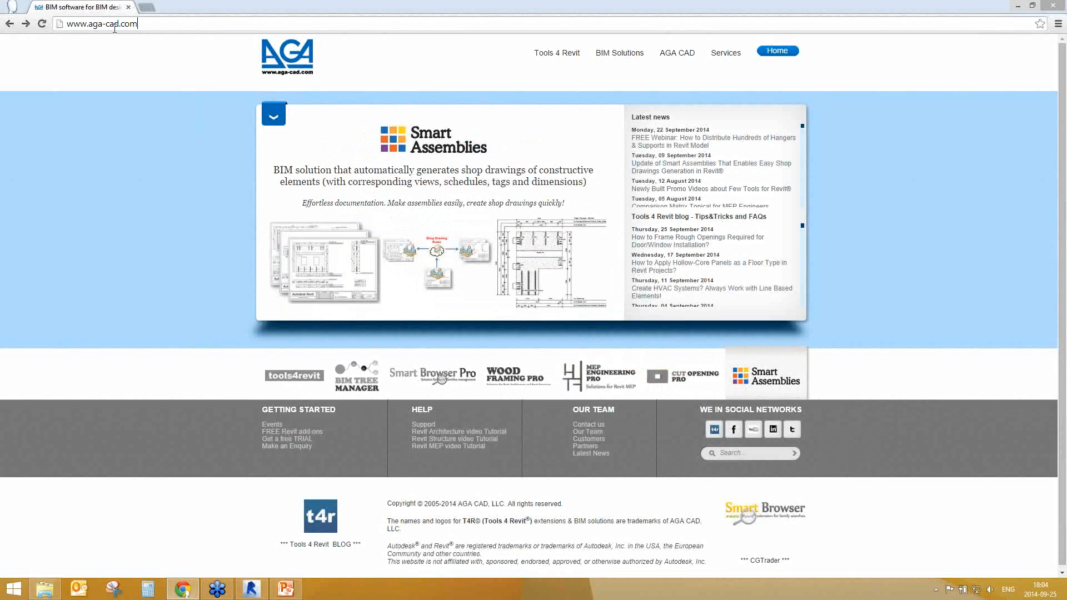
Step: Open the Smart Hangers product page from the MEP Engineering Pro section of BIM Solutions and look through its description
left_click(621, 55)
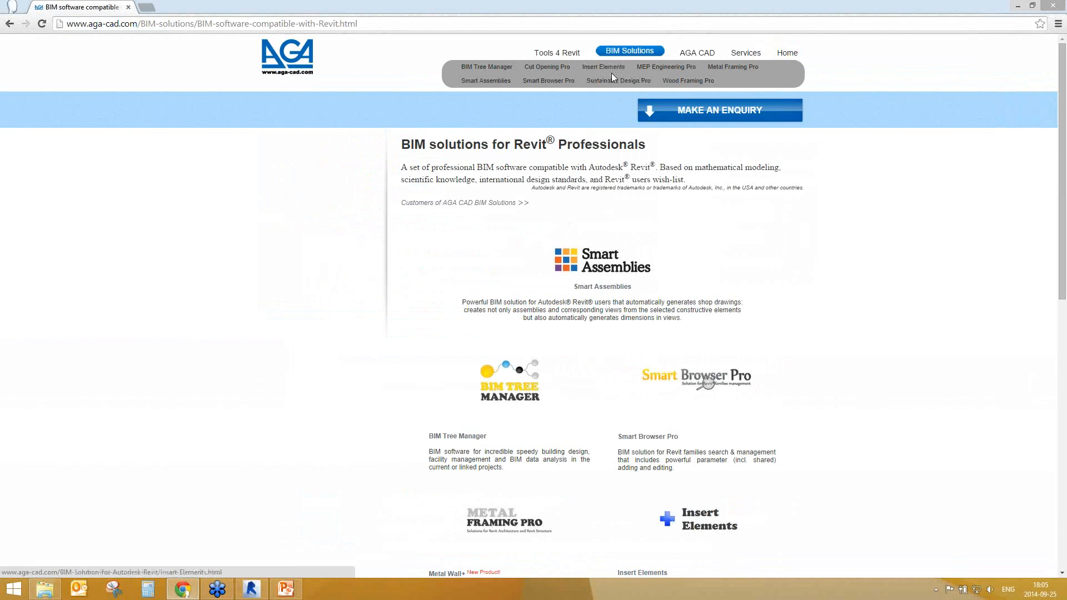
scroll(519, 267, "down", 8)
left_click(506, 378)
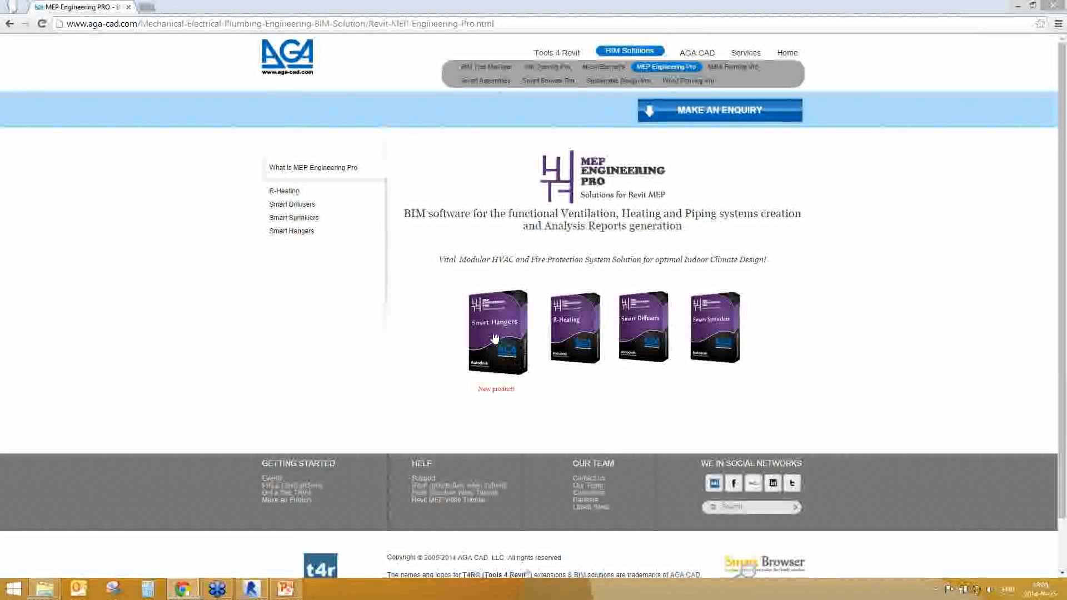
left_click(494, 336)
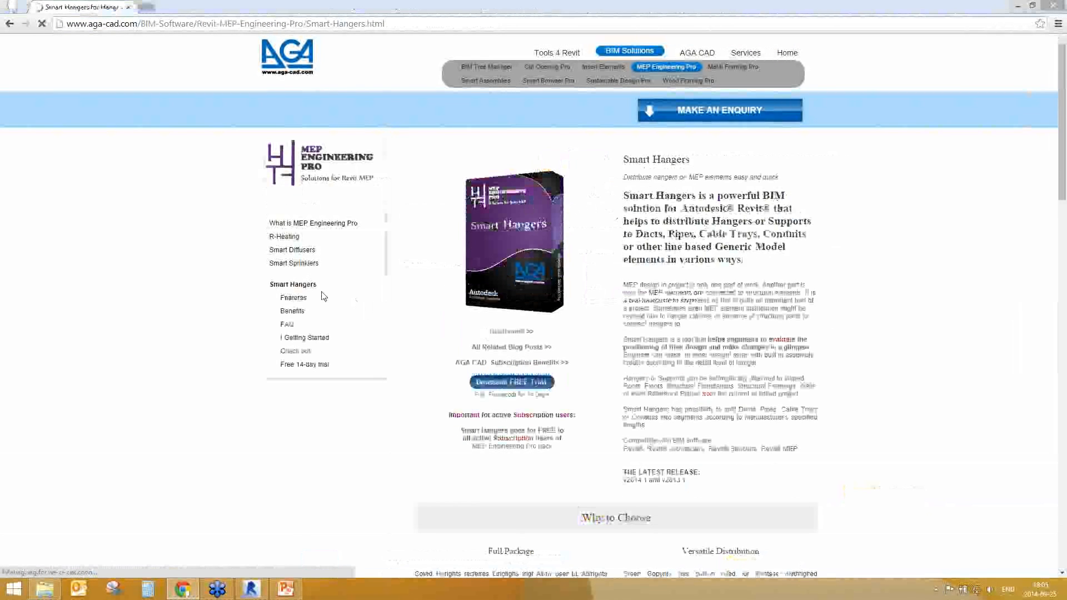
scroll(645, 281, "down", 15)
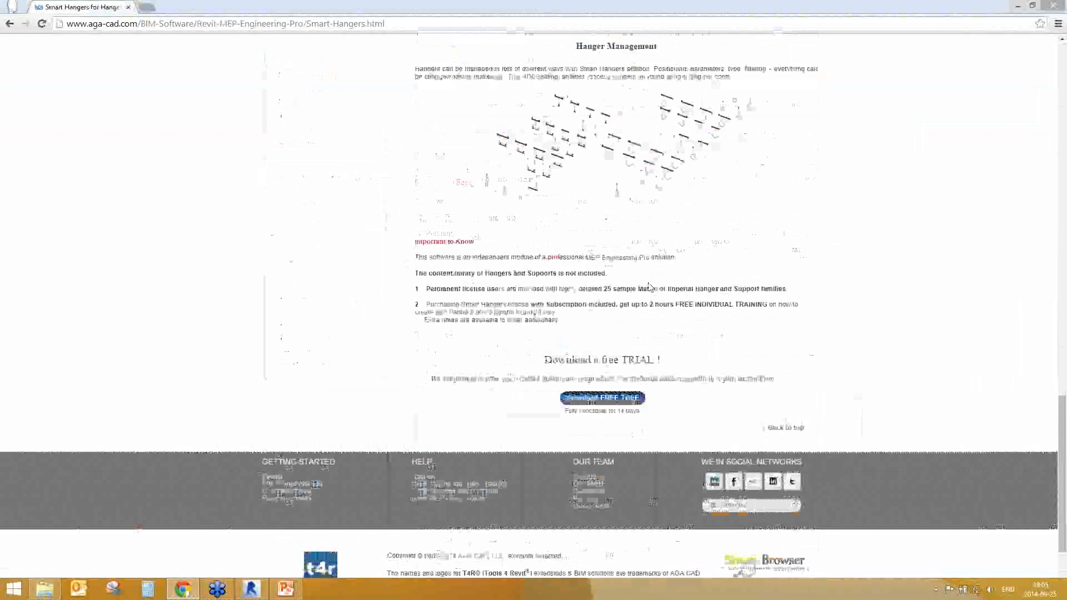
scroll(649, 287, "up", 15)
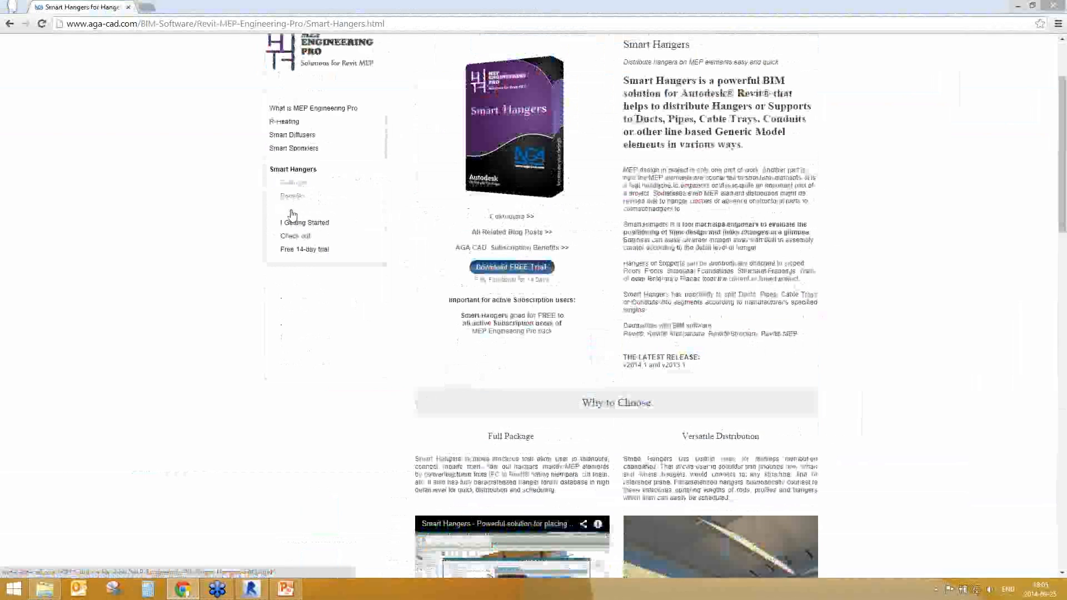
Step: Open the Smart Hangers Getting Started page and look through its step-by-step video tutorials
left_click(323, 226)
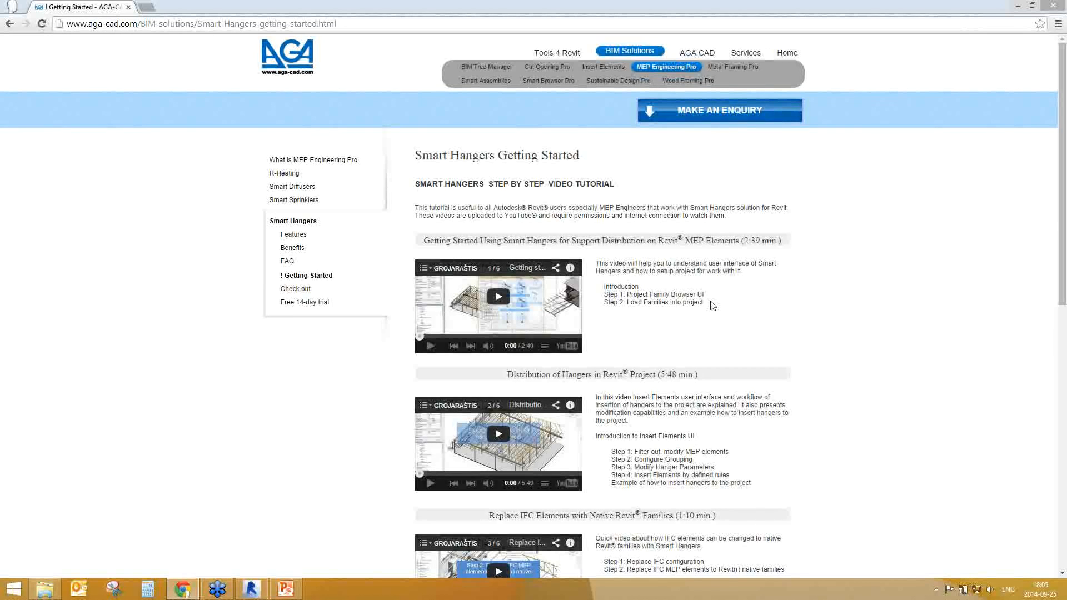
scroll(738, 256, "down", 10)
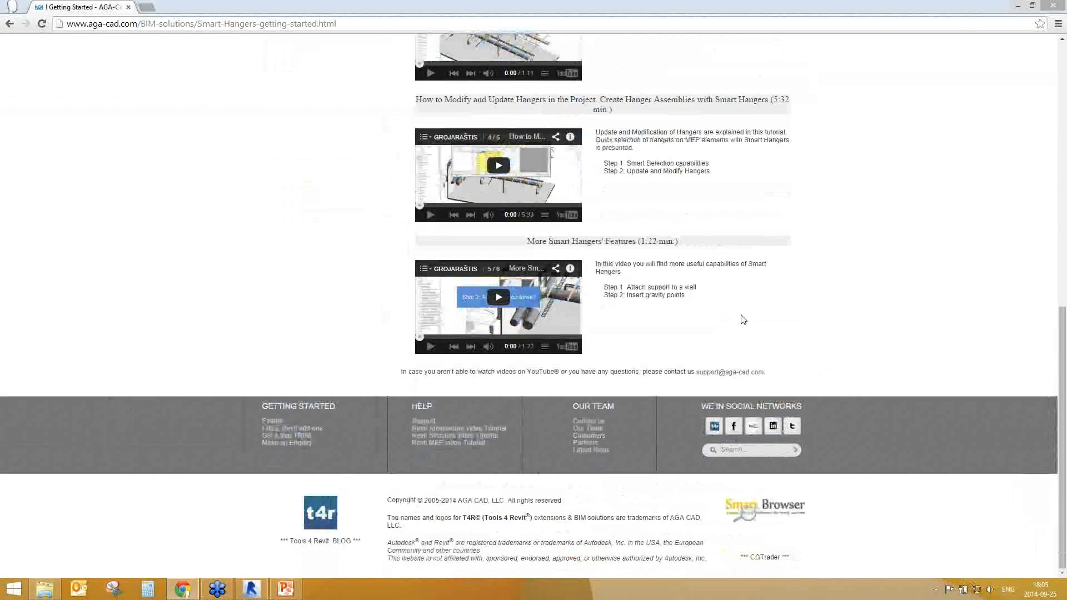
scroll(742, 320, "up", 10)
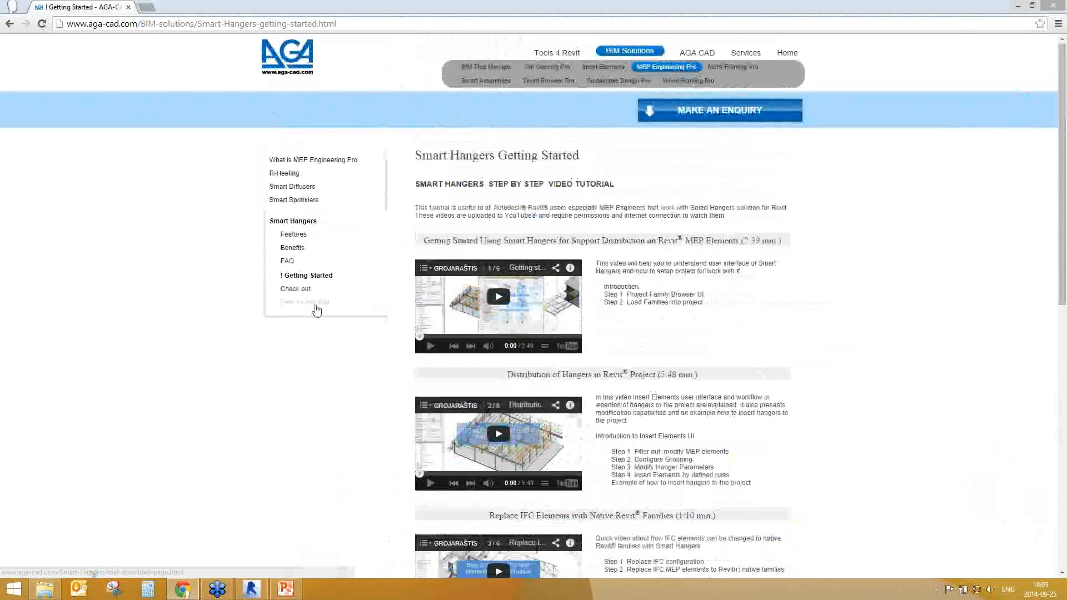
Step: Open the free 14-day trial page and highlight the latest Revit releases and the installation and activation instruction links
left_click(315, 306)
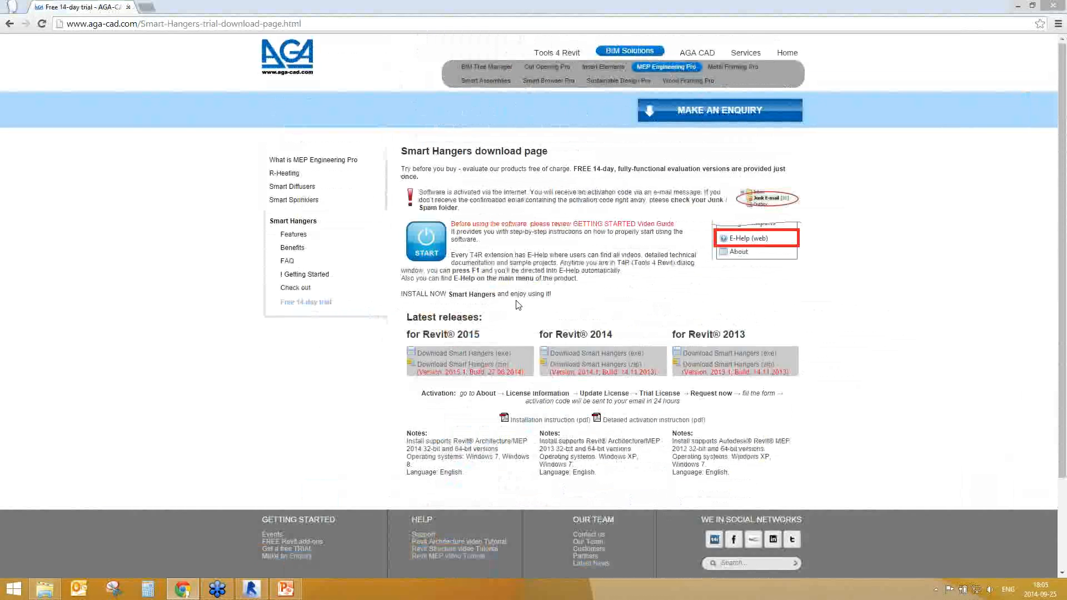
left_click_drag(405, 321, 796, 337)
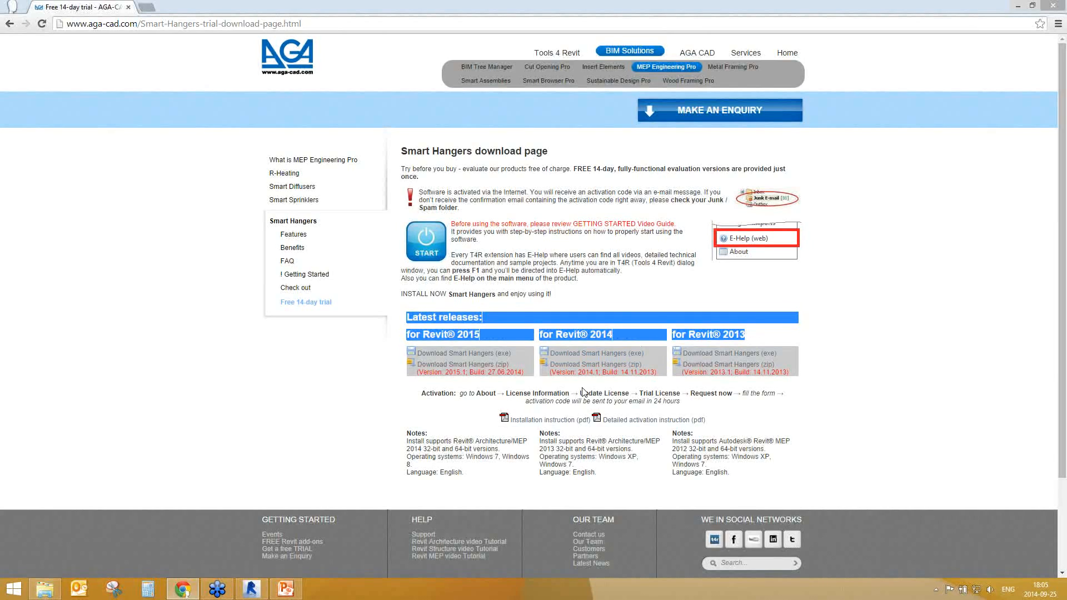
left_click(577, 276)
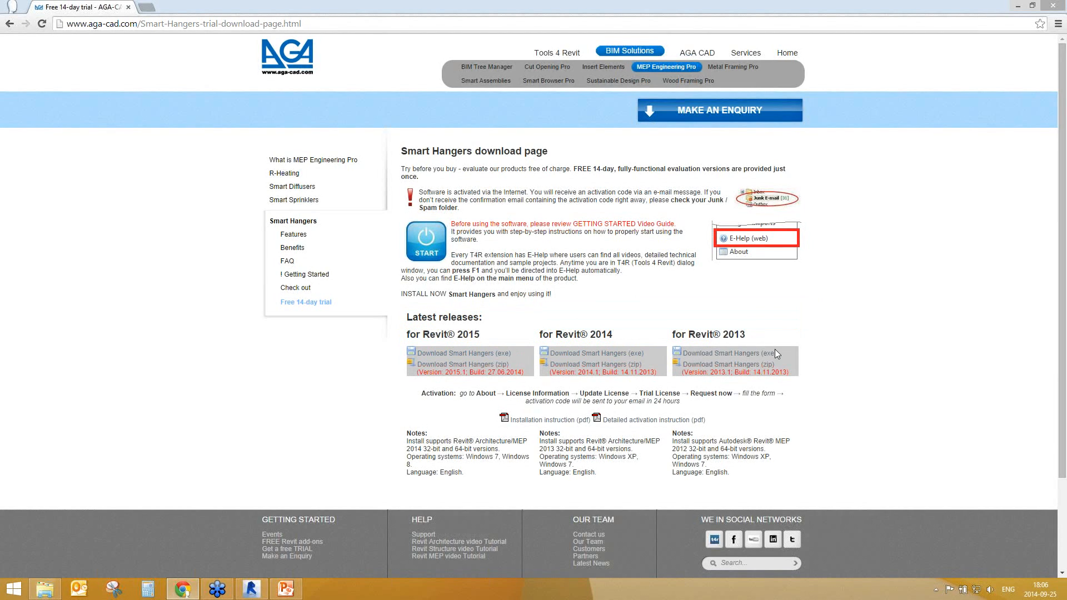
left_click_drag(499, 420, 704, 429)
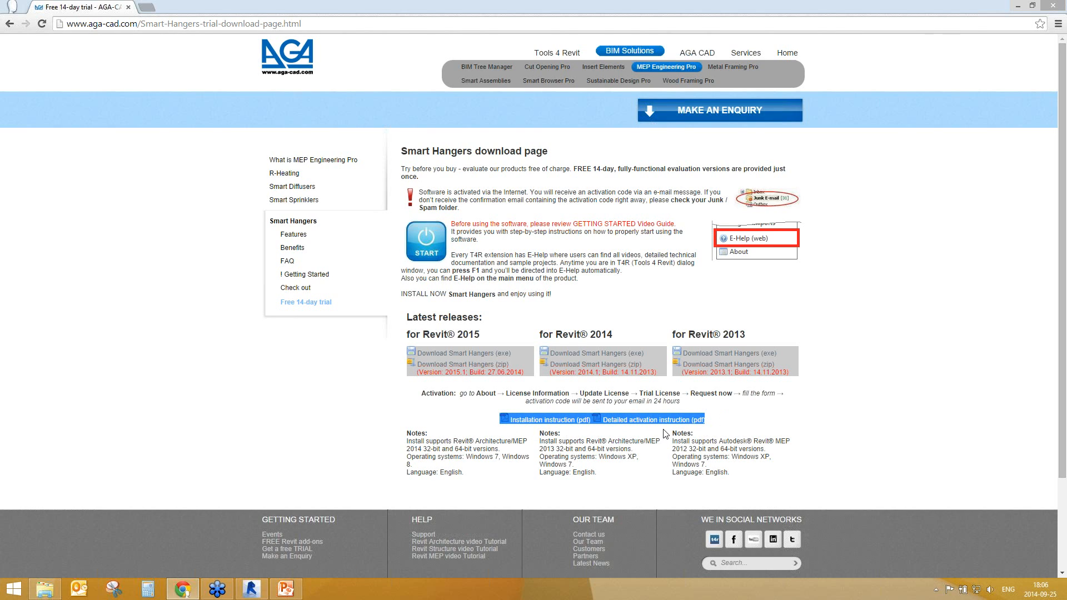
left_click(859, 416)
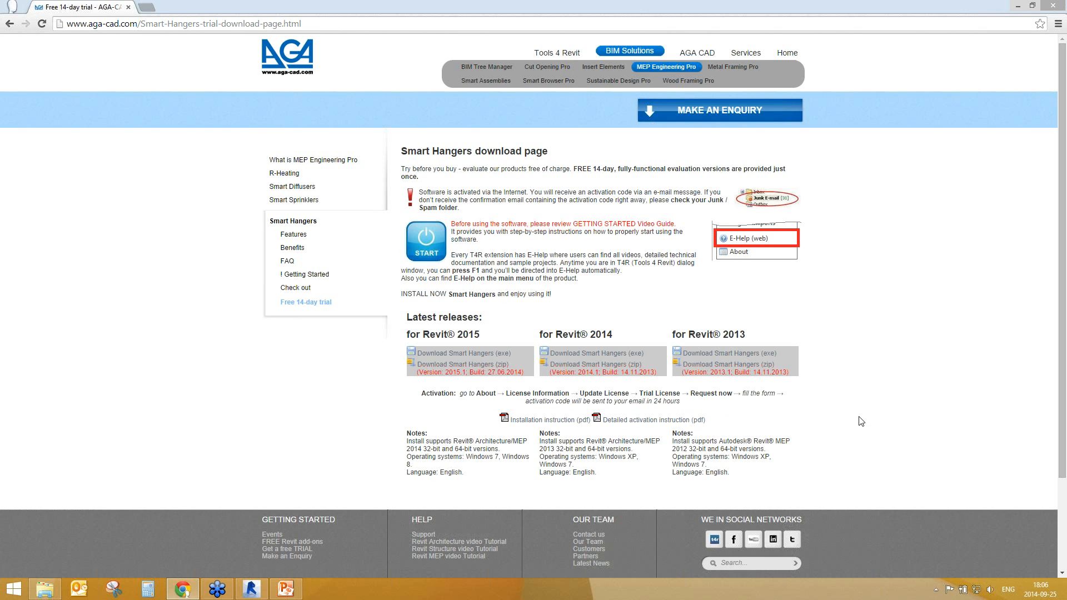
Step: Switch to Revit and detach the Smart Hangers tool group so it floats over the 3D view
left_click(251, 589)
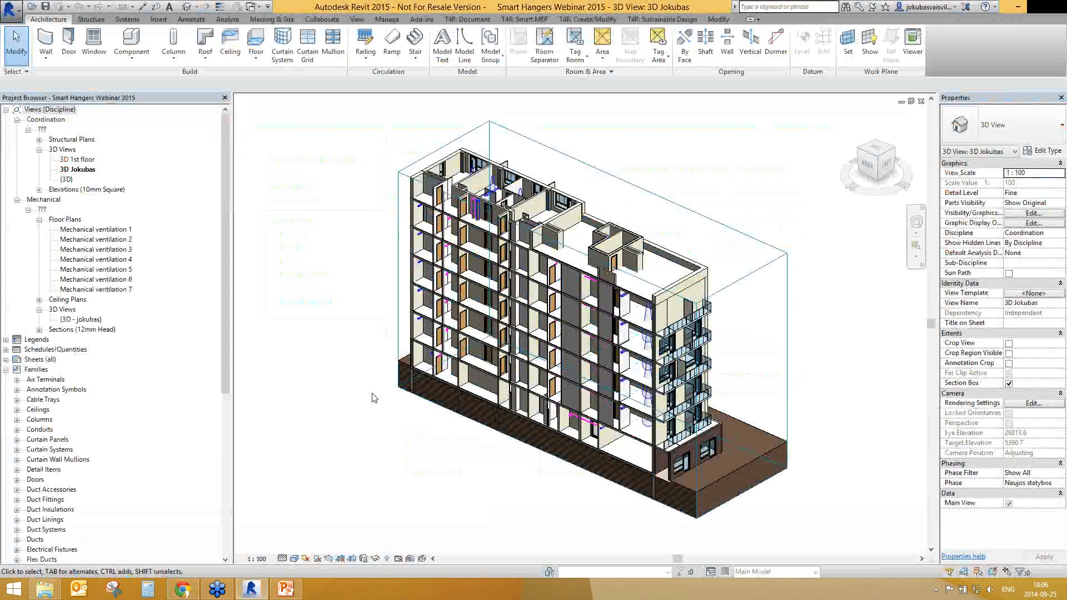
middle_click_drag(392, 448, 881, 431, "shift")
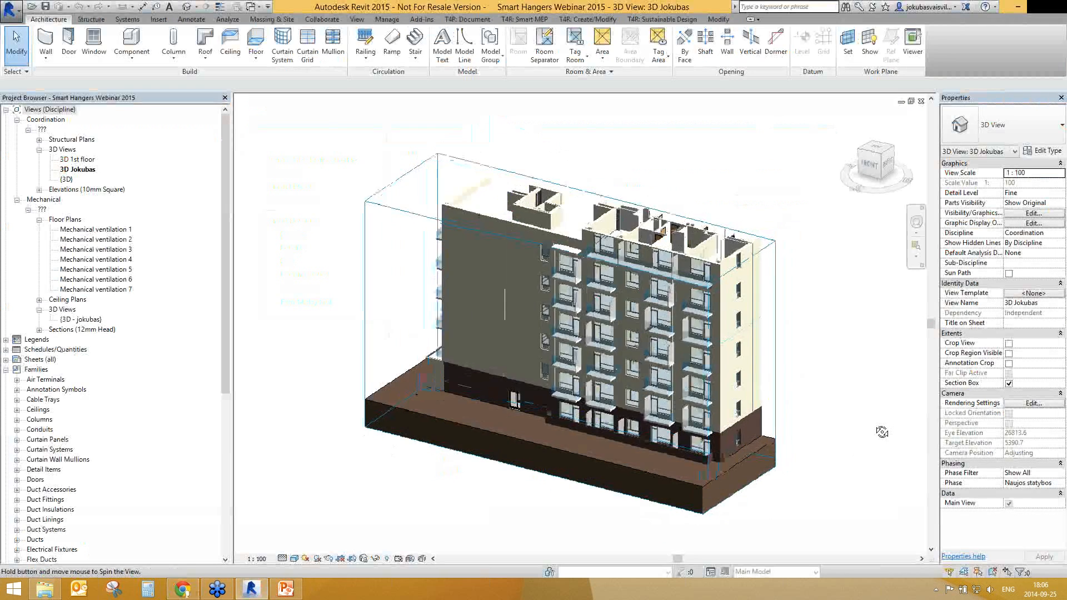
left_click(528, 22)
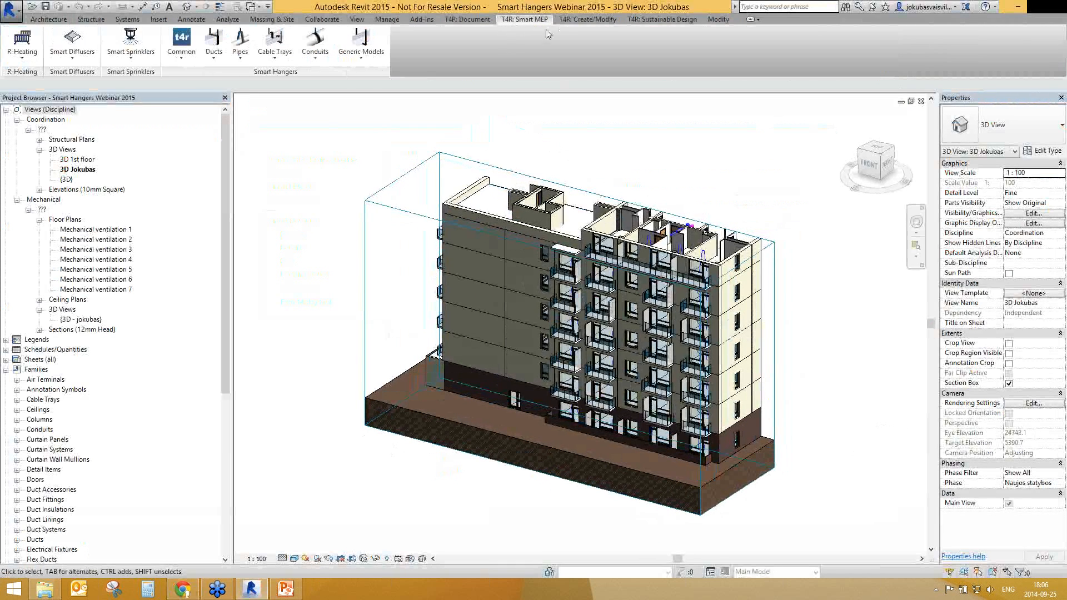
left_click(477, 22)
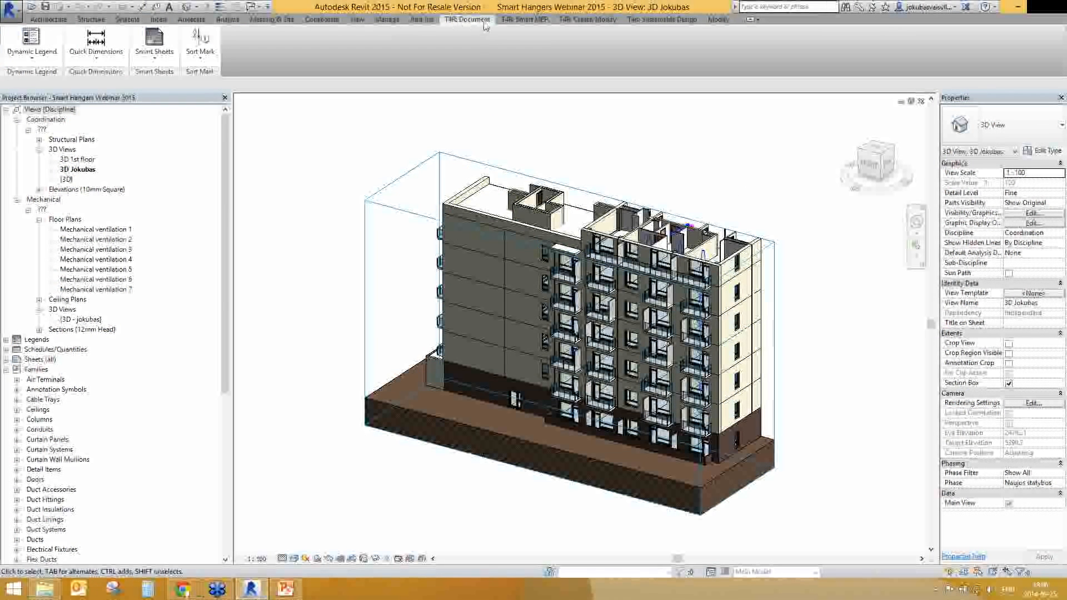
left_click(525, 20)
left_click_drag(277, 72, 352, 143)
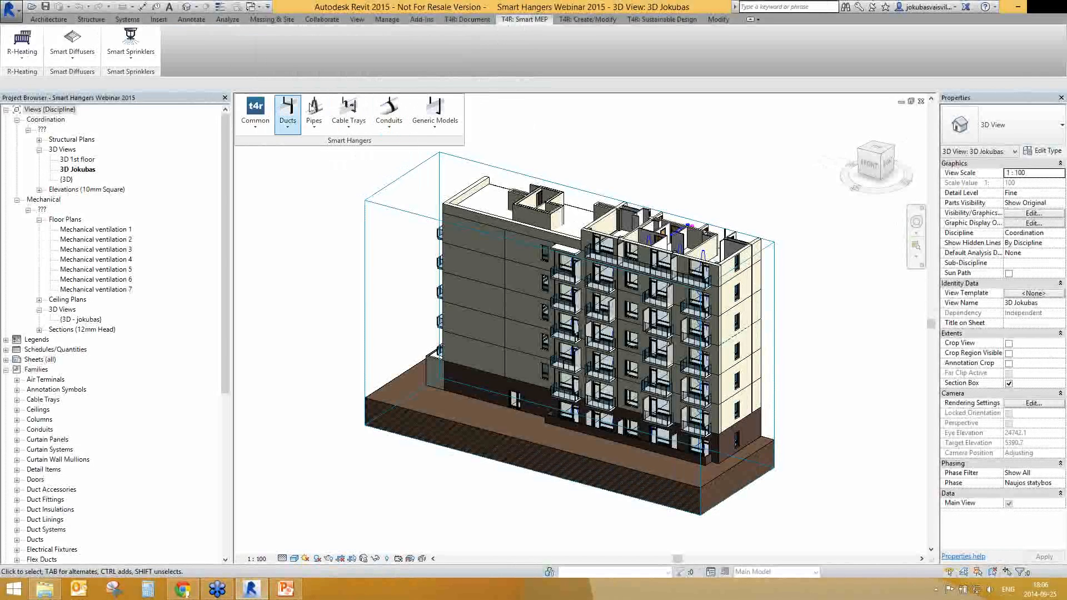
Step: Open the Smart Hangers web E-Help and start downloading the Sample Project Metric 2015 (Limited version)
left_click(259, 128)
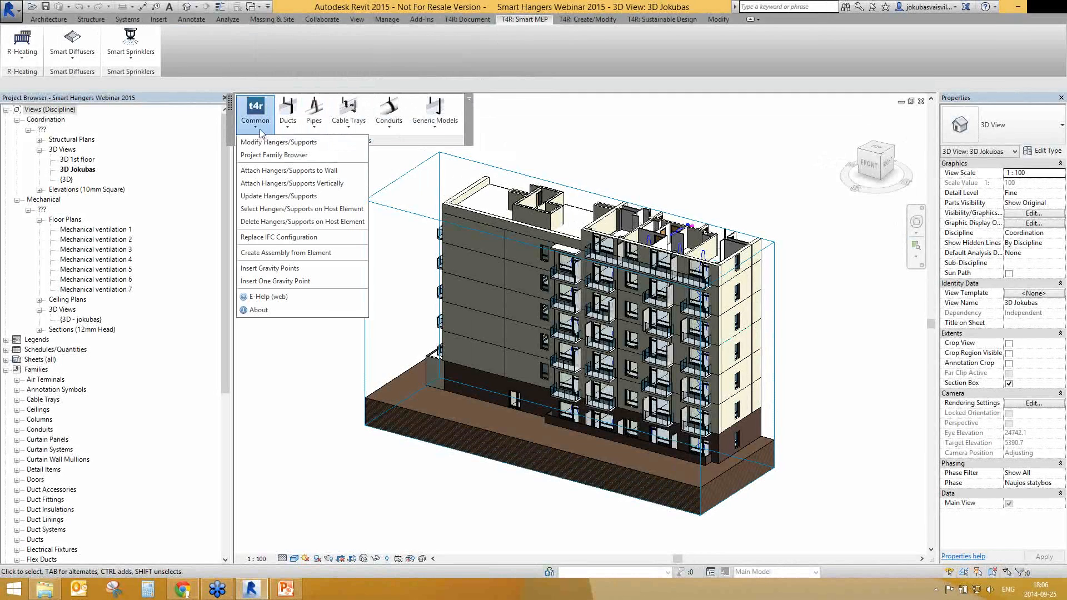
left_click(293, 298)
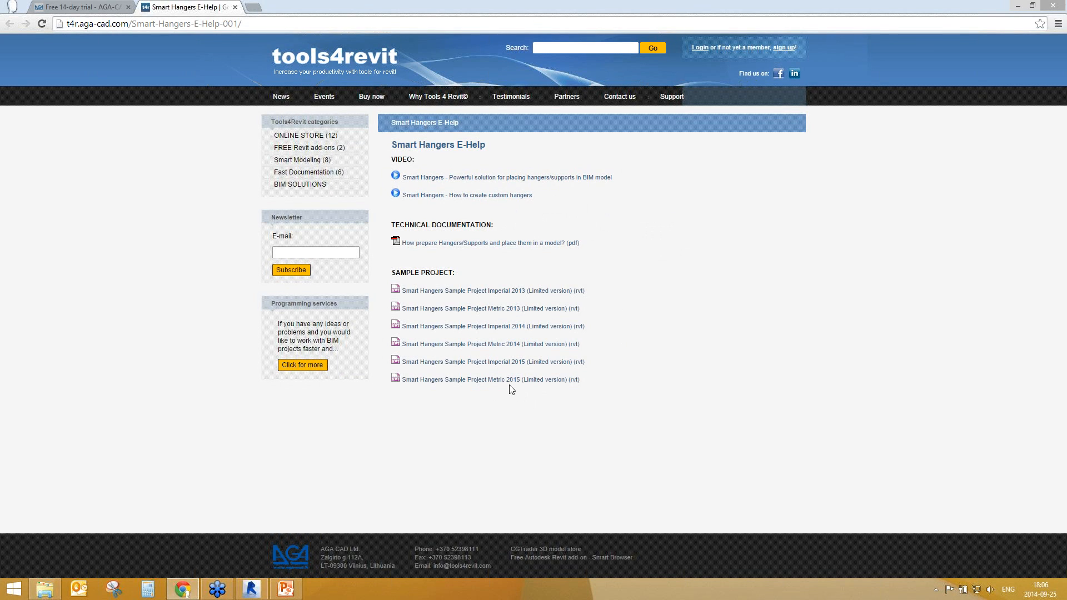
left_click(478, 382)
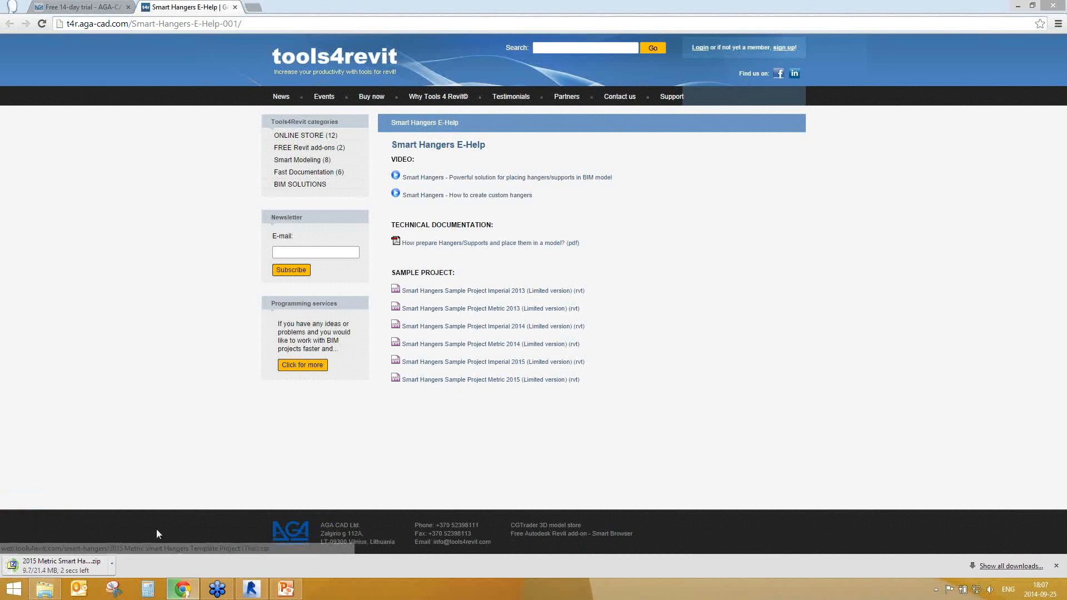
Step: Set the running sample project download to open when done, and pause it before requesting the Metric 2015 file again
left_click(113, 565)
left_click(158, 485)
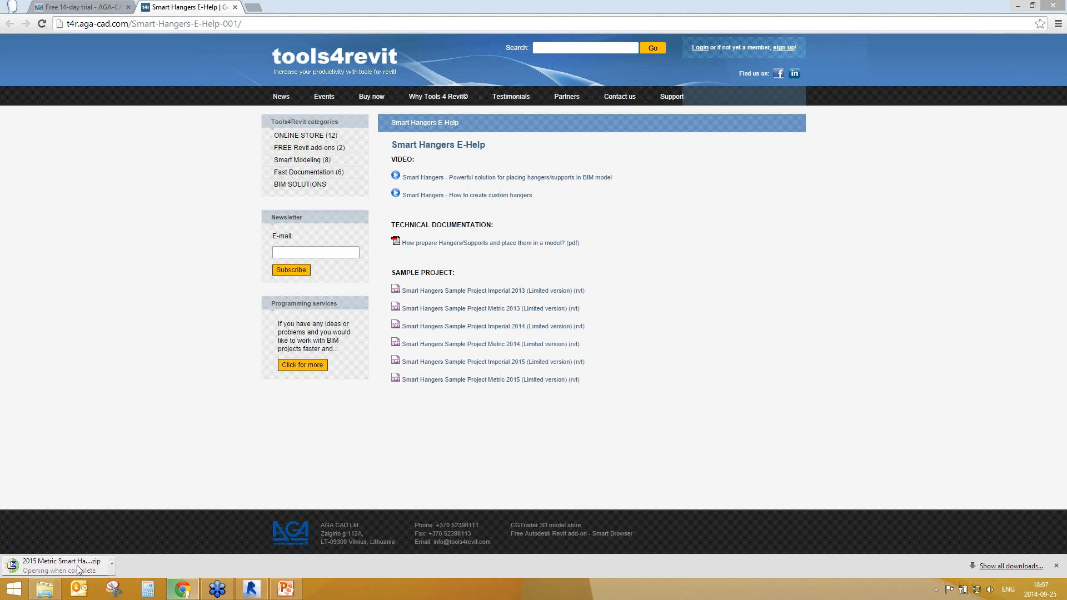
left_click(112, 564)
left_click(138, 516)
left_click(446, 382)
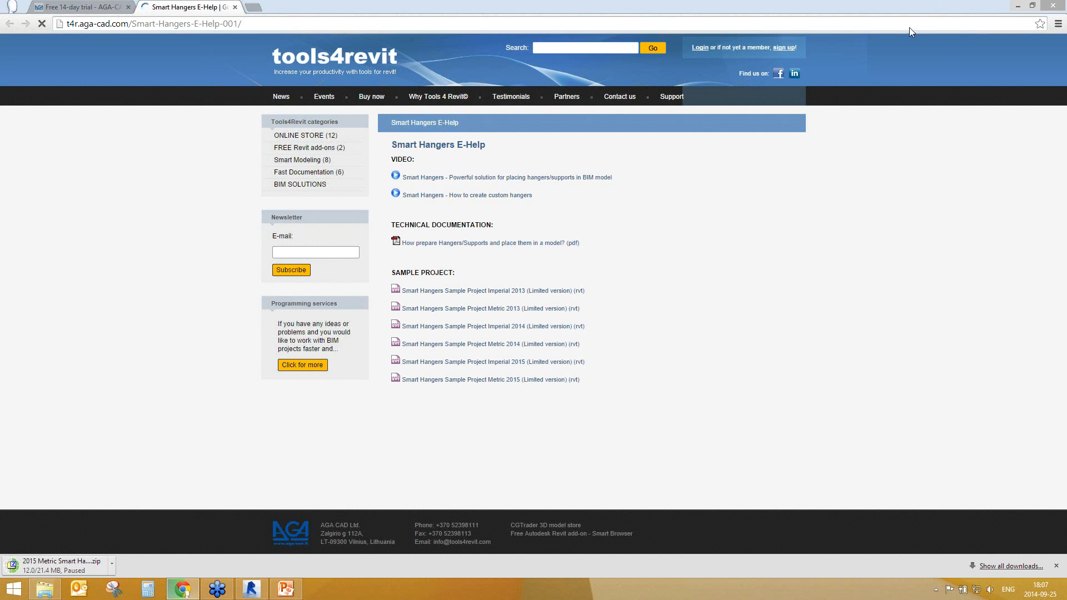
Step: Switch to File Explorer and open the tools4revit folder on Local Disk (D:)
left_click(1017, 6)
left_click(46, 589)
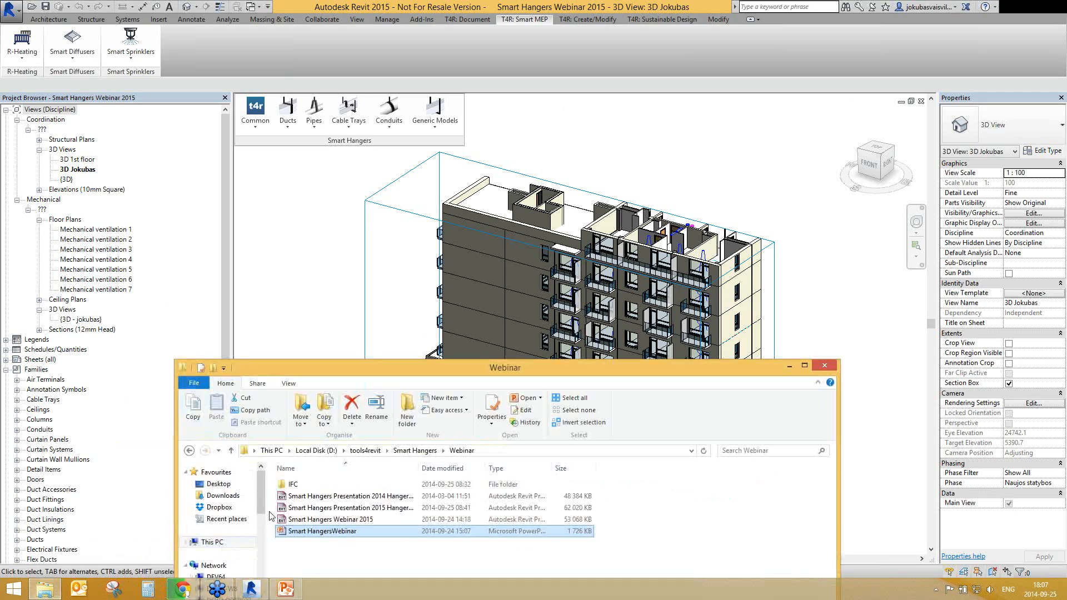
left_click(212, 542)
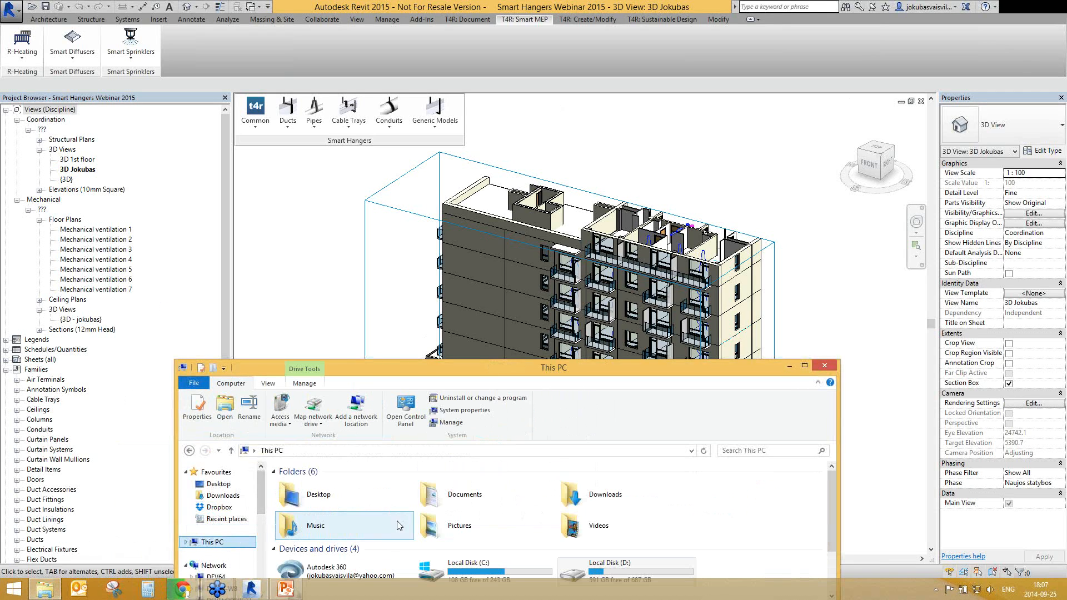
left_click_drag(627, 361, 610, 108)
double_click(598, 318)
scroll(290, 289, "down", 6)
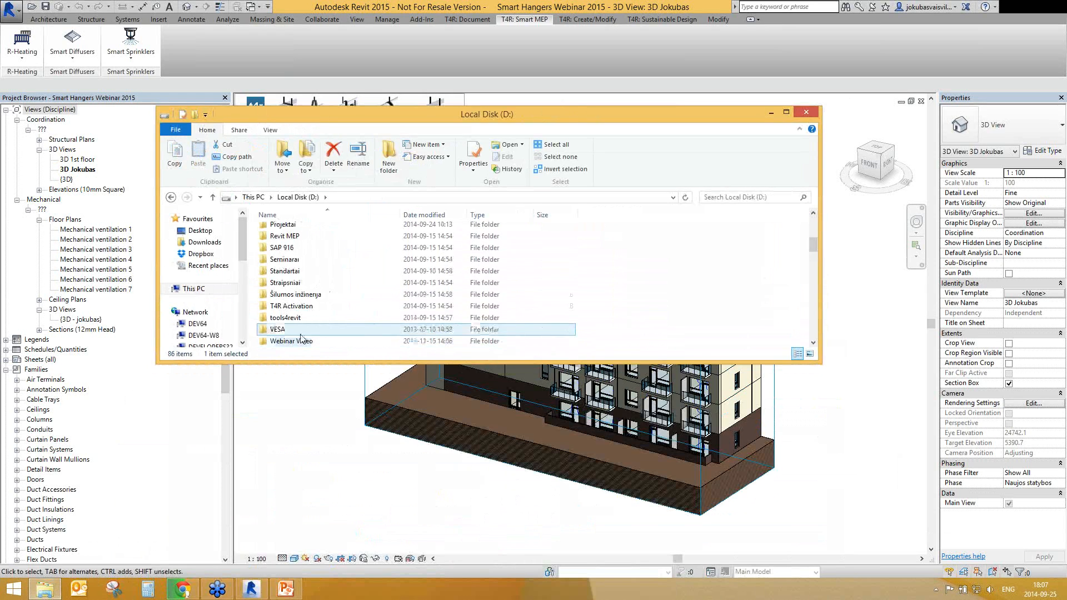
left_click(288, 236)
scroll(287, 237, "up", 2)
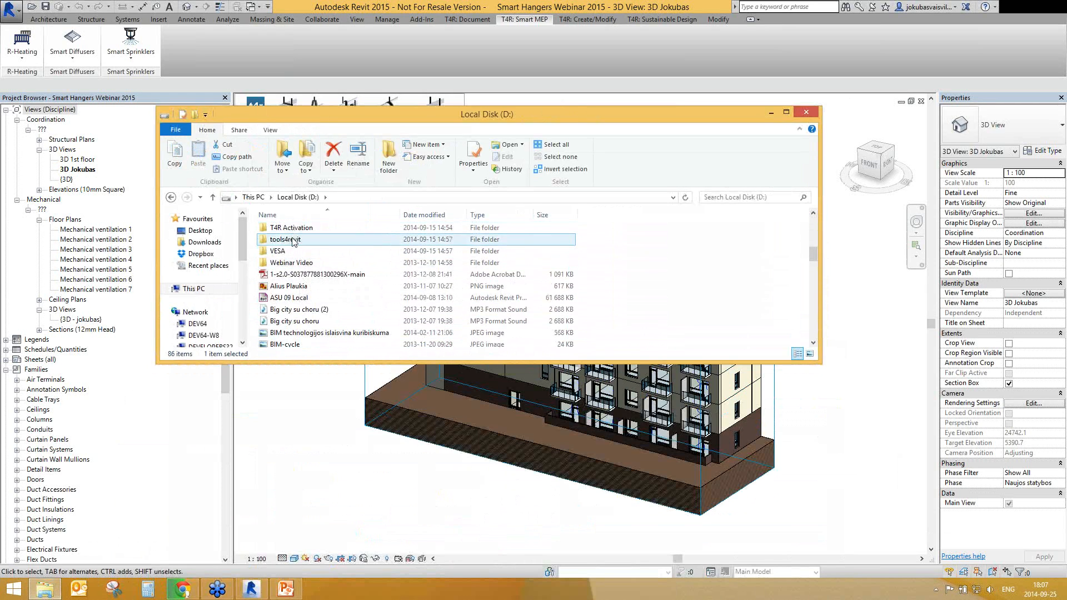
double_click(287, 239)
Step: Open the Hanger Imperial Template Project TRIAL file in Revit from the Smart Hangers folder "2015 Imperial Smart Hangers Template Project (Trial)"
scroll(299, 338, "down", 2)
scroll(294, 250, "up", 1)
double_click(293, 242)
left_click(344, 336)
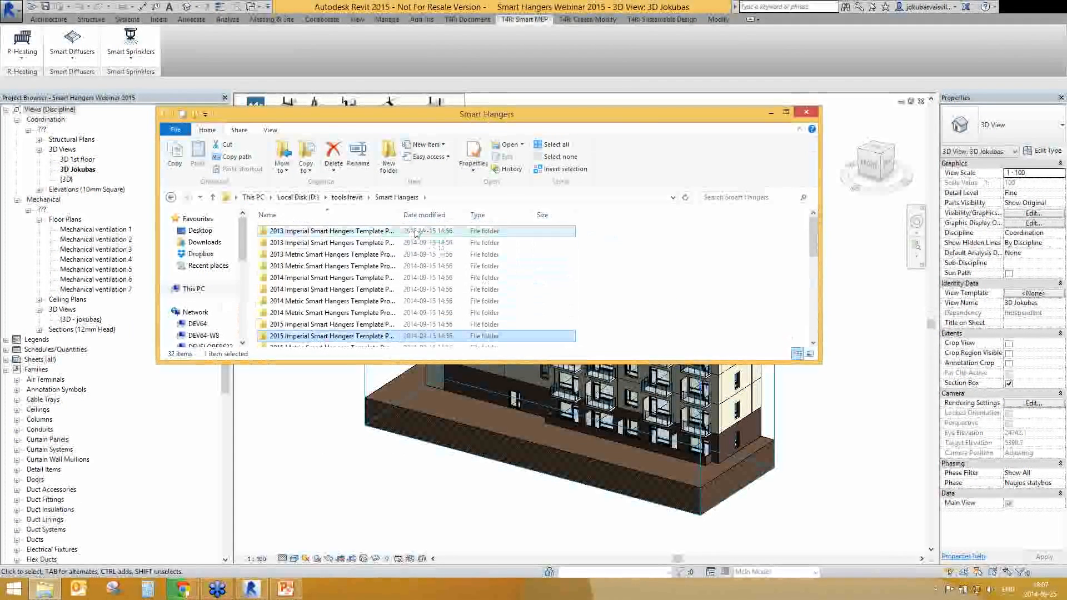
double_click(412, 337)
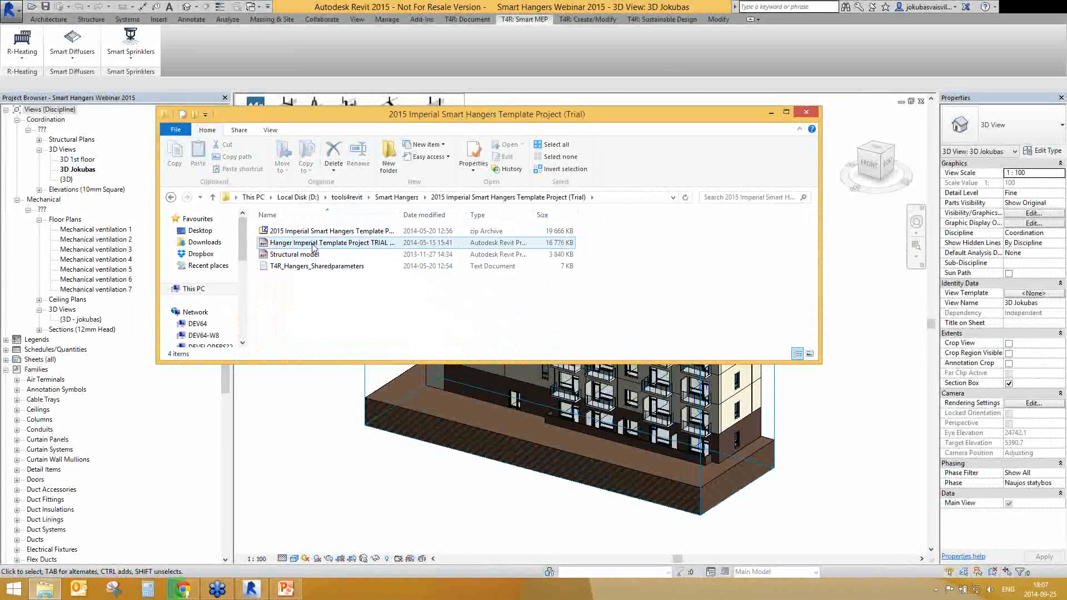
left_click_drag(315, 248, 405, 463)
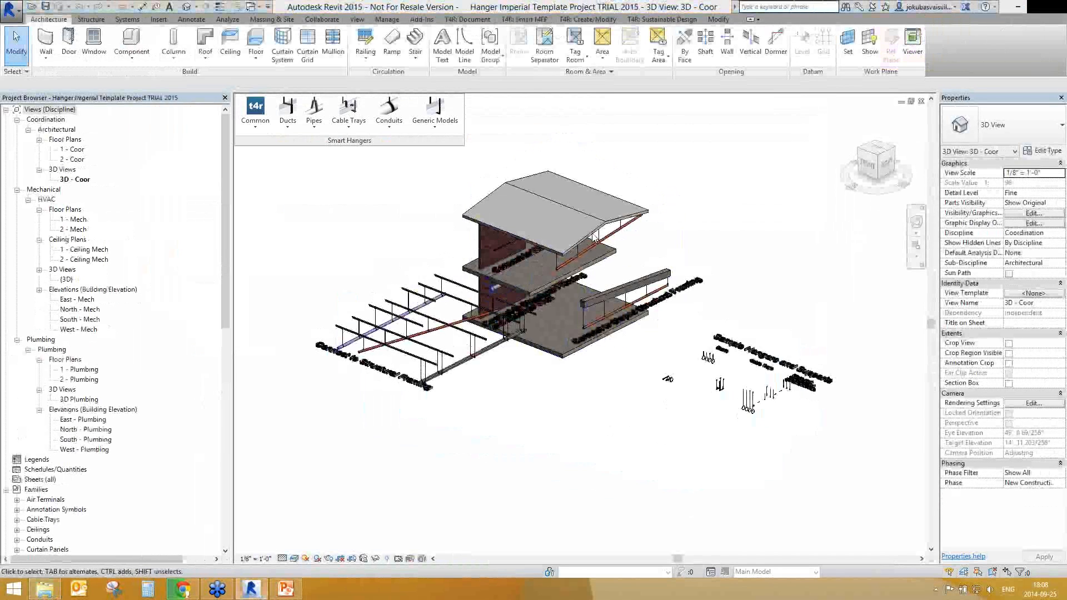
Step: Tile the hanger template and Smart Hangers Webinar 2015 3D views side by side and inspect both models
key("w")
key("t")
scroll(485, 428, "down", 3)
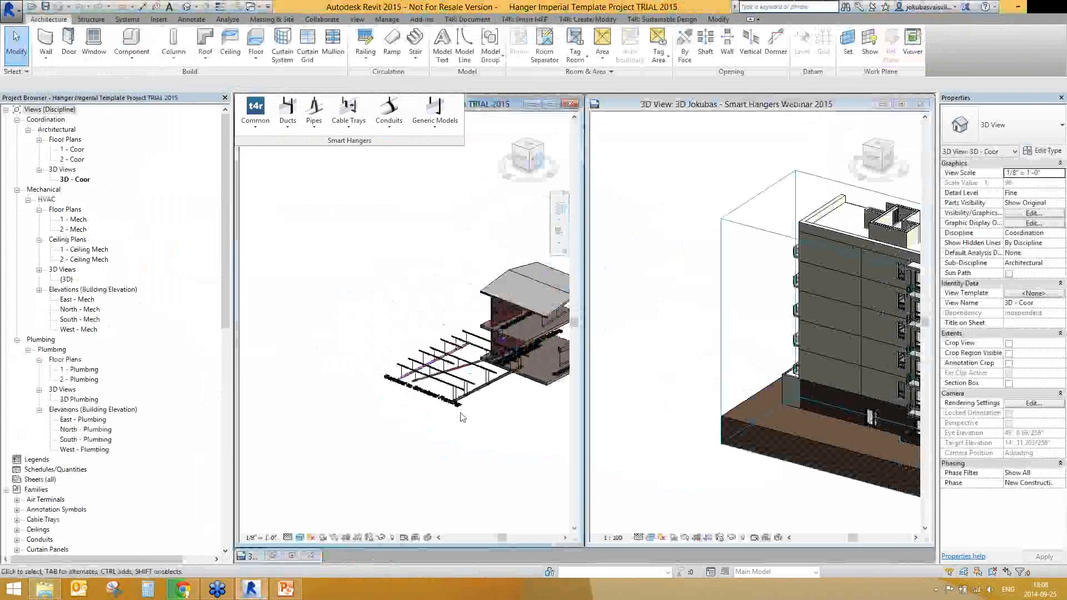
scroll(484, 427, "up", 6)
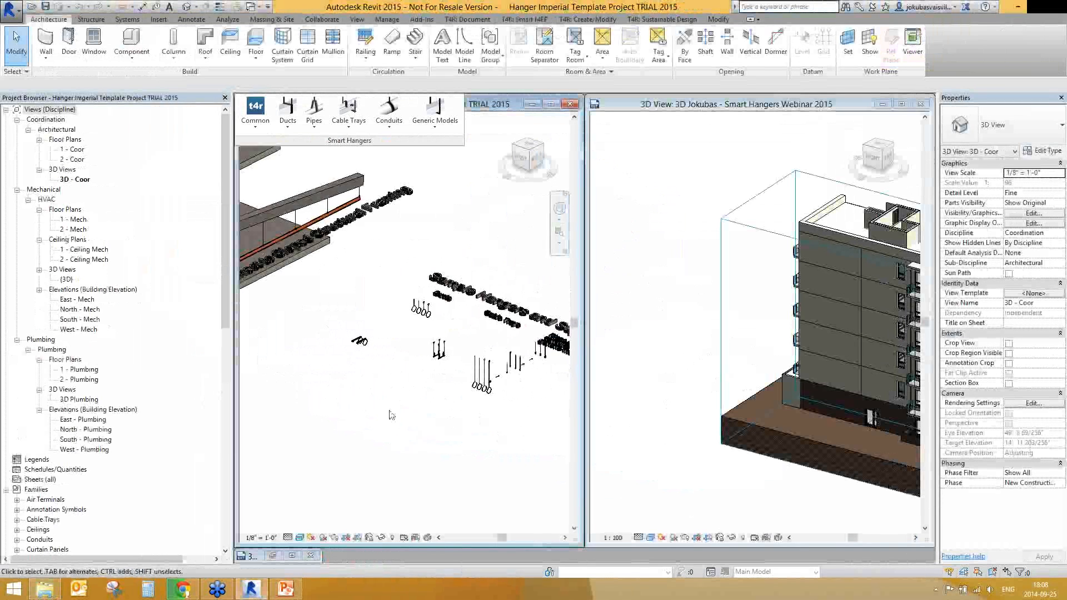
left_click(656, 322)
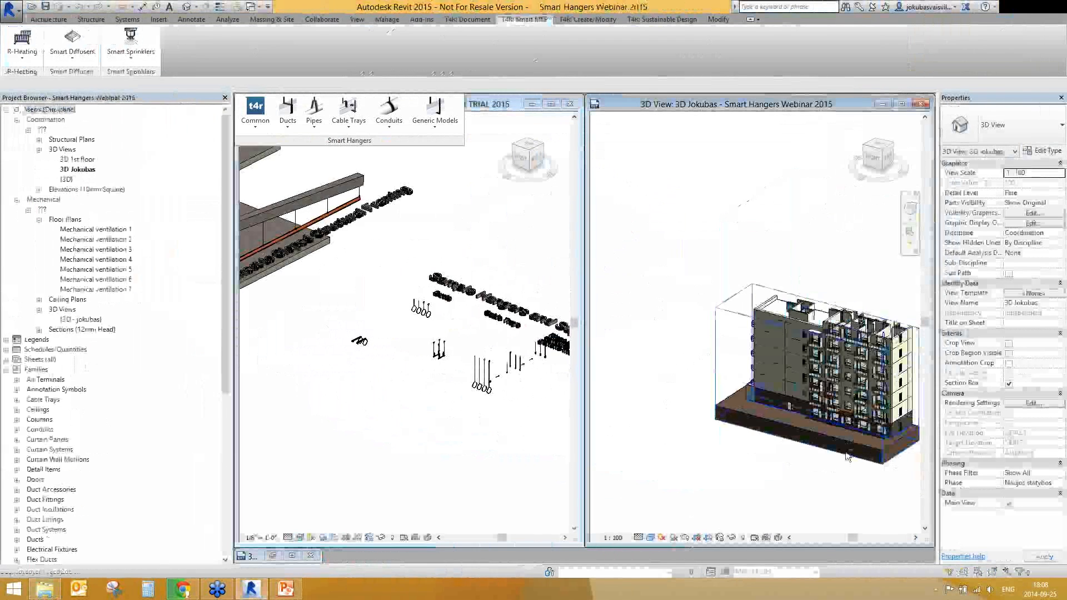
middle_click_drag(846, 456, 718, 370, "shift")
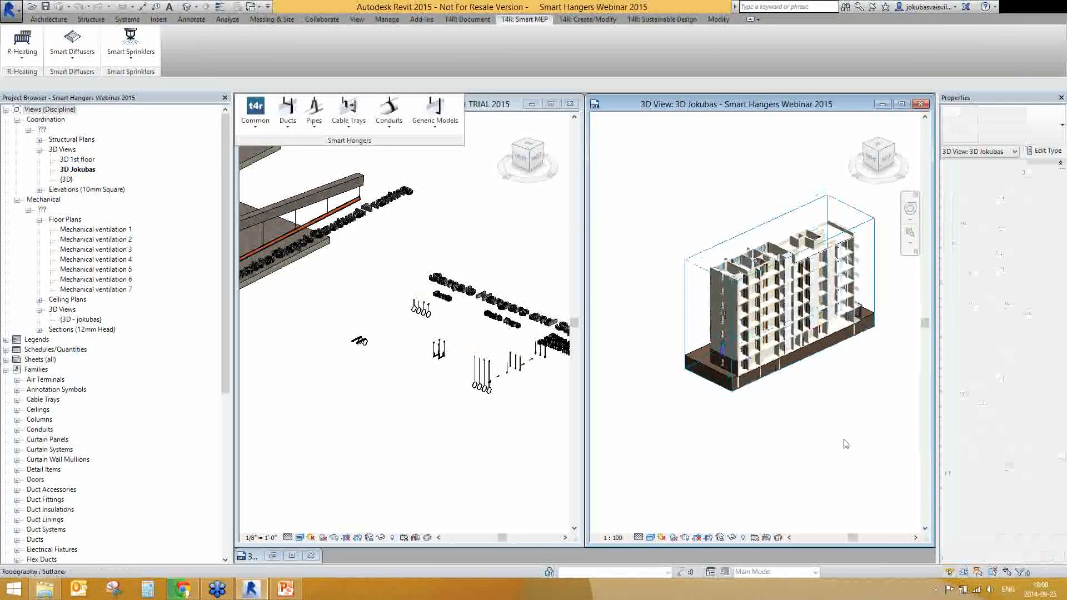
left_click(401, 400)
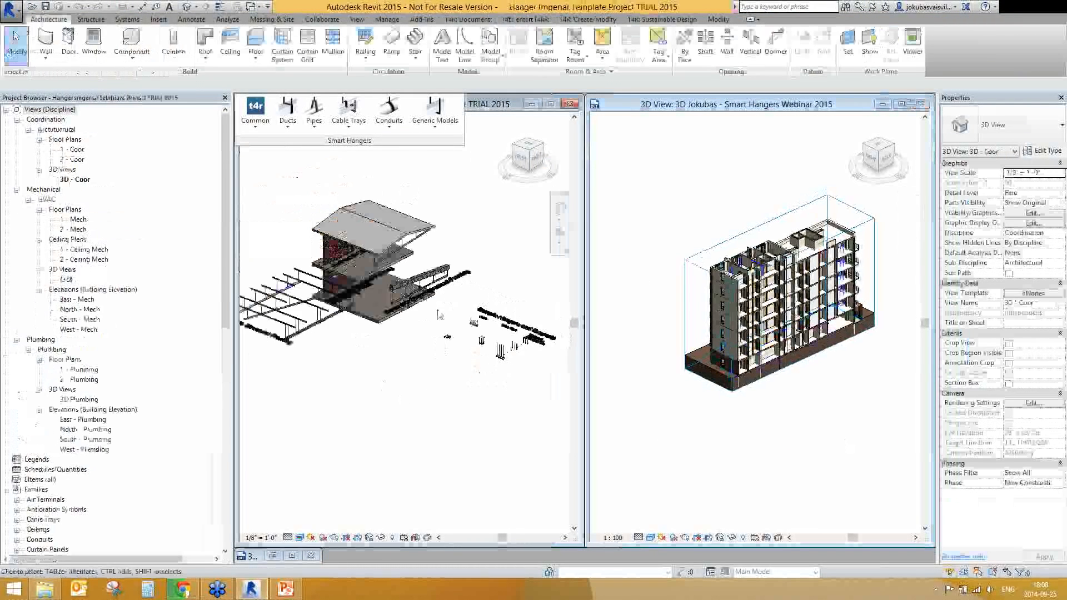
Step: Open the Project Family Browser for the Smart Hangers Webinar 2015 project and choose Hanger Imperial Template Project TRIAL as the source
left_click(255, 114)
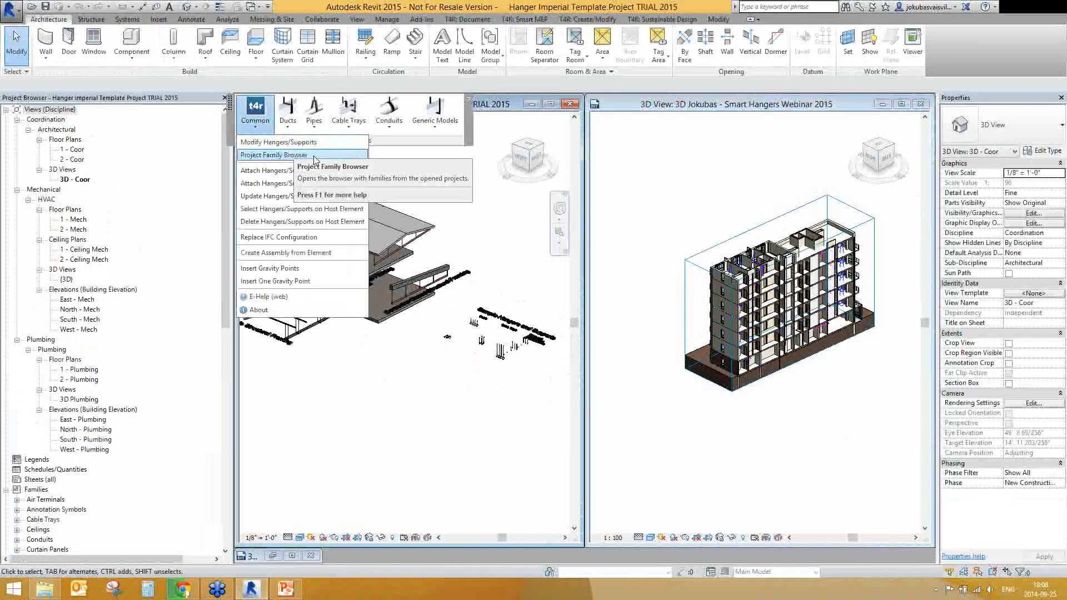
left_click(701, 229)
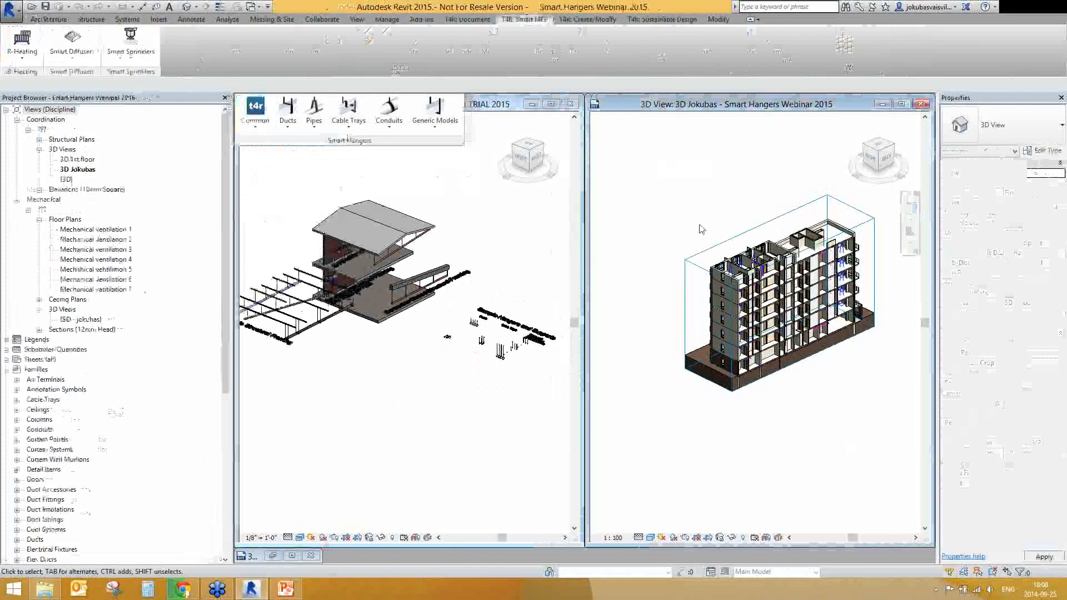
left_click(256, 112)
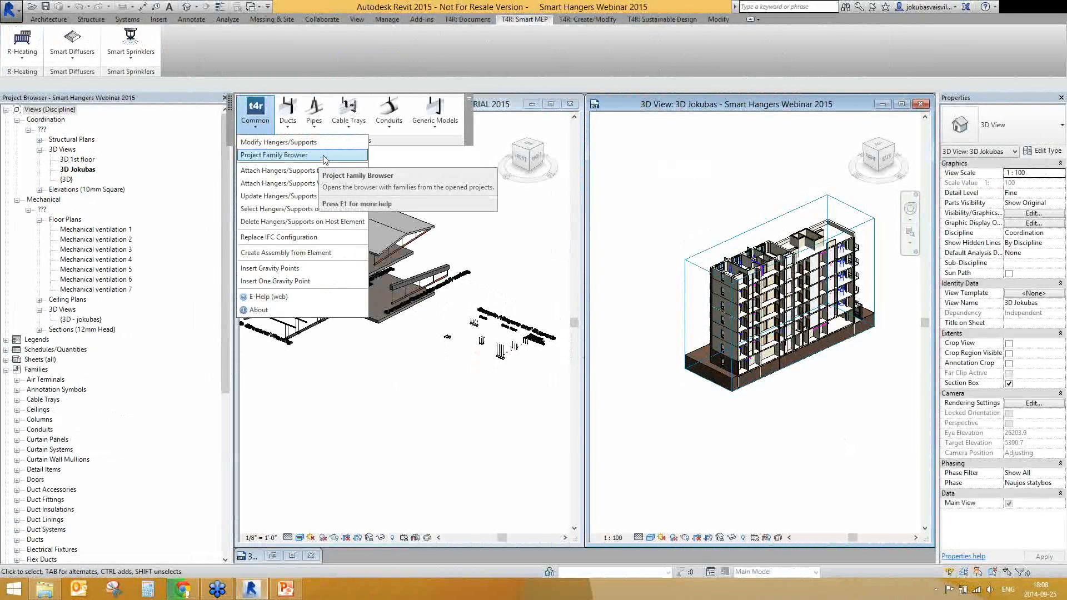
left_click(324, 157)
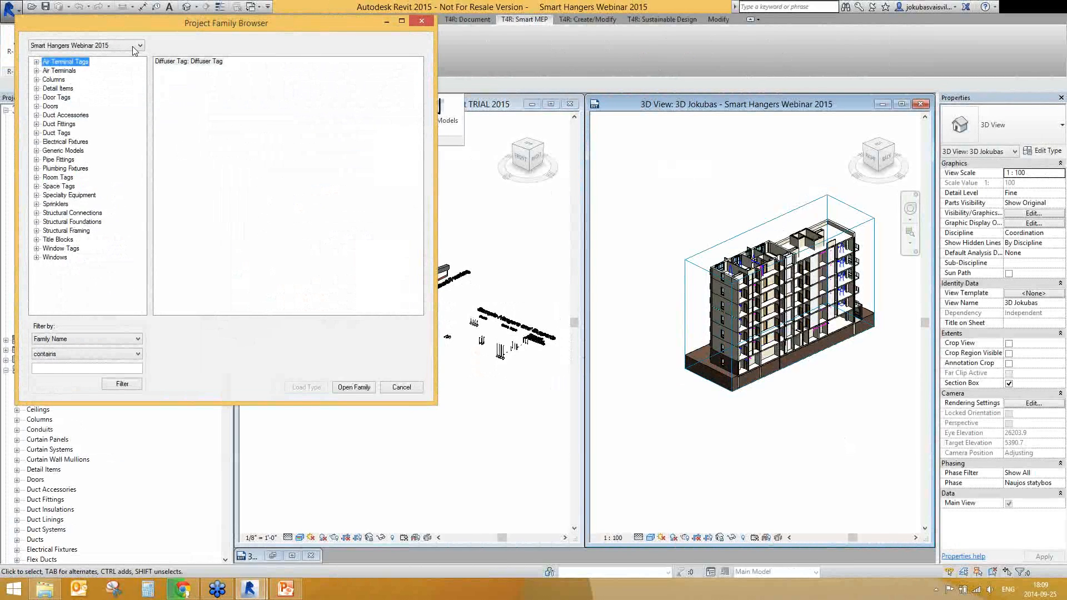
left_click(133, 50)
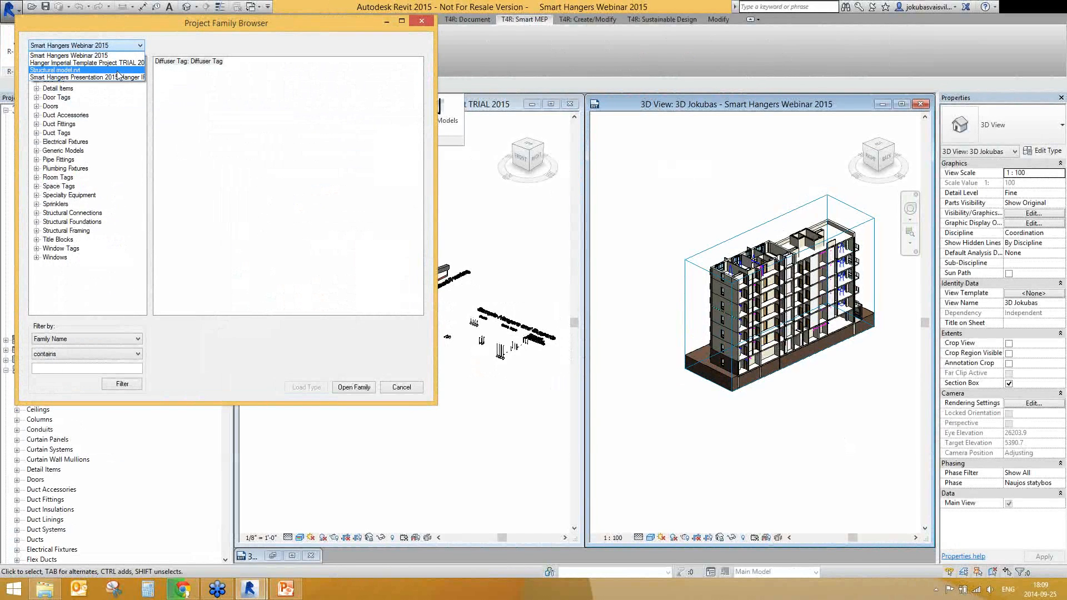
left_click(68, 64)
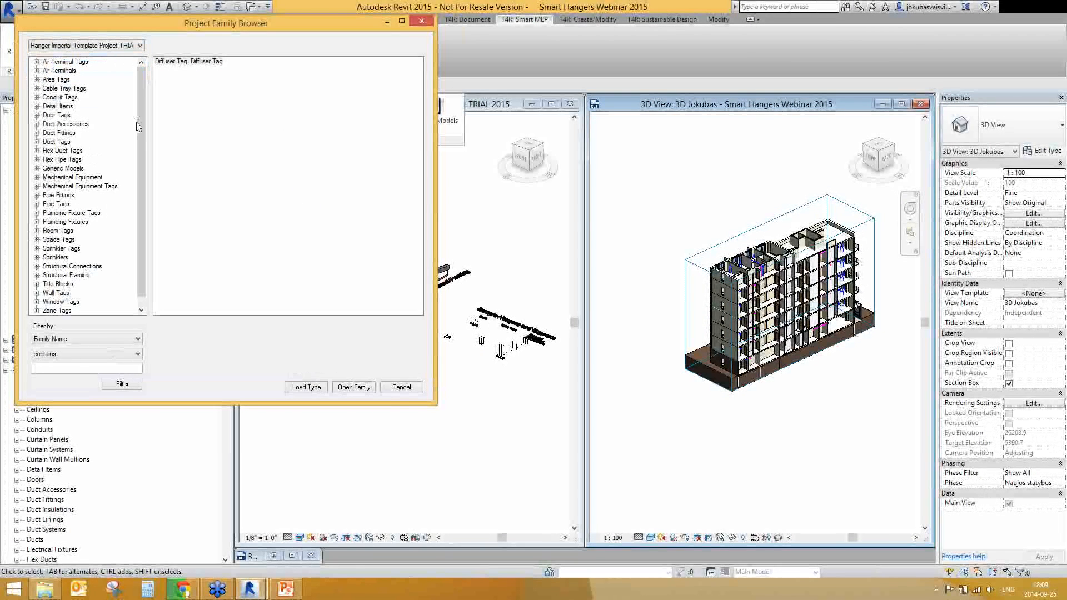
Step: Expand the Structural Connections category of the template project and browse its hanger and support type previews
scroll(143, 119, "down", 1)
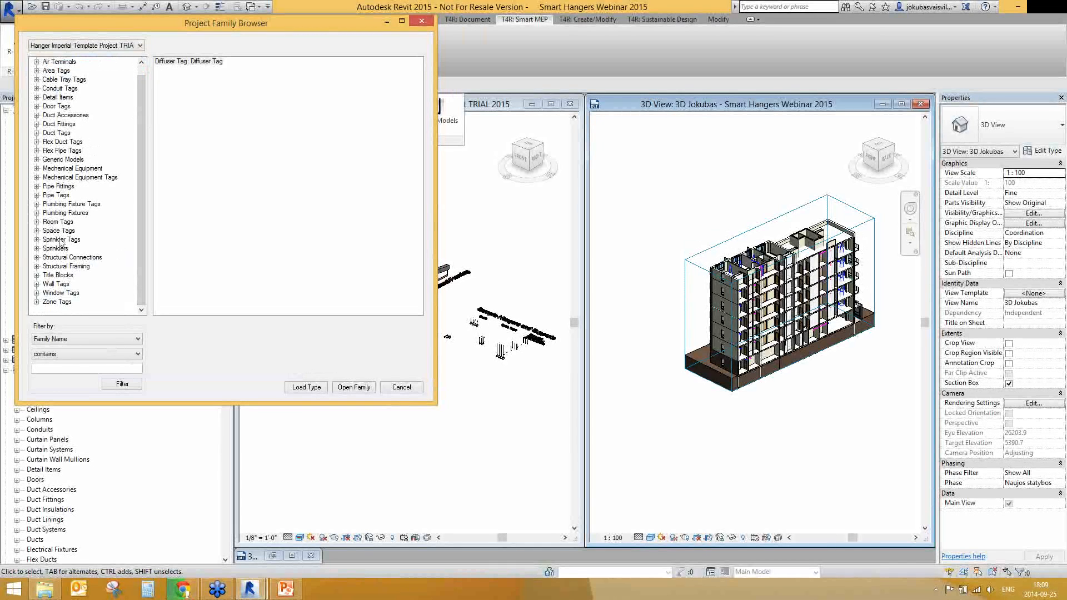
left_click(36, 258)
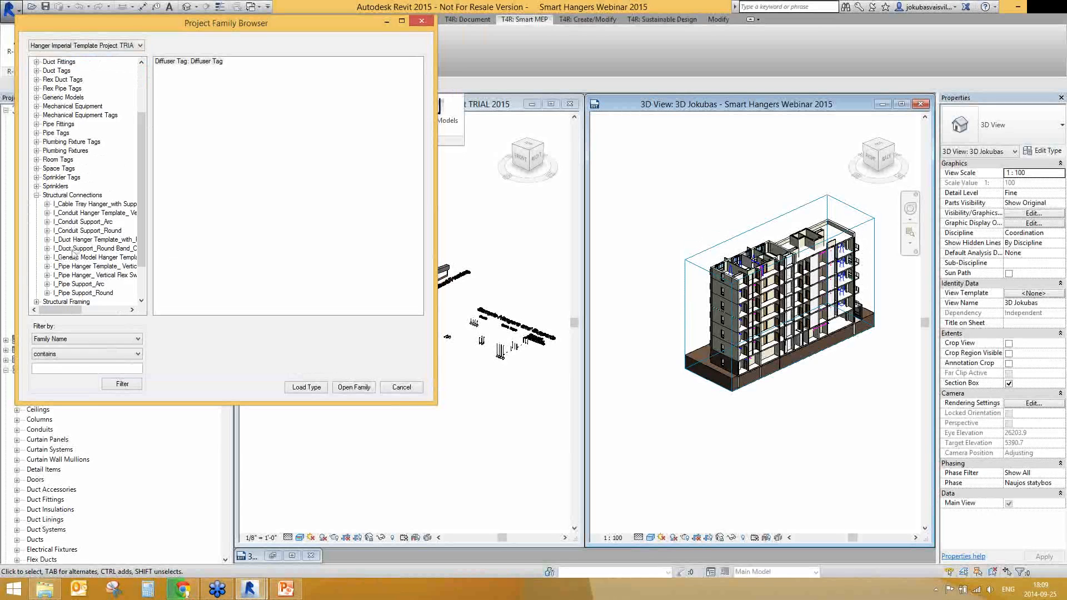
left_click(83, 196)
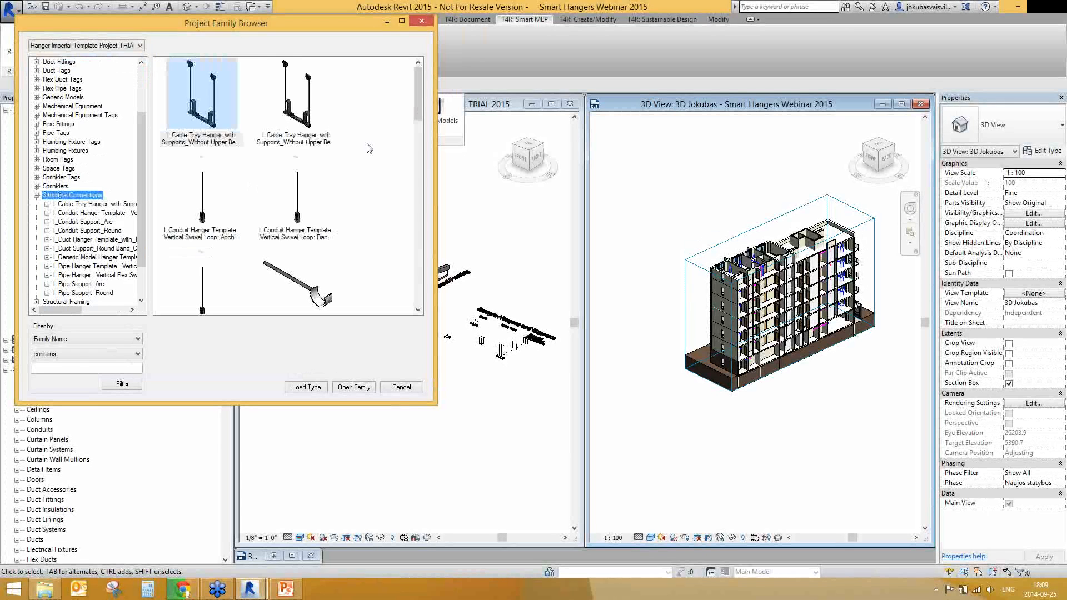
scroll(406, 265, "down", 6)
left_click_drag(404, 261, 432, 152)
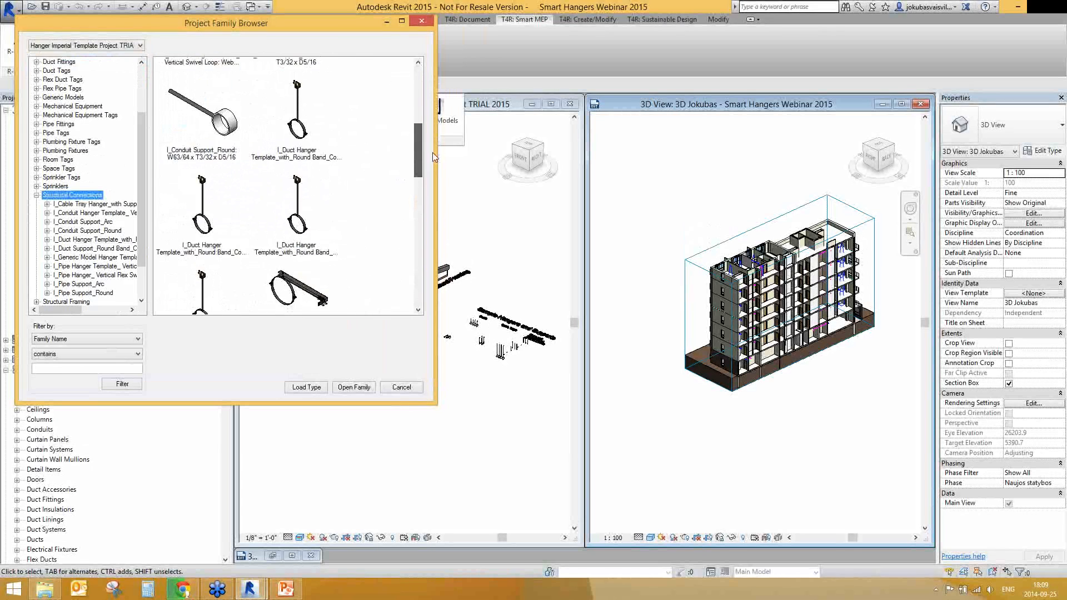
Step: Load I_Duct Hanger Template_with_Round Band_Connection to Purlin types Flange Connection OSB - 3/8, Flange Connection OSB - 5/16 and Web Connection OSB - 3/8 into the webinar project
left_click(303, 126)
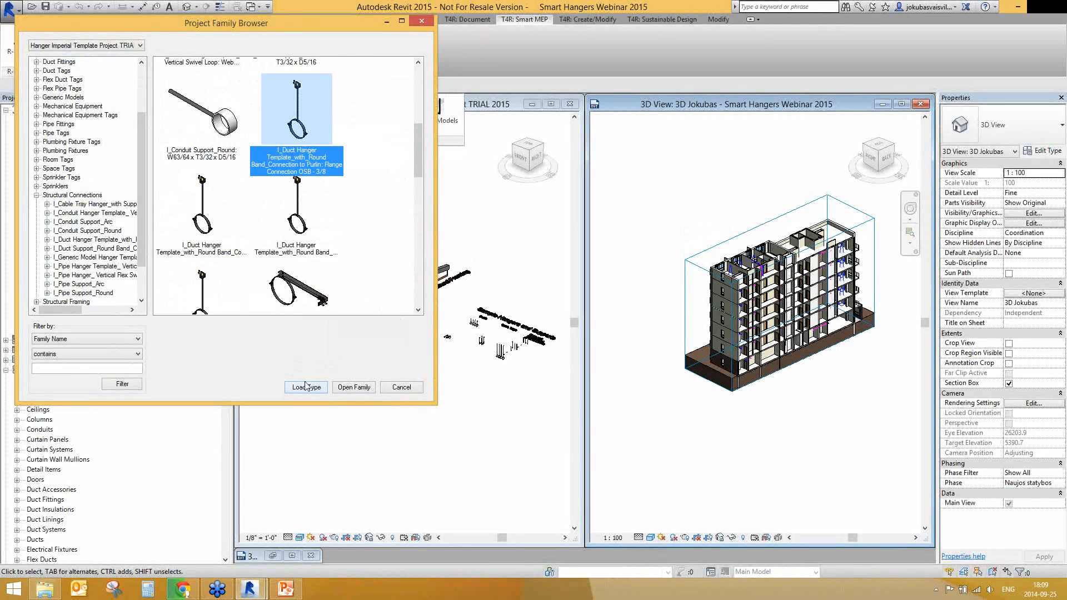
left_click(217, 229, "ctrl")
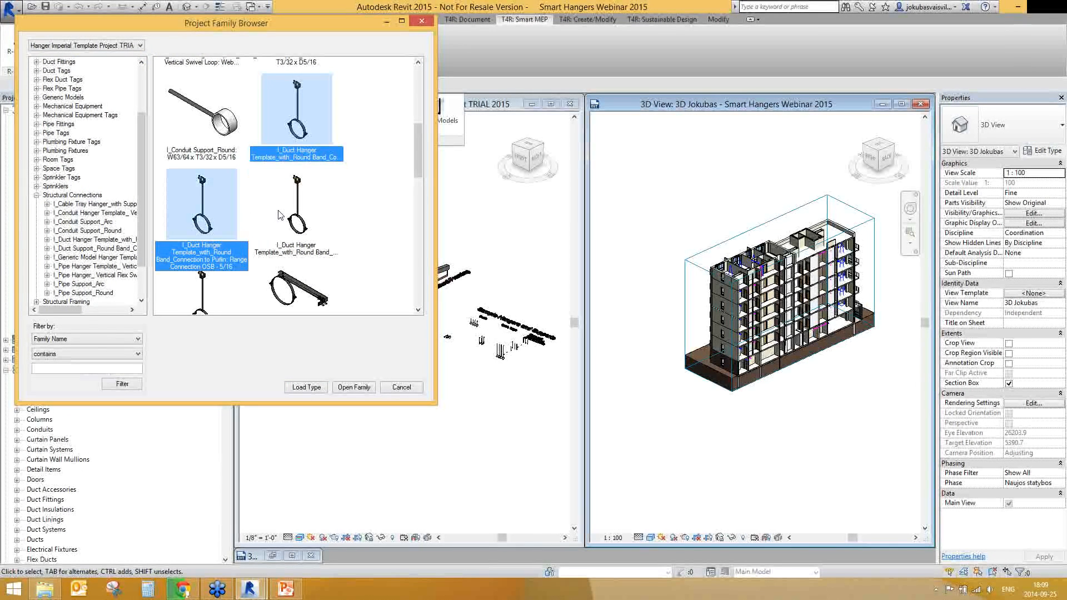
left_click(326, 271, "ctrl")
left_click(297, 155)
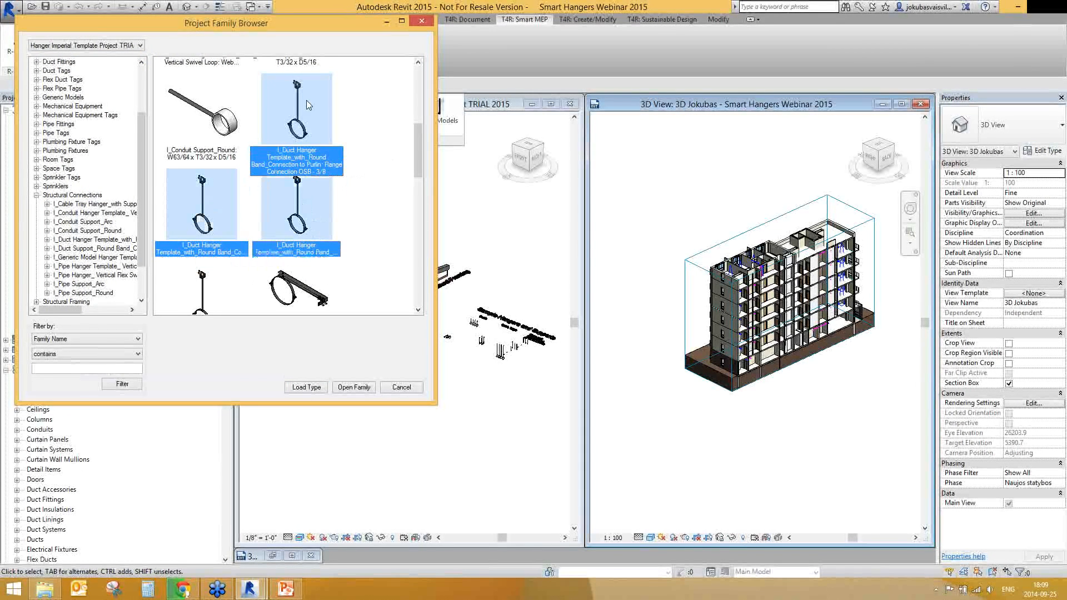
left_click(294, 236, "shift")
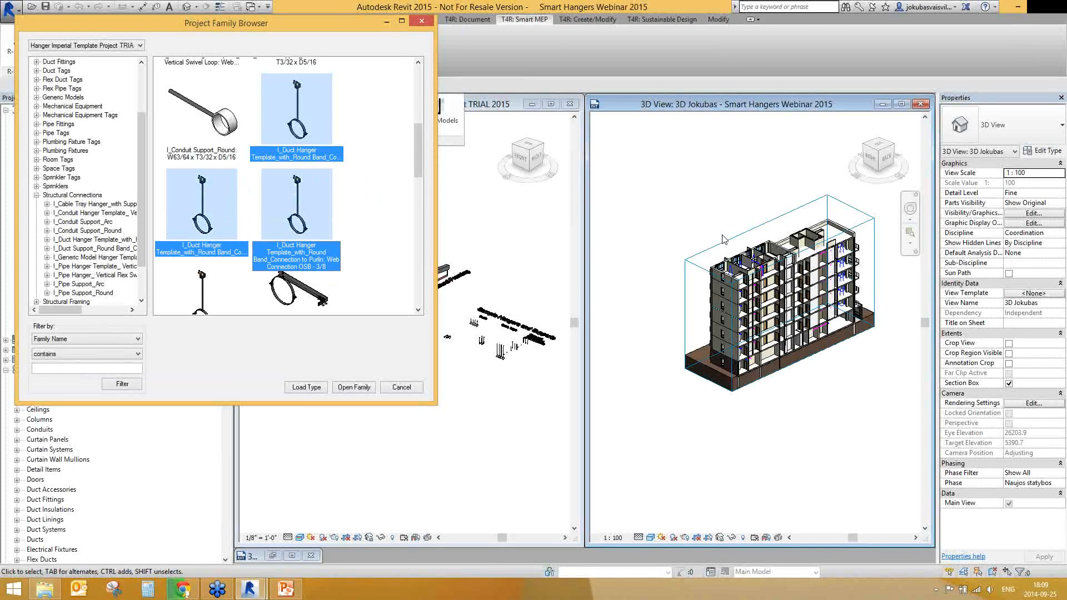
left_click(314, 390)
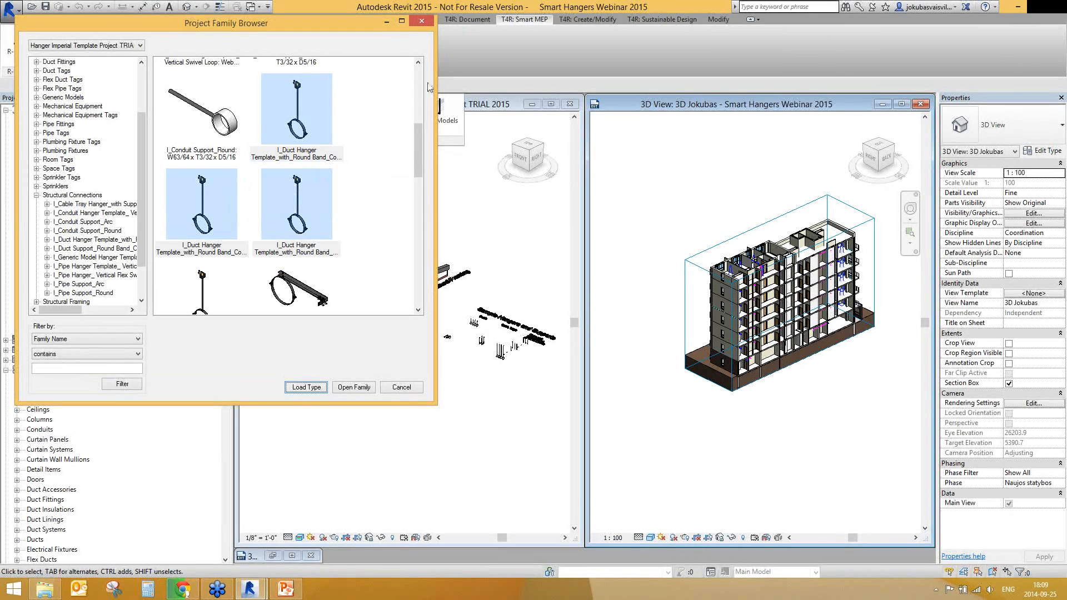
left_click(429, 25)
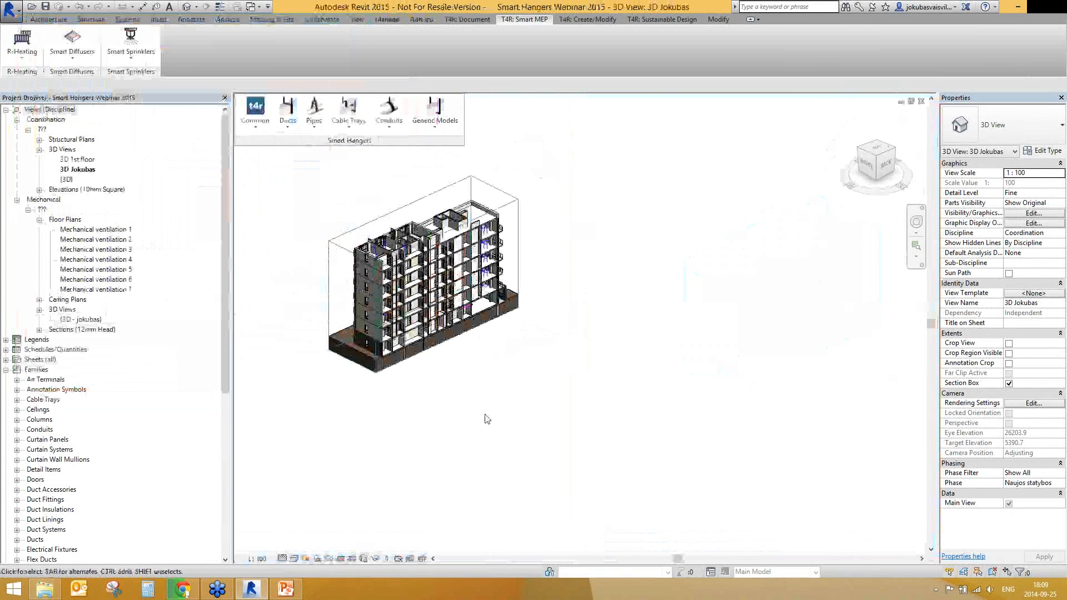
Step: Open the 3D 1st floor view of the webinar building so the first-floor duct layout can be worked on
middle_click_drag(487, 418, 614, 431)
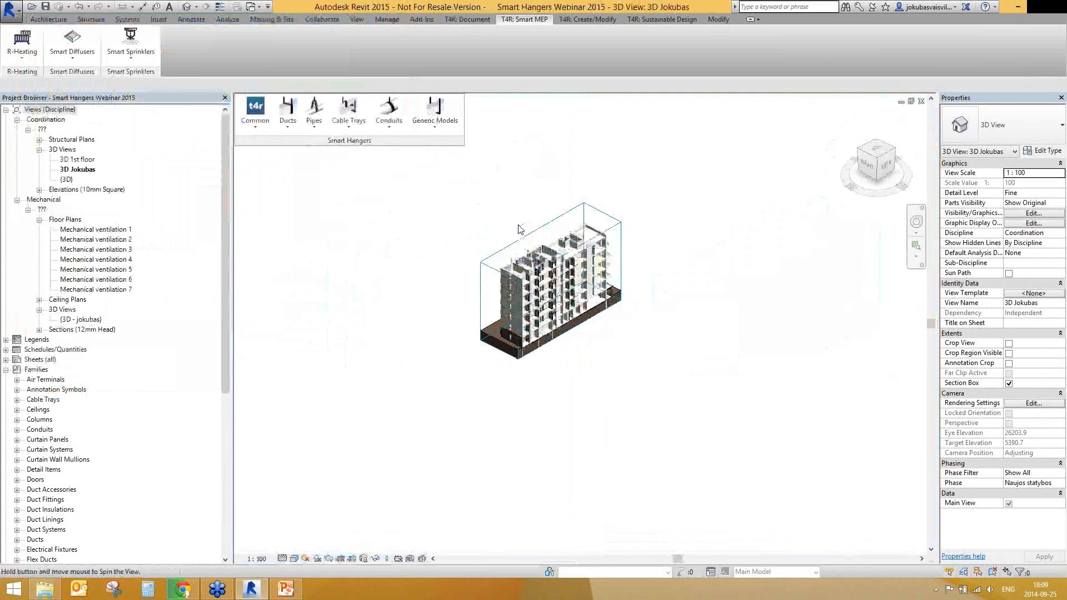
double_click(83, 159)
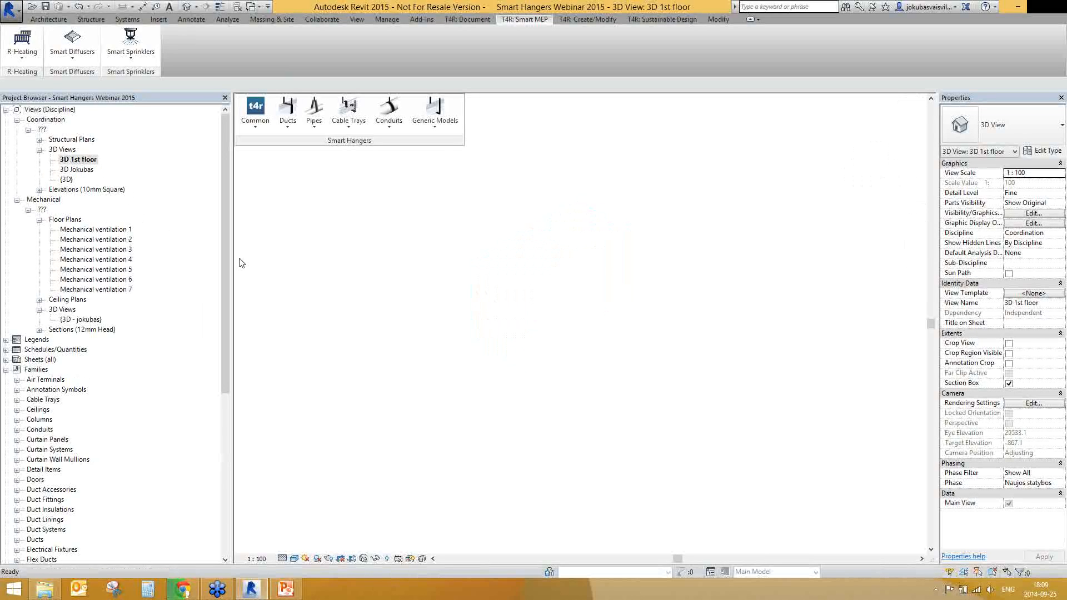
mouse_move(583, 478)
middle_mouse_down("shift")
mouse_move(665, 524)
mouse_move(615, 385)
mouse_move(632, 393)
mouse_move(457, 415)
middle_mouse_up("shift")
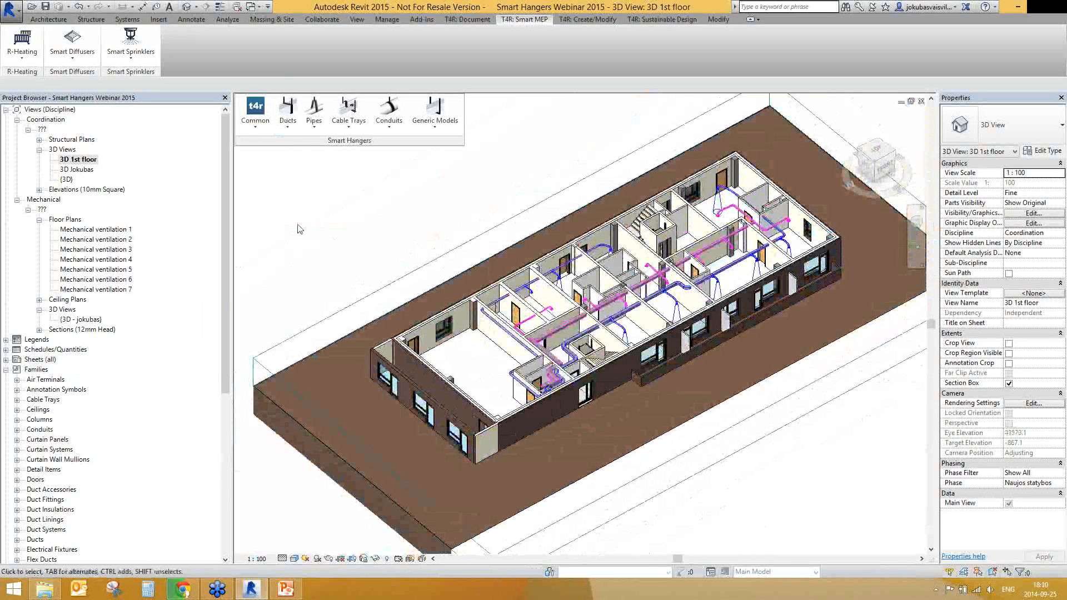
left_click(314, 132)
left_click(349, 132)
left_click(383, 133)
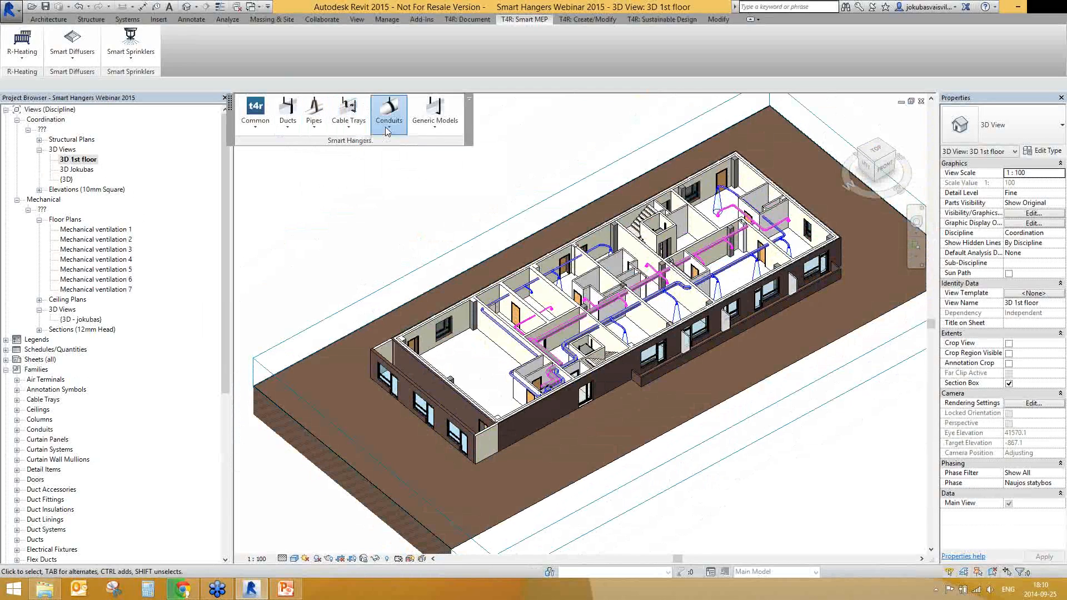
left_click(434, 132)
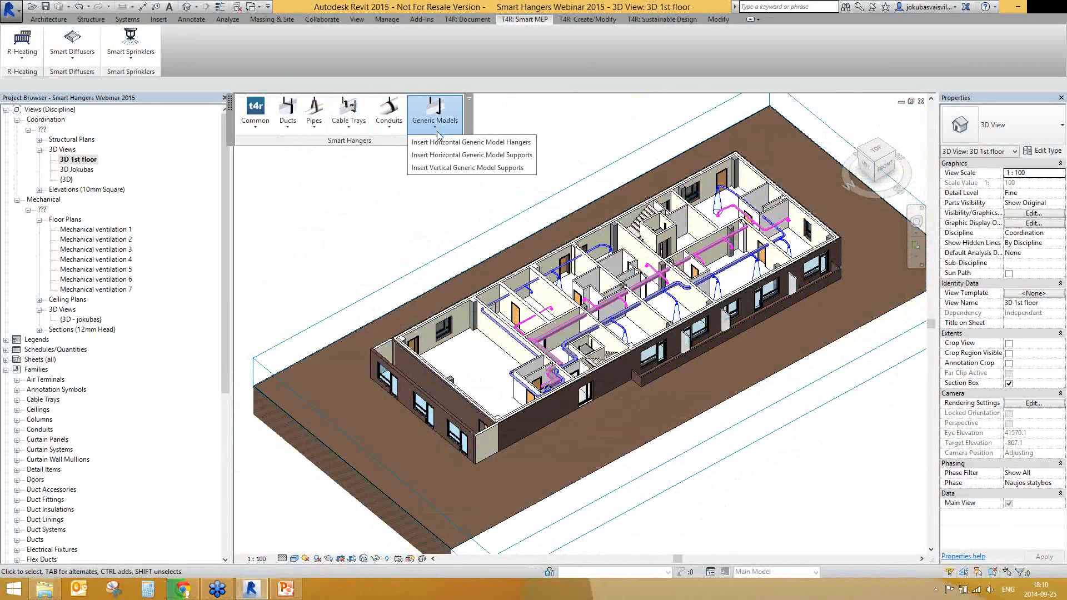
Step: Start Insert Horizontal Duct Hangers and select all Rectangular Duct elements on 1 Level as hosts
left_click(287, 129)
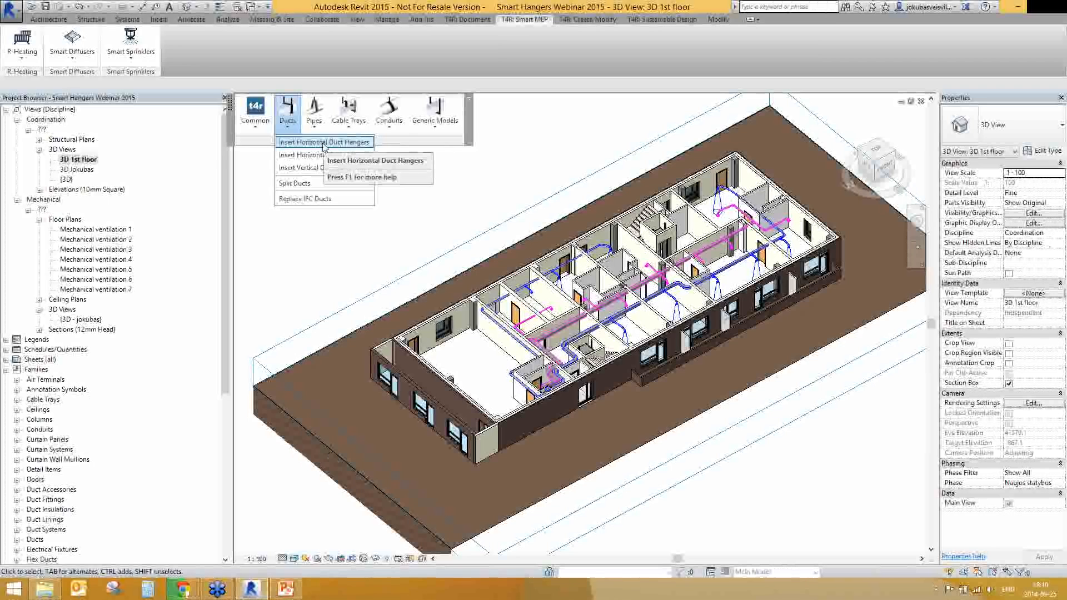
left_click(324, 143)
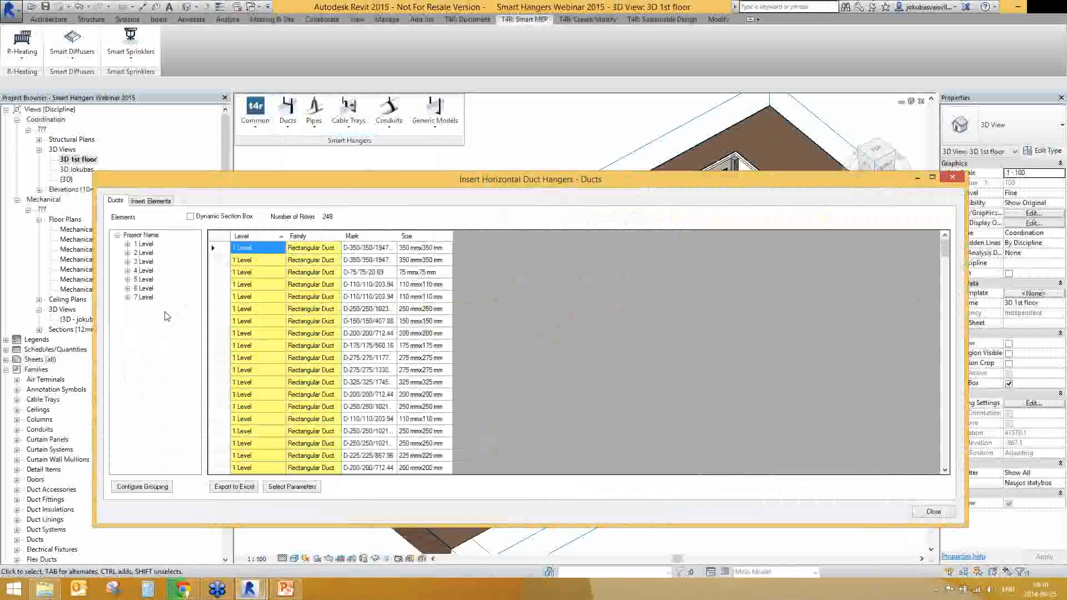
left_click(127, 244)
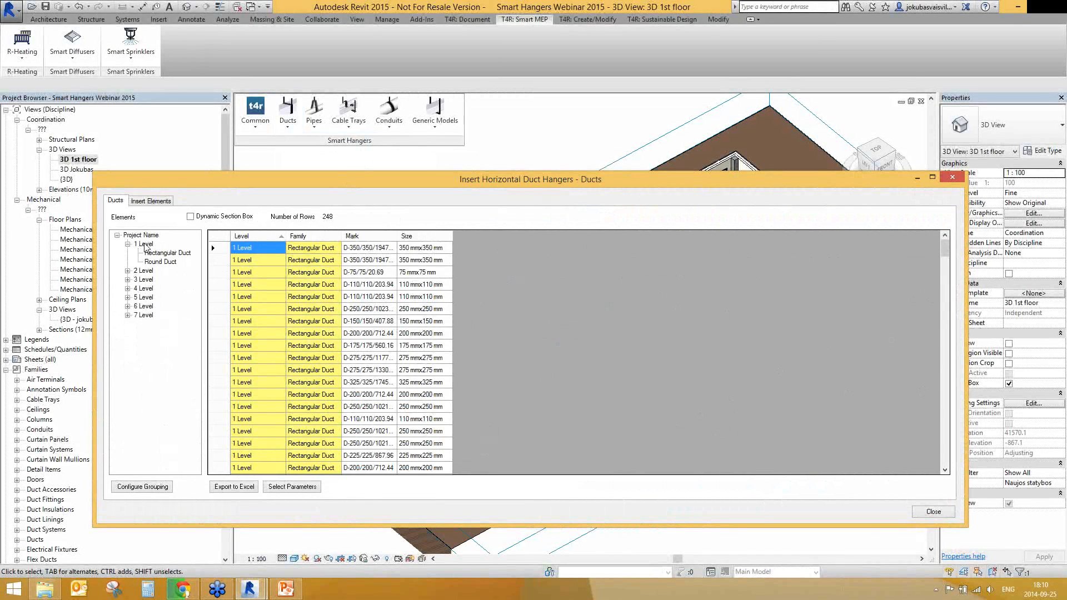
left_click(146, 245)
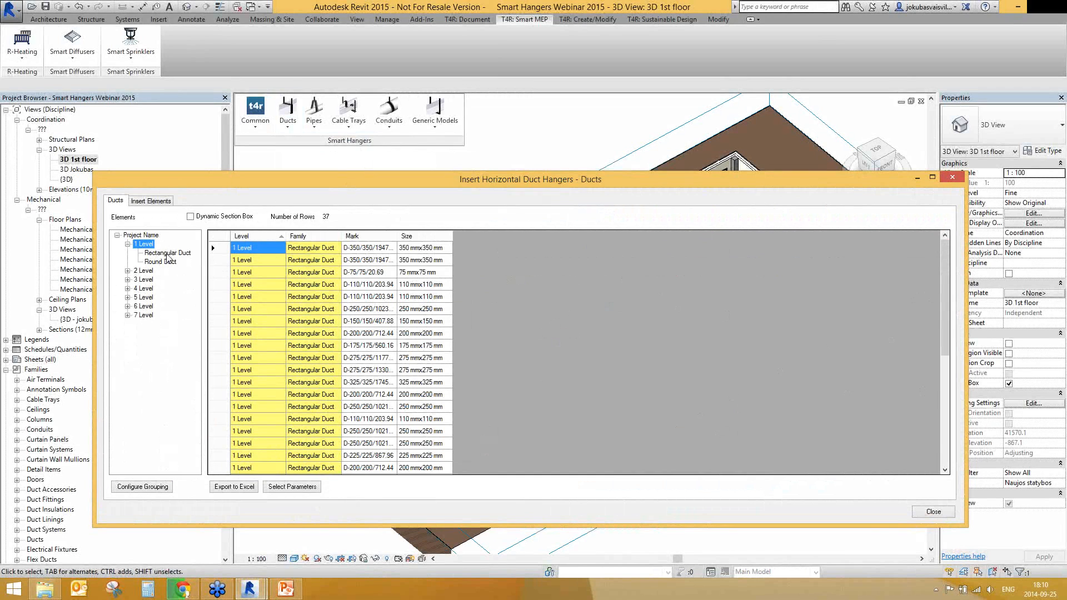
left_click(167, 253)
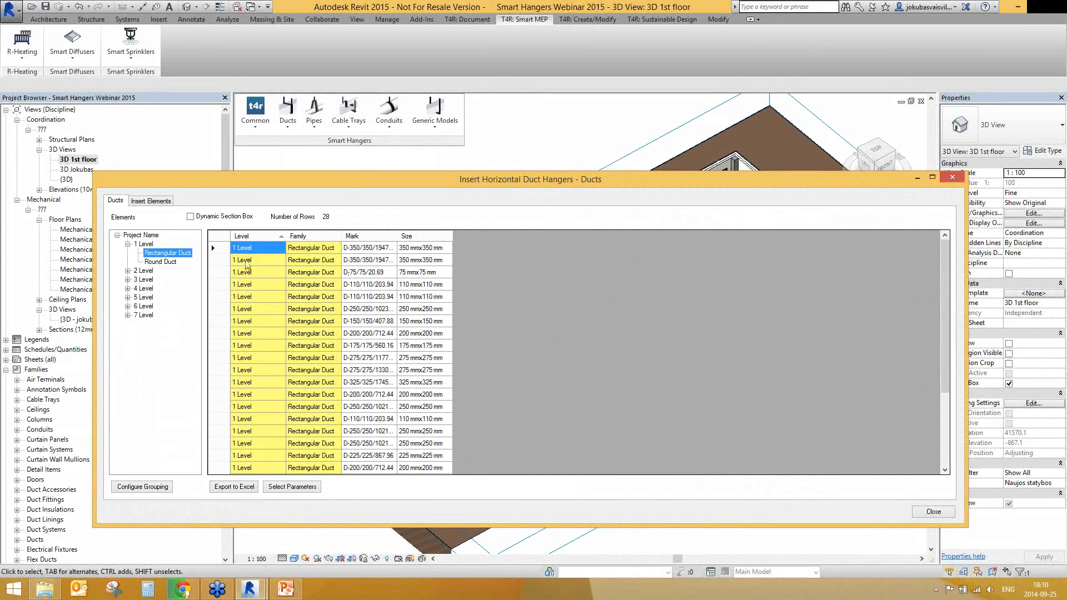
left_click_drag(218, 247, 242, 506)
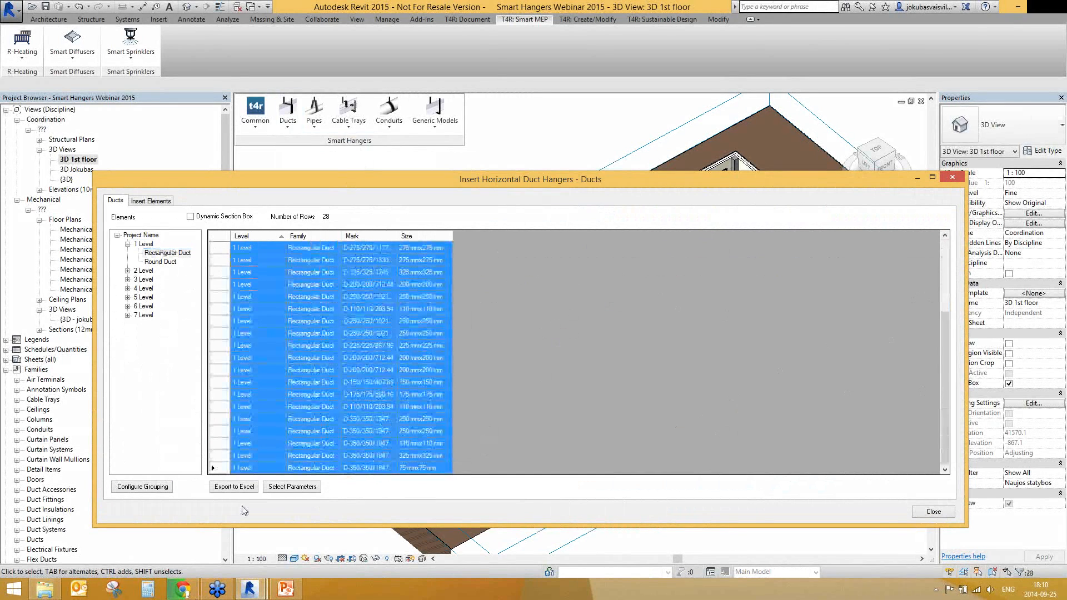
Step: Examine the selected rectangular ducts in the 3D 1st floor model behind the hanger dialog
left_click_drag(524, 186, 519, 424)
middle_click_drag(472, 346, 533, 300, "shift")
scroll(736, 254, "up", 5)
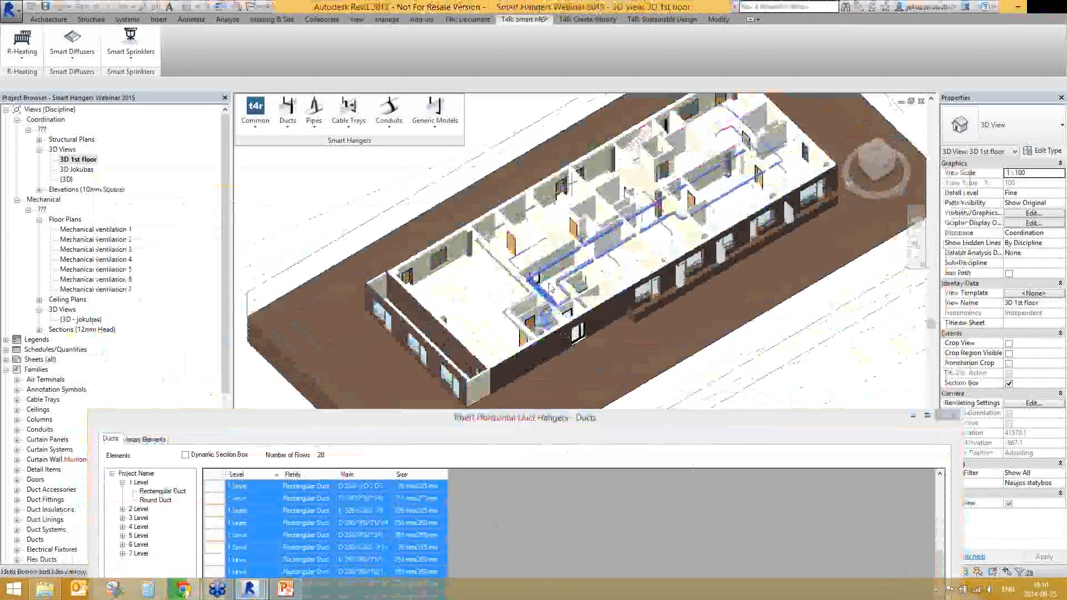
scroll(610, 277, "down", 4)
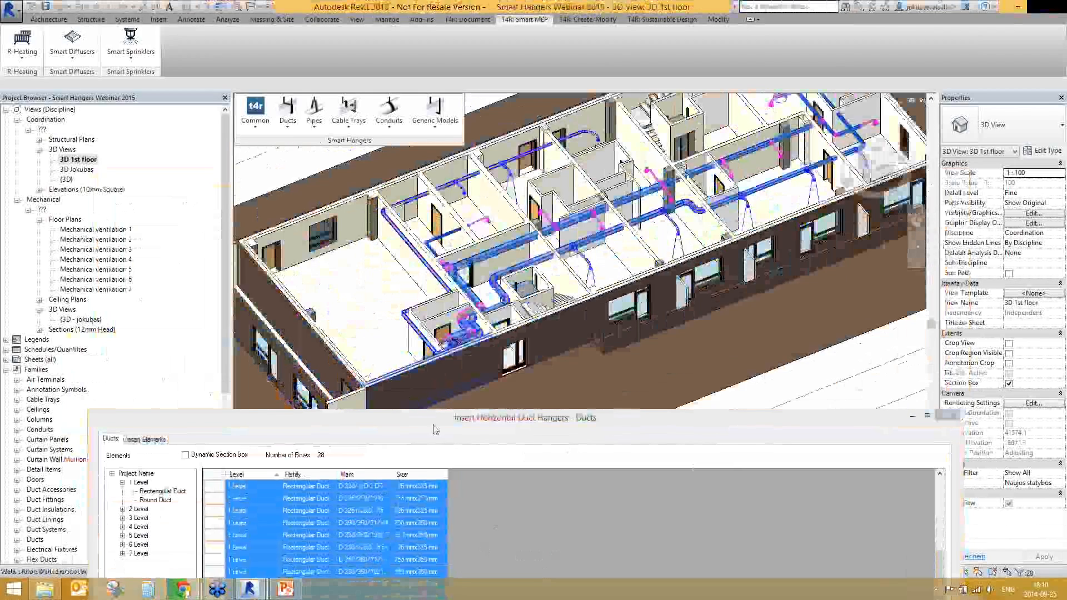
left_click_drag(469, 427, 455, 467)
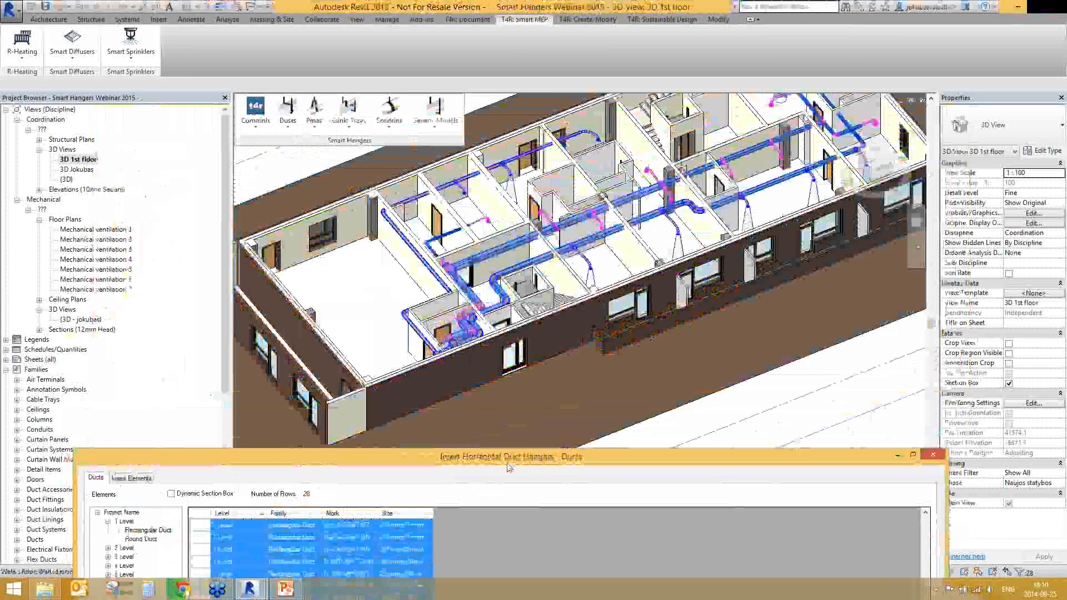
Step: Add the 50x5 type of the M_Duct Hanger_Rectangular family to the elements to insert
left_click_drag(509, 459, 501, 126)
left_click(137, 148)
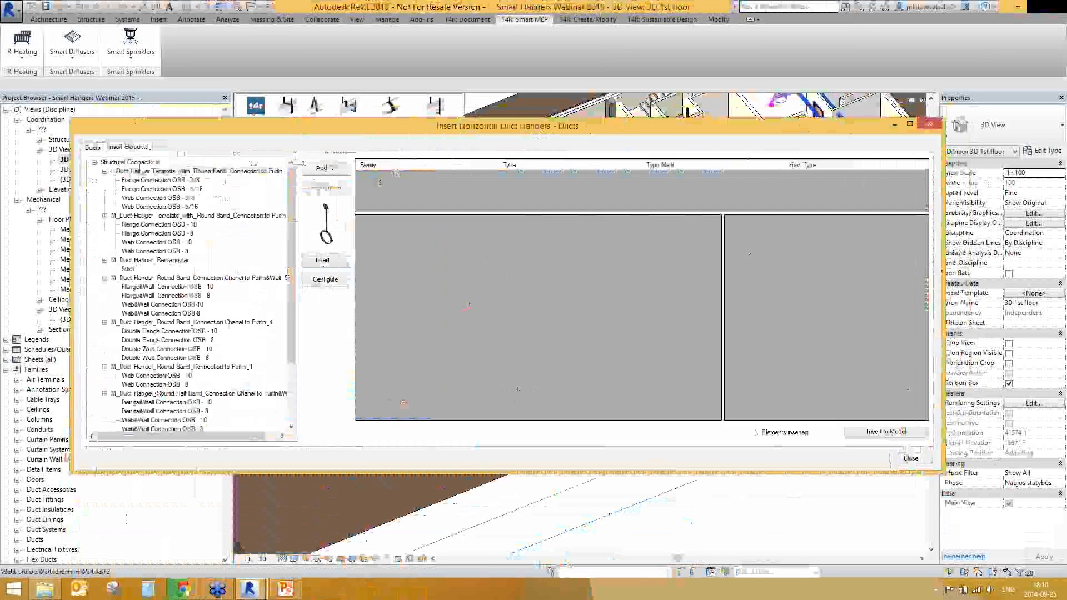
left_click(128, 269)
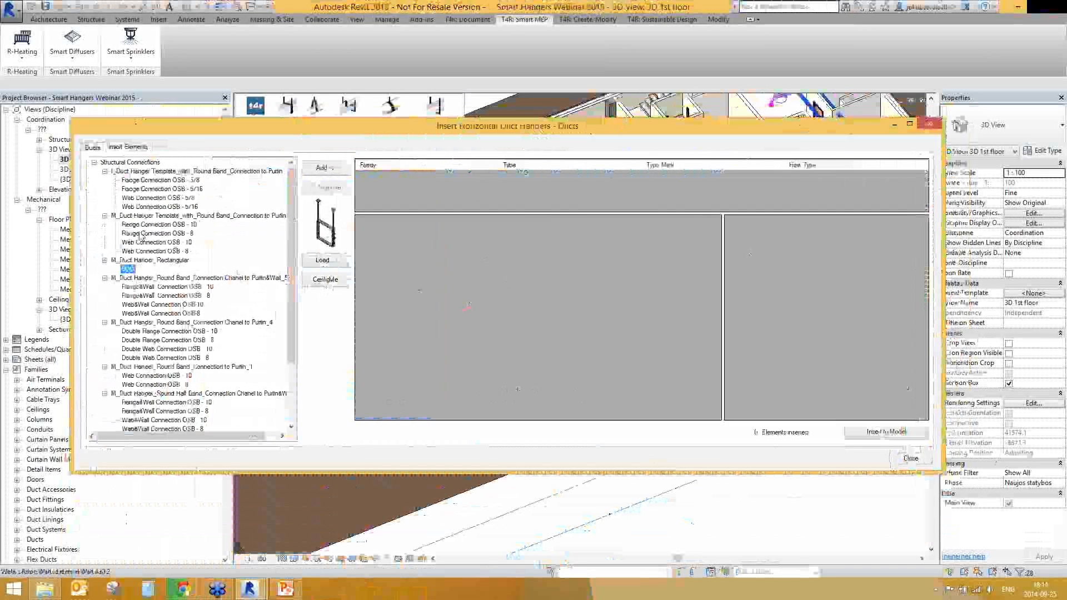
left_click(326, 168)
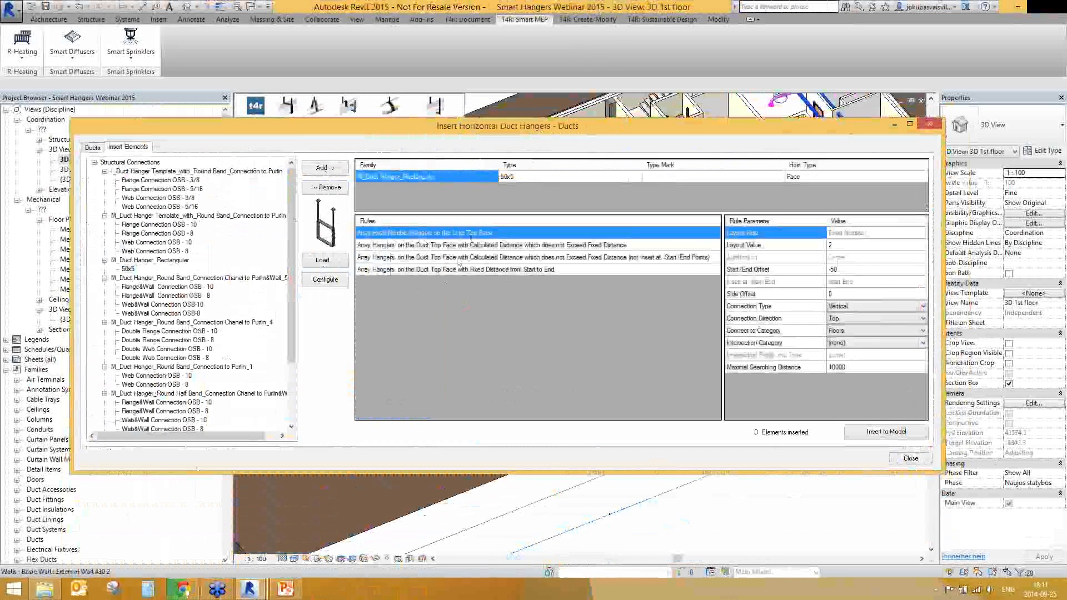
Step: Compare the parameters of the hanger array rules and return to Array Fixed Number Hangers on the Duct Top Face
left_click(491, 248)
key("Down")
key("Down")
key("Up")
key("Up")
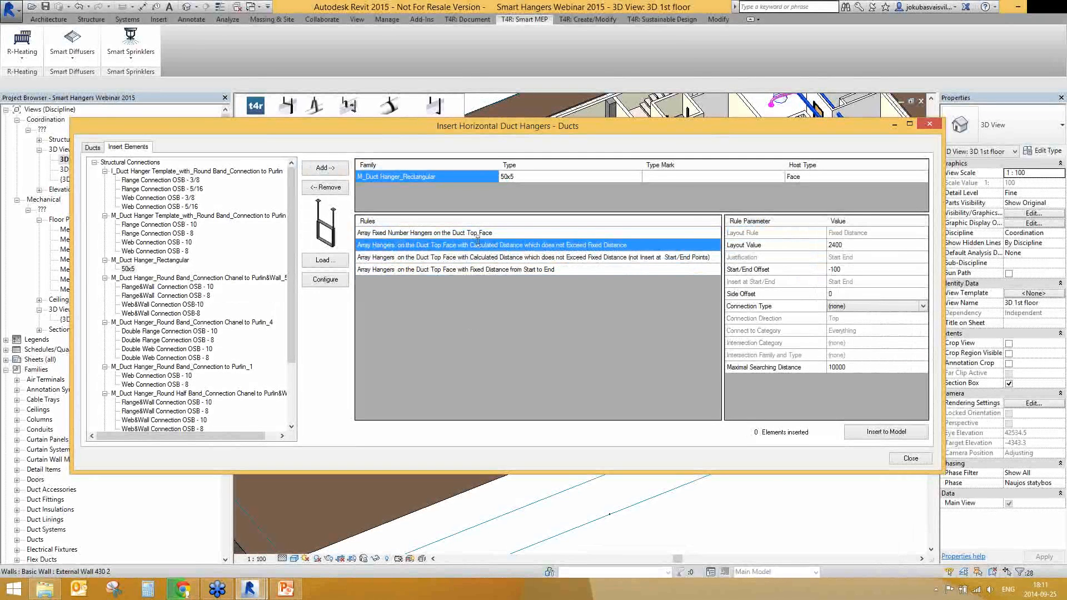
left_click(481, 233)
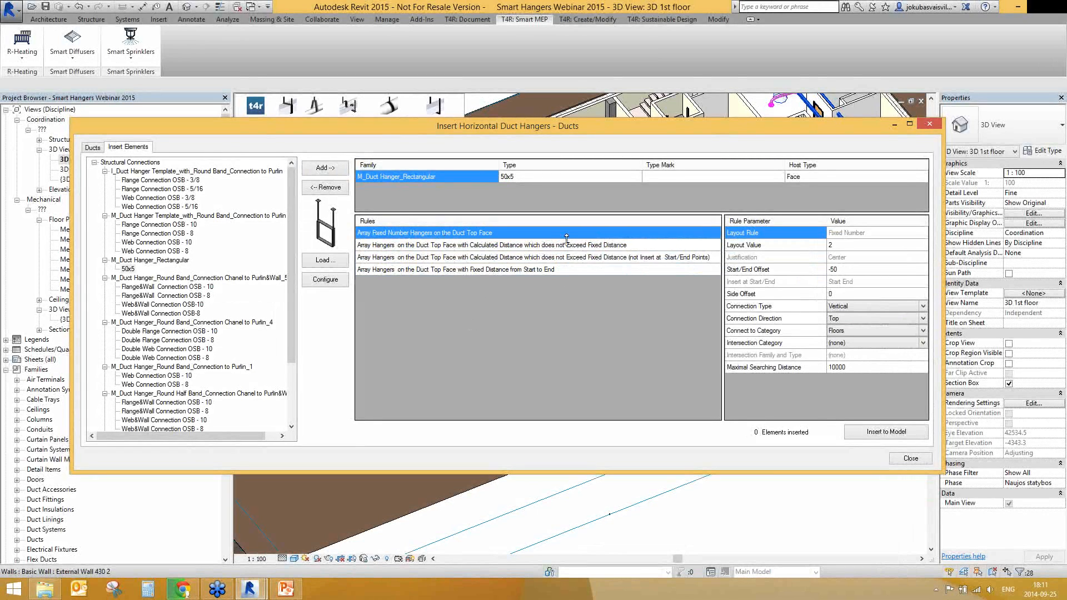
Step: Review the Layout Value, Start/End Offset and Side Offset parameters of the fixed-number array rule
left_click(847, 246)
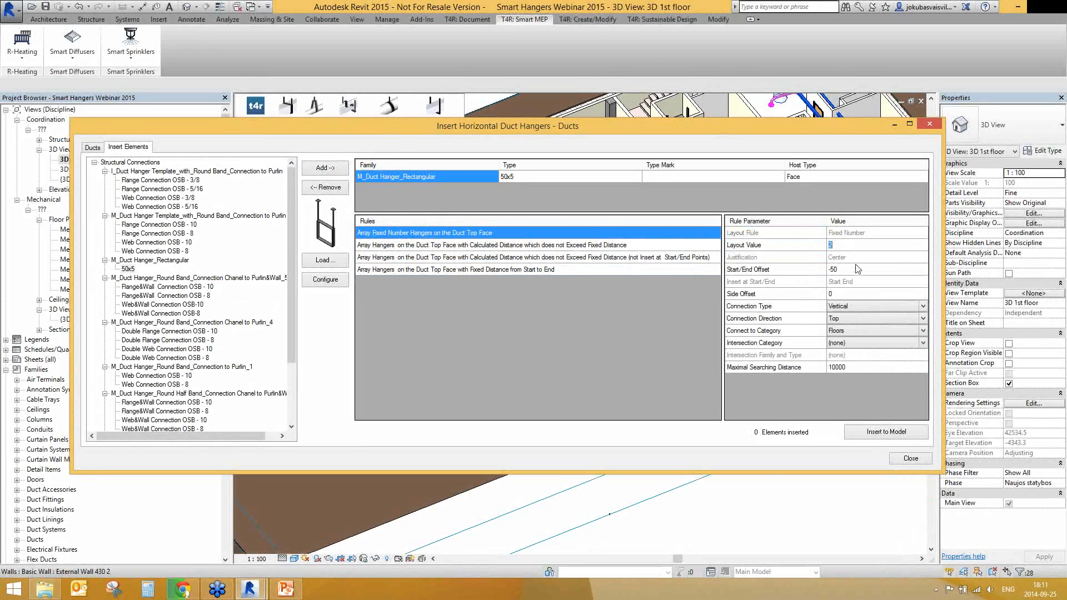
mouse_move(759, 278)
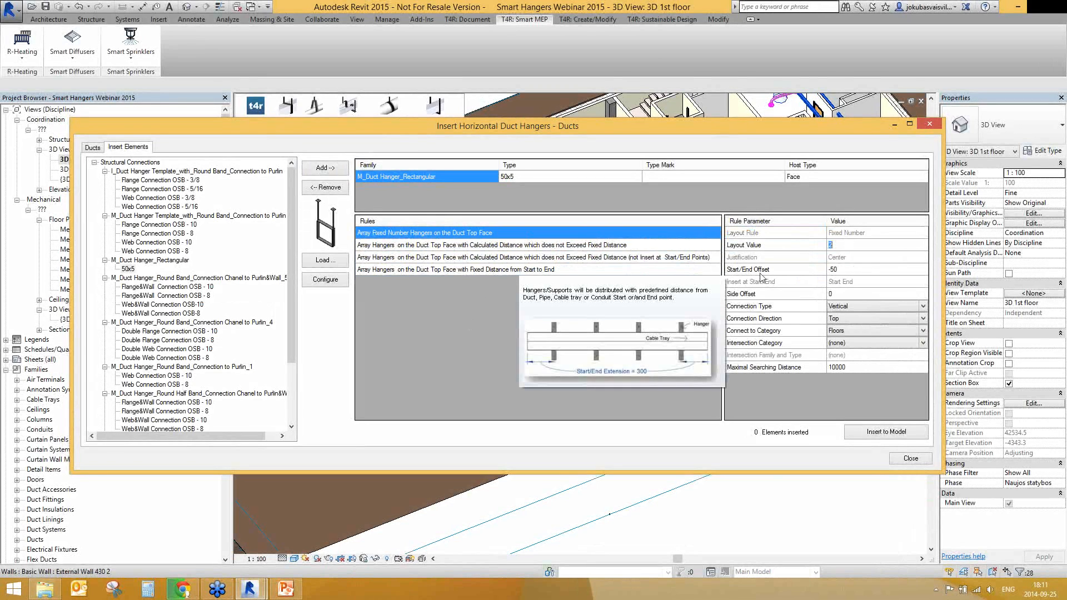
left_click(859, 271)
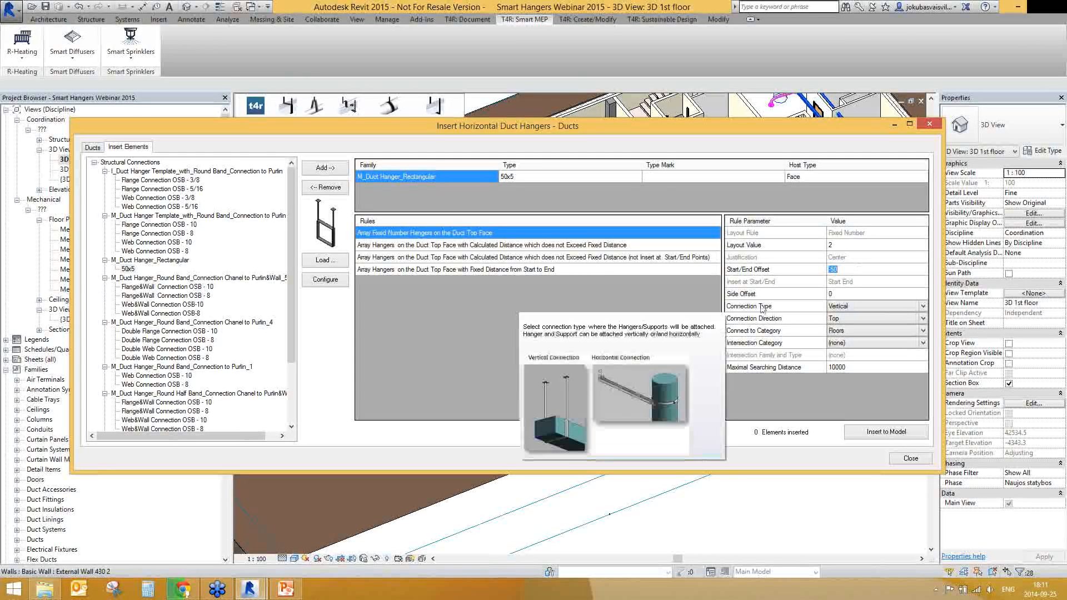
mouse_move(749, 298)
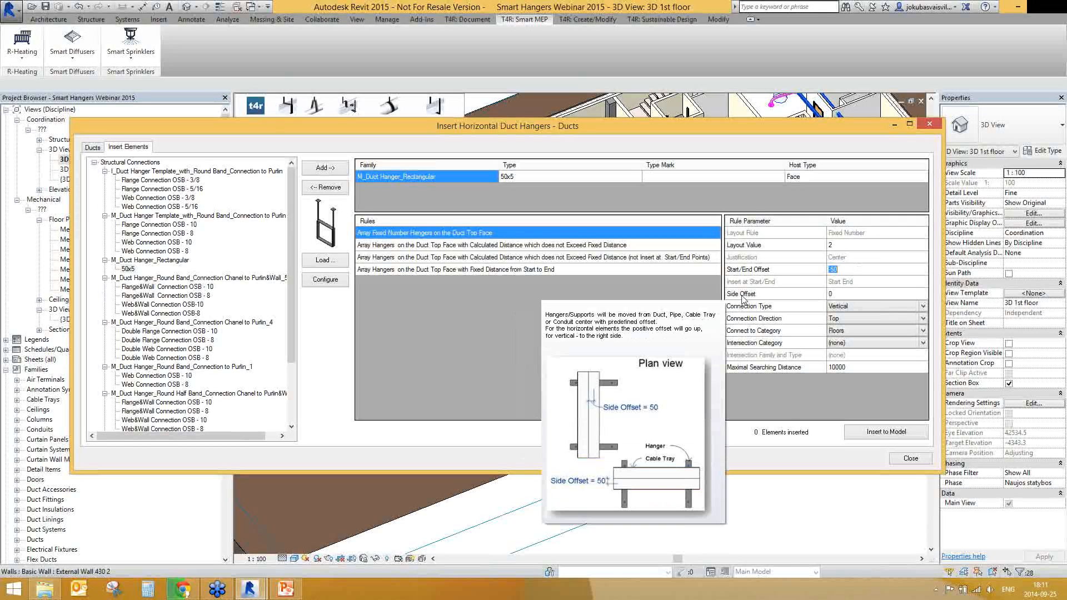
Step: Choose Vertical as the hangers' connection type and Top as their connection direction
mouse_move(748, 310)
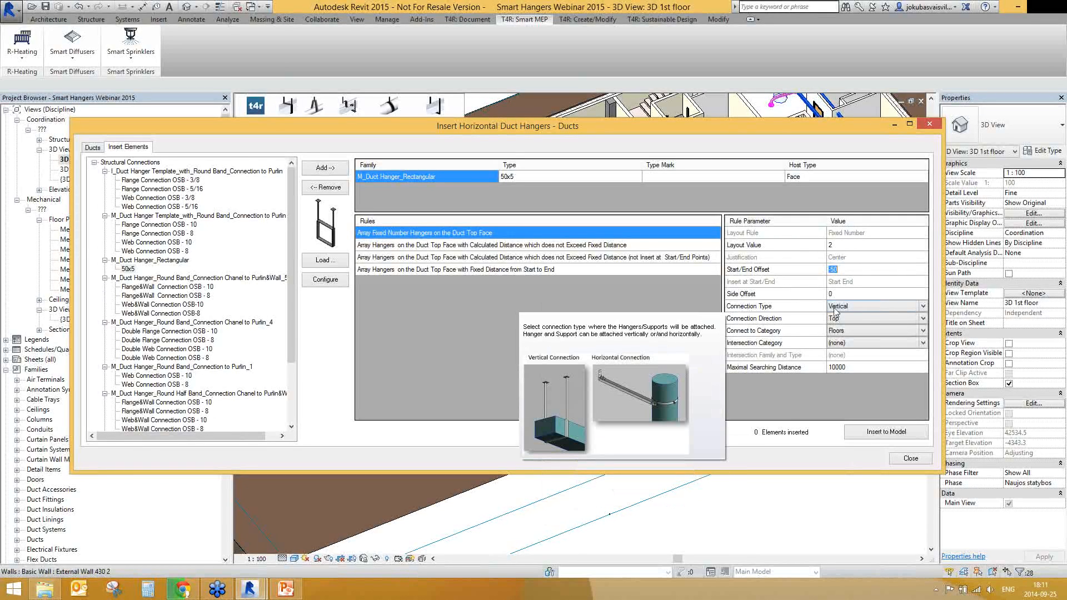
left_click(922, 306)
left_click(922, 306)
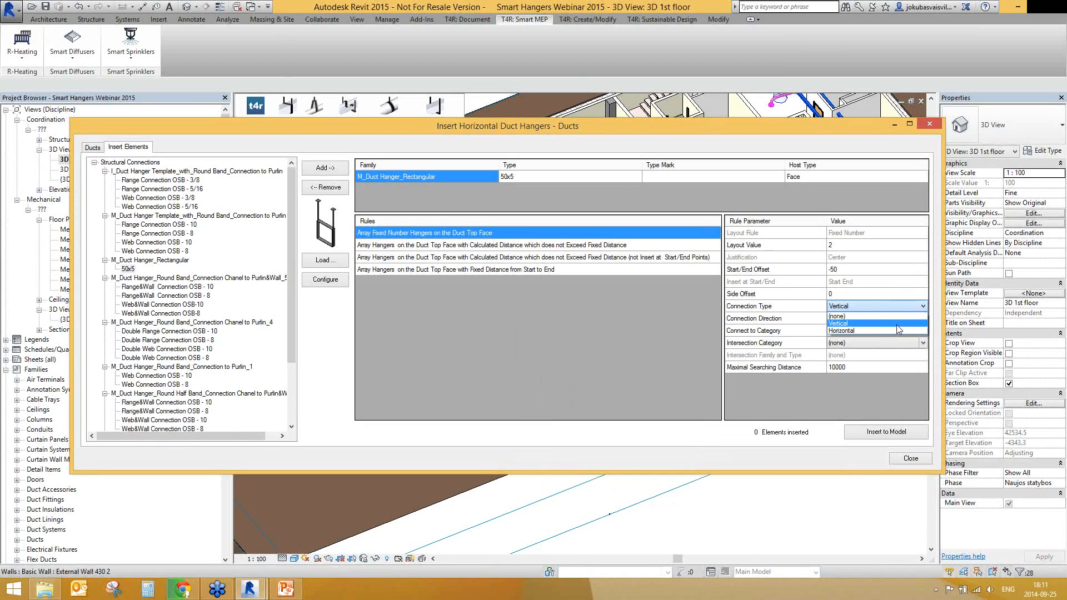
left_click(896, 325)
mouse_move(746, 321)
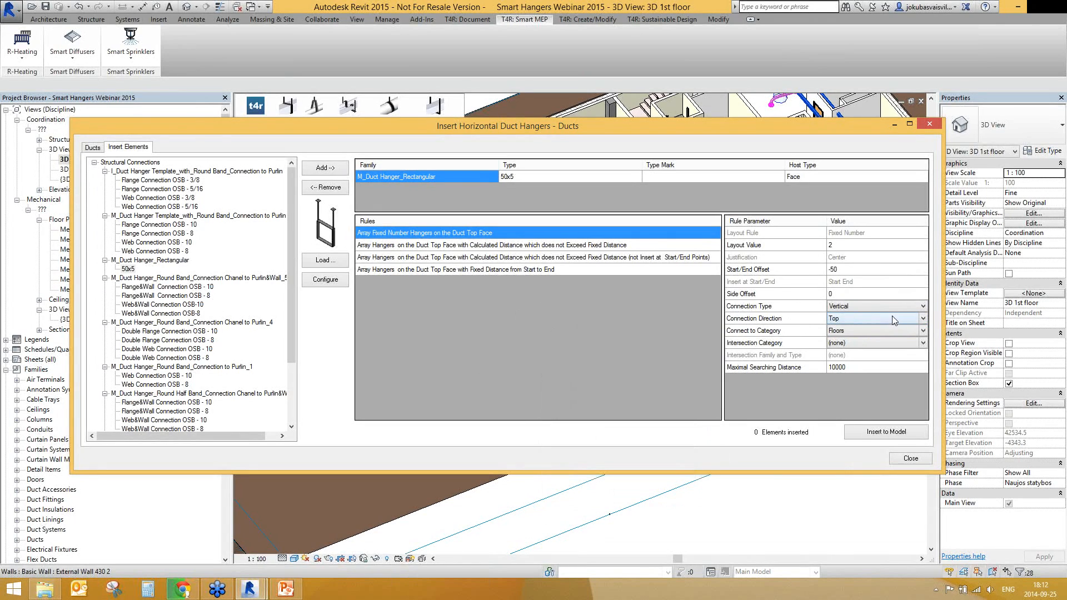
left_click(924, 320)
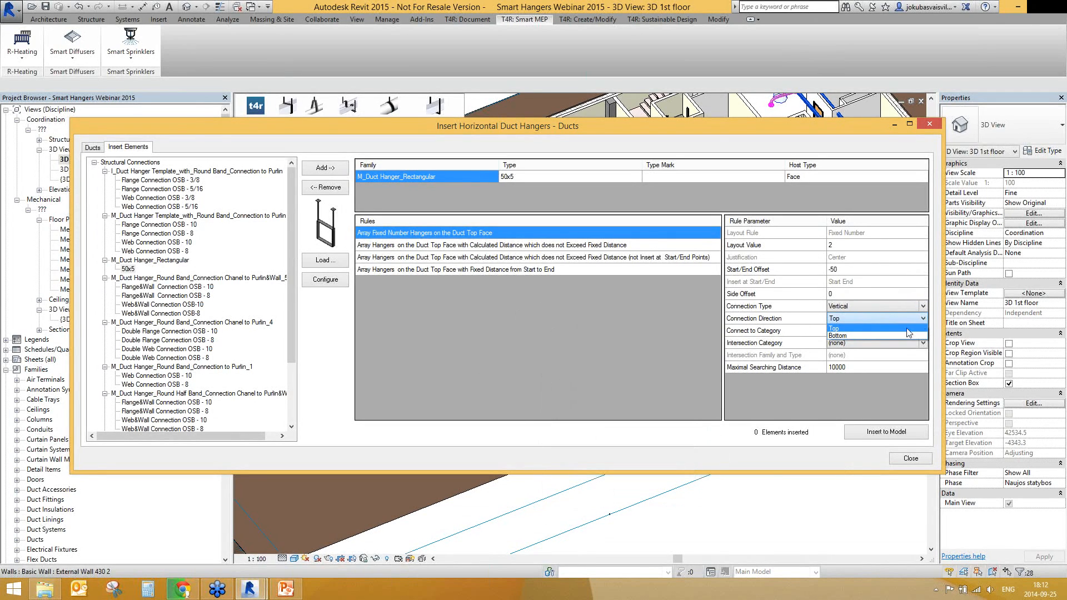
left_click(839, 328)
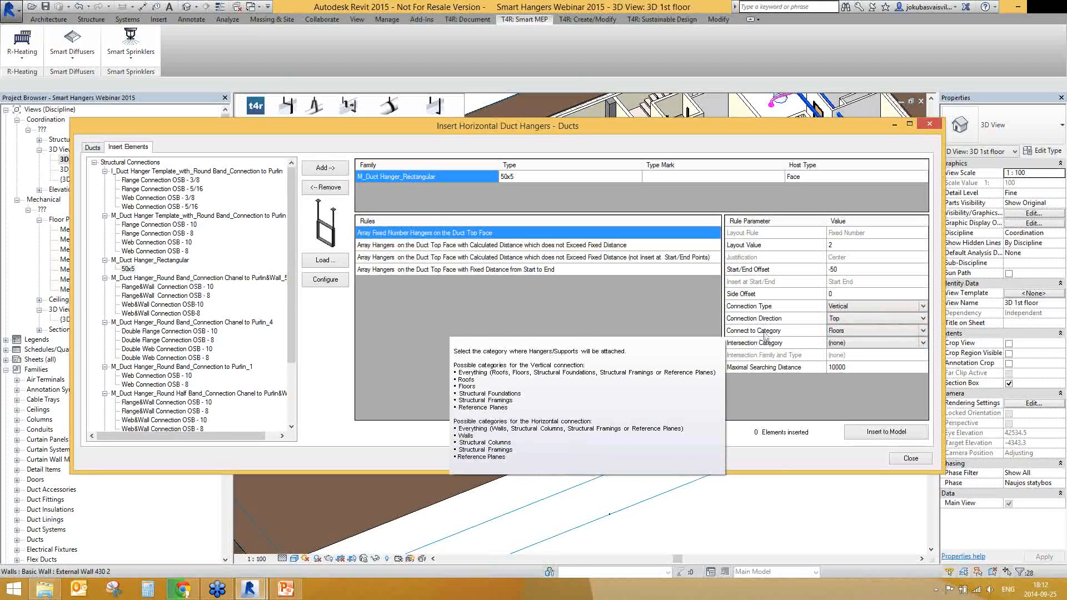
Step: Choose Floors as the category the hangers connect to and check the Intersection Category options
left_click(923, 330)
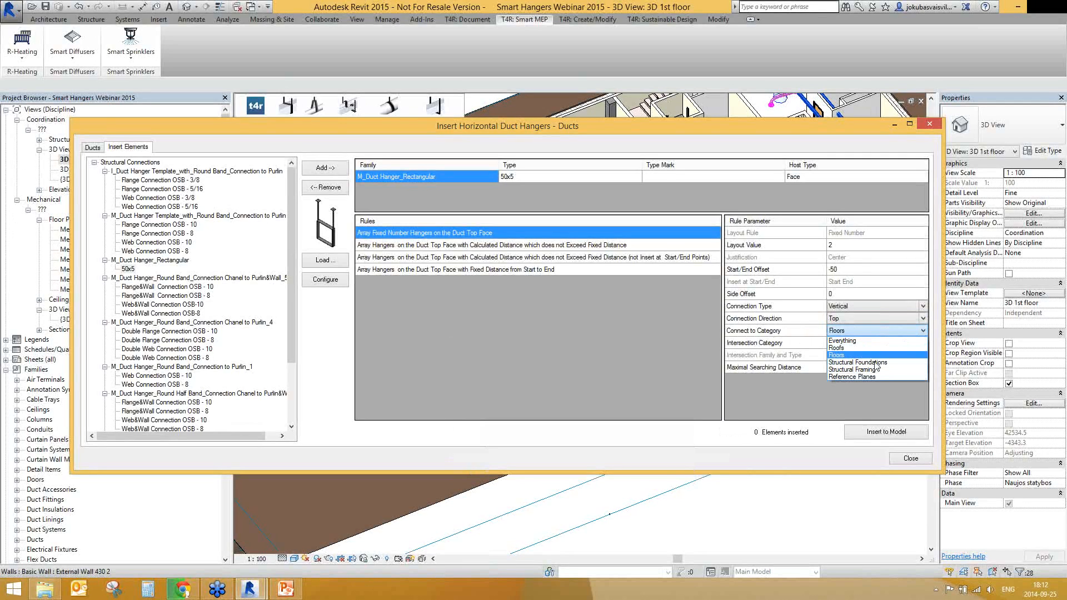
left_click(848, 359)
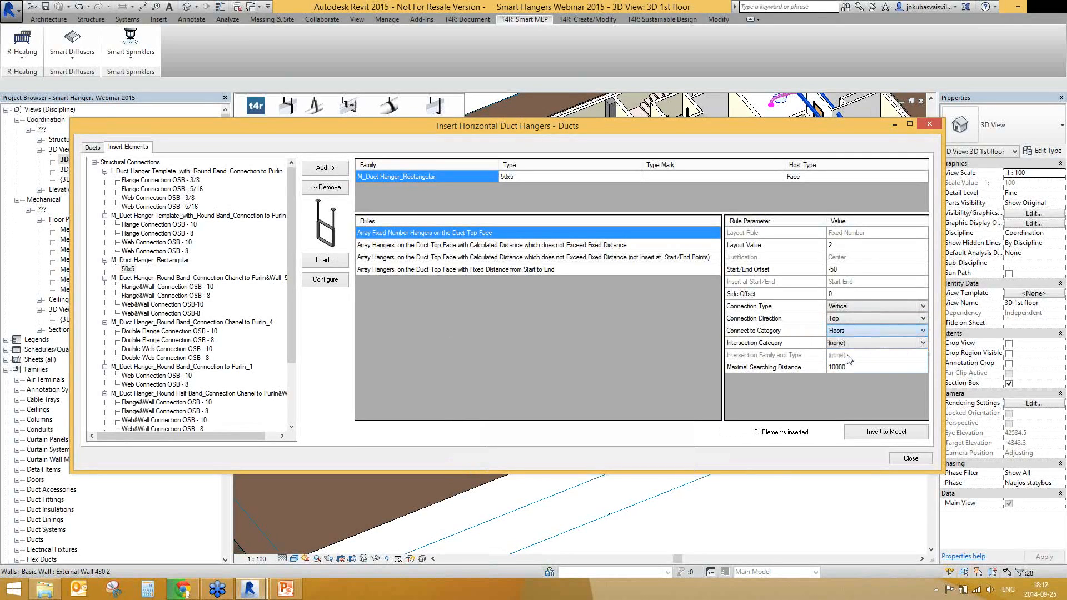
mouse_move(742, 347)
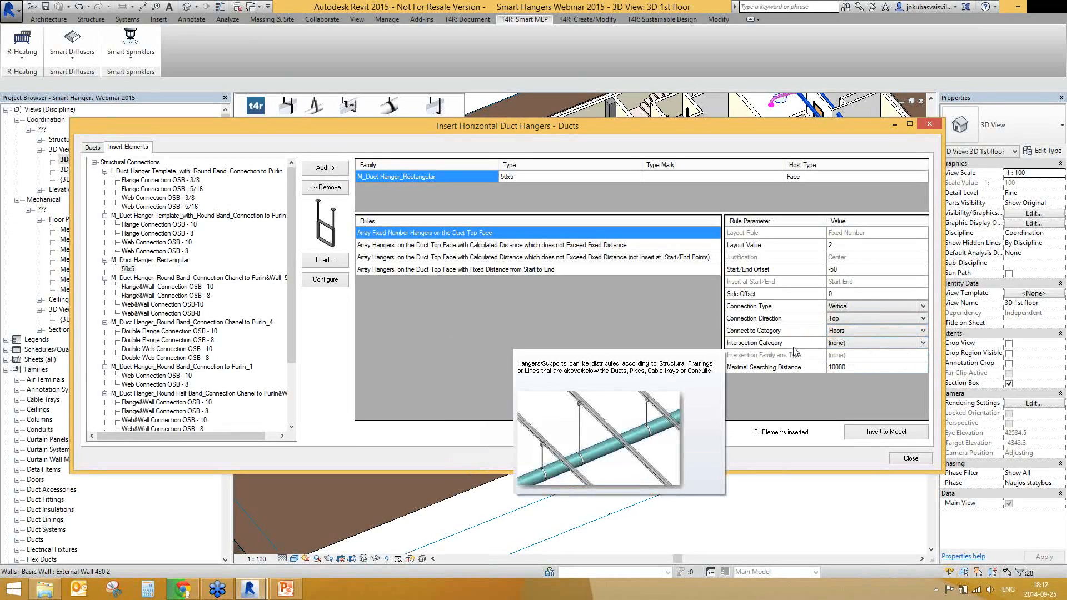
left_click(922, 343)
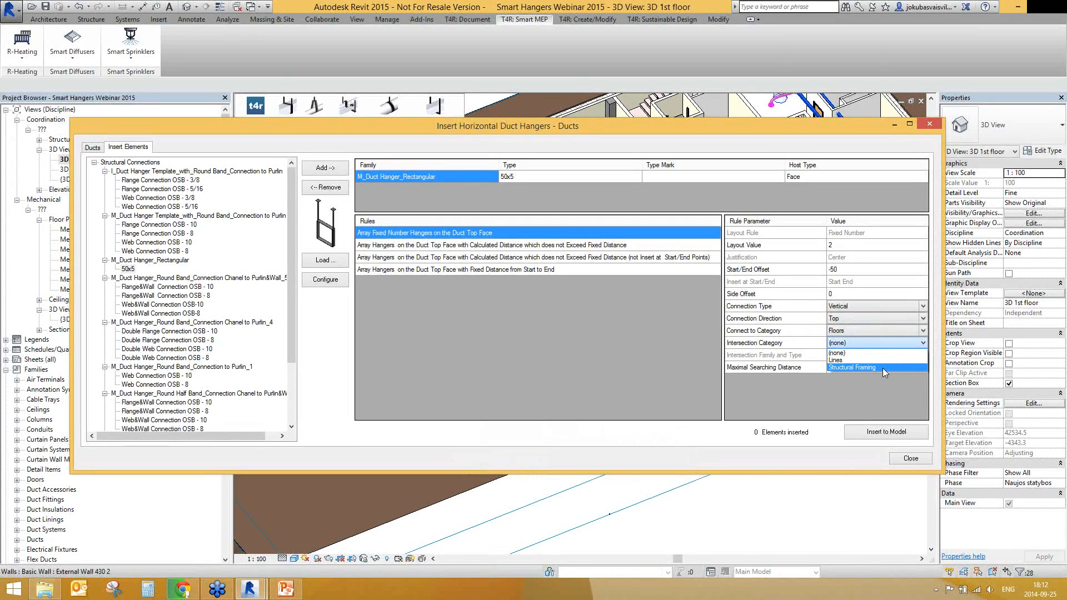
left_click(920, 344)
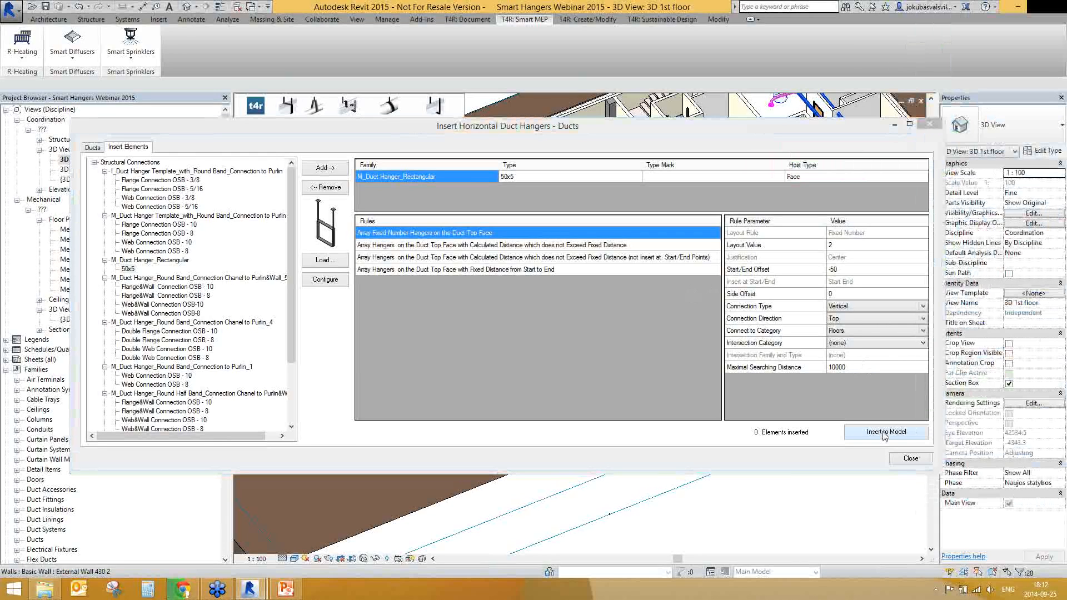
Step: Insert the rectangular duct hangers into the model with the fixed-number rule and close the hanger dialog
left_click(885, 433)
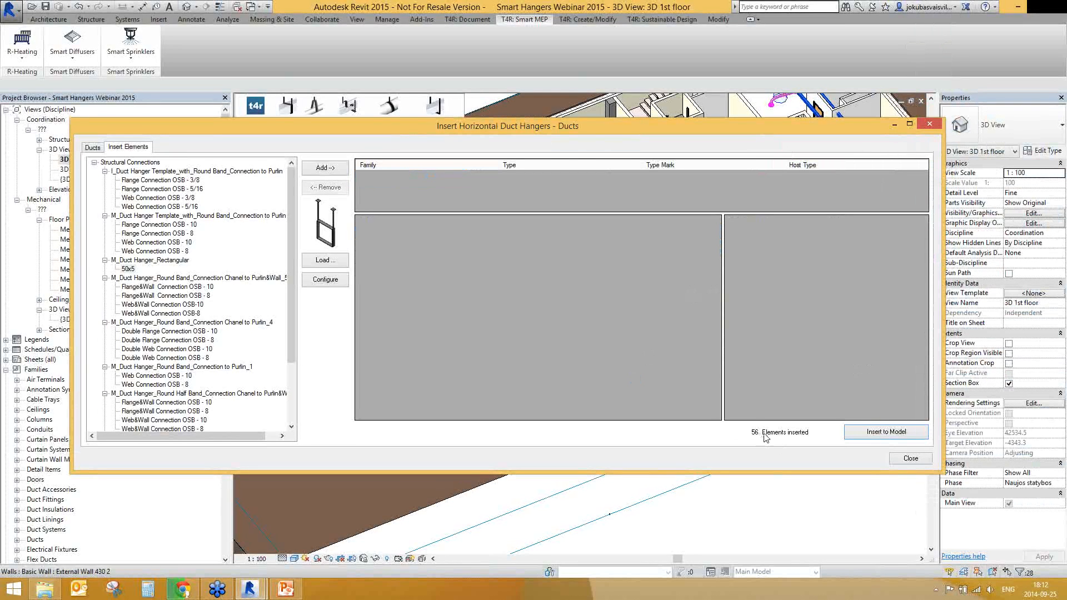
left_click(910, 459)
Step: Examine the inserted rectangular hangers at the duct ends, tees and elbows in the 3D 1st floor model
scroll(670, 206, "up", 6)
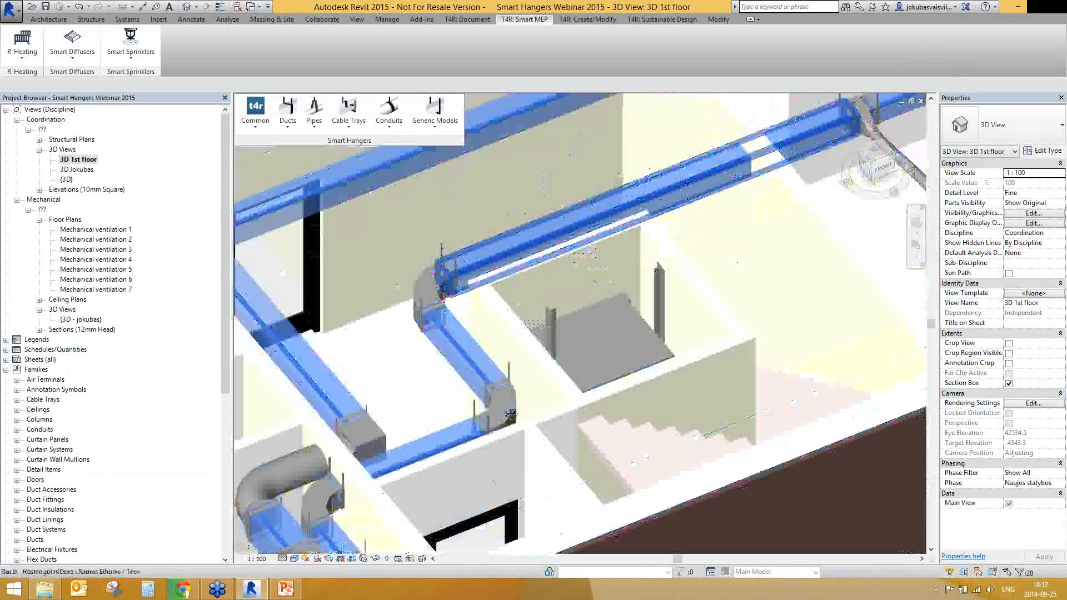
scroll(647, 236, "up", 5)
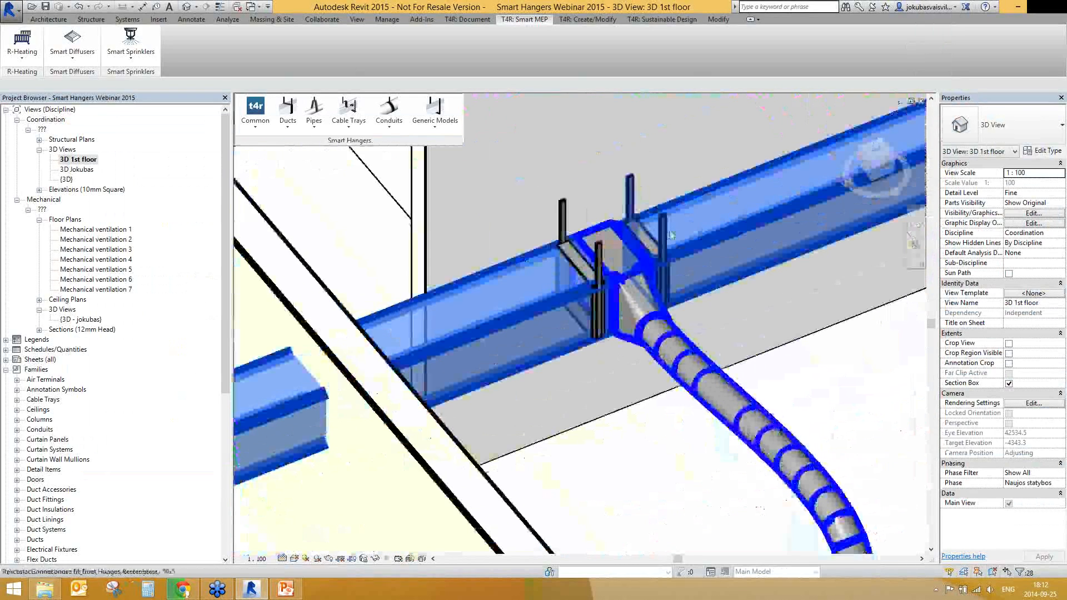
left_click(376, 165)
scroll(772, 391, "down", 8)
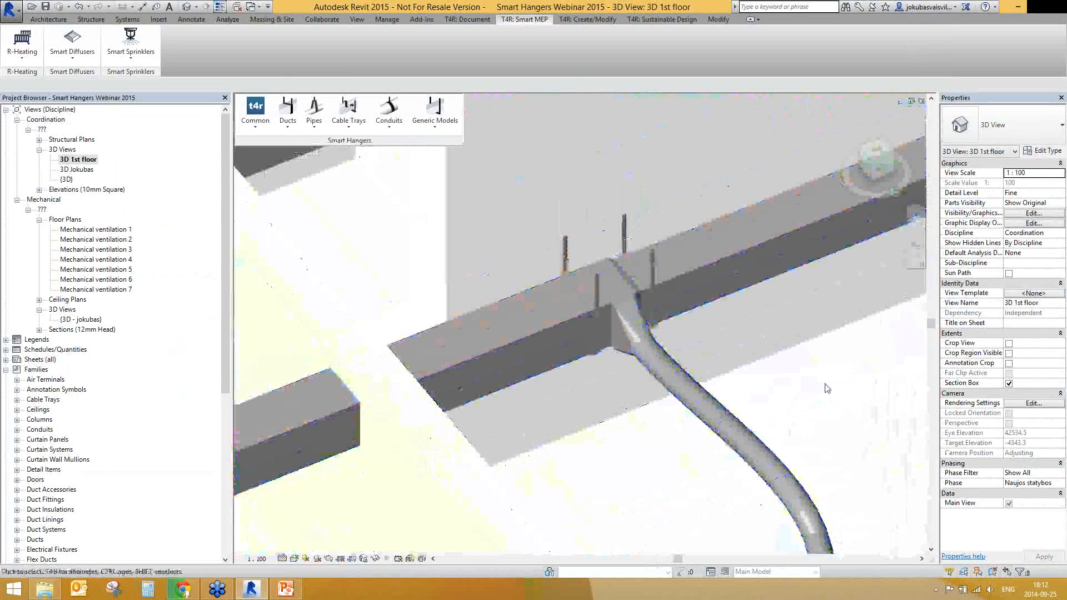
scroll(739, 345, "up", 5)
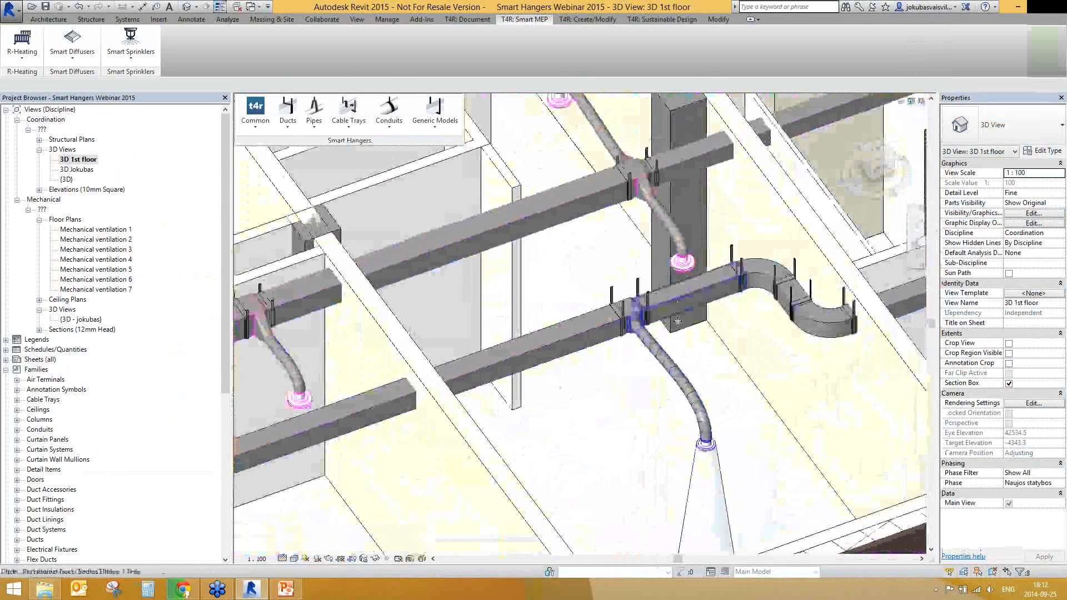
scroll(637, 298, "up", 3)
left_click(685, 306)
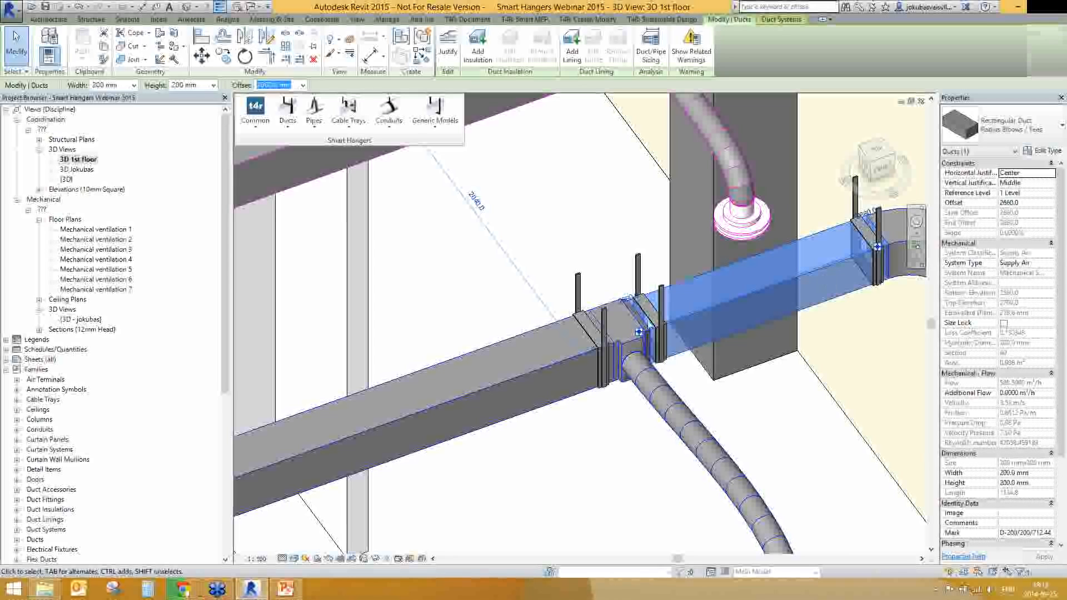
key("Escape")
scroll(667, 322, "up", 3)
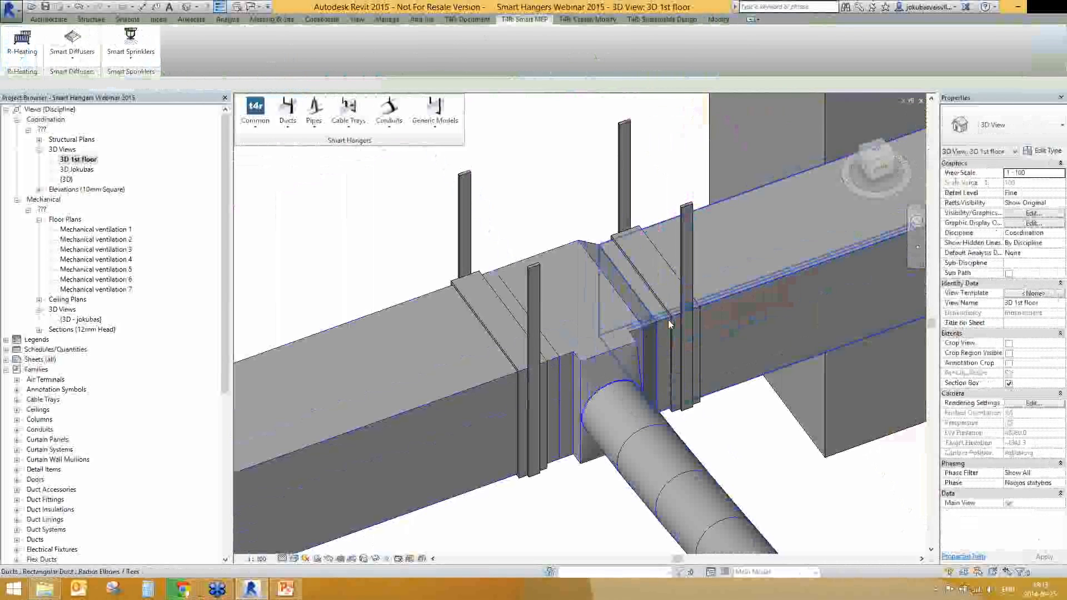
scroll(692, 382, "down", 7)
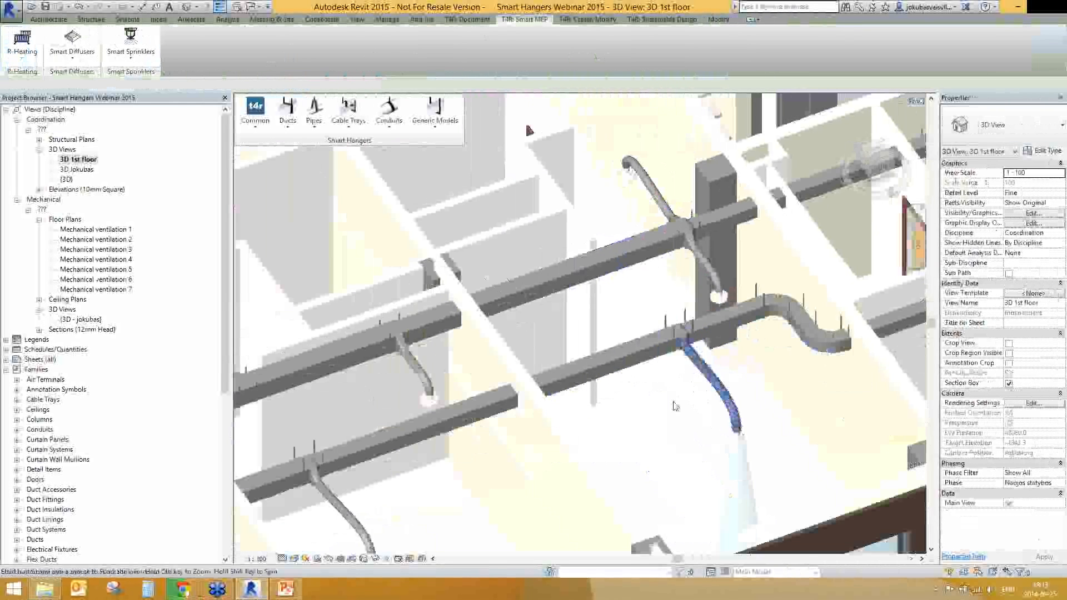
scroll(675, 404, "down", 4)
middle_click_drag(735, 382, 264, 150, "shift")
Step: Start Insert Horizontal Duct Hangers again and select all Round Duct elements on 1 Level as hosts
left_click(288, 114)
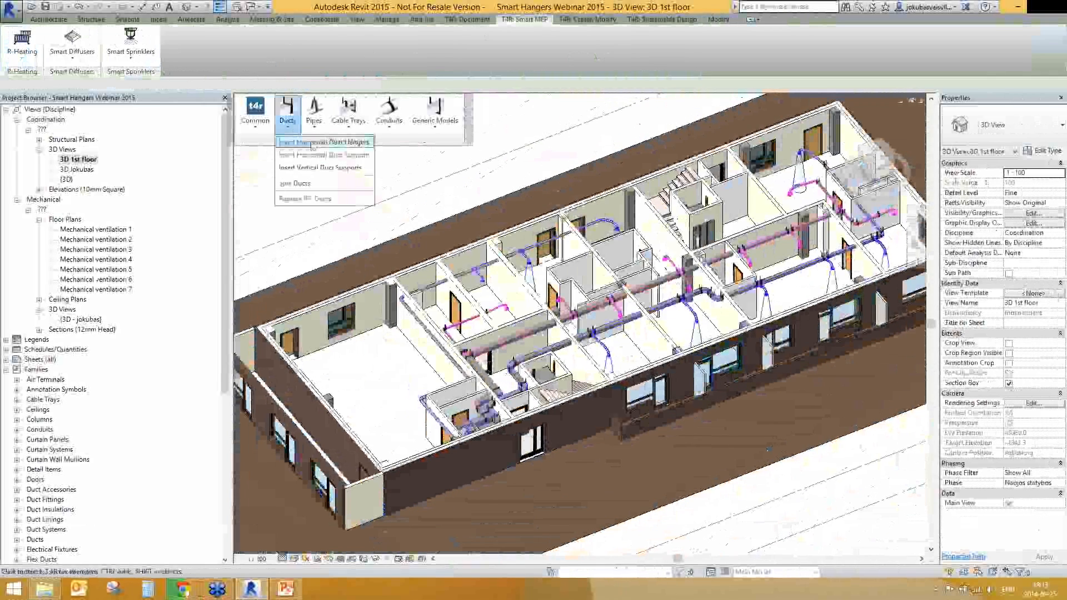
left_click(313, 143)
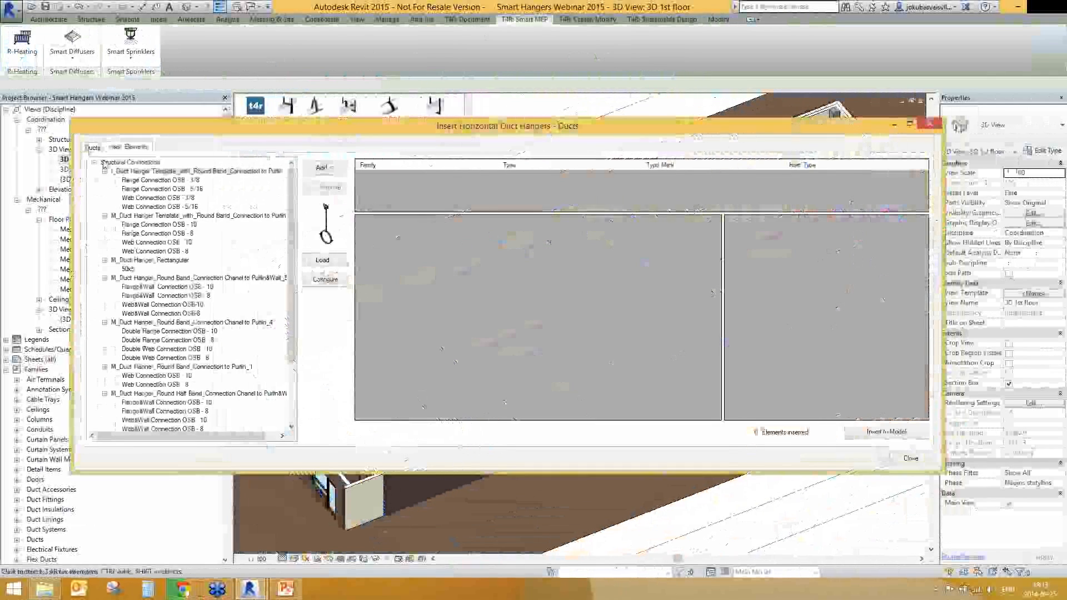
left_click(105, 191)
left_click(137, 208)
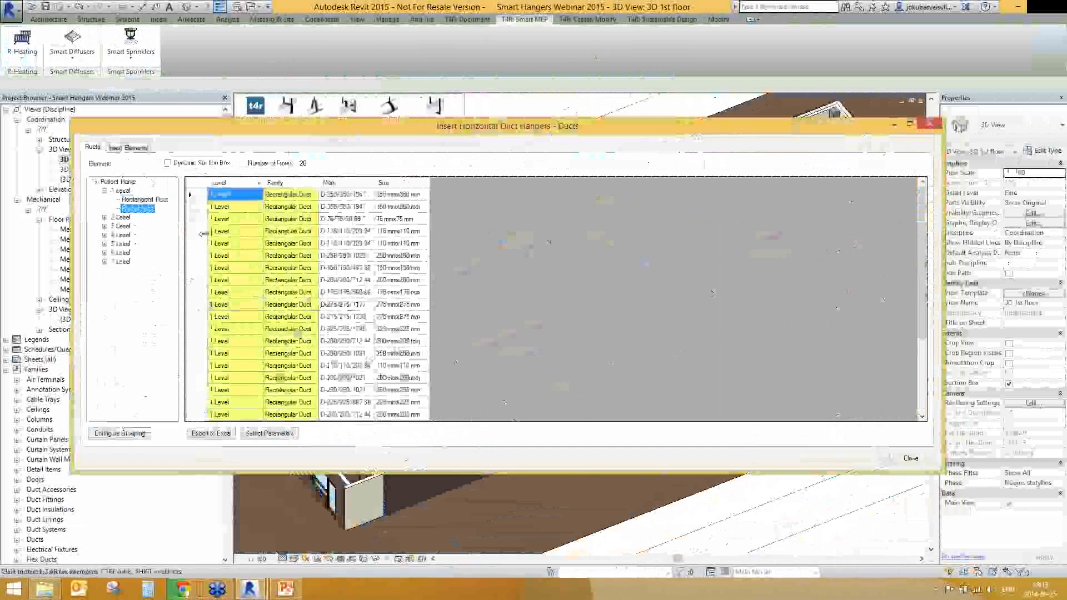
left_click(190, 292, "shift")
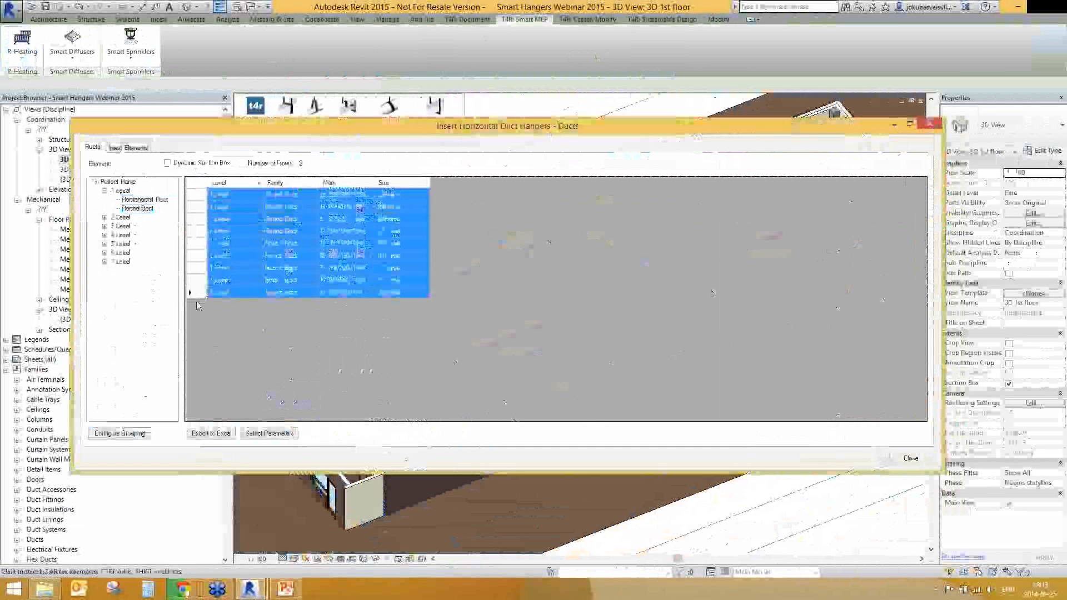
Step: Insert Flange Connection OSB - 3/8 hangers from the I_Duct Hanger Template_with_Round Band_Connection to Purlin family on the selected round ducts
left_click(127, 151)
left_click(151, 180)
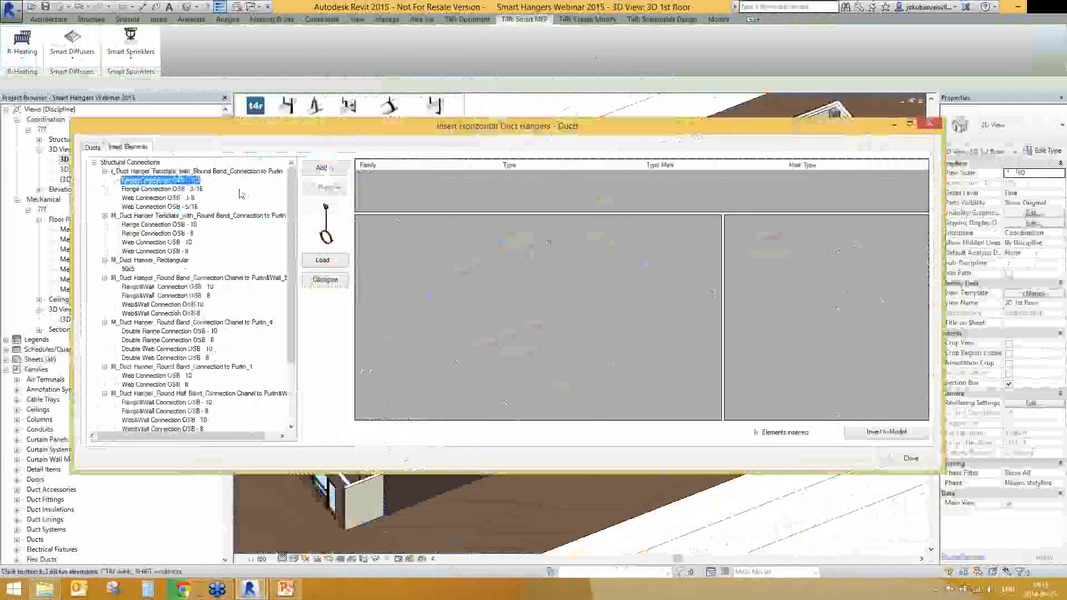
left_click(328, 171)
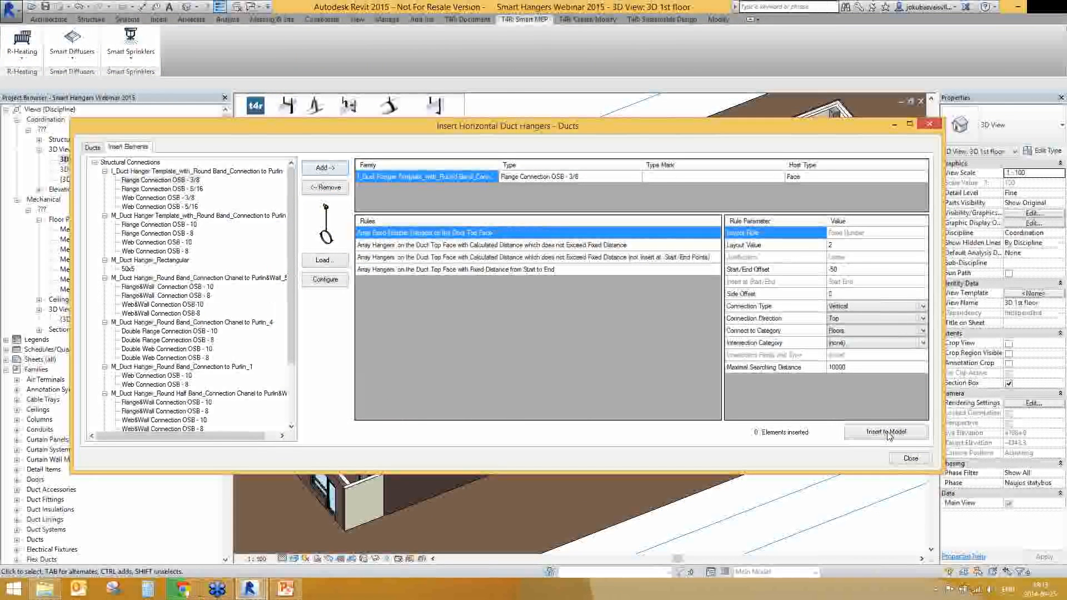
left_click(887, 436)
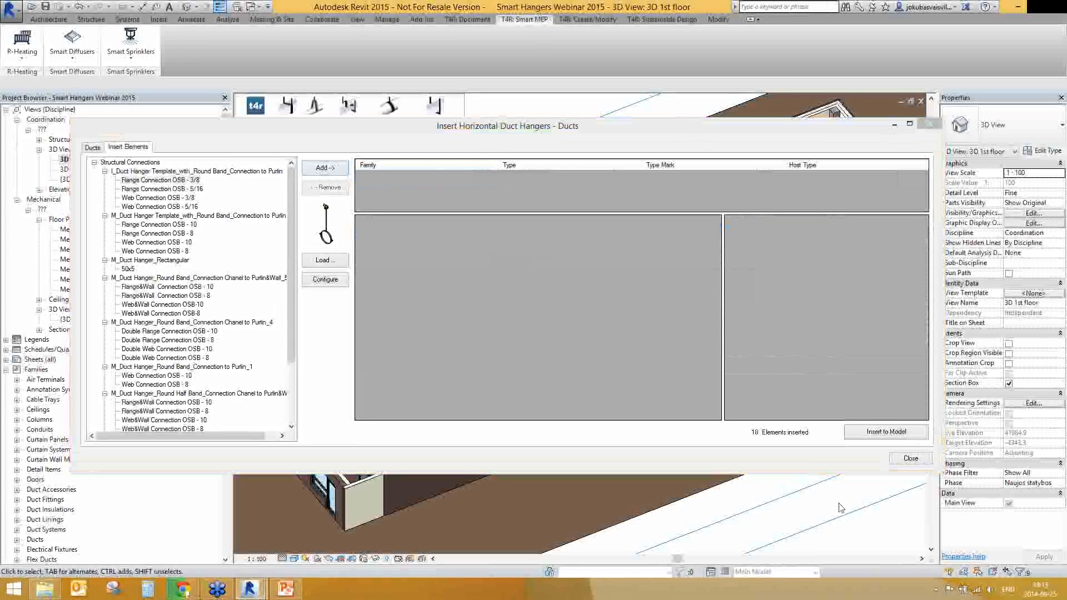
left_click(910, 459)
Step: Examine the round band hangers along the round ducts and the whole first floor from another angle
scroll(641, 235, "up", 5)
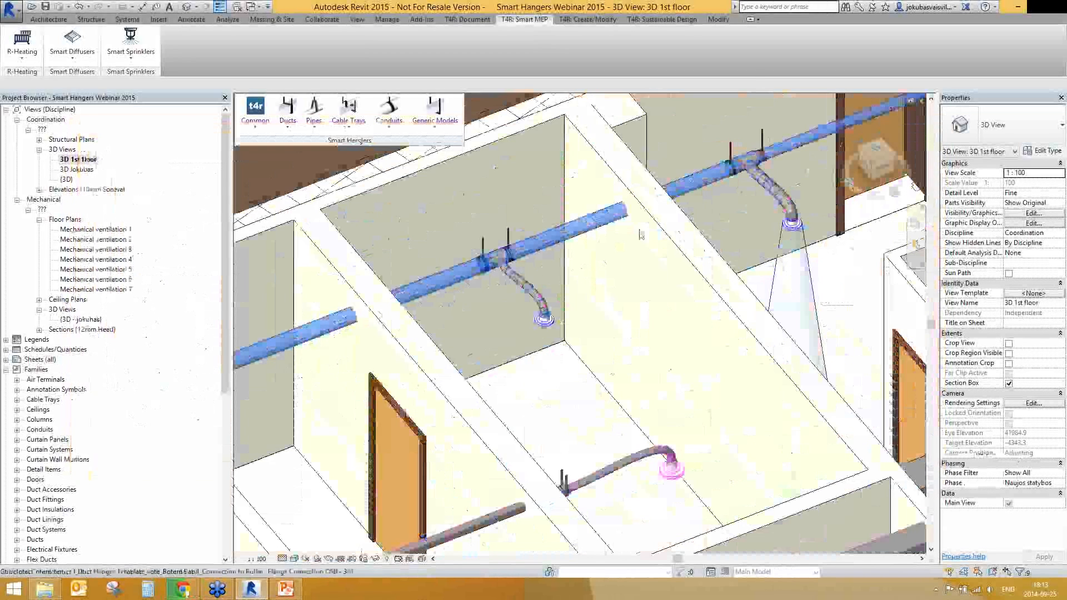
middle_click_drag(641, 235, 404, 453)
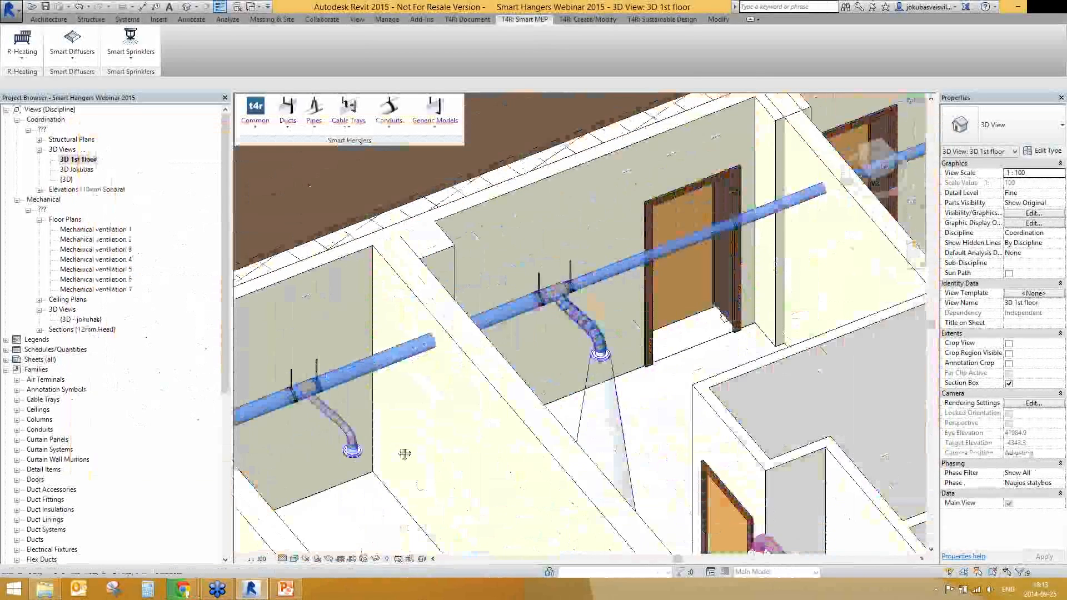
scroll(605, 464, "down", 5)
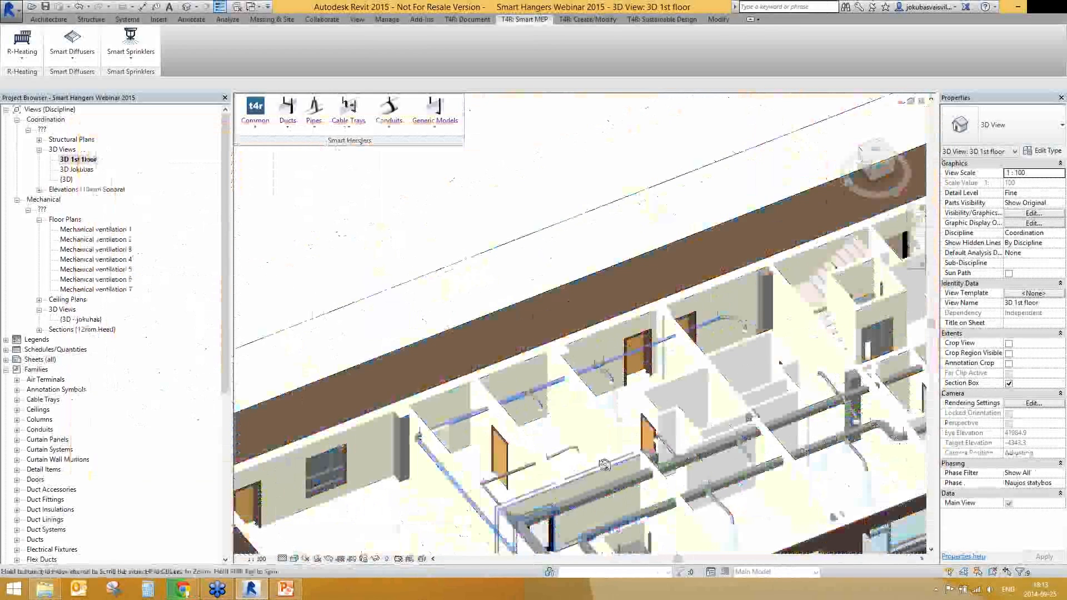
middle_click_drag(604, 465, 723, 437, "shift")
scroll(724, 438, "down", 2)
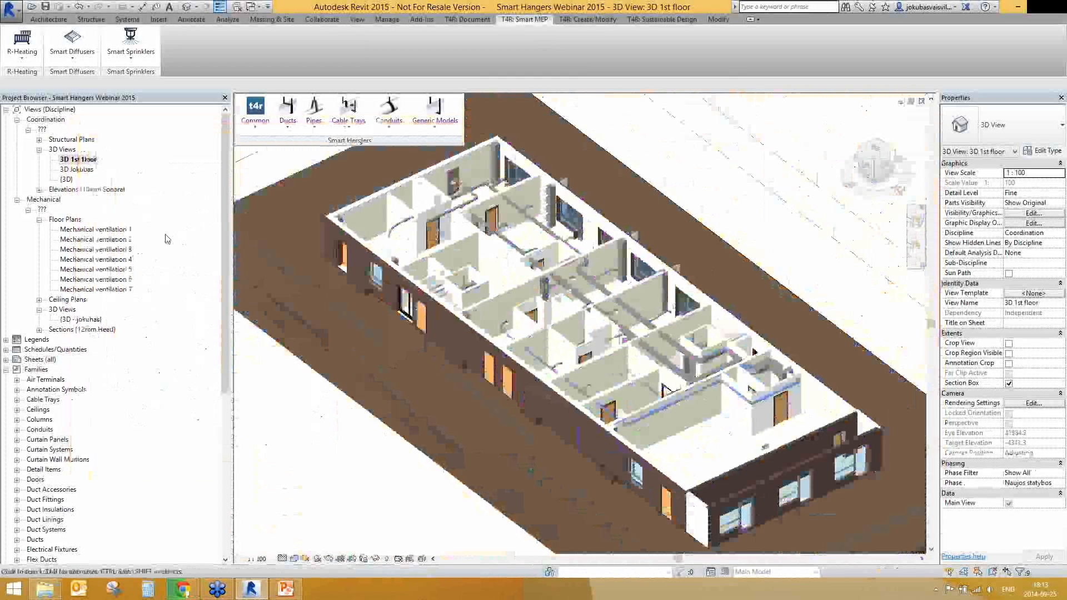
Step: Open the coordination 3D view of the sectioned whole building at the two vertical round ducts on the top floor
double_click(78, 169)
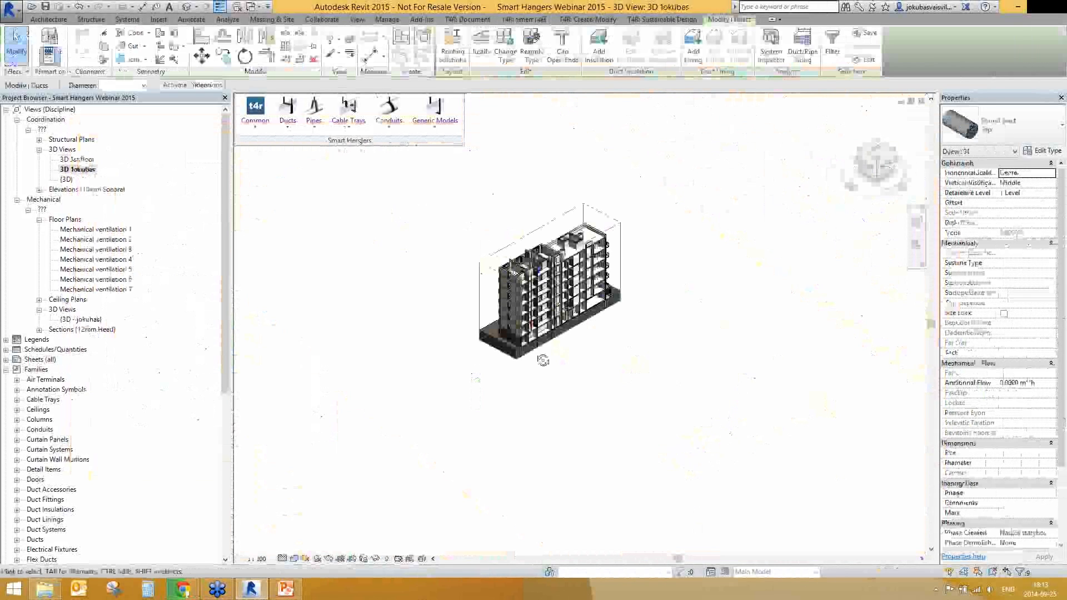
scroll(543, 360, "up", 5)
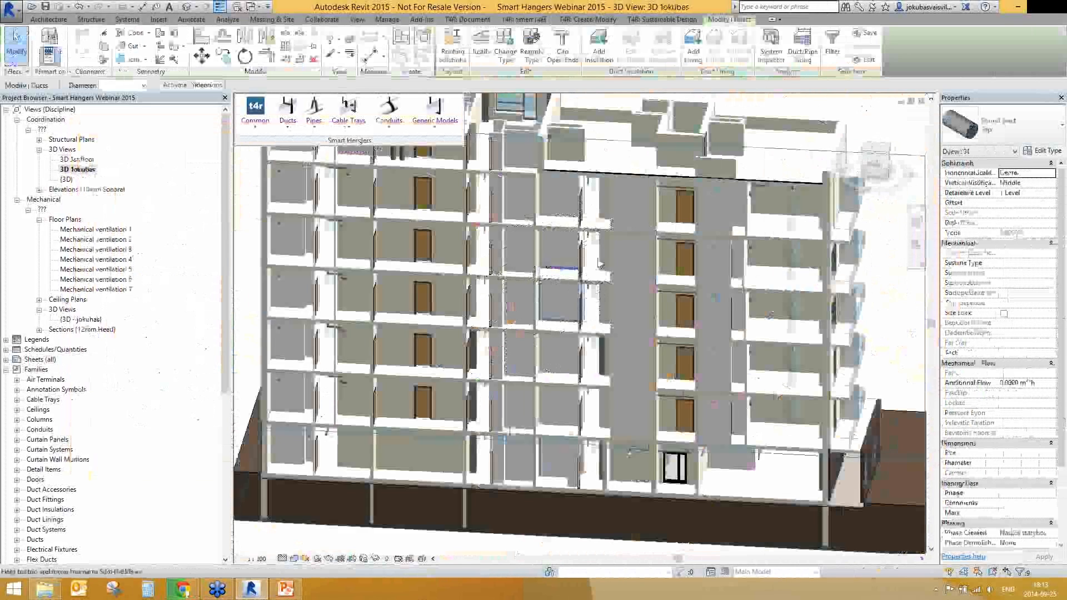
scroll(561, 395, "up", 2)
scroll(561, 396, "up", 4)
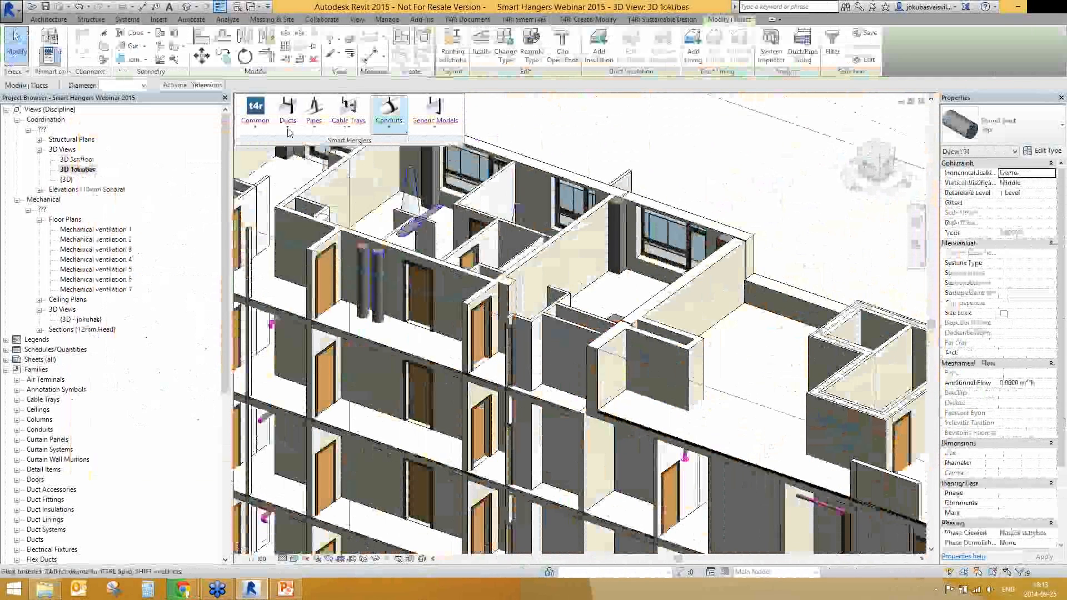
left_click(287, 111)
mouse_move(300, 159)
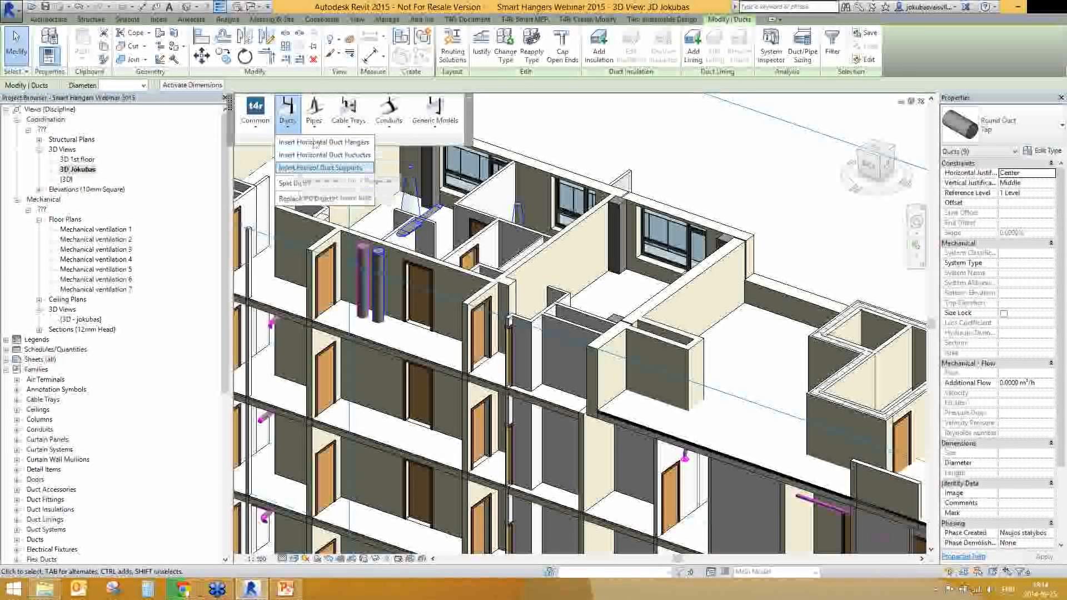
left_click(300, 170)
left_click(417, 154)
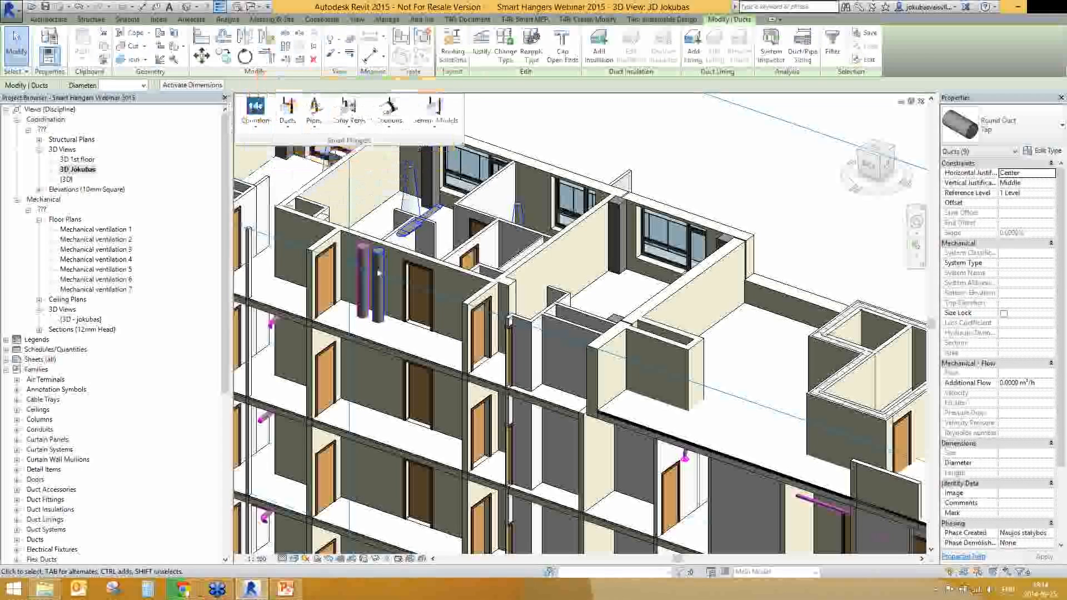
Step: Start Insert Vertical Duct Supports for the blue 350 mm vertical round duct
left_click(381, 271)
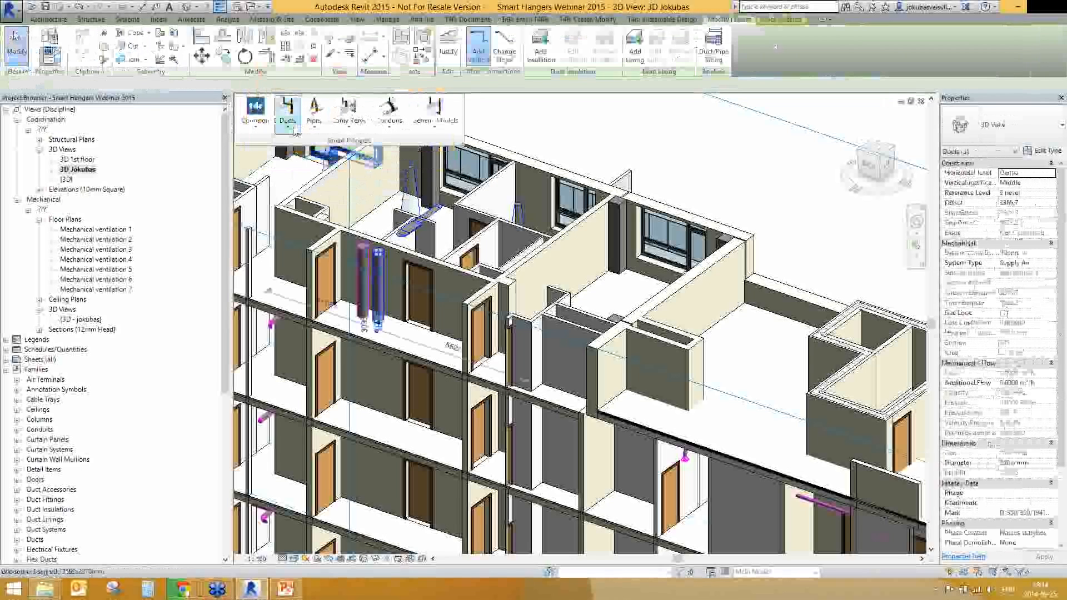
left_click(293, 130)
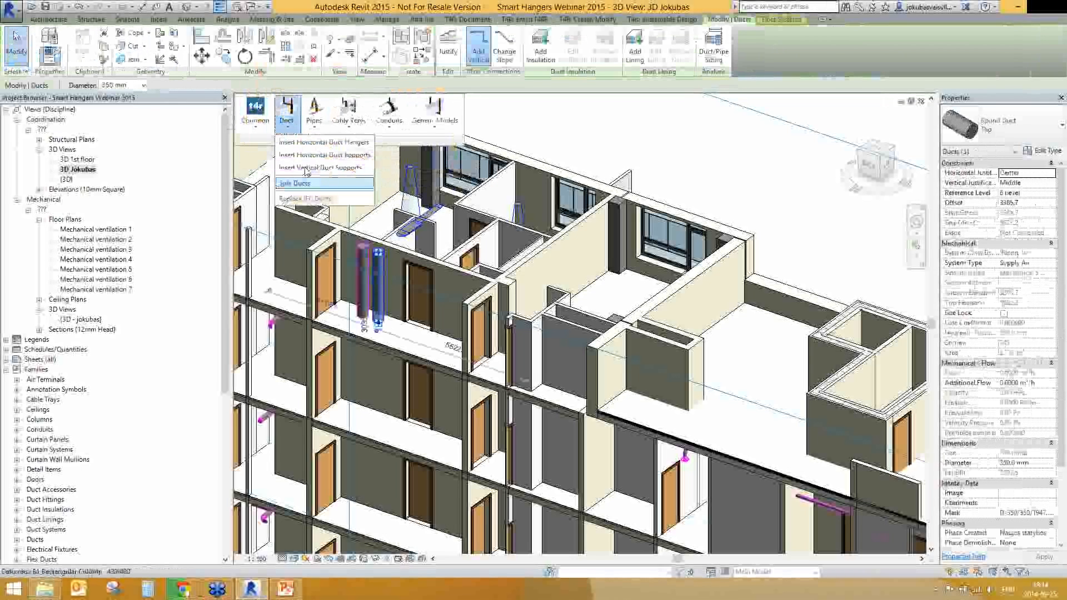
left_click(325, 167)
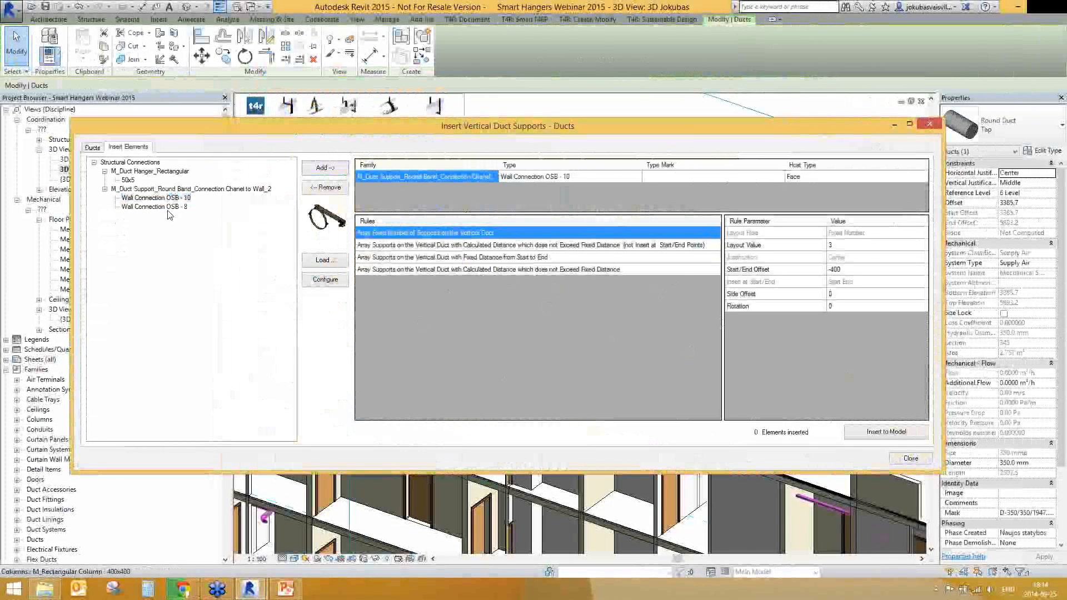
Step: Insert three Wall Connection OSB - 10 supports on the vertical duct with the fixed-number array rule and a -400 start/end offset
left_click(89, 147)
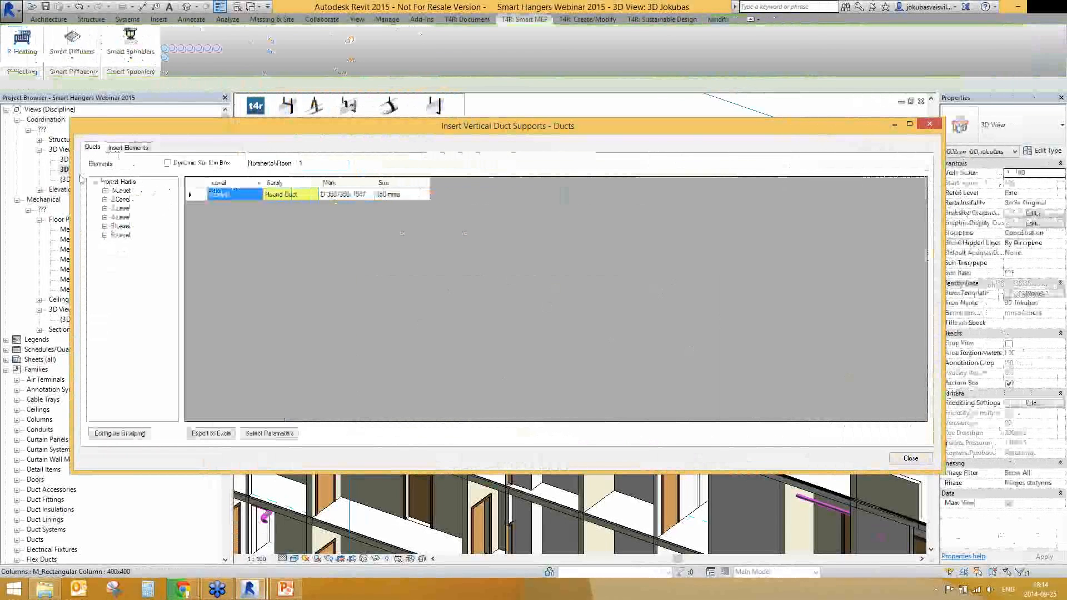
left_click(127, 147)
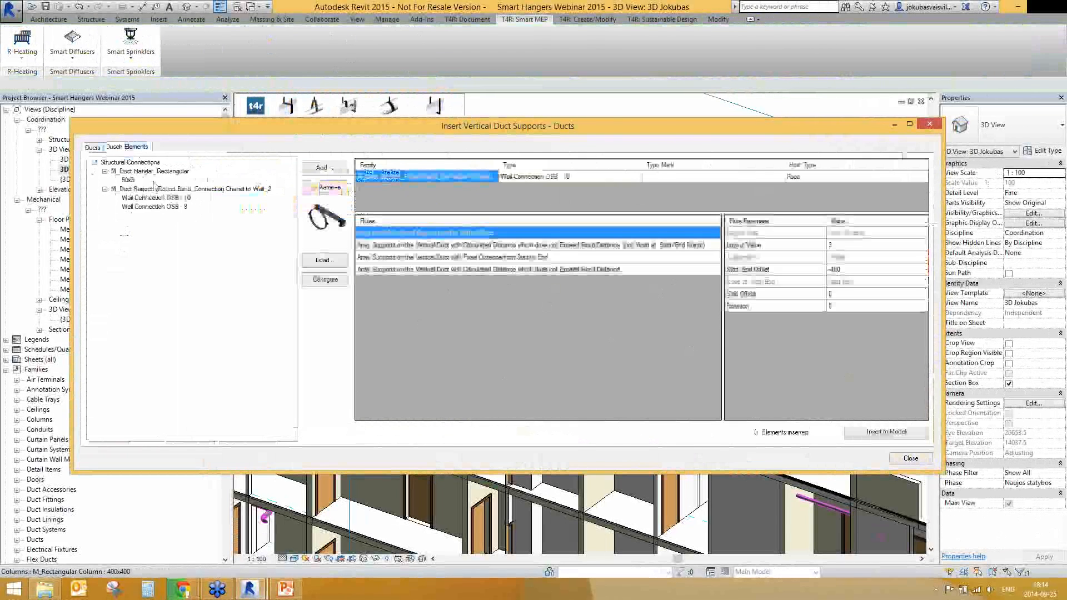
left_click_drag(323, 131, 318, 171)
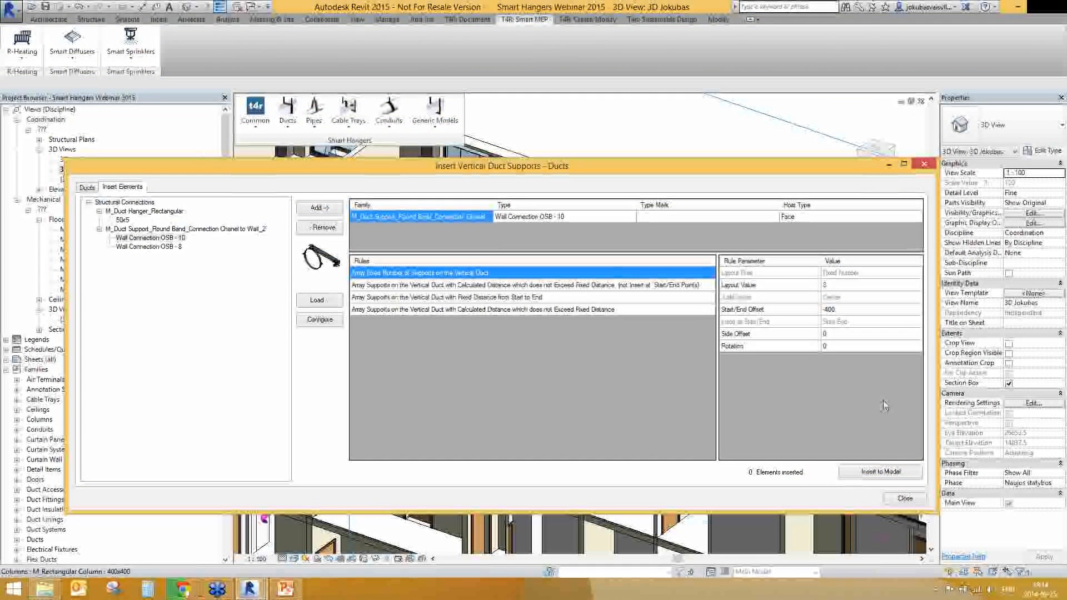
left_click(877, 476)
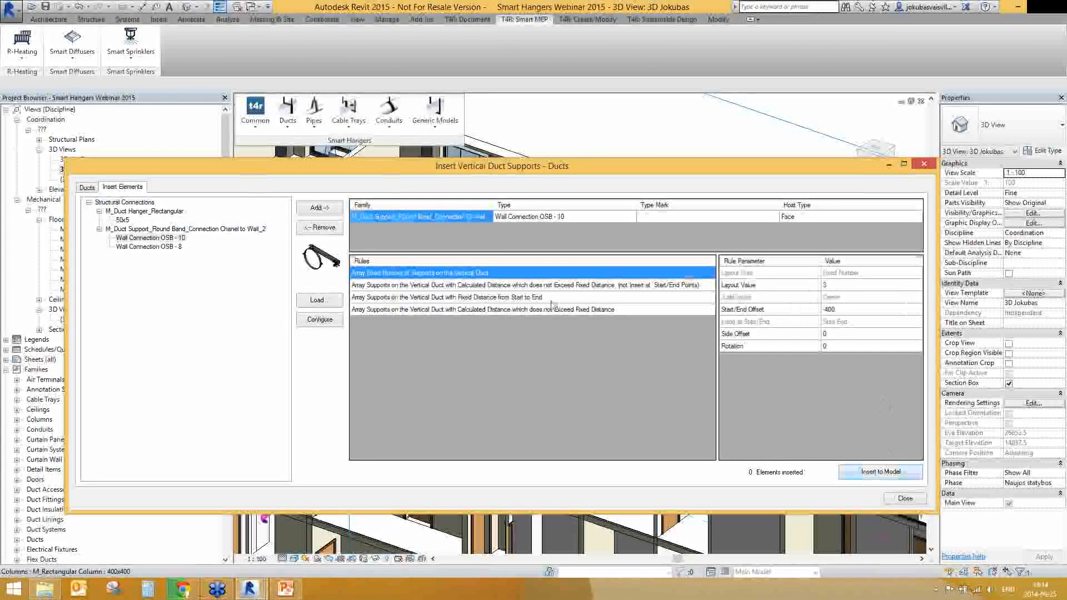
left_click(905, 498)
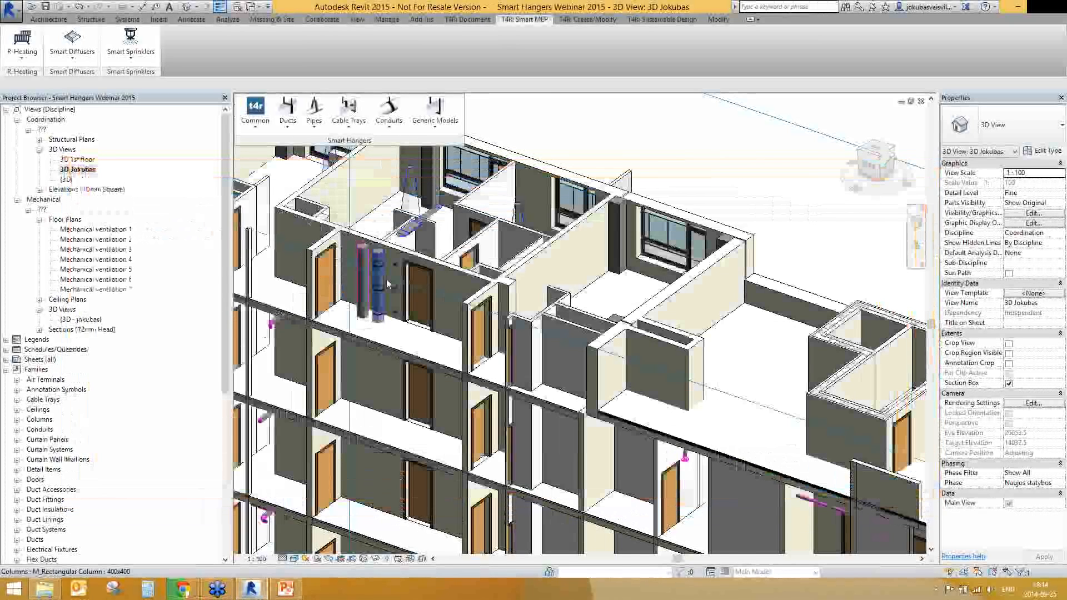
scroll(387, 284, "up", 3)
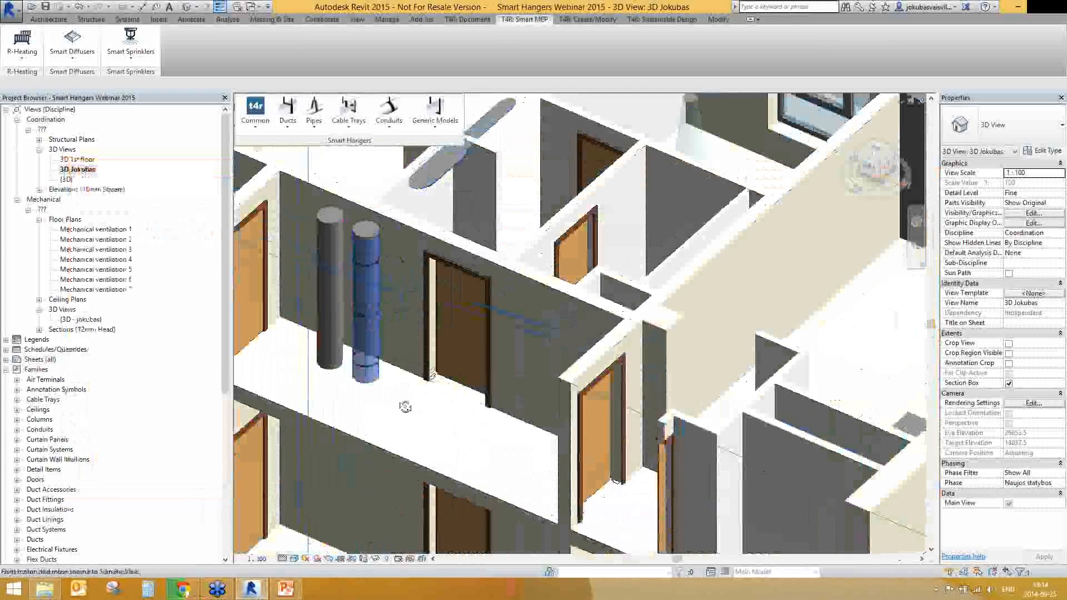
Step: Select the supports on the vertical duct with Select Hangers/Supports on Host Element and attach them to the wall
left_click(286, 131)
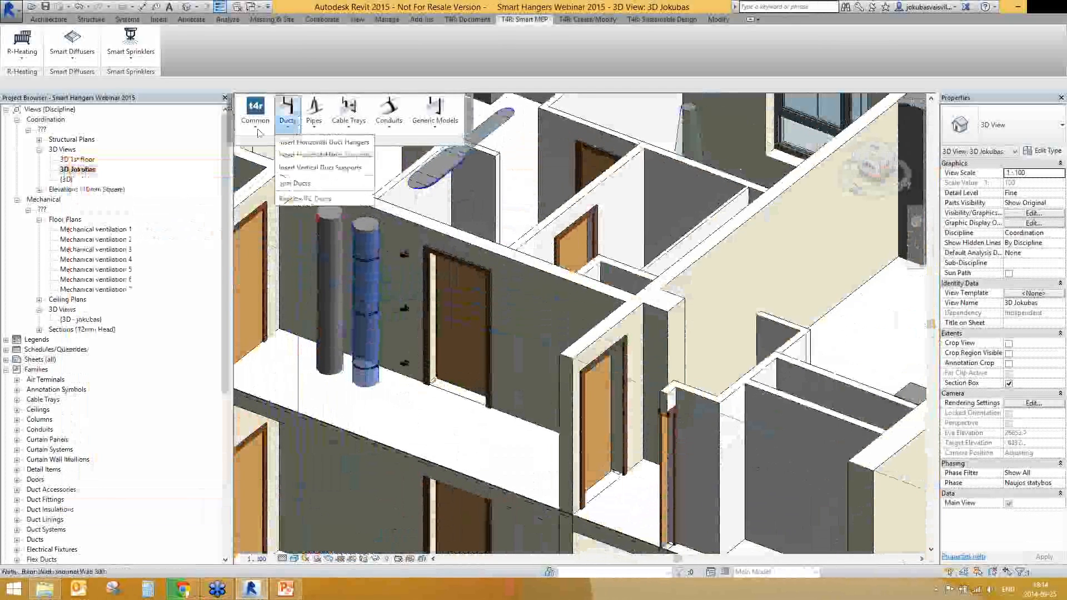
left_click(255, 126)
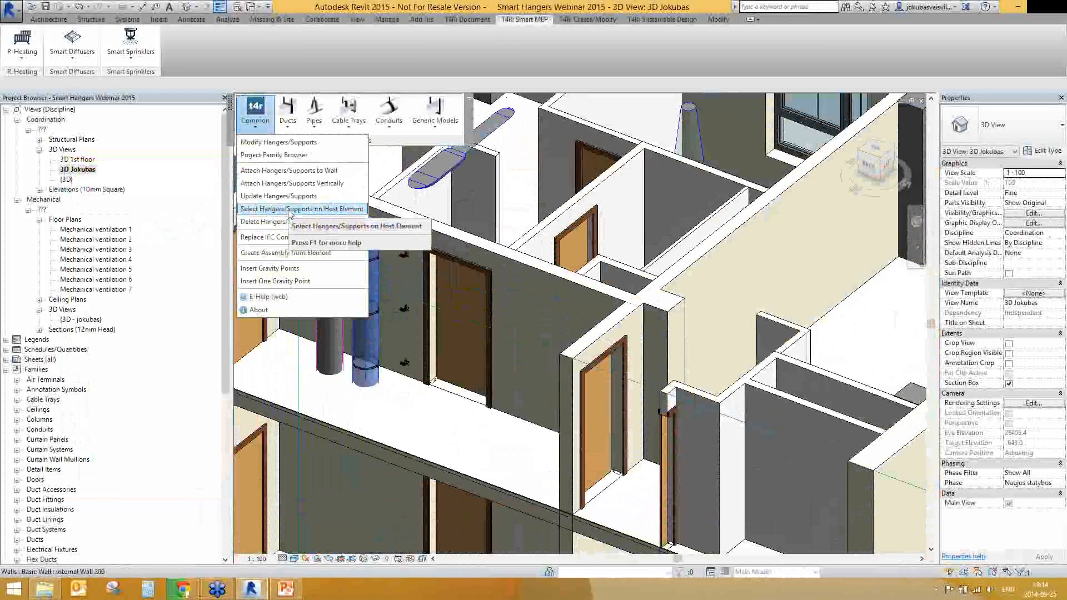
left_click(289, 210)
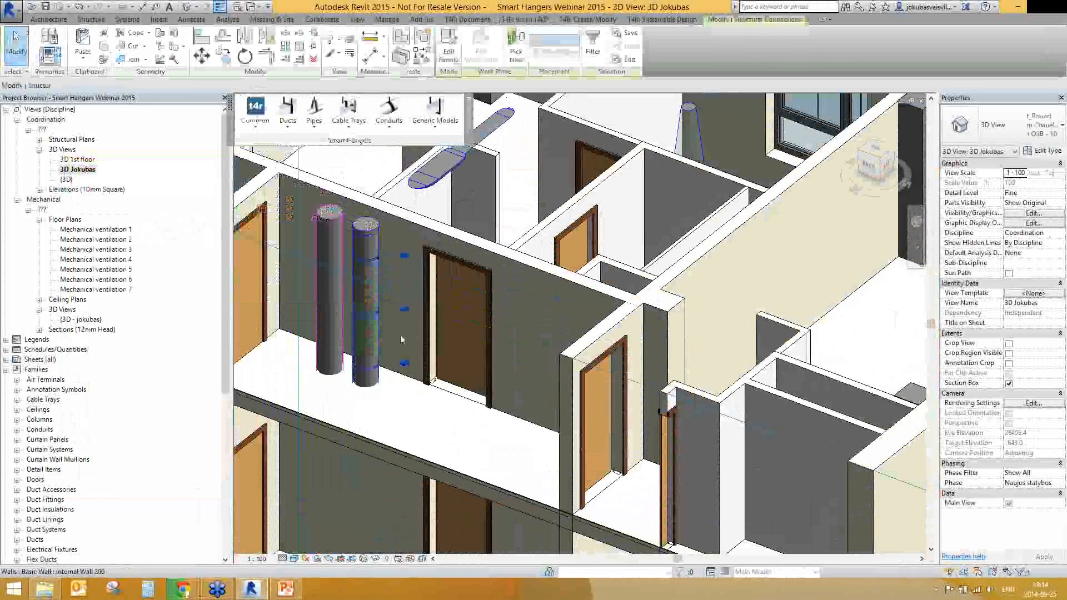
left_click(255, 123)
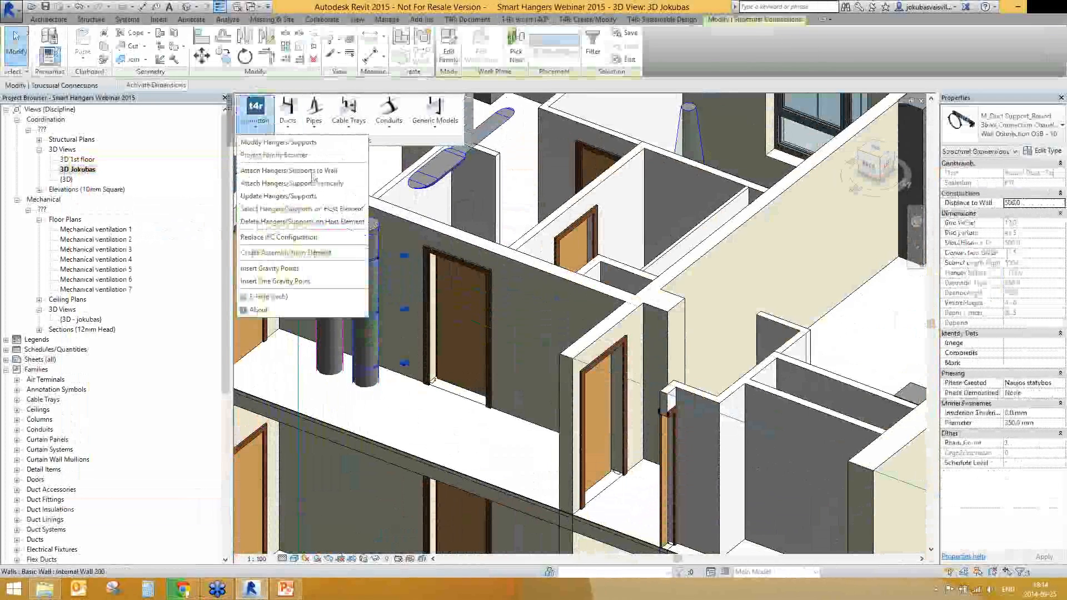
left_click(289, 181)
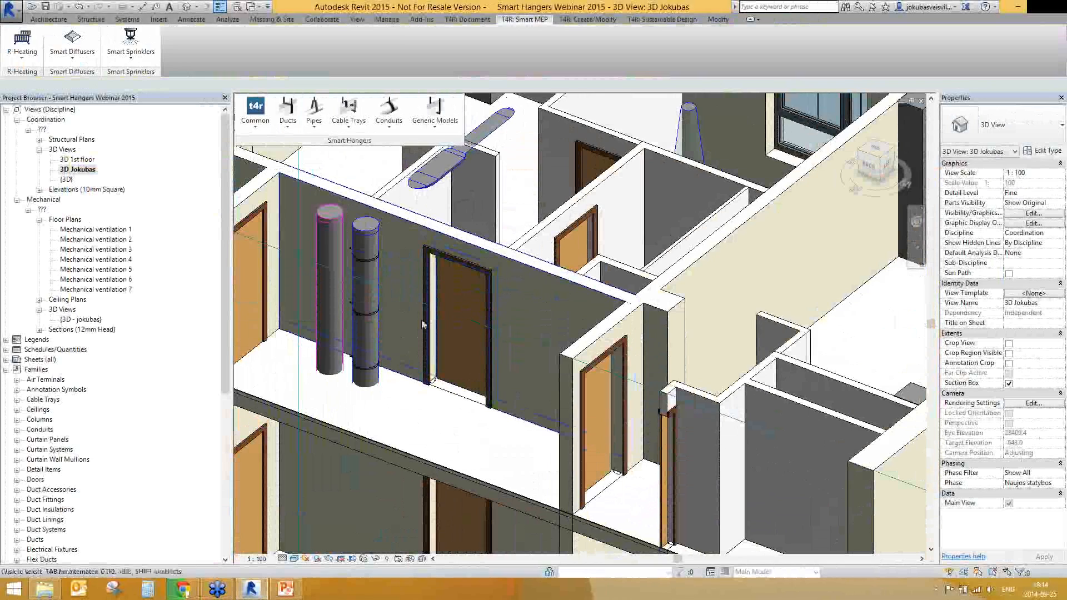
Step: Open the 3D 1st floor view and raise the top of its section box to include the slab above the ducts
scroll(423, 325, "down", 5)
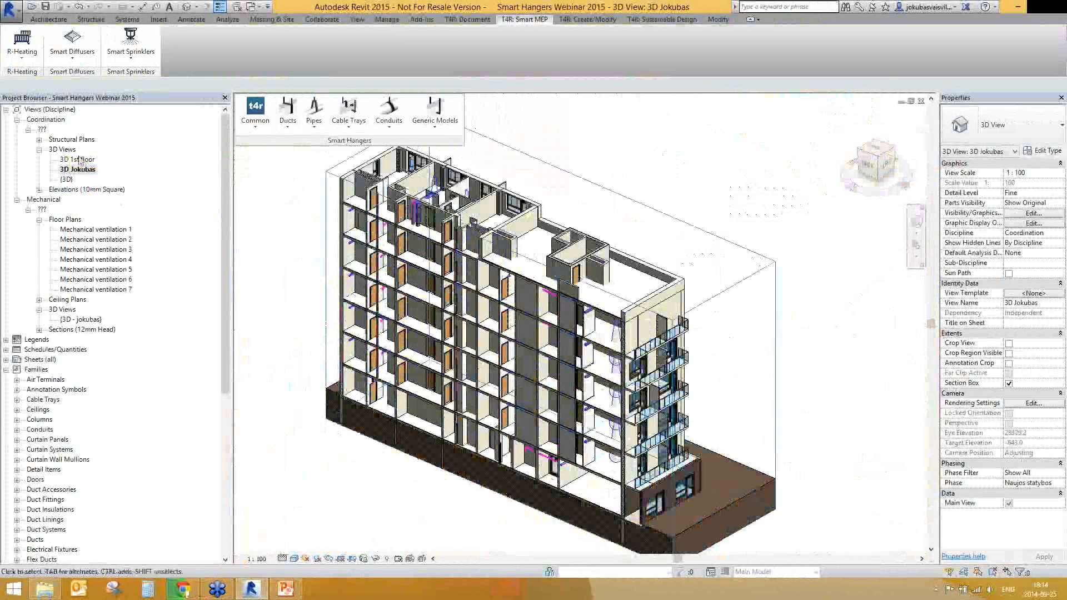
double_click(78, 159)
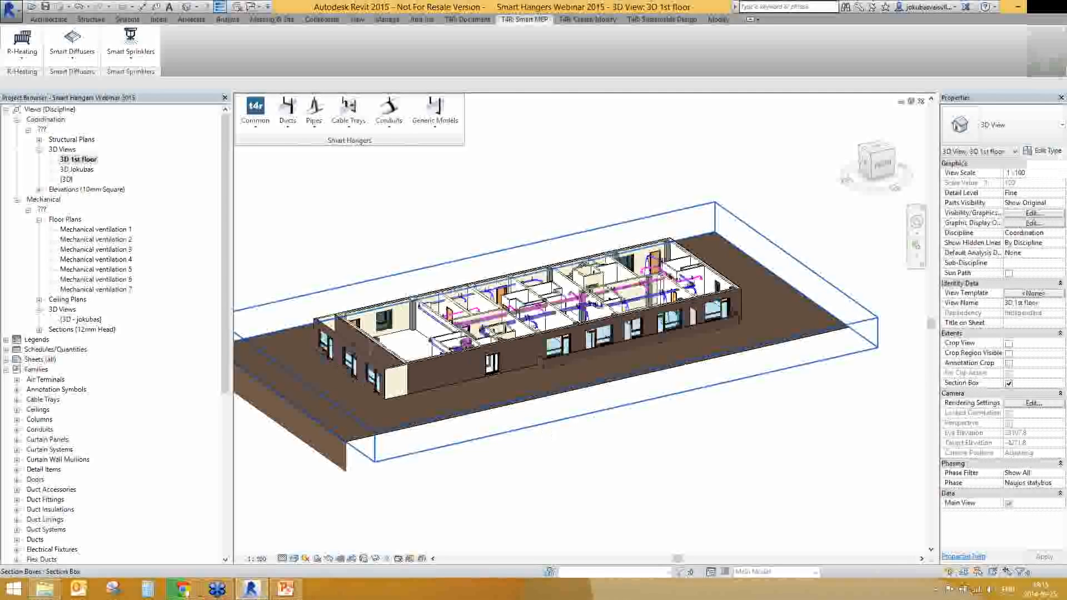
left_click(550, 238)
scroll(548, 311, "up", 4)
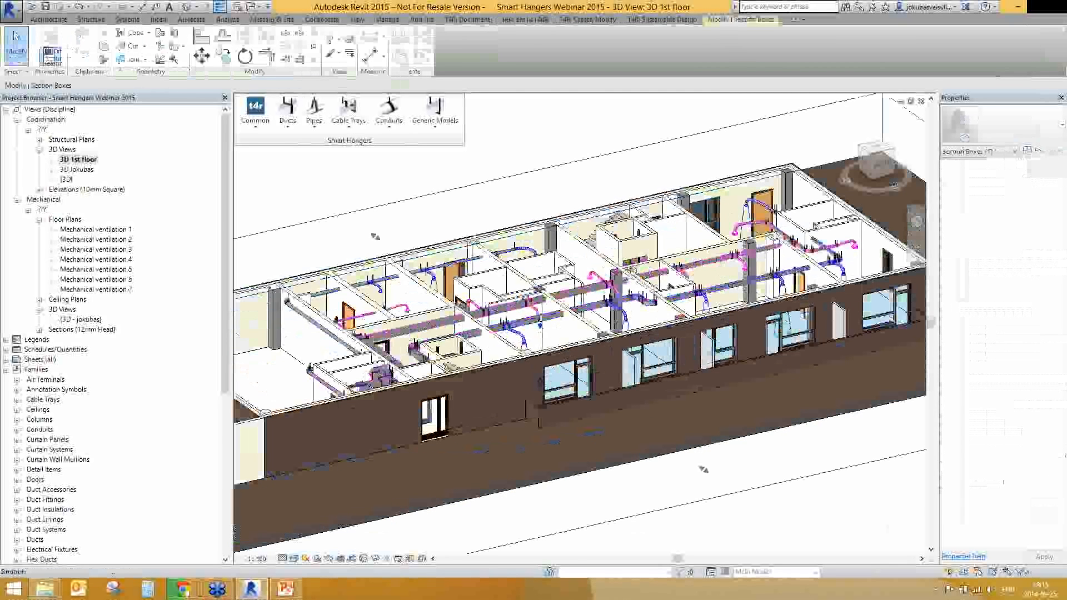
left_click_drag(540, 325, 539, 310)
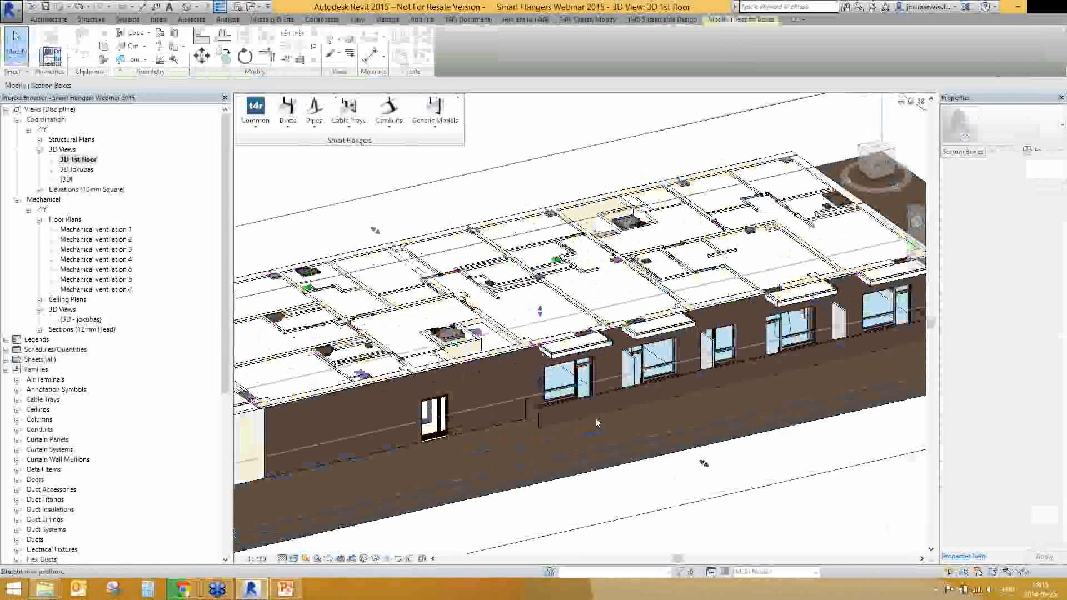
Step: Set the offset of the 175 x 175 mm rectangular supply duct below the slab to 2500 mm
scroll(596, 423, "down", 3)
middle_click_drag(596, 424, 473, 445, "shift")
scroll(586, 446, "up", 5)
scroll(474, 445, "down", 3)
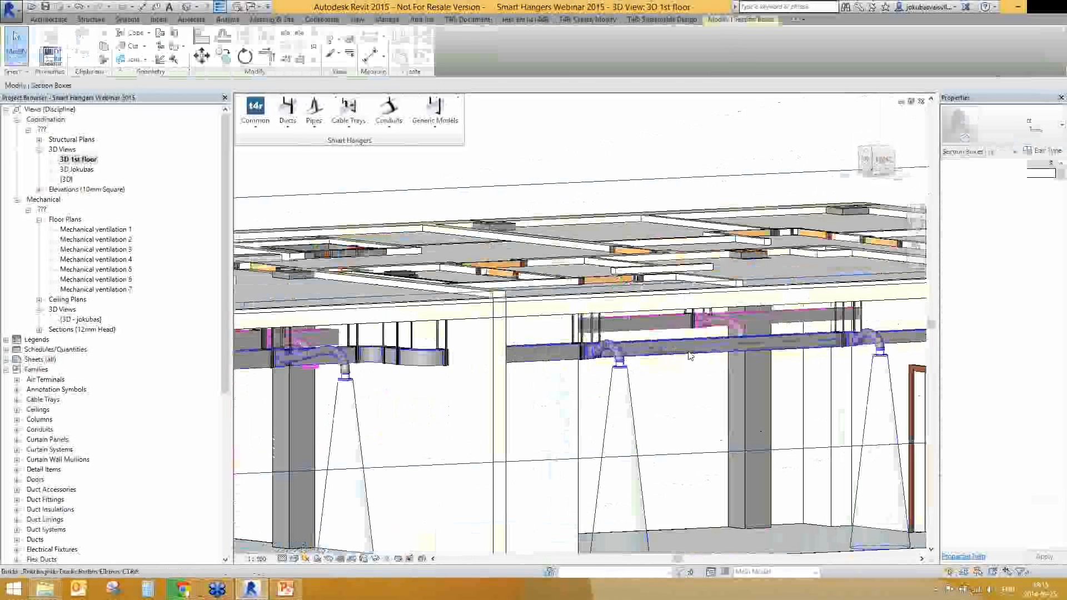
left_click(690, 356)
type("2700")
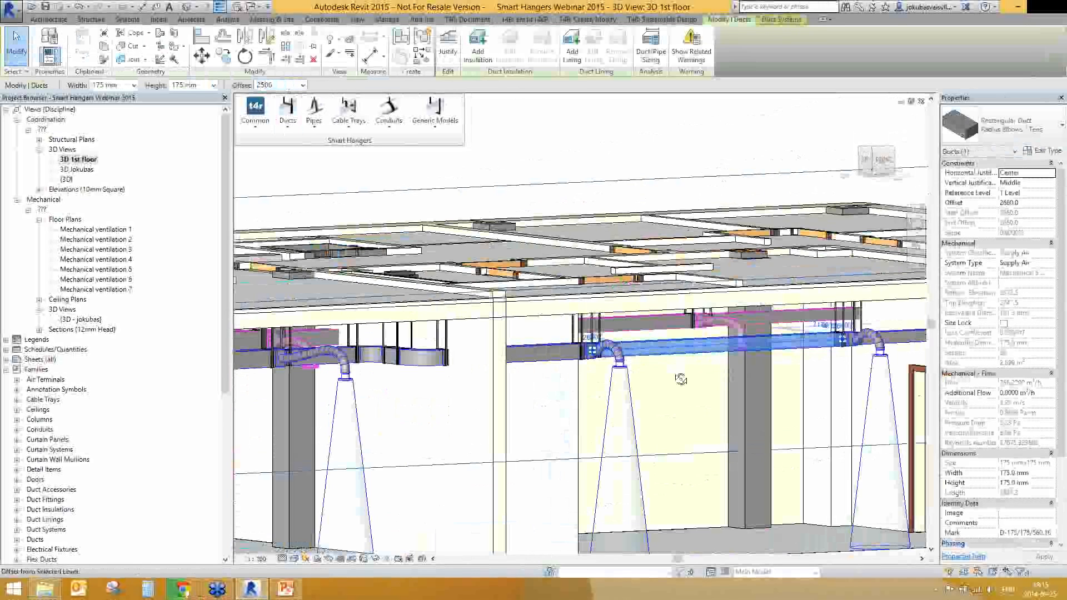
key("Return")
Step: List all the model's hangers in Modify Hangers/Supports with every row selected
scroll(602, 328, "up", 5)
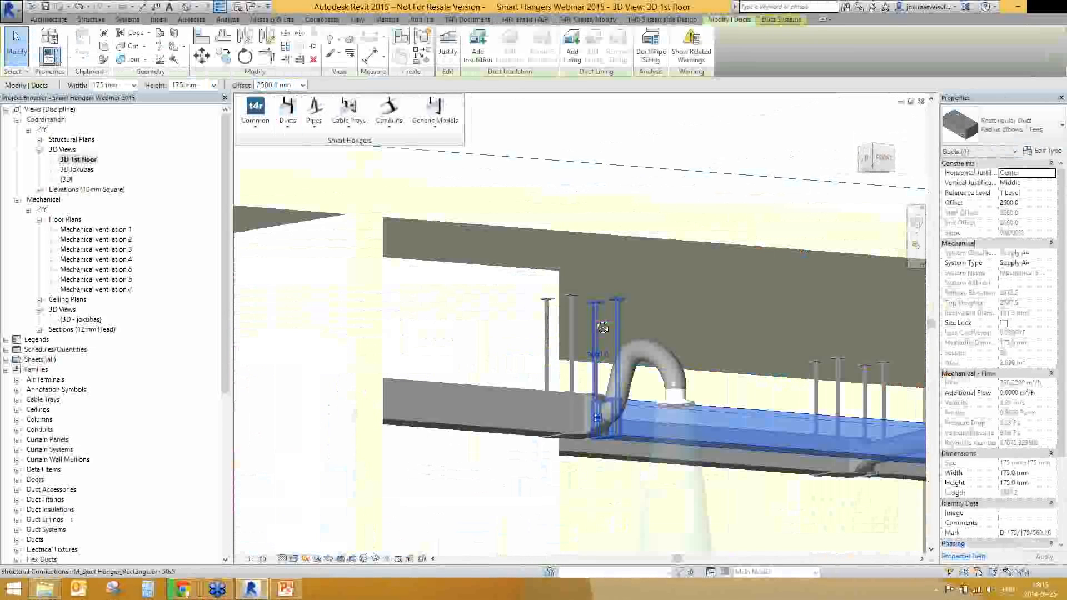
middle_click_drag(602, 328, 665, 271, "shift")
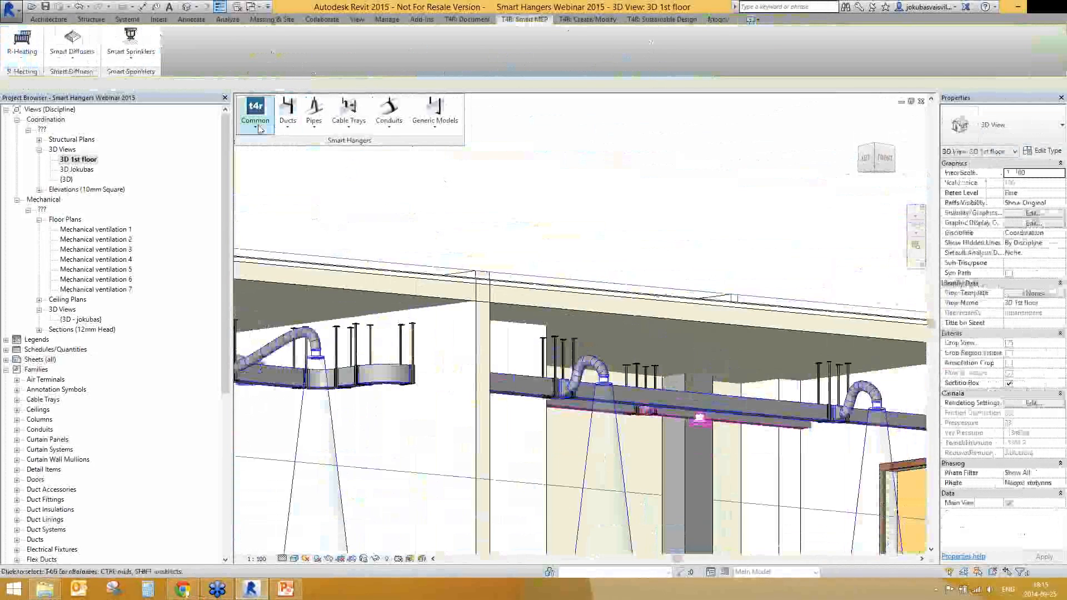
left_click(256, 114)
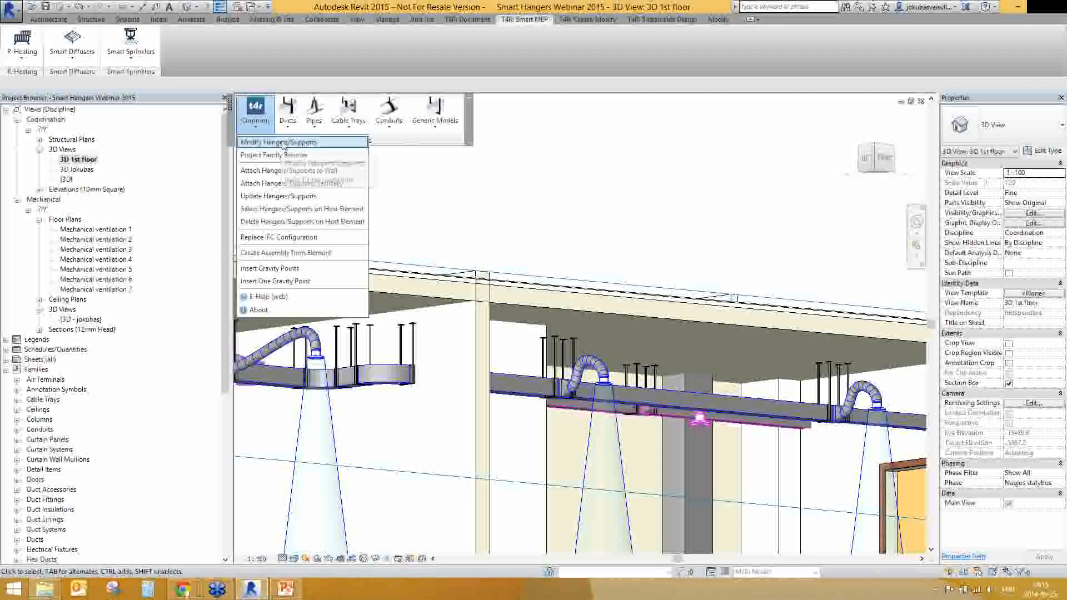
left_click(282, 142)
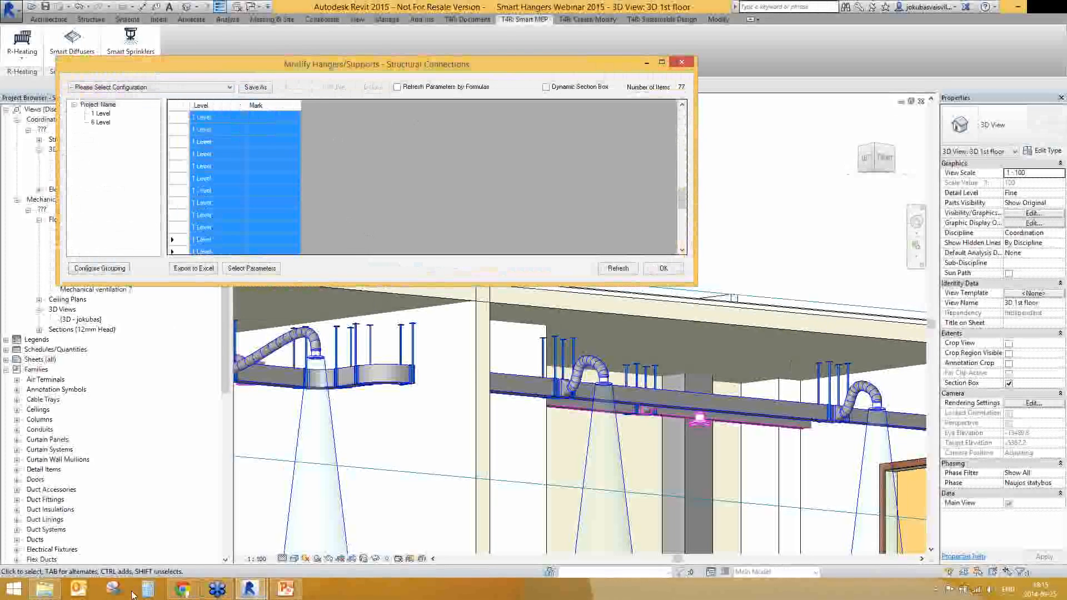
Step: Attach the selected hangers vertically to the slab above and close the Modify Hangers/Supports dialog
left_click_drag(355, 63, 526, 327)
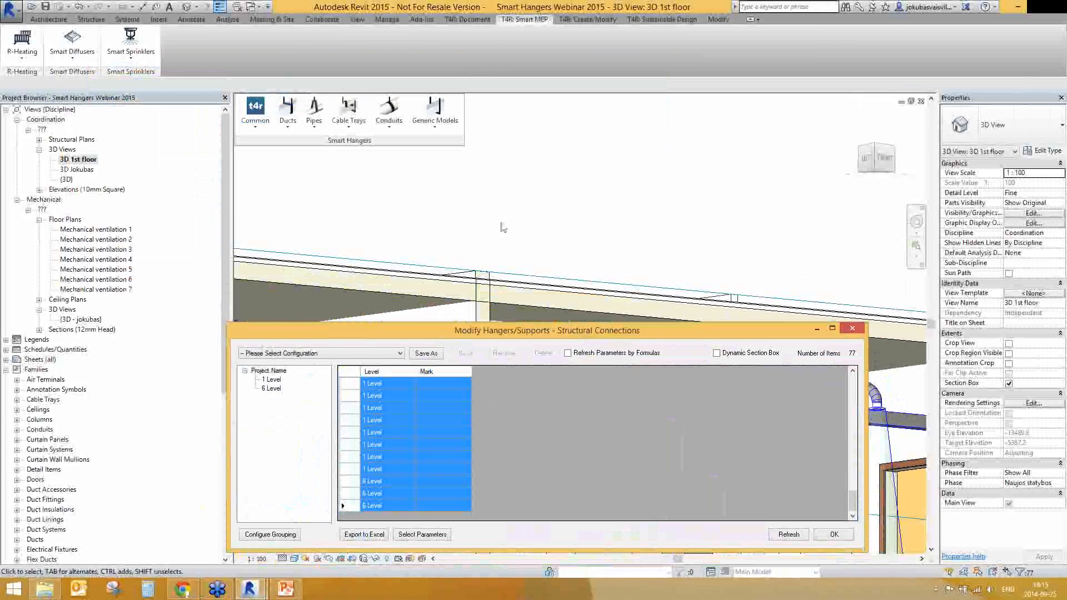
scroll(609, 238, "up", 2)
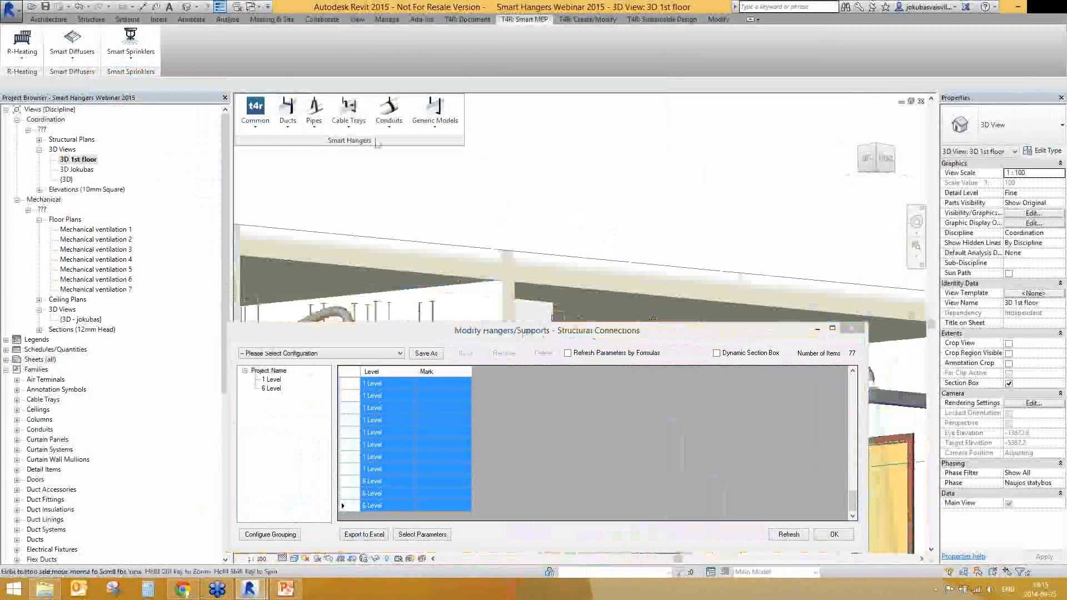
left_click(255, 114)
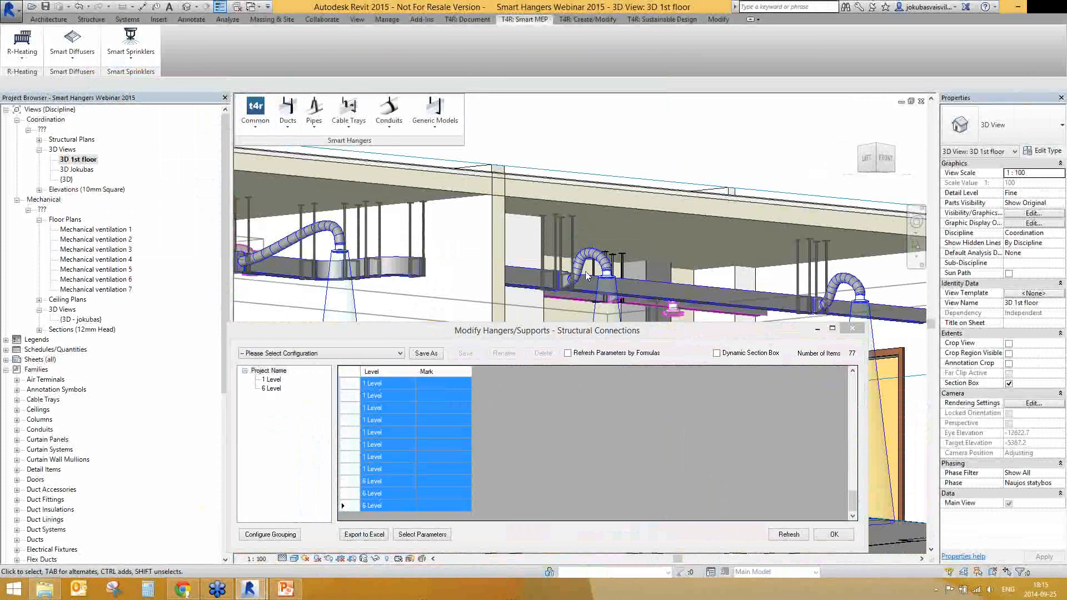
left_click(834, 535)
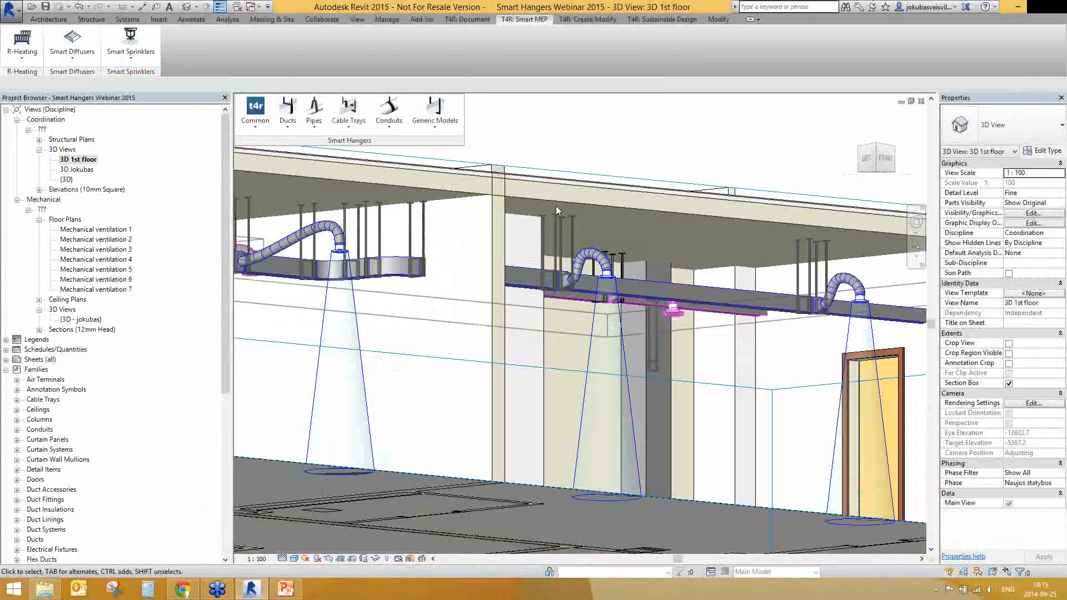
Step: Set the offset of the 175 x 175 mm rectangular supply duct below the slab to 2000 mm
scroll(556, 205, "up", 3)
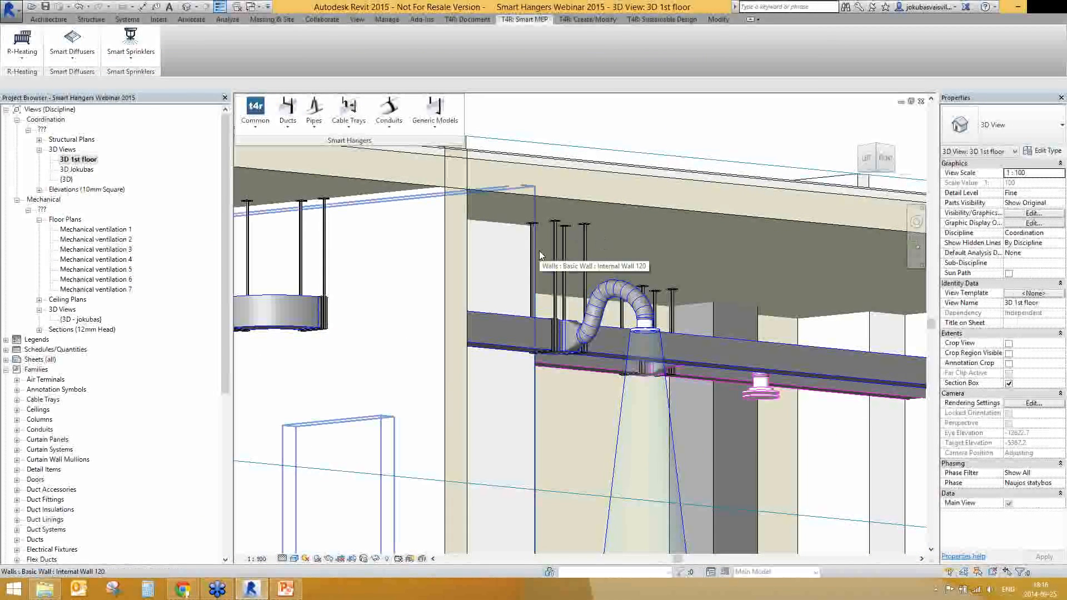
left_click(714, 370)
left_click(255, 111)
left_click(290, 85)
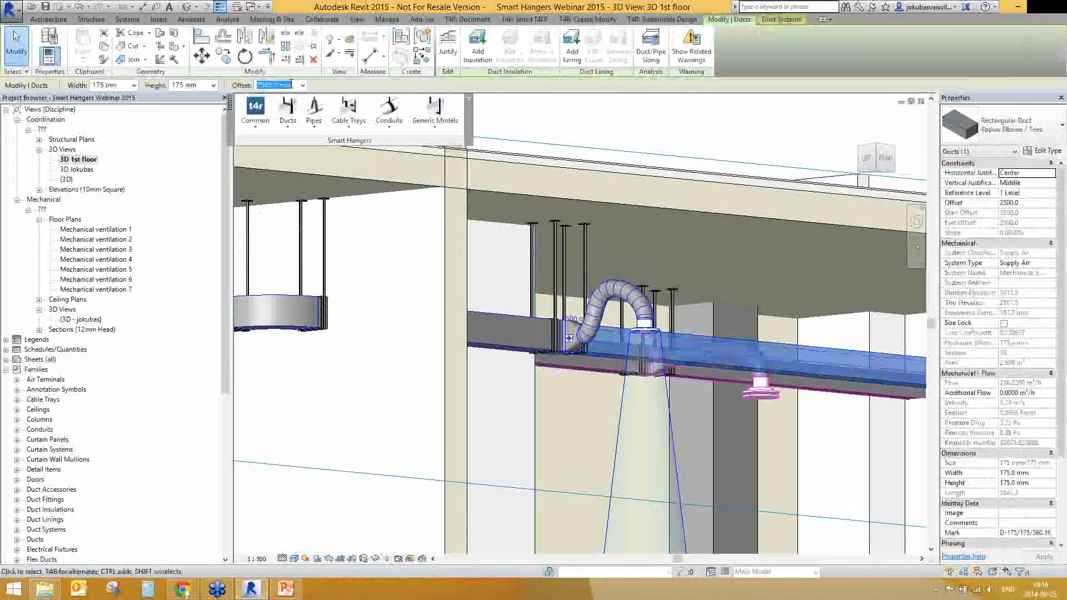
type("2000")
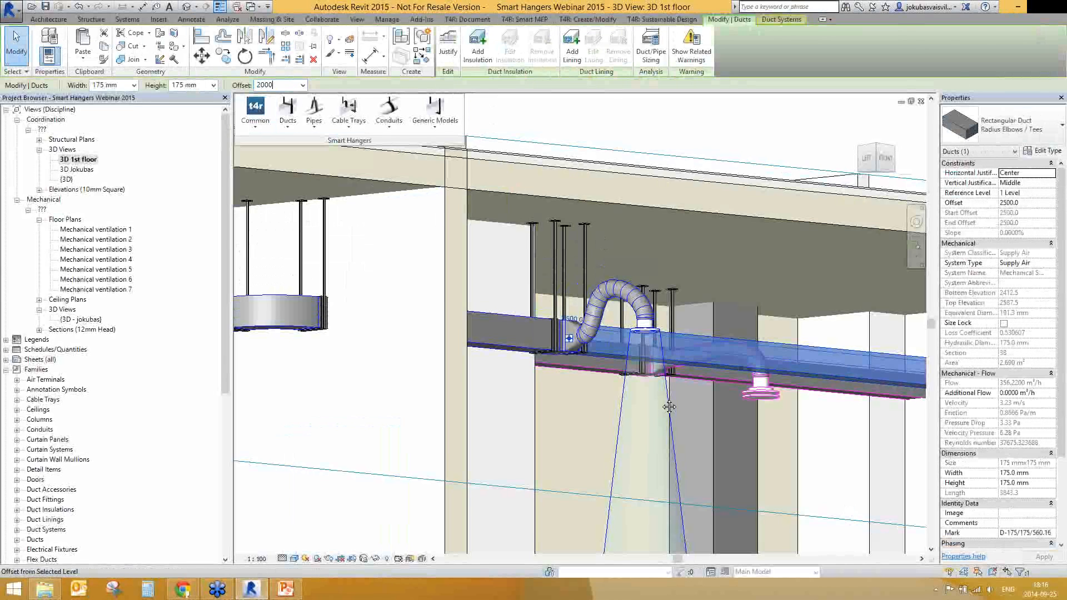
key("Return")
middle_click_drag(668, 406, 495, 324, "shift")
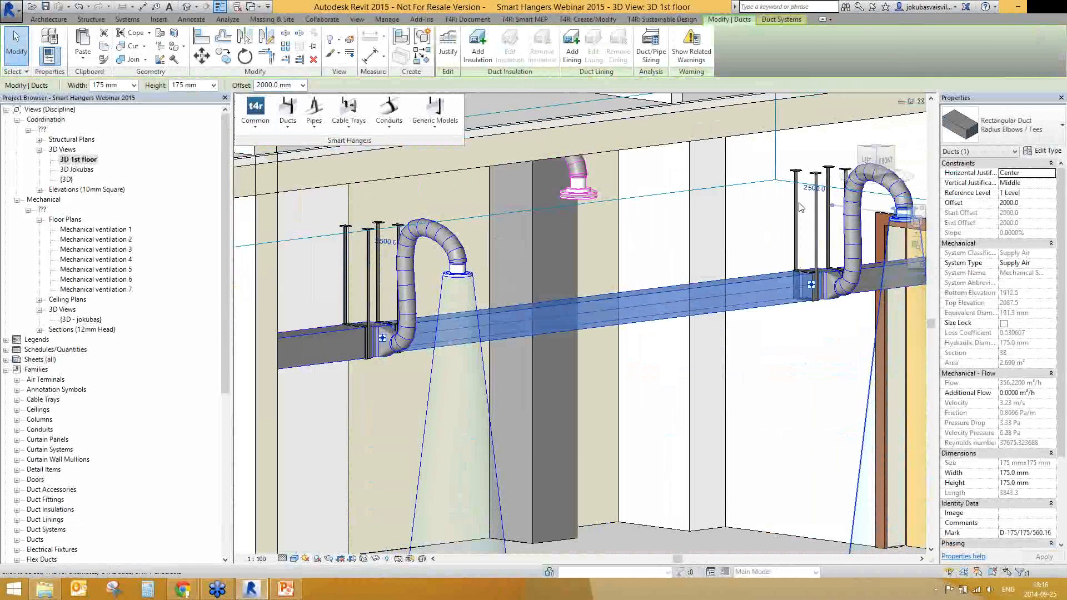
Step: Select the hangers hosted on the lowered duct and attach them vertically to the Floors category
left_click(255, 111)
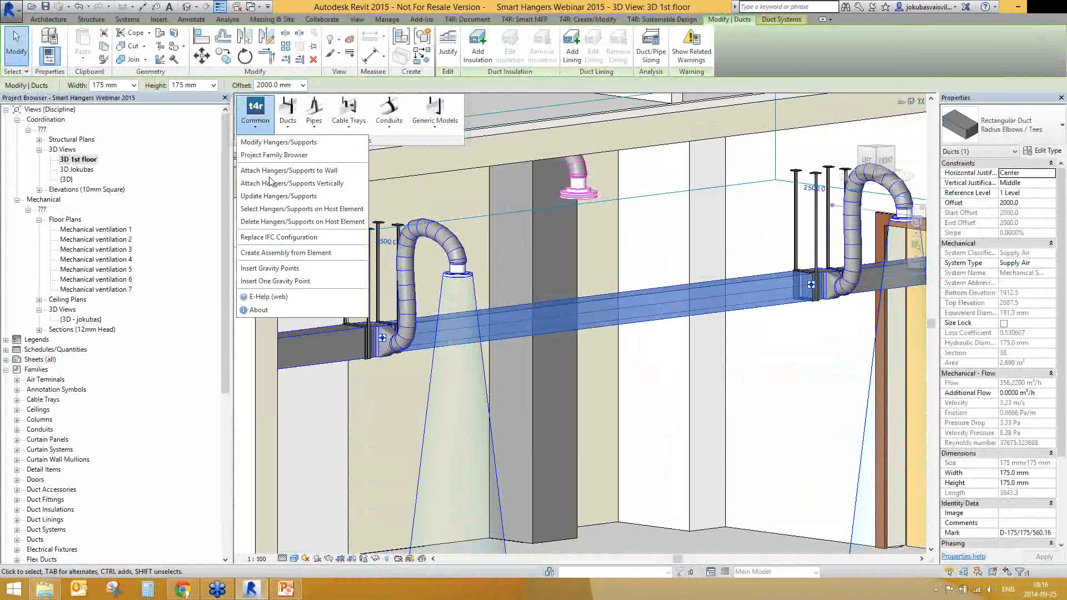
left_click(298, 210)
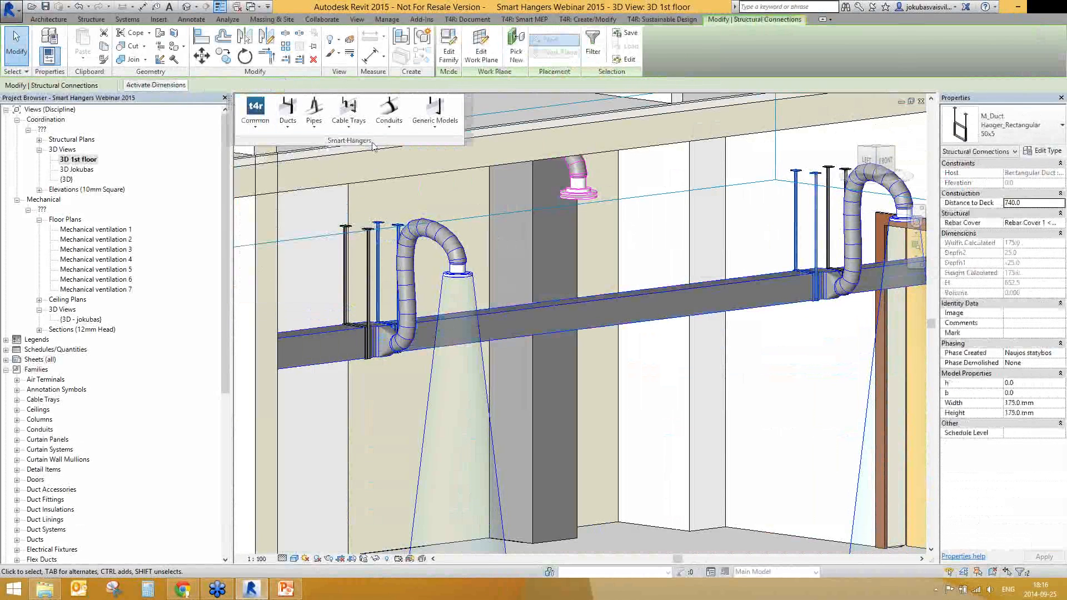
left_click(255, 111)
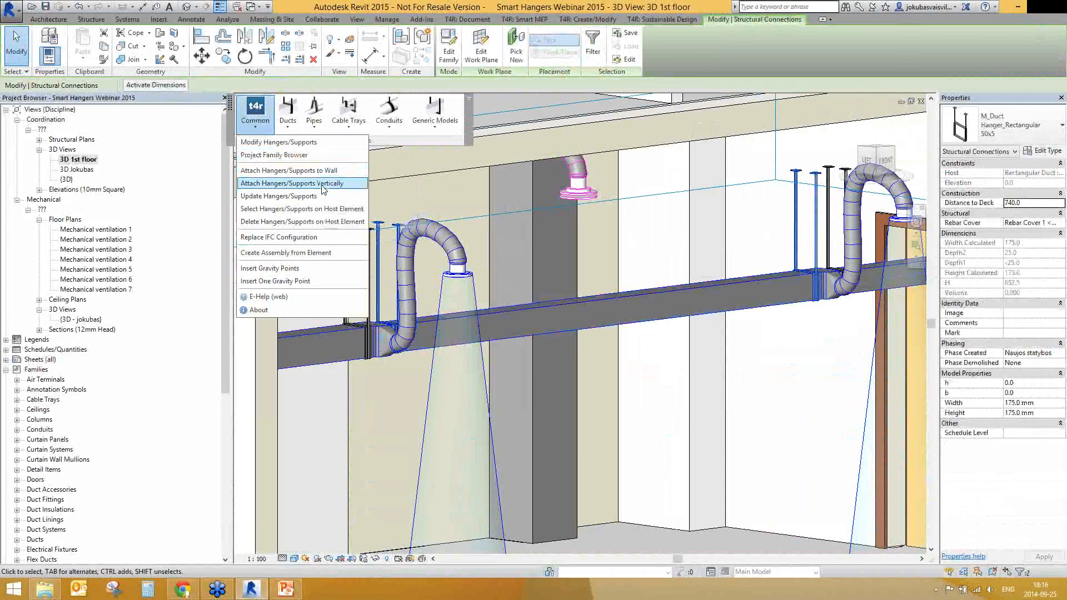
left_click(322, 190)
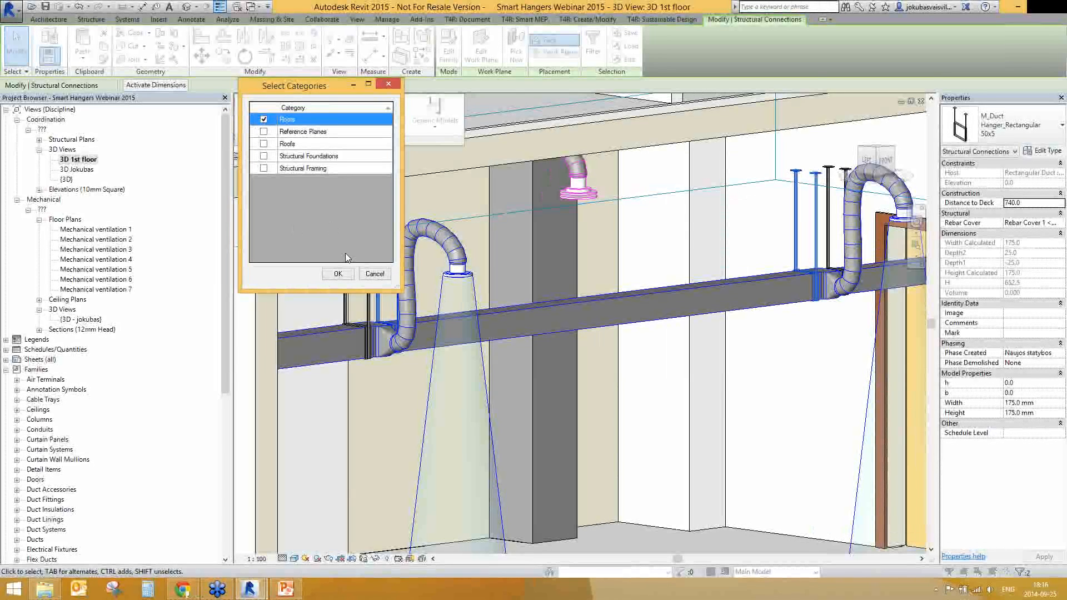
left_click(338, 273)
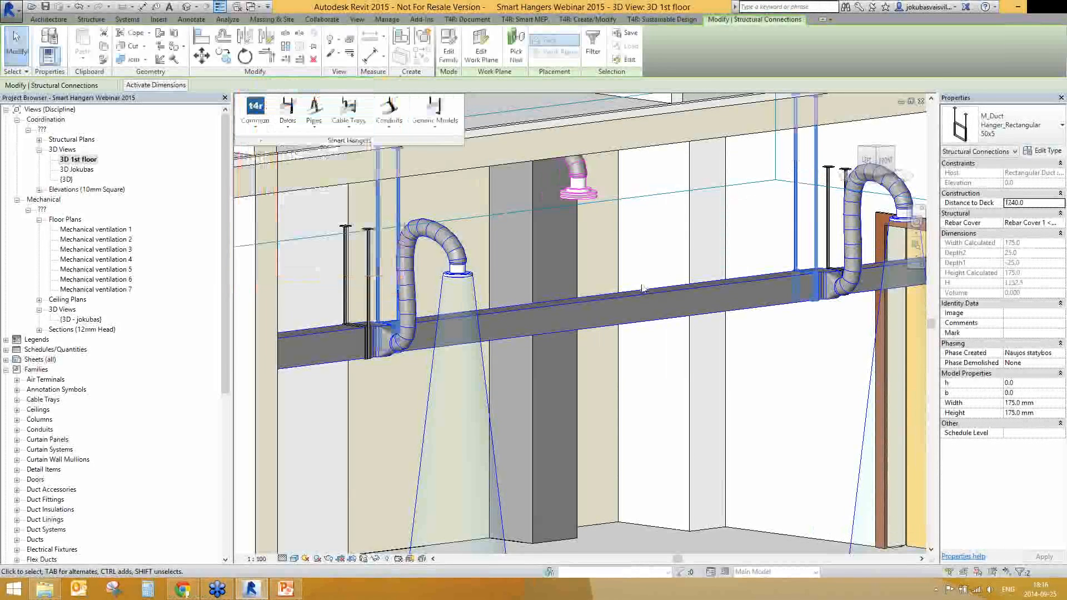
middle_click_drag(736, 278, 679, 348, "shift")
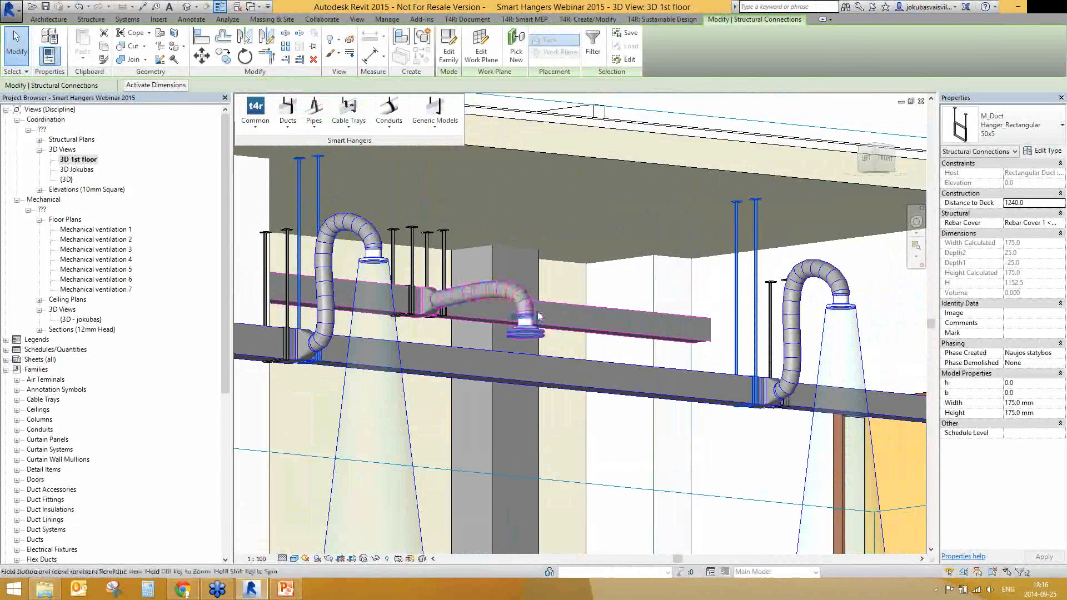
Step: Lower the top of the 3D view's section box below the slab to expose the first-floor rooms and ducts
scroll(539, 316, "down", 4)
middle_click_drag(536, 316, 697, 374, "shift")
middle_click_drag(318, 432, 531, 464)
scroll(531, 463, "down", 3)
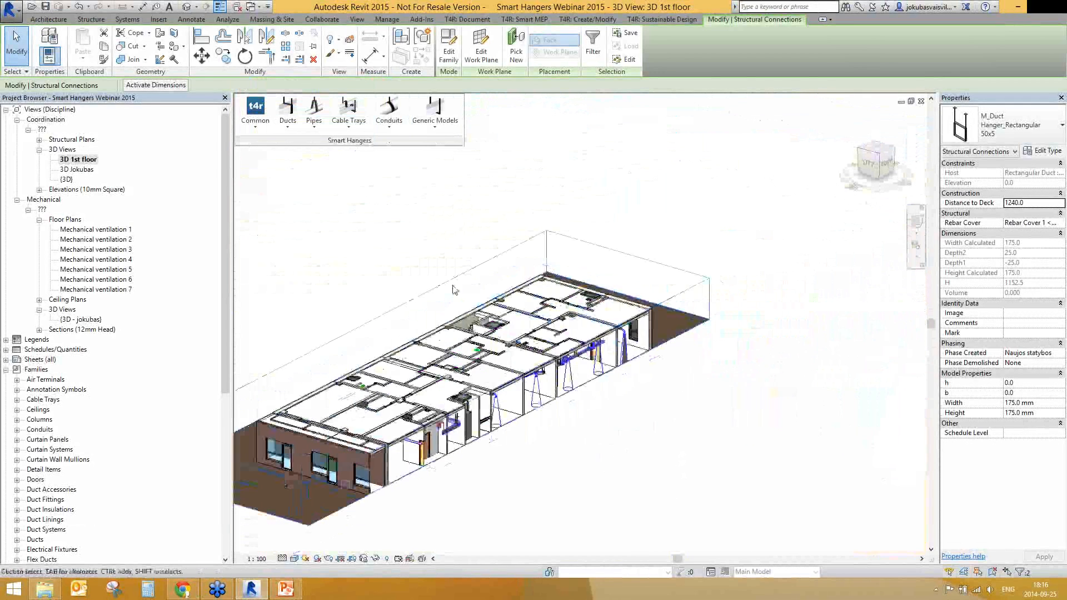
left_click(449, 280)
left_click_drag(429, 361, 382, 489)
middle_click_drag(581, 500, 688, 480, "shift")
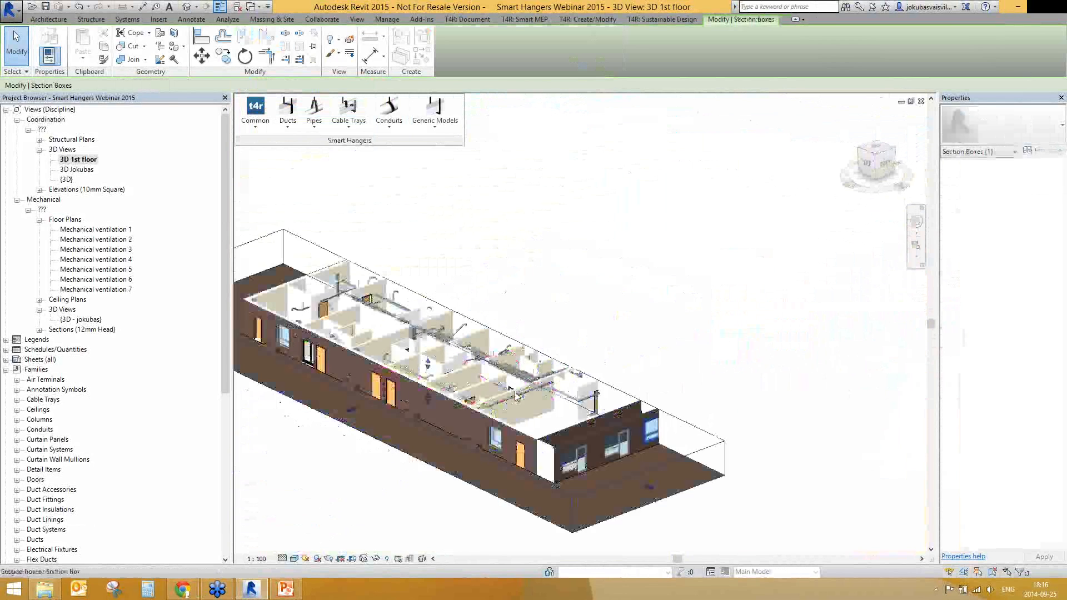
Step: Start Split Ducts on the long 160 mm round supply duct along the large room's wall
scroll(536, 403, "up", 3)
middle_click_drag(517, 423, 544, 360, "shift")
scroll(543, 427, "up", 3)
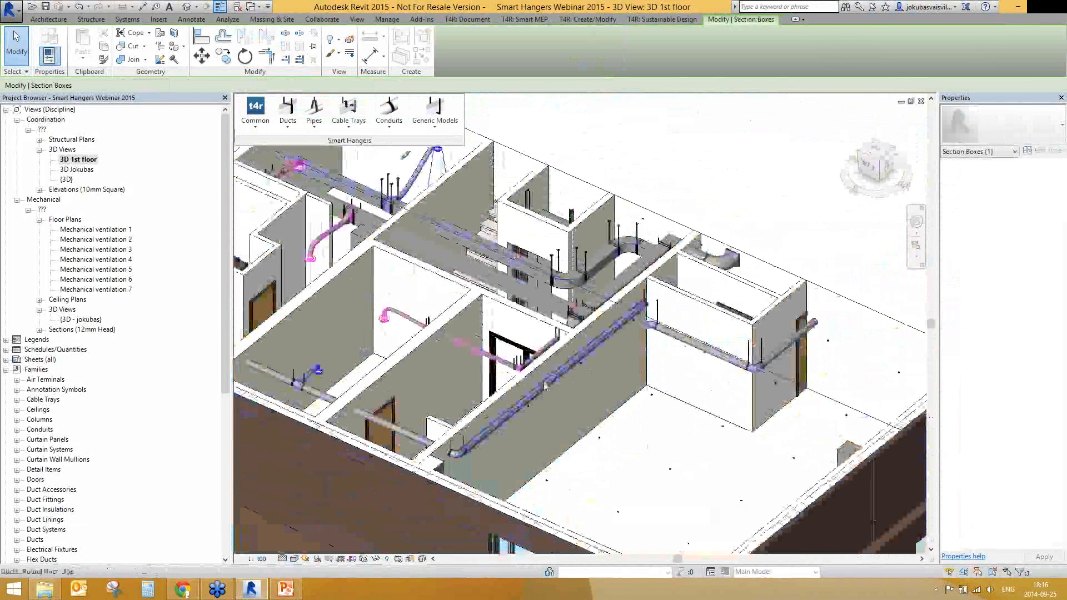
left_click(544, 359)
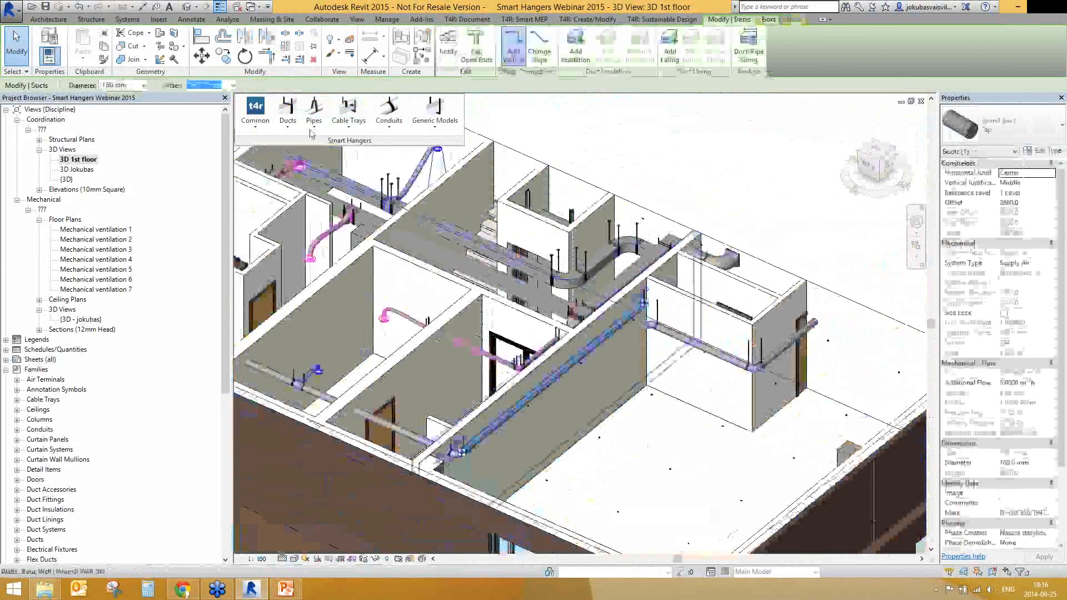
left_click(287, 114)
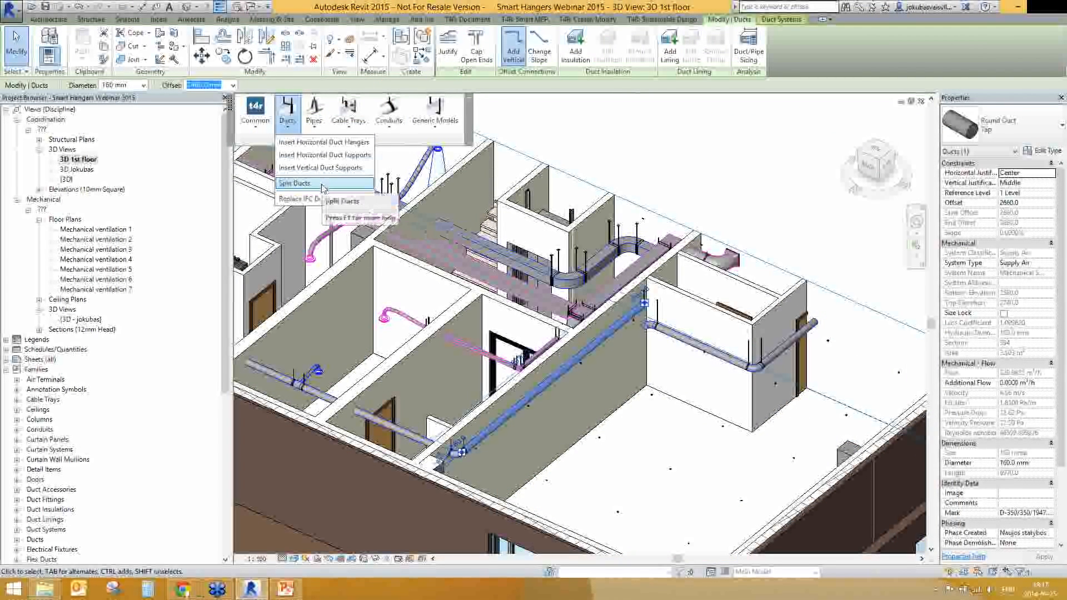
left_click(322, 183)
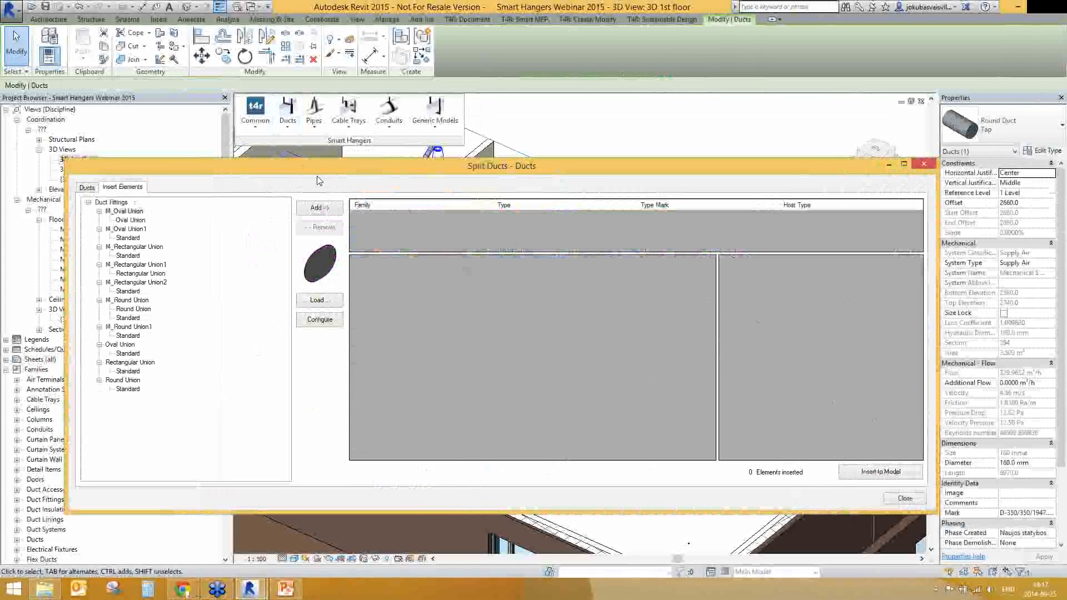
Step: Split the duct with Round Union: Standard fittings using the rule "Split Duct by Fixed Distance from Start to End" and close the dialog
left_click(133, 391)
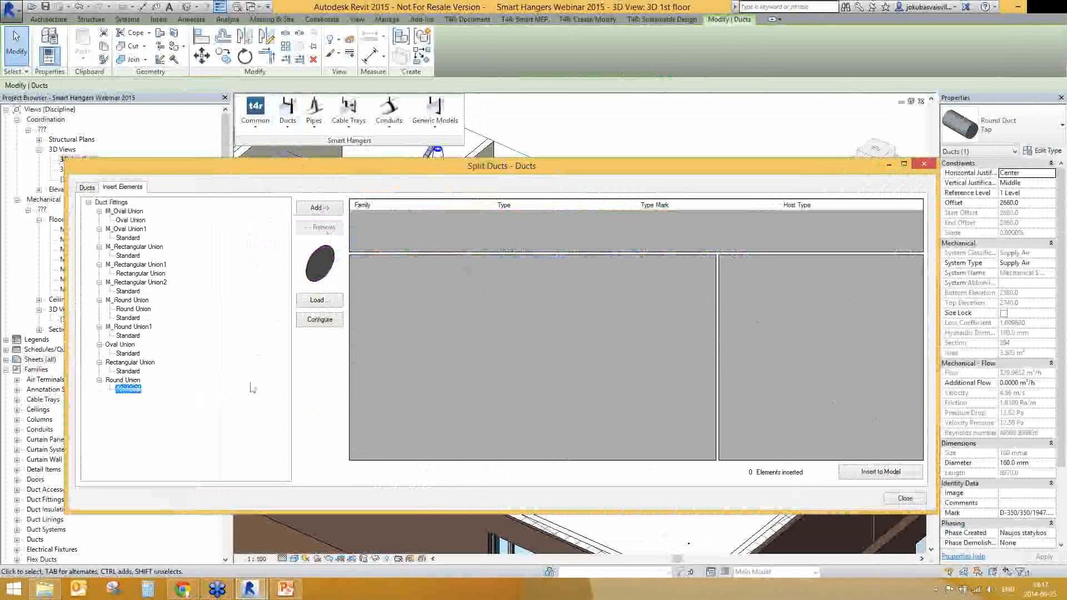
left_click(337, 211)
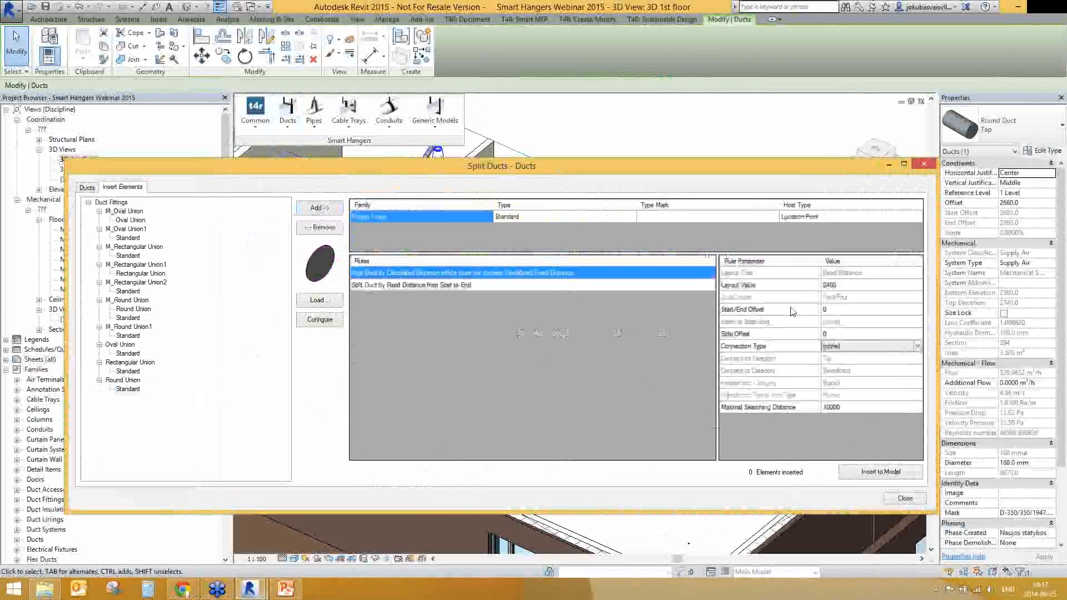
left_click(479, 287)
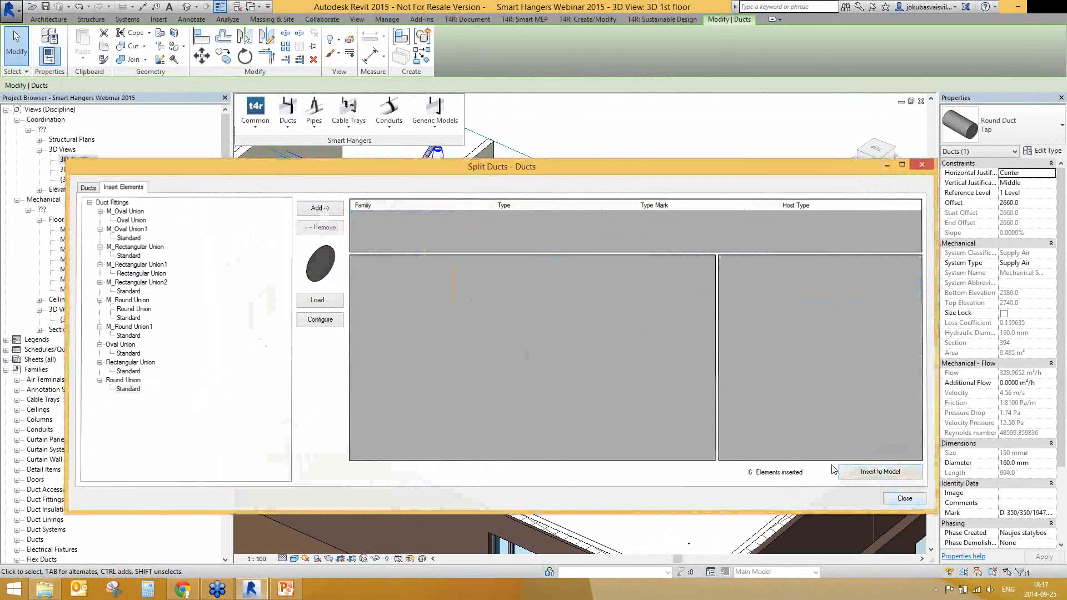
left_click(902, 499)
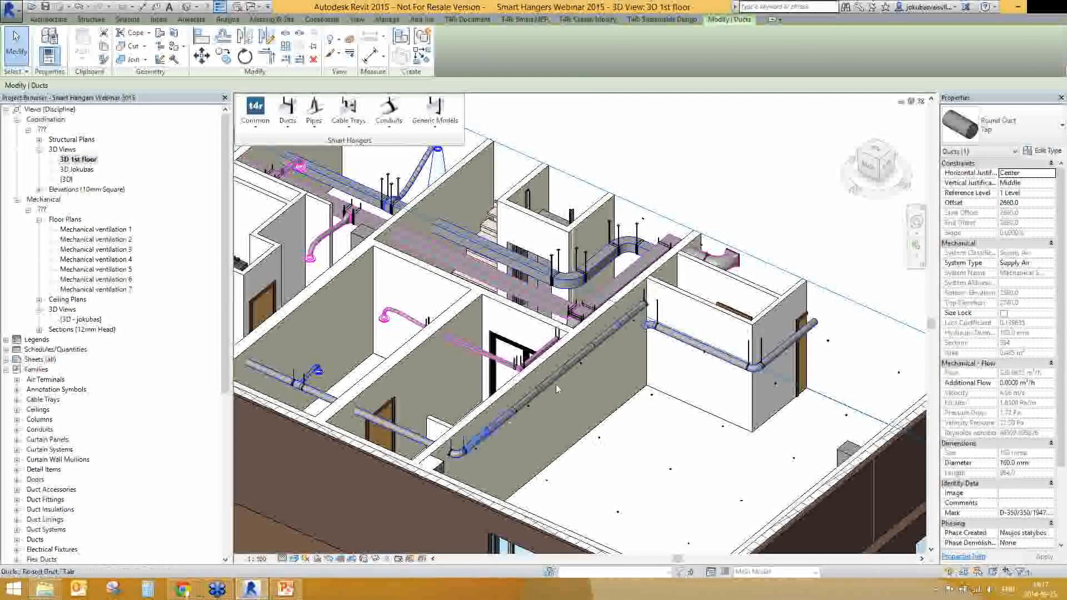
Step: Examine individual segments of the split round duct and the duct runs with hangers across the first floor
scroll(494, 431, "up", 4)
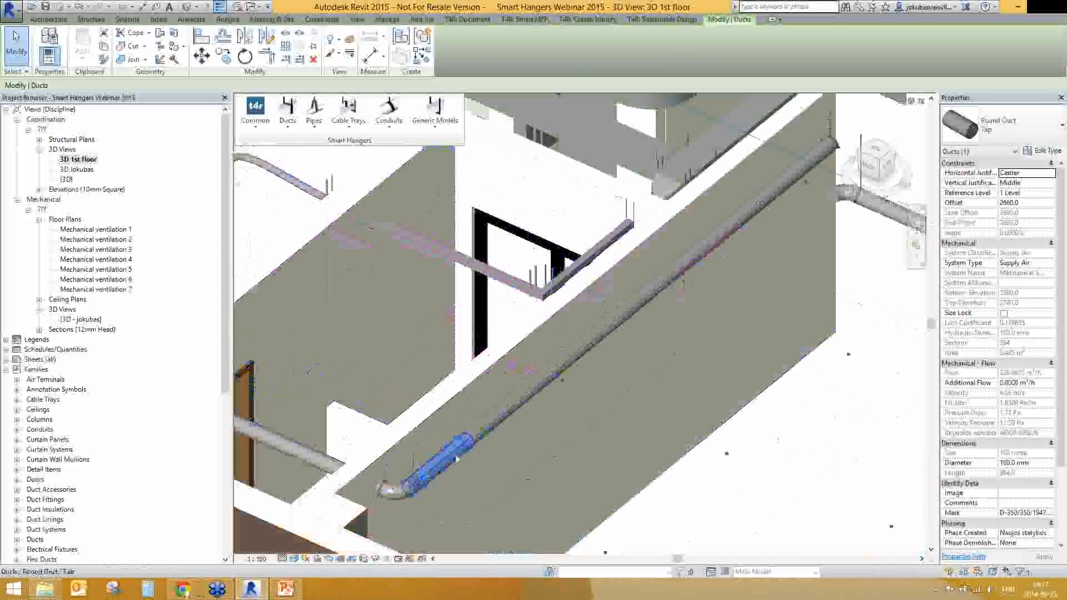
middle_click_drag(455, 458, 407, 512)
left_click(425, 486)
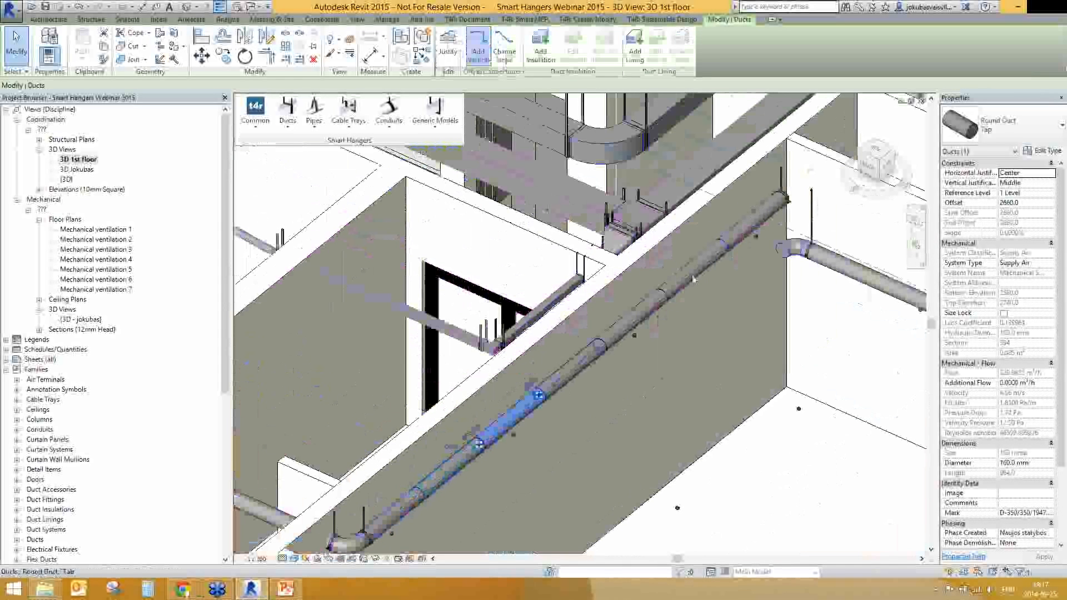
left_click(739, 231)
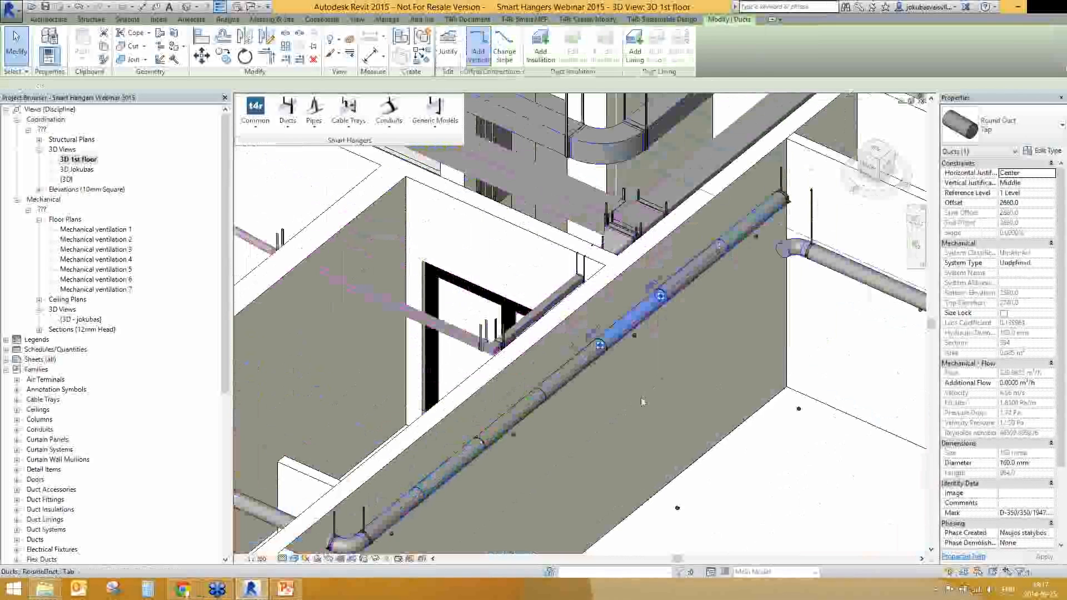
key("Escape")
scroll(736, 414, "down", 4)
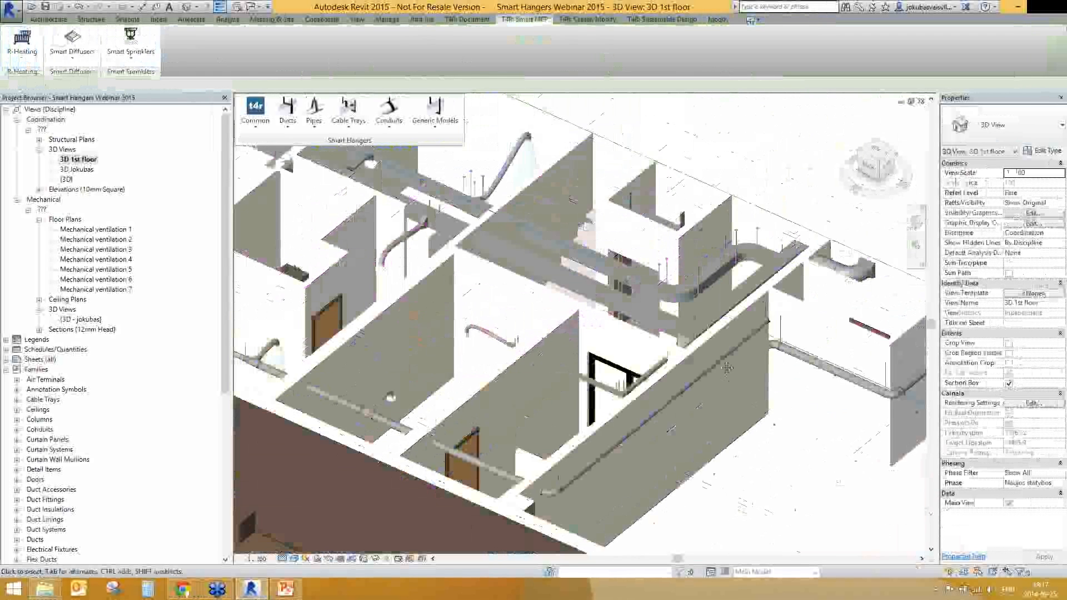
scroll(736, 414, "down", 5)
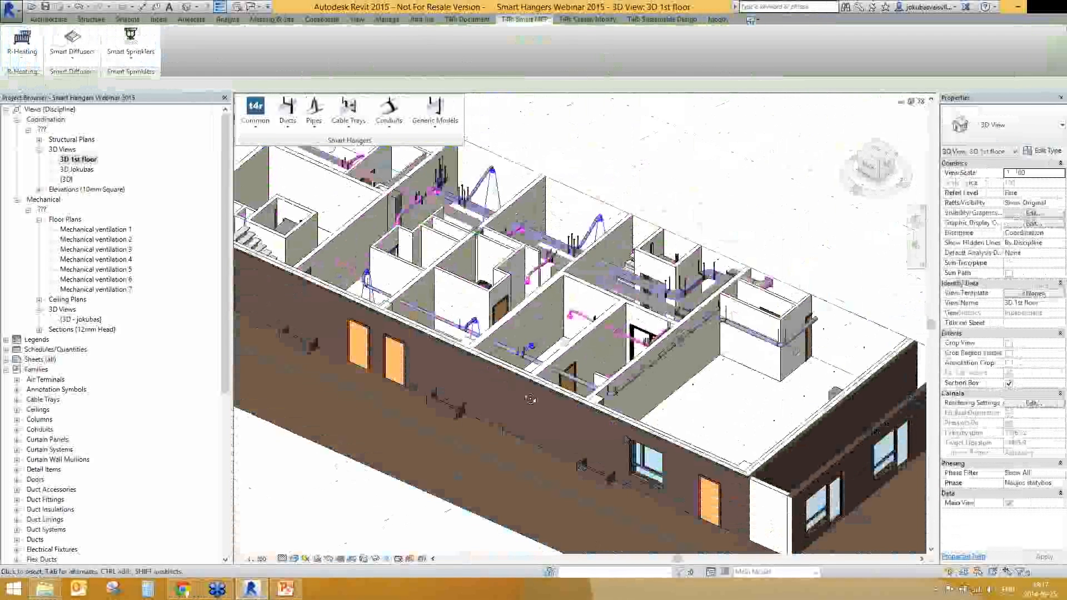
scroll(646, 411, "up", 4)
scroll(646, 411, "down", 5)
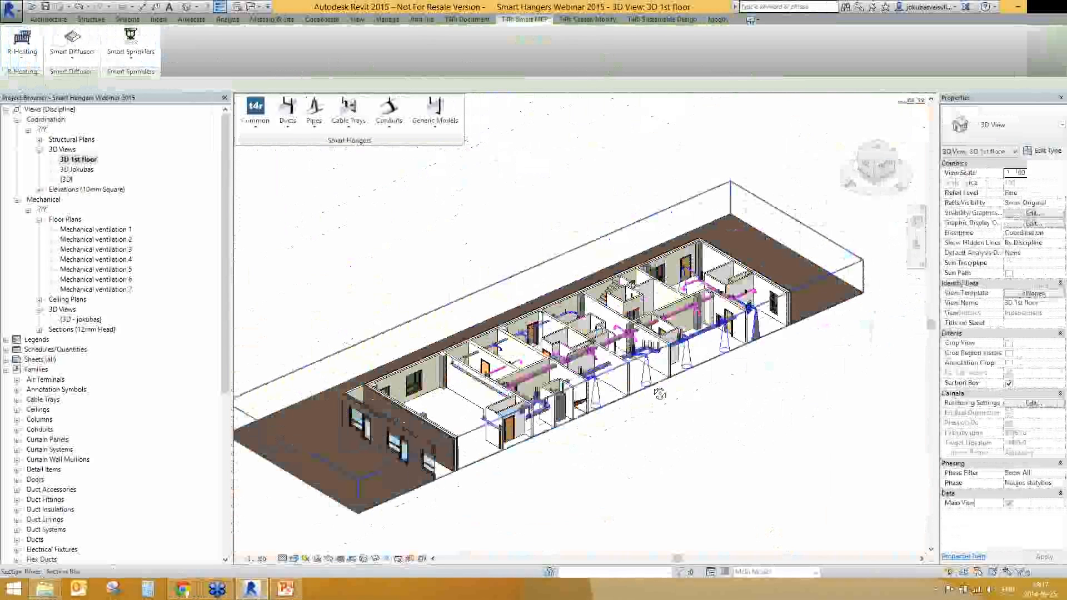
middle_click_drag(659, 394, 616, 428, "shift")
scroll(443, 389, "up", 6)
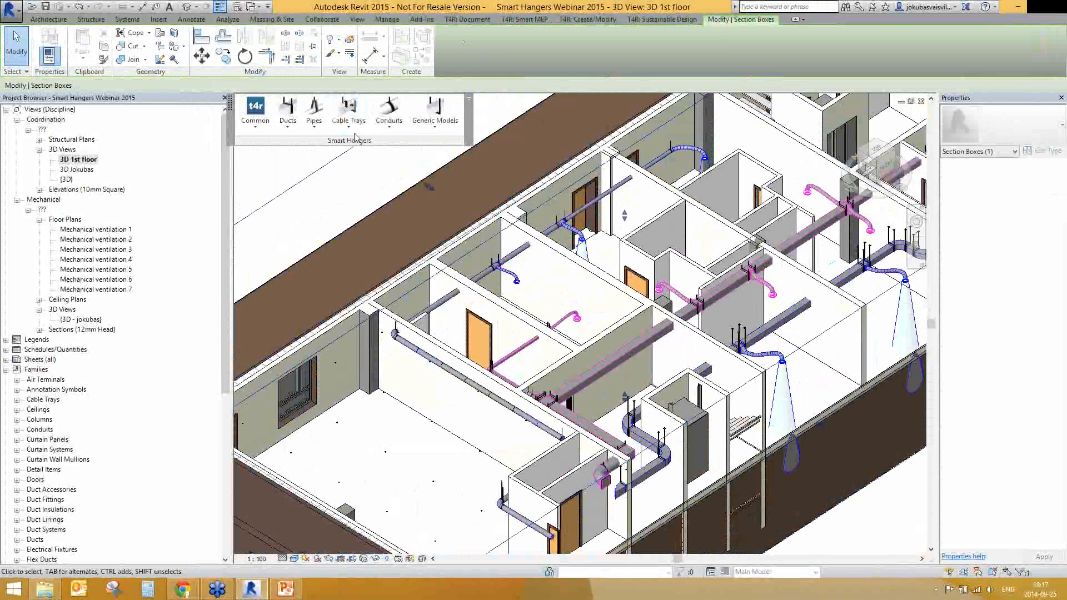
Step: Place the T4R Document Sort Mark tools beside the floating Smart Hangers tools and review their commands
left_click(467, 19)
left_click_drag(472, 144, 485, 130)
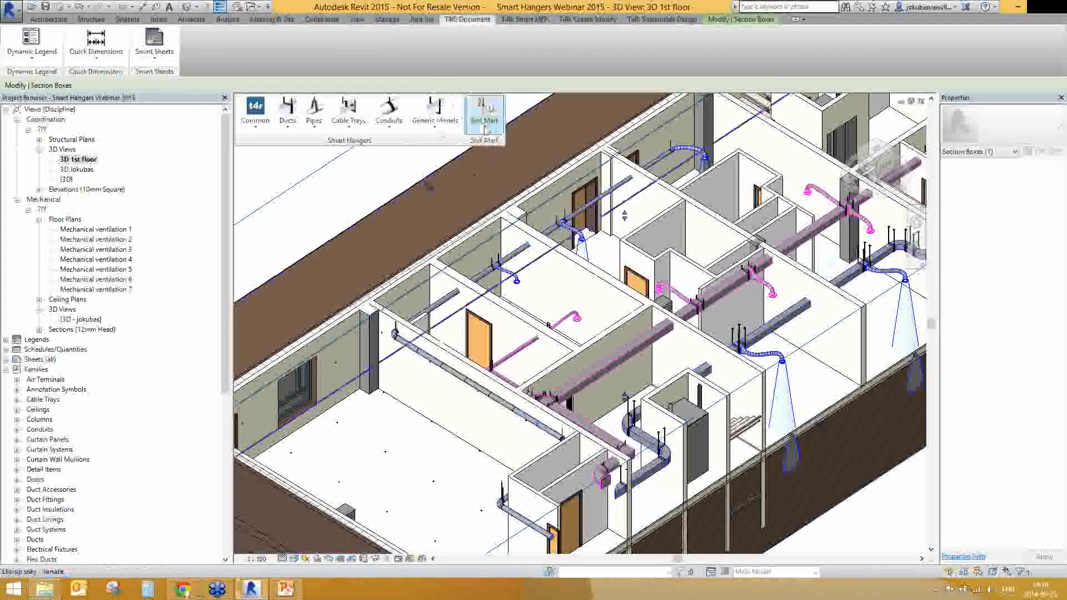
left_click(485, 130)
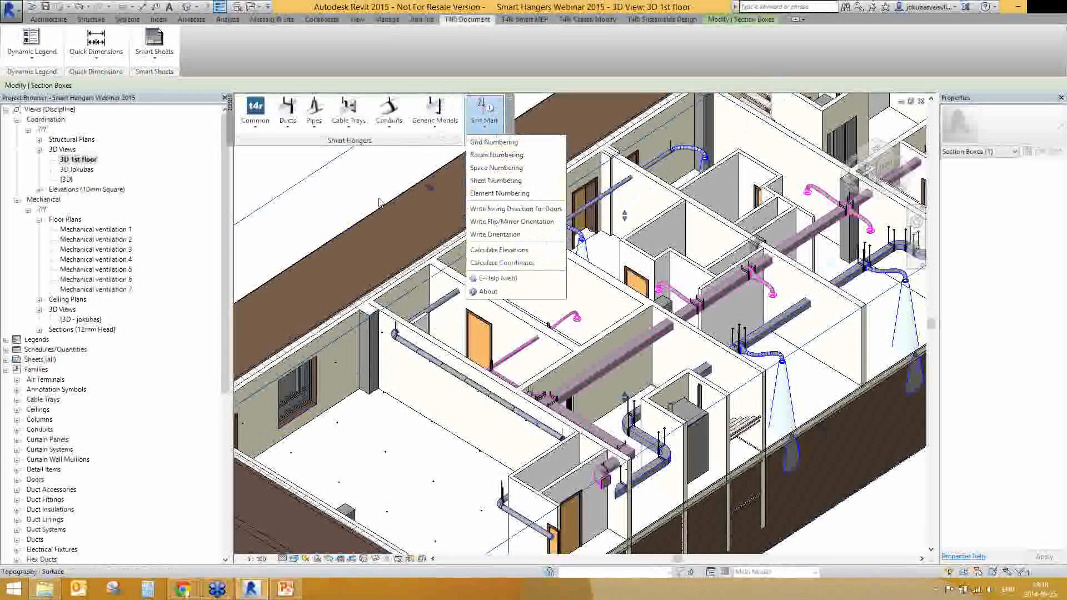
left_click(356, 194)
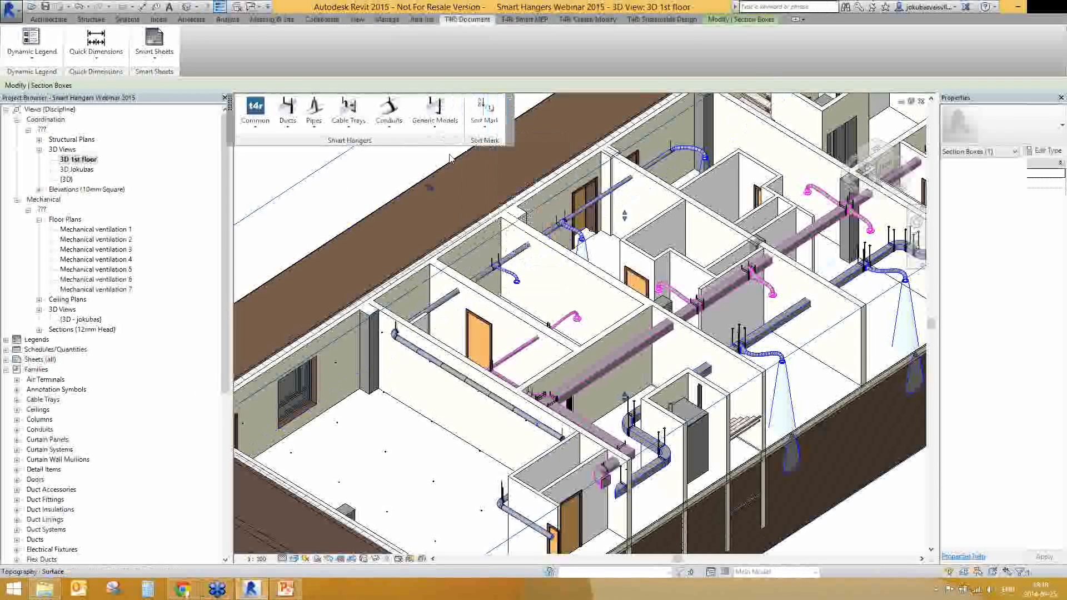
Step: Start Calculate Elevations in Sort Mark for the Structural Connections category
left_click(486, 129)
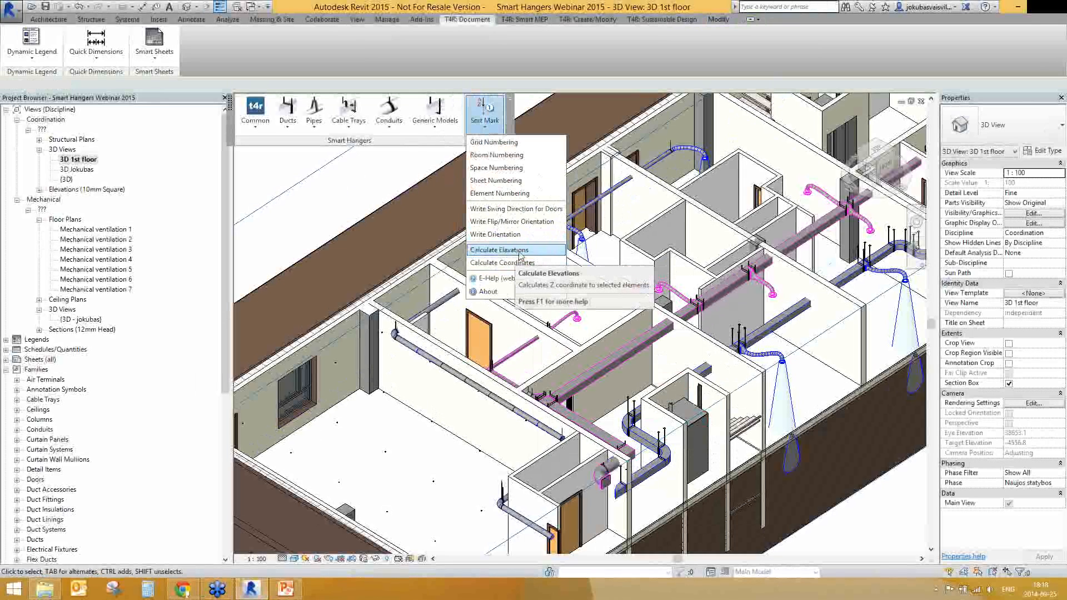
left_click(520, 251)
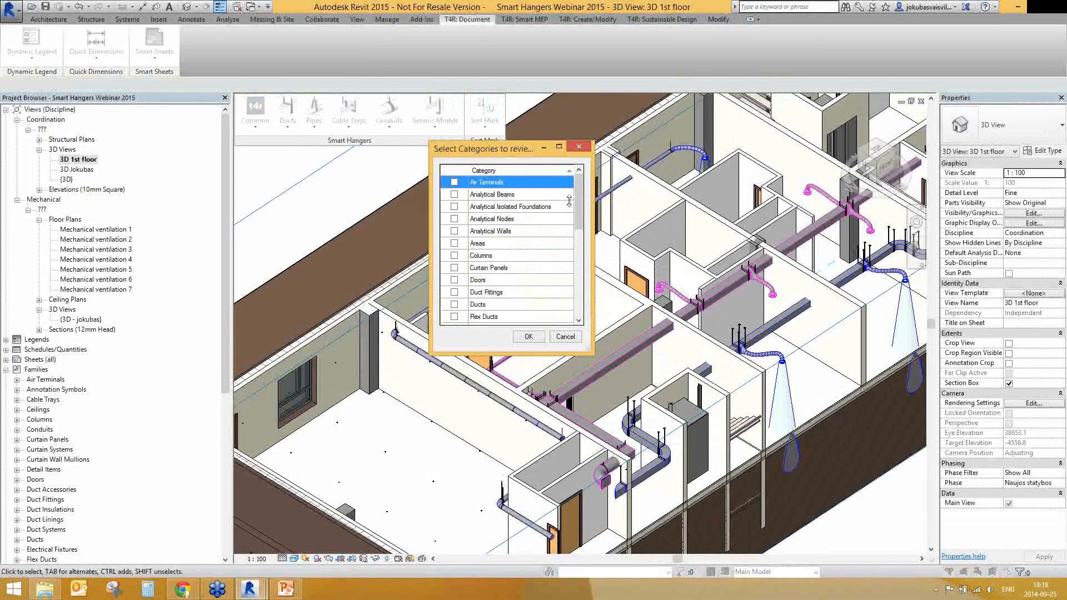
left_click_drag(578, 203, 571, 309)
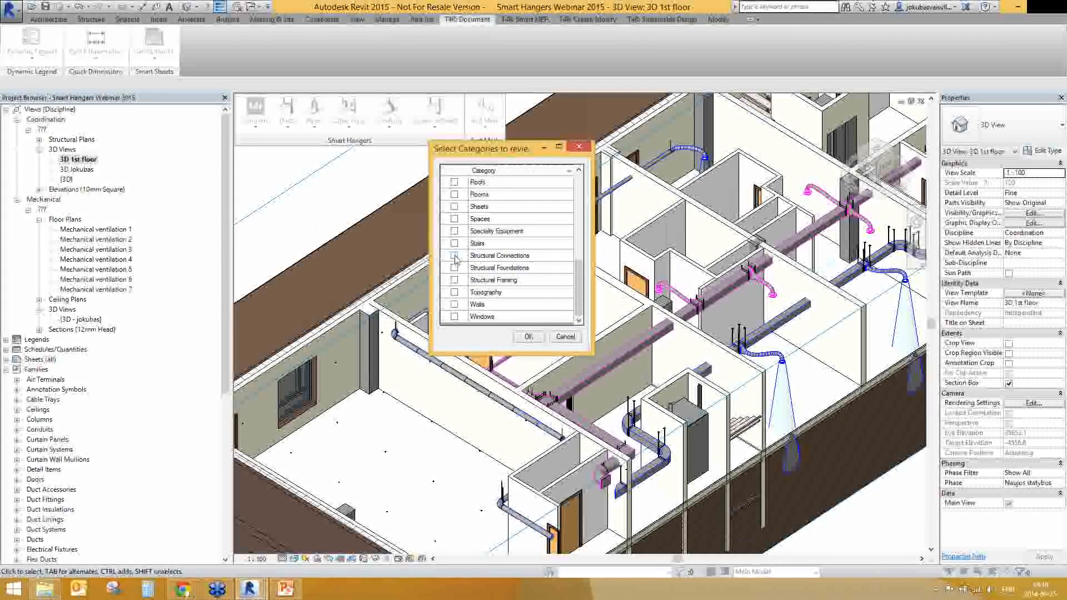
left_click(454, 256)
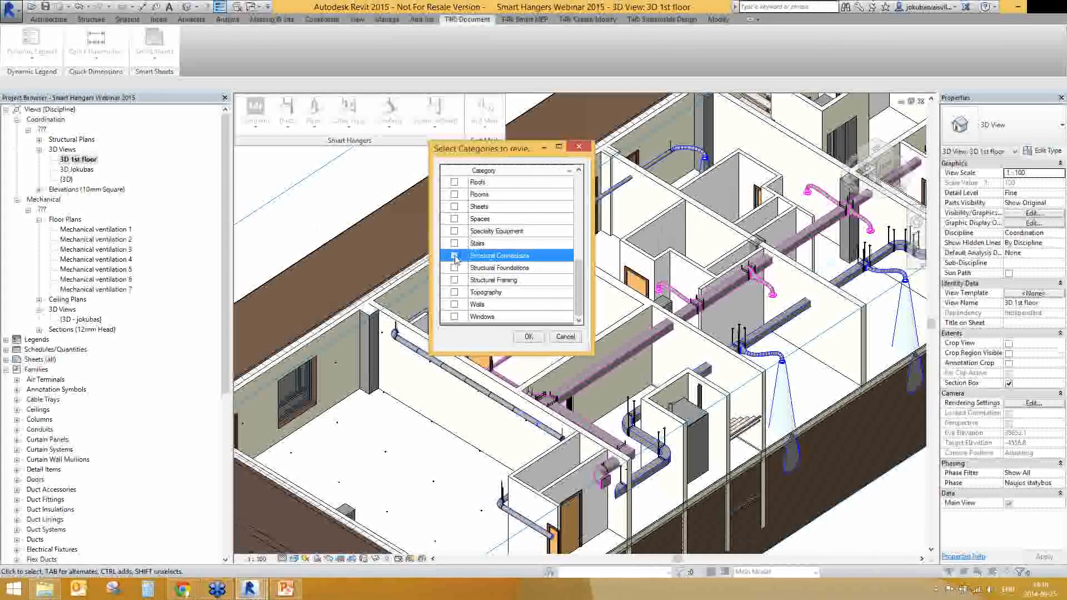
left_click(529, 337)
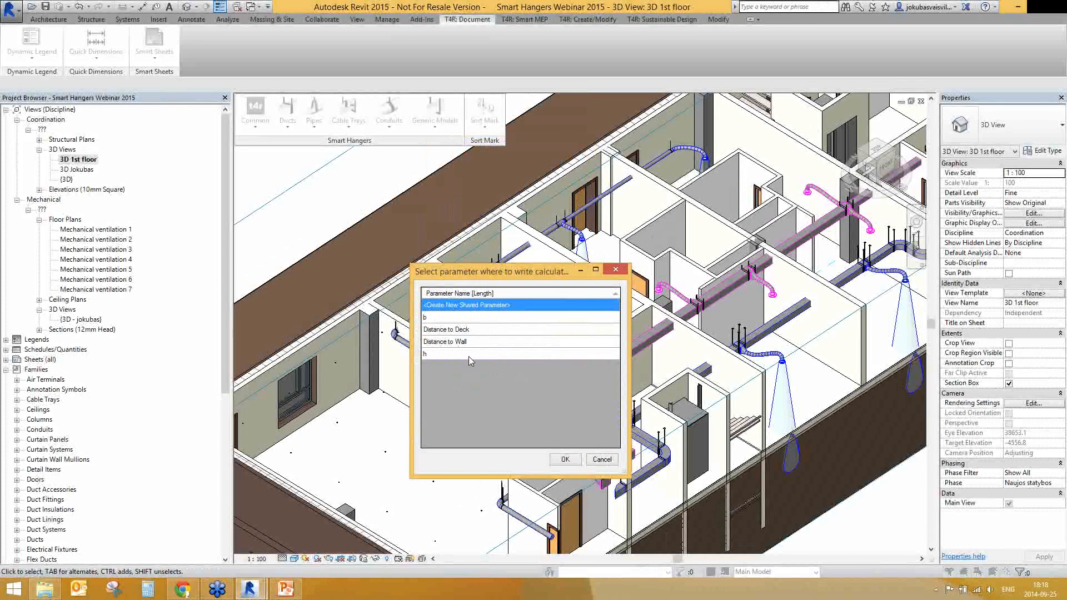
Step: Write the Bottom (Project) elevations into a new shared parameter named Element elevation in the Identity Data group
double_click(474, 307)
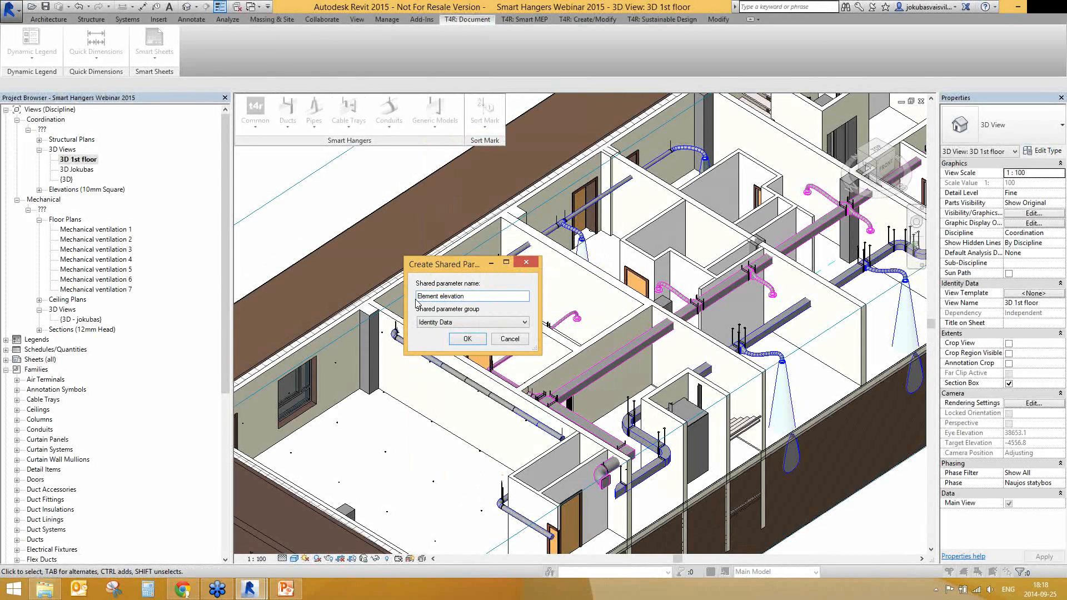
left_click(468, 338)
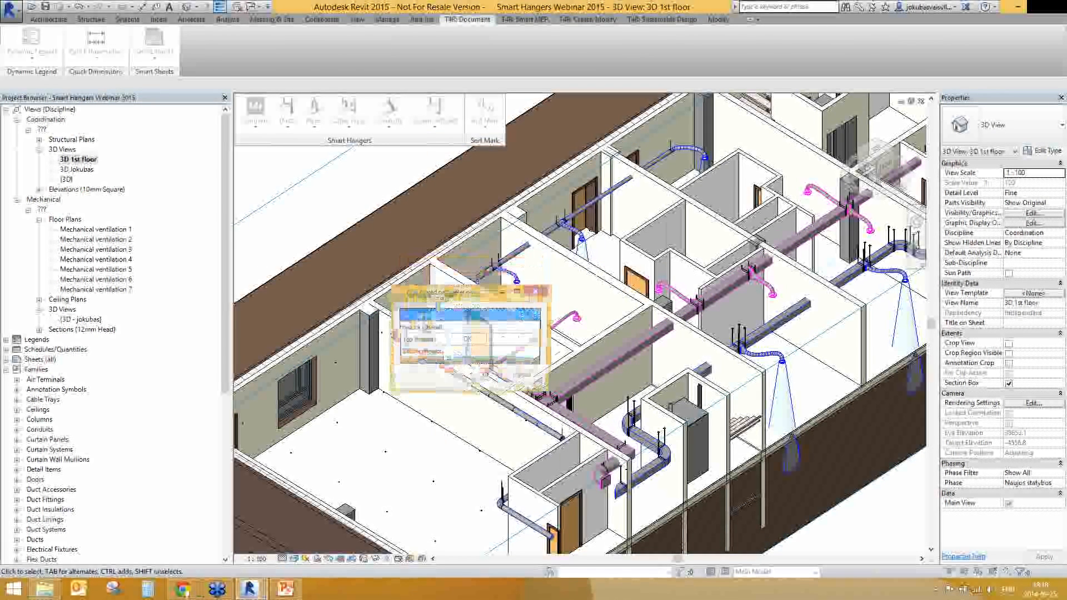
left_click(412, 353)
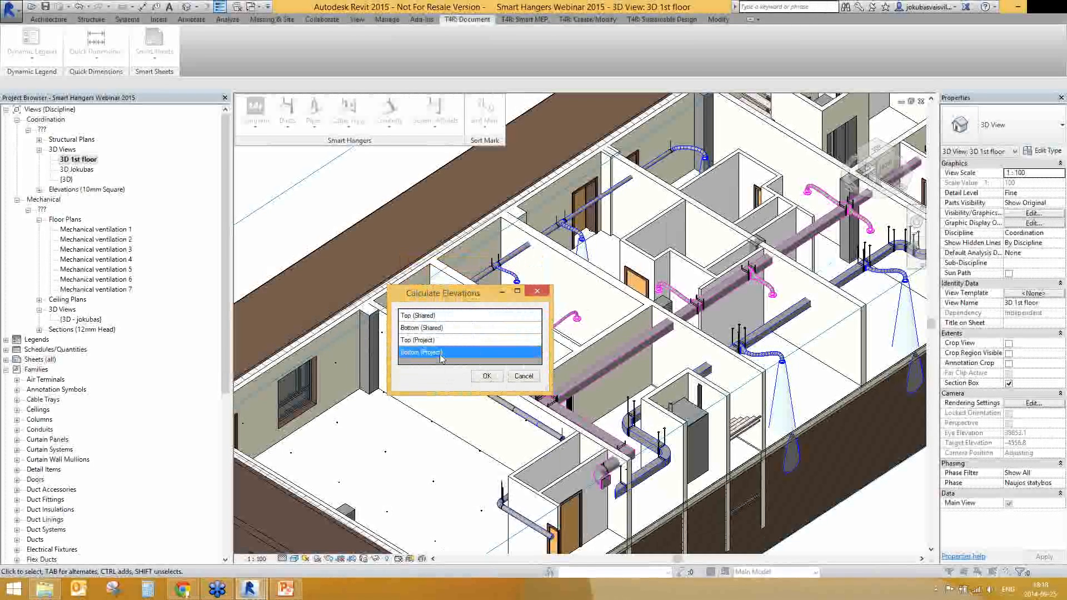
left_click(486, 376)
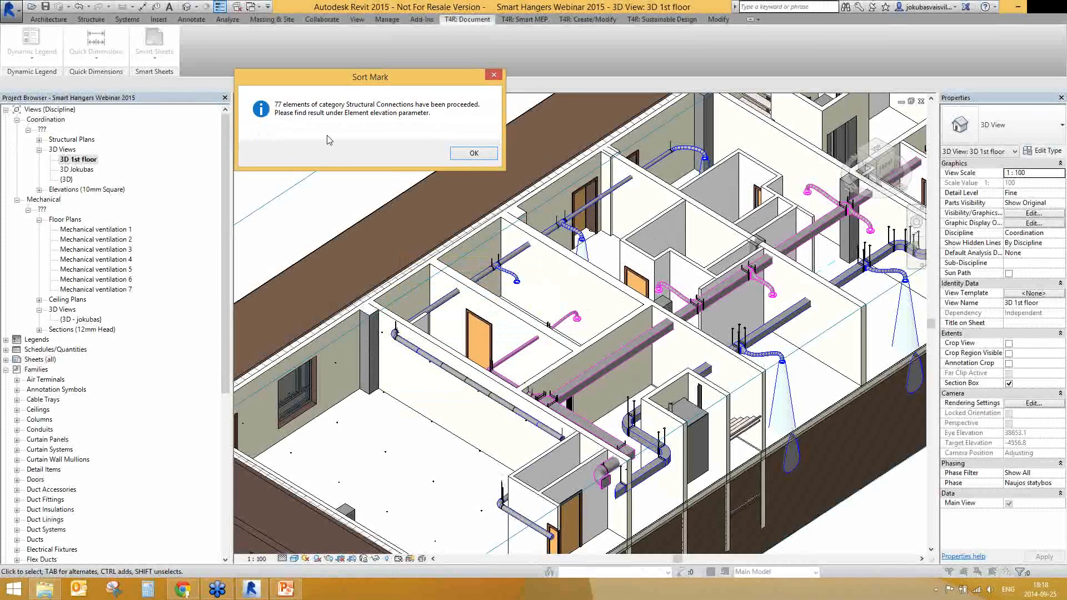
left_click(473, 153)
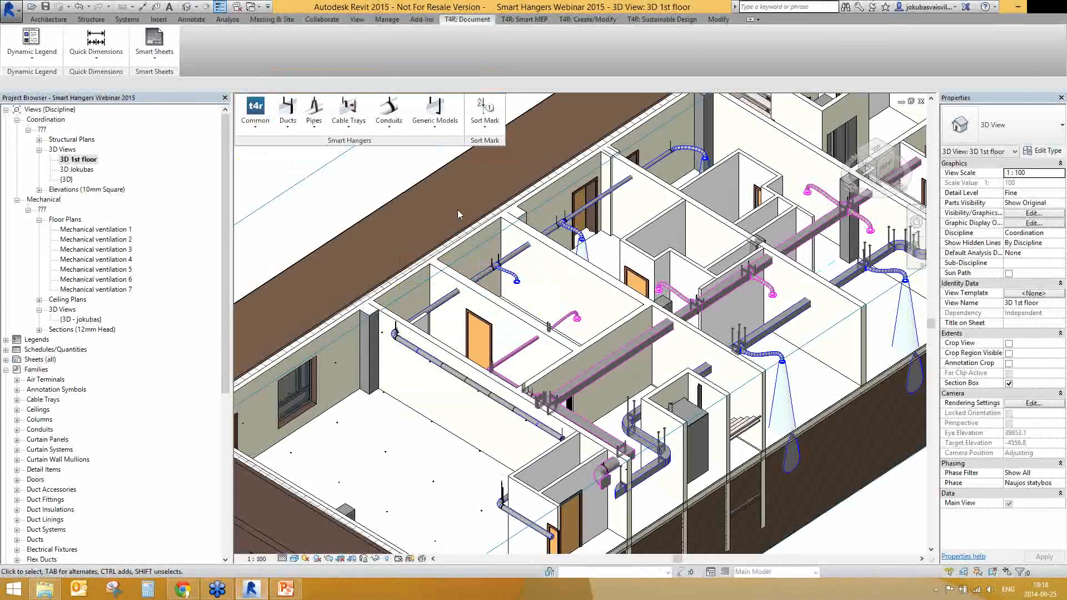
Step: Start Calculate Coordinates in Sort Mark for the Structural Connections category
left_click(485, 122)
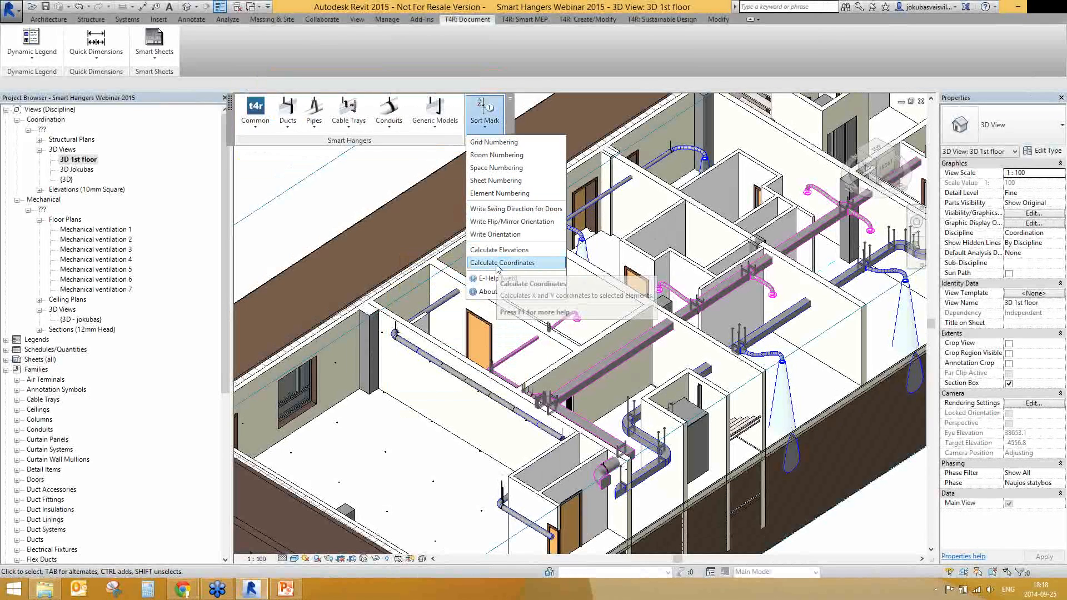
left_click(497, 266)
left_click_drag(624, 336, 625, 439)
left_click(498, 393)
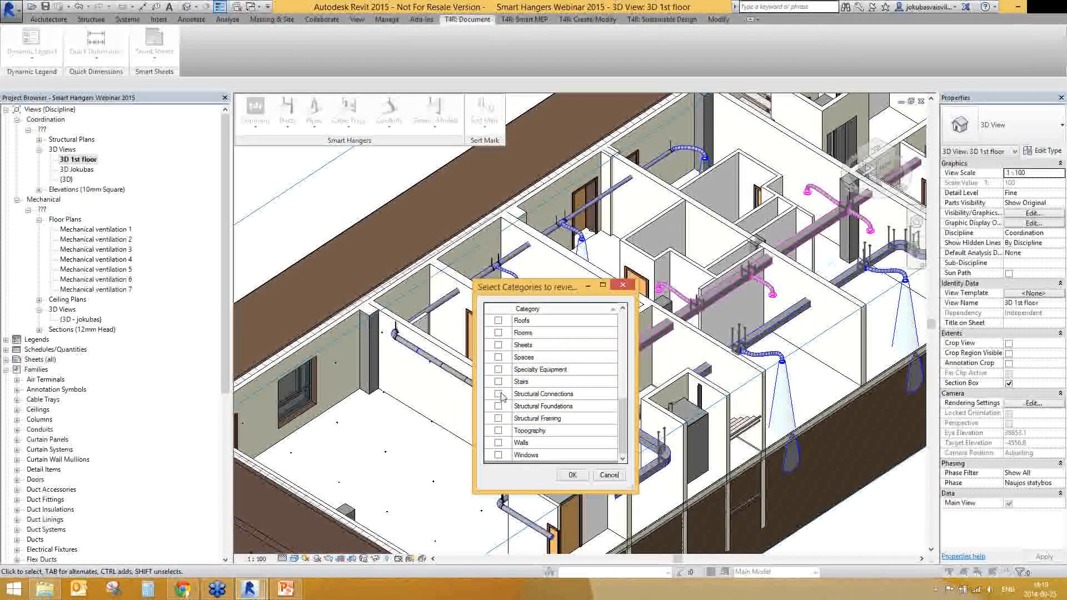
left_click(569, 475)
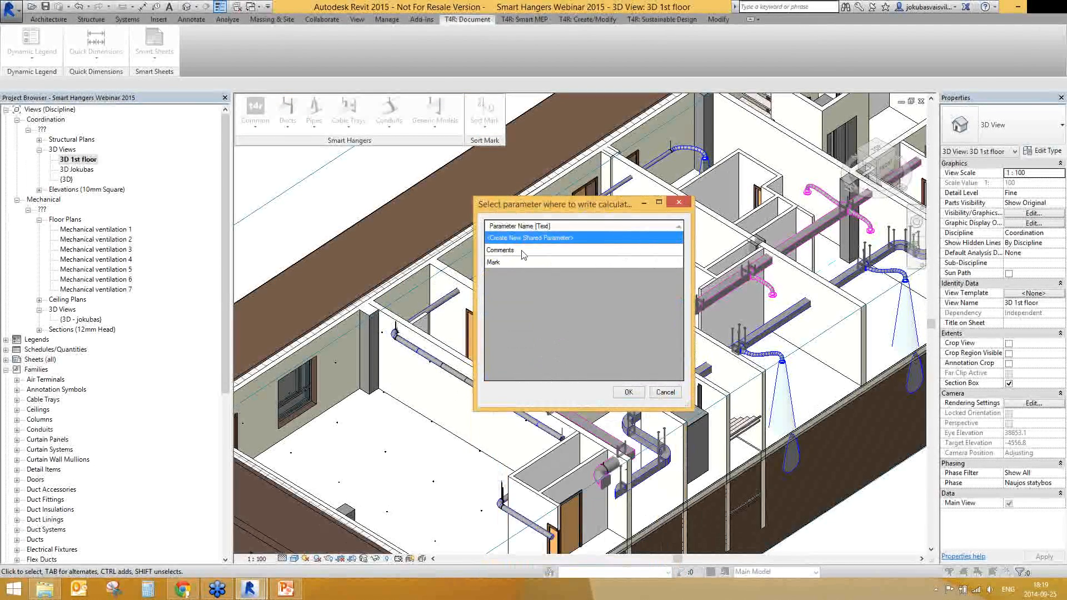
Step: Write the Middle Point (Project) coordinates into a new shared parameter named Element coordinates in the Identity Data group
left_click(522, 254)
left_click(522, 264)
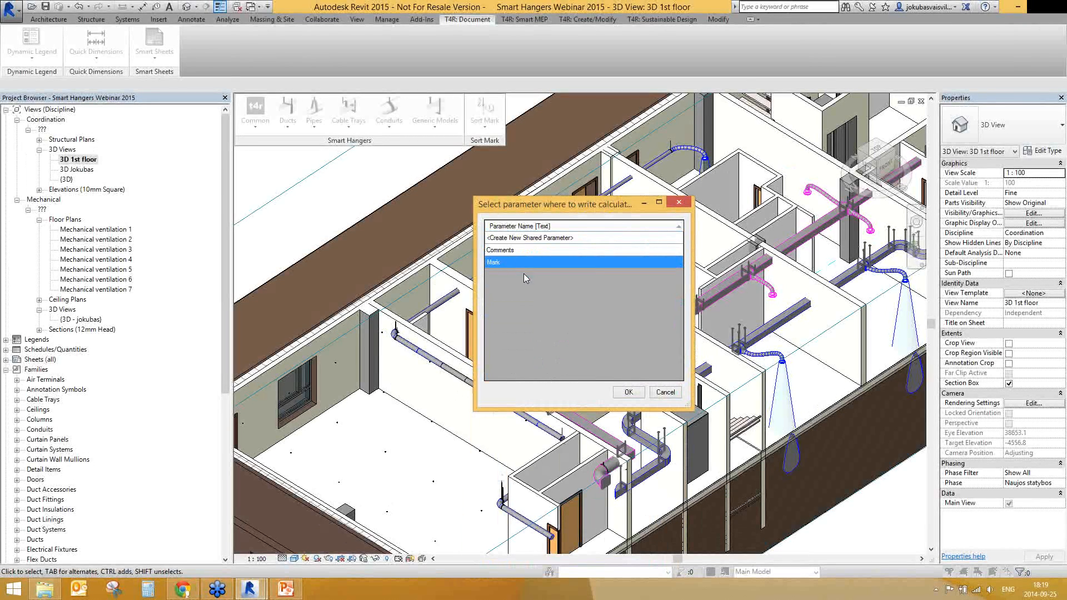
left_click(538, 239)
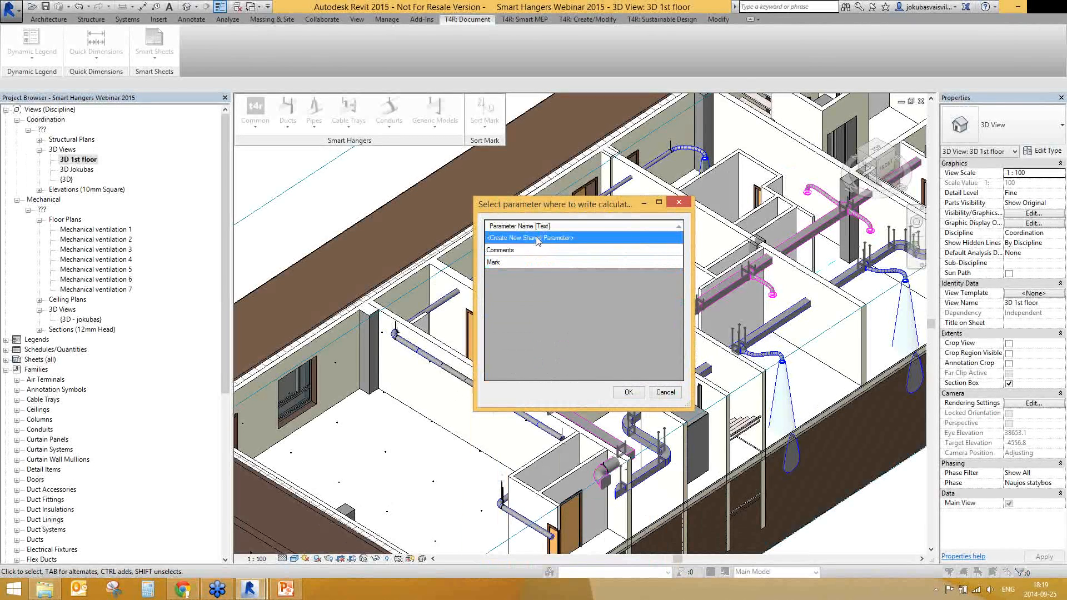
double_click(542, 240)
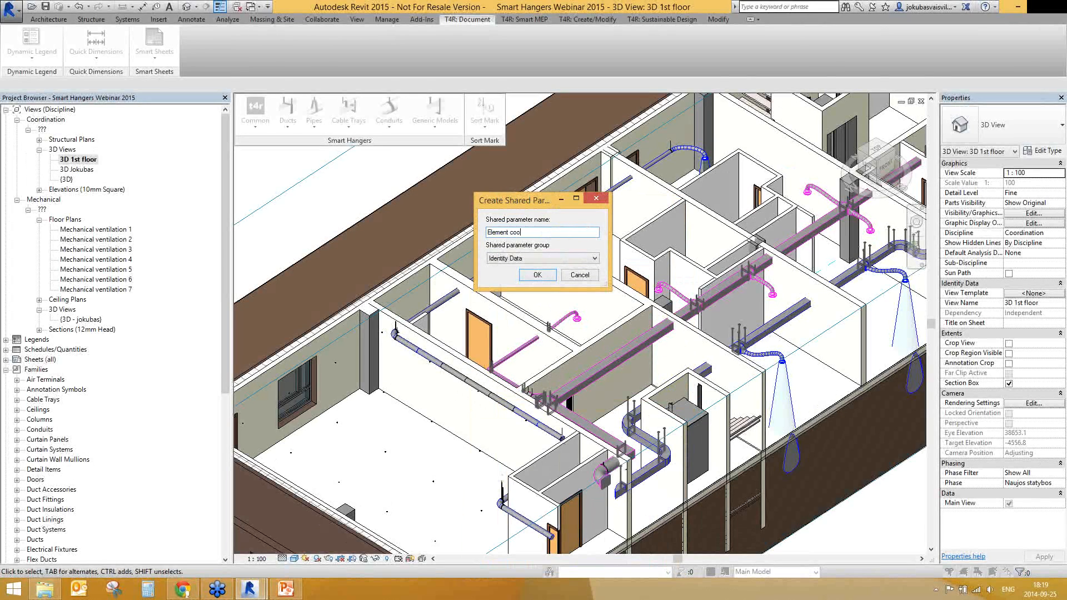
type("Element coordinates")
left_click(537, 275)
left_click(488, 273)
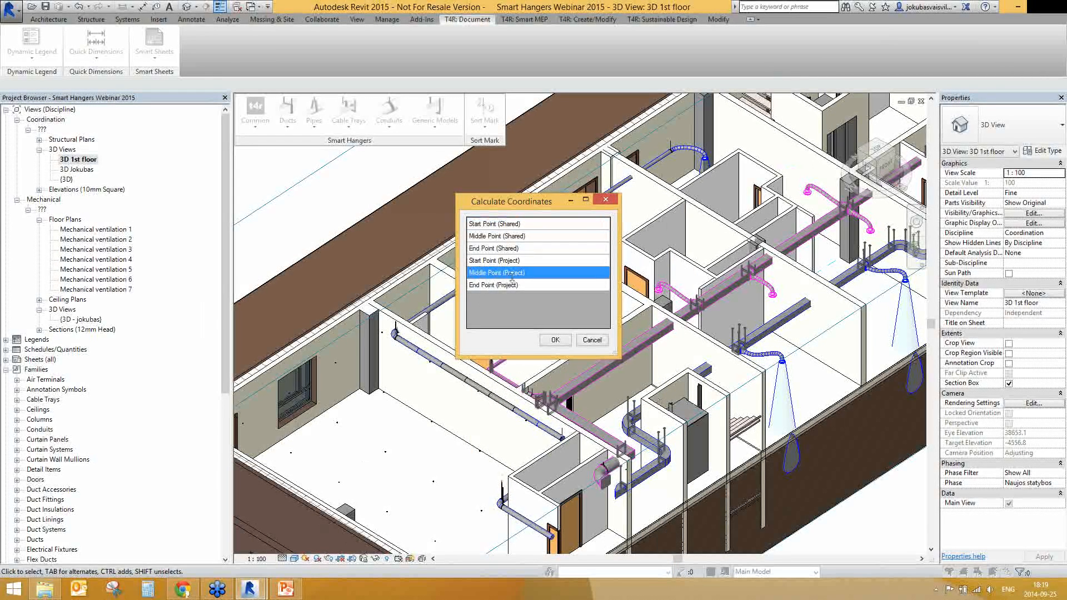
left_click(555, 341)
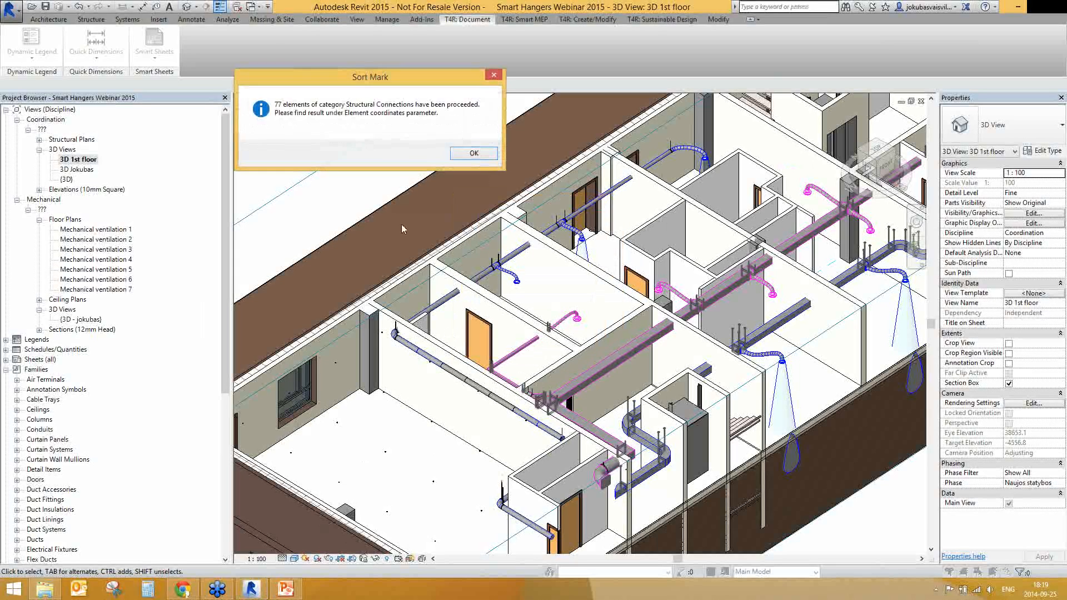
left_click(474, 153)
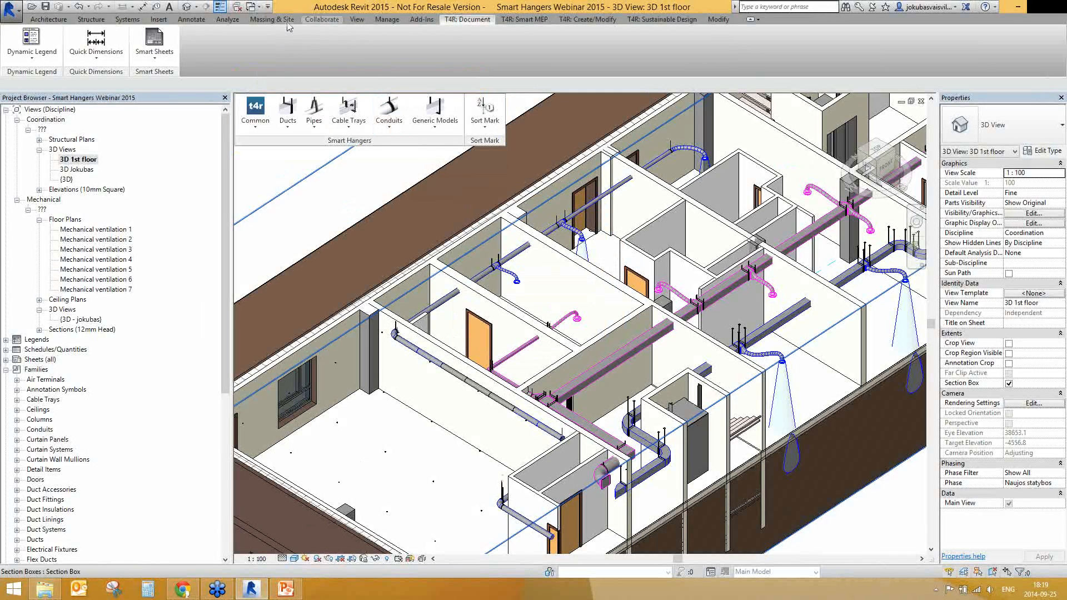
Step: Create a new building components schedule for the Structural Connections category, keeping the phase Naujos statybos
left_click(233, 20)
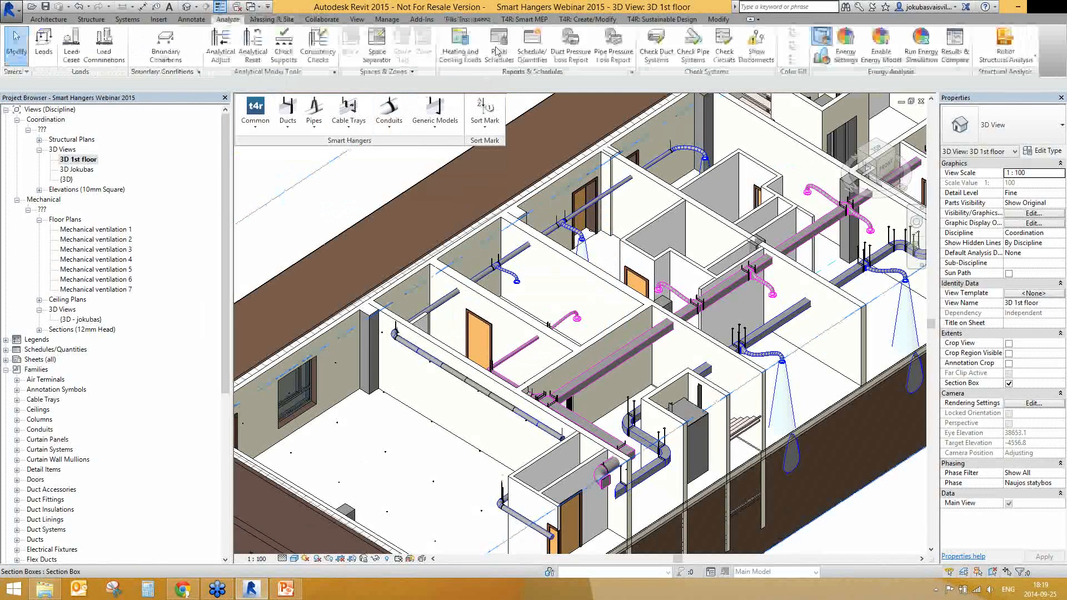
left_click(532, 42)
left_click_drag(519, 252, 519, 322)
left_click(471, 259)
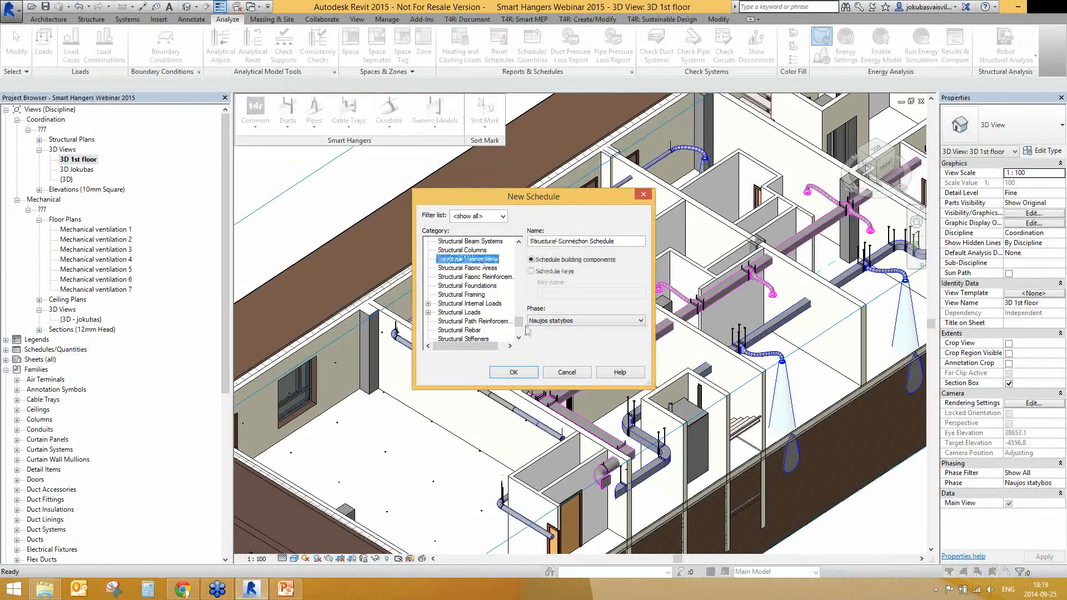
left_click(507, 371)
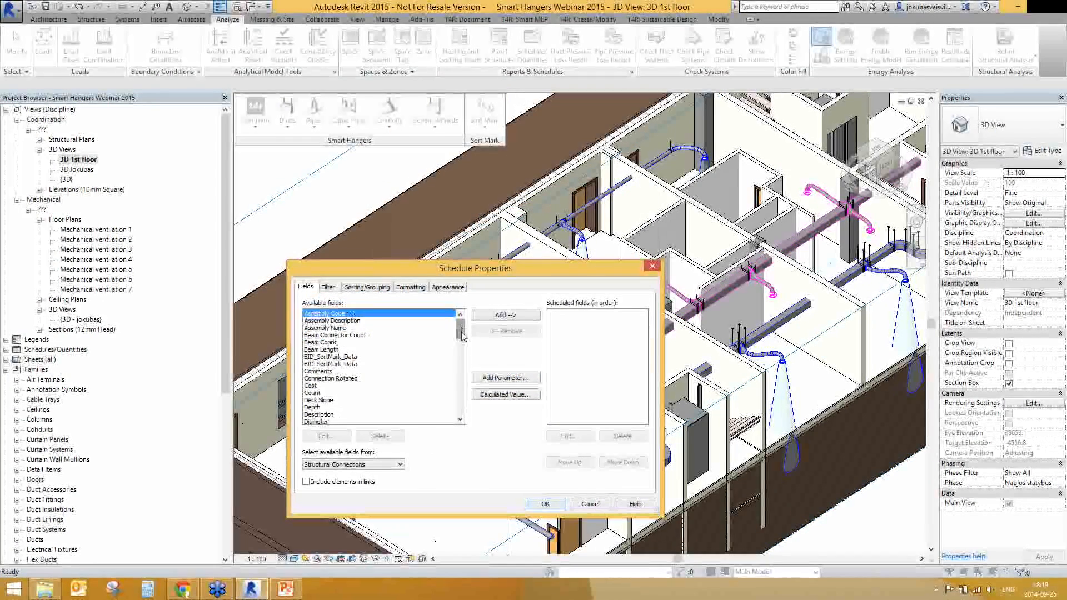
Step: Add the Element elevation and Element coordinates fields to the Structural Connection Schedule
left_click_drag(462, 332, 462, 335)
left_click(336, 408)
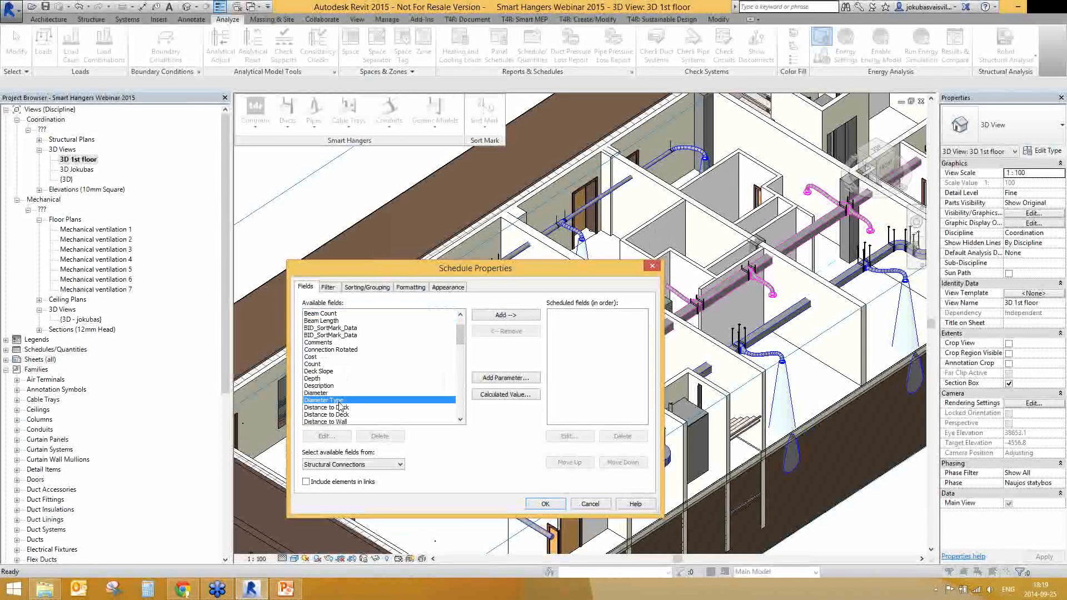
scroll(338, 410, "down", 1)
left_click(340, 414)
scroll(347, 395, "down", 2)
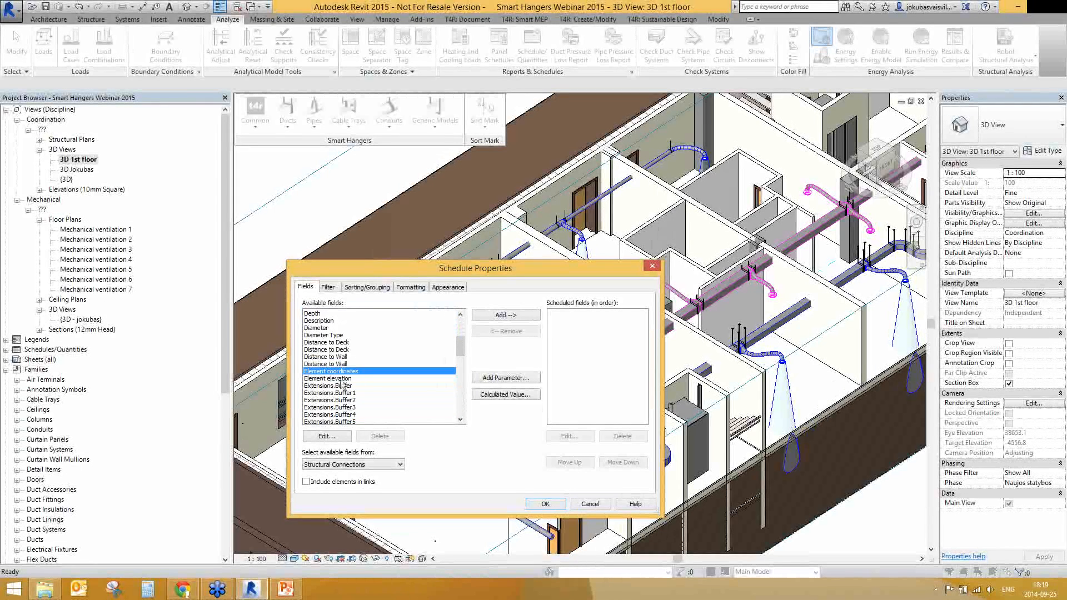
double_click(340, 379)
double_click(342, 371)
Step: Add the Family field, move it ahead of the elevation and coordinates fields, and generate the schedule
left_click_drag(459, 346, 459, 381)
left_click(570, 314)
double_click(314, 371)
left_click(623, 463)
left_click(584, 462)
left_click(584, 463)
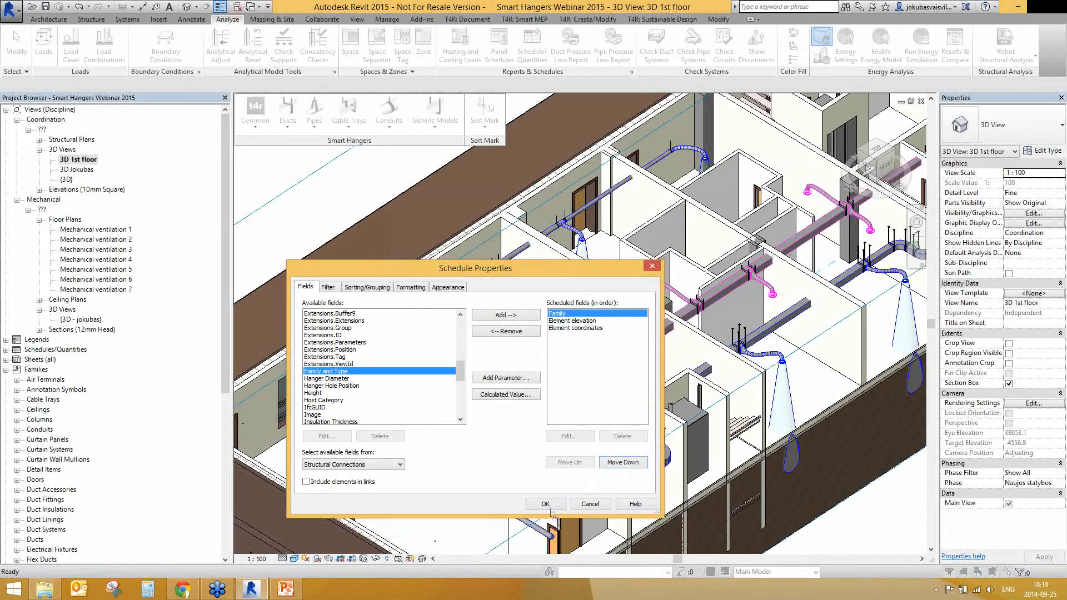
left_click(545, 504)
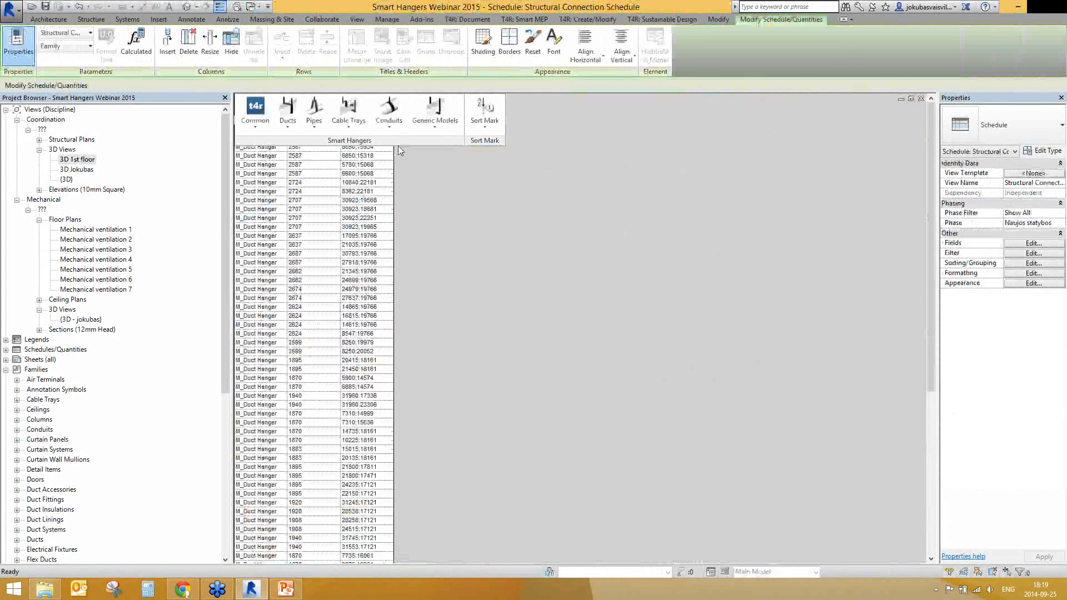
Step: Move the floating Smart Hangers and Sort Mark tools clear of the schedule and review its hanger elevations and coordinates
left_click_drag(632, 155, 605, 137)
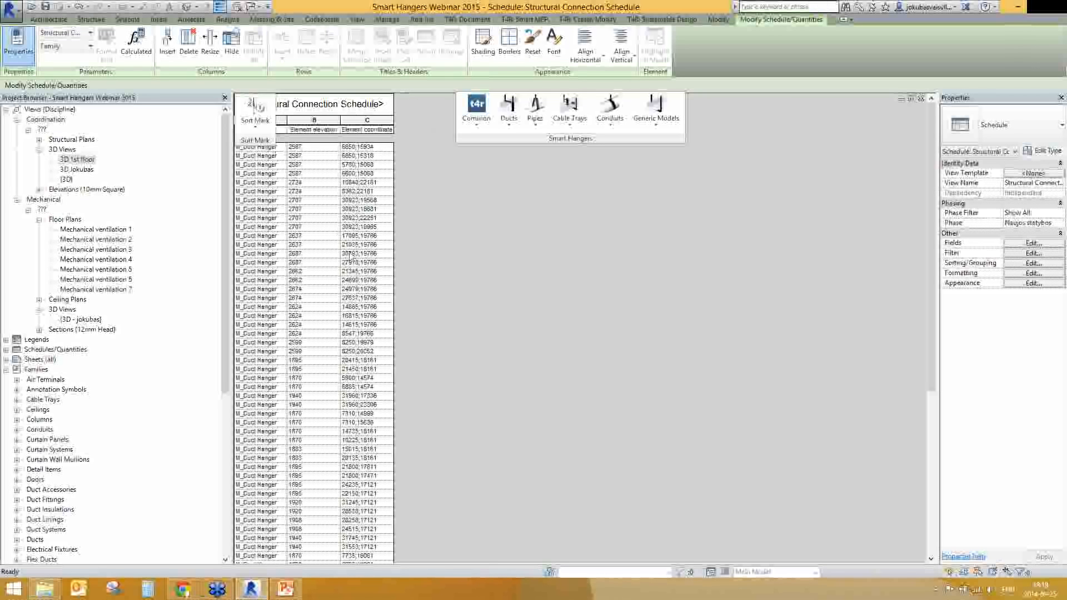
left_click(297, 200)
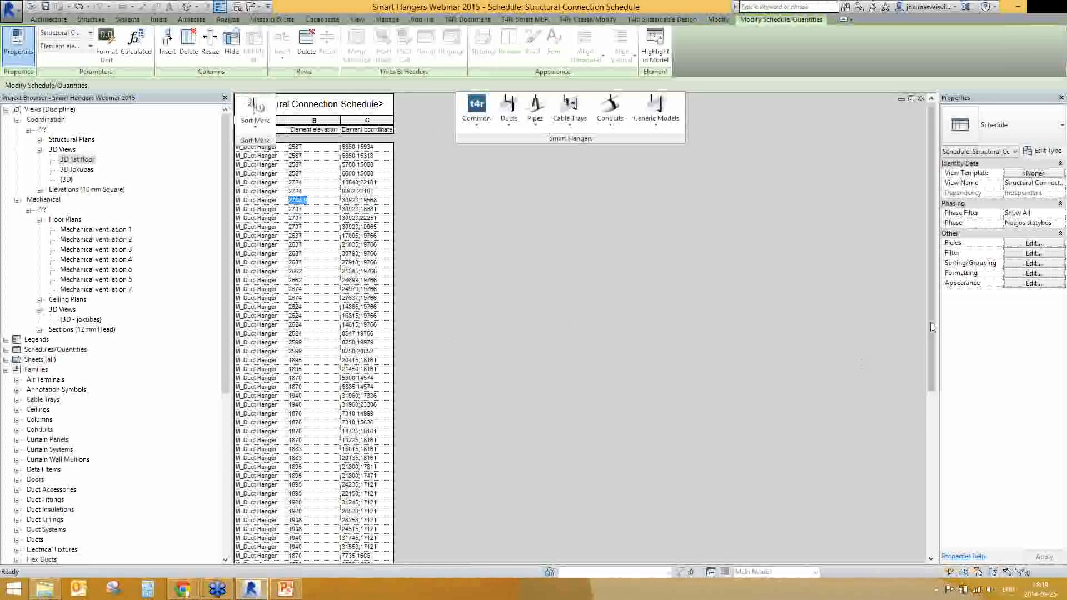
left_click_drag(930, 353, 914, 227)
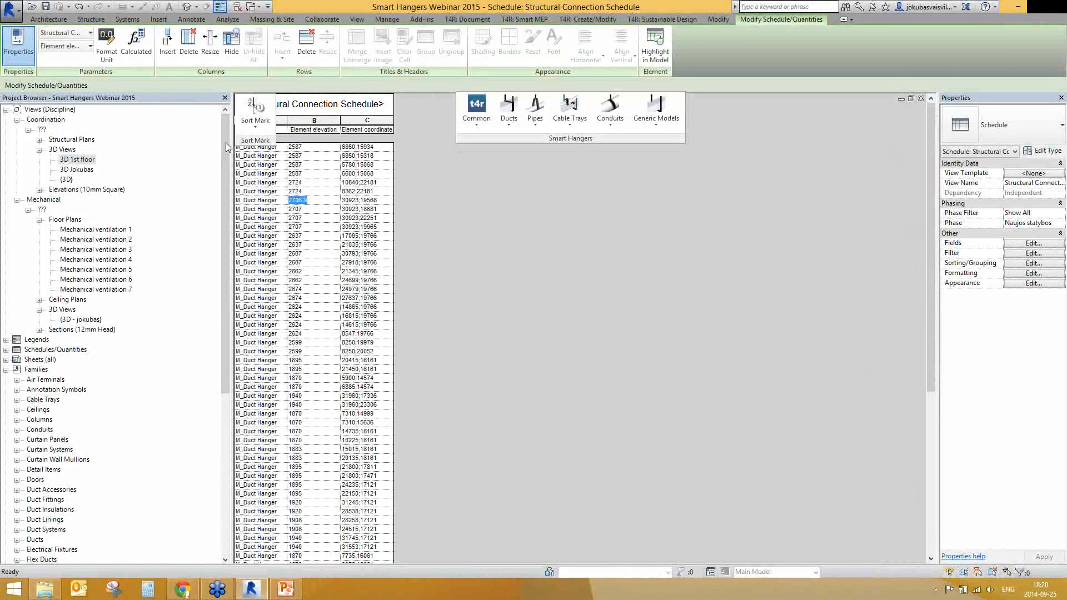
left_click(530, 167)
left_click_drag(250, 143, 704, 131)
left_click(705, 129)
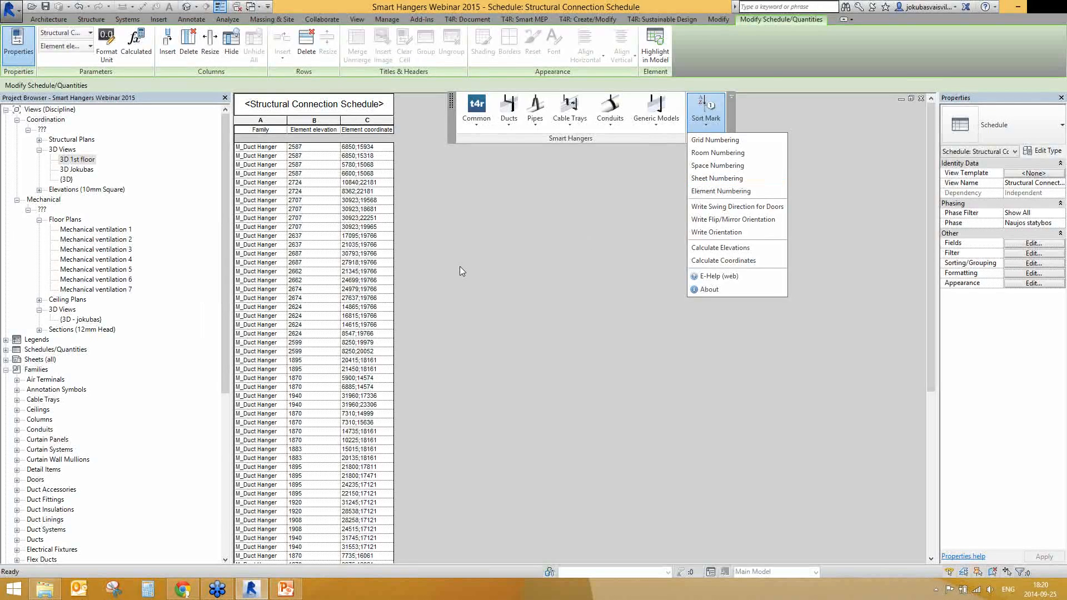
Step: Close the schedule and switch to the 3D view of the Smart Hangers Presentation 2015 Hanger IFC project
left_click(921, 101)
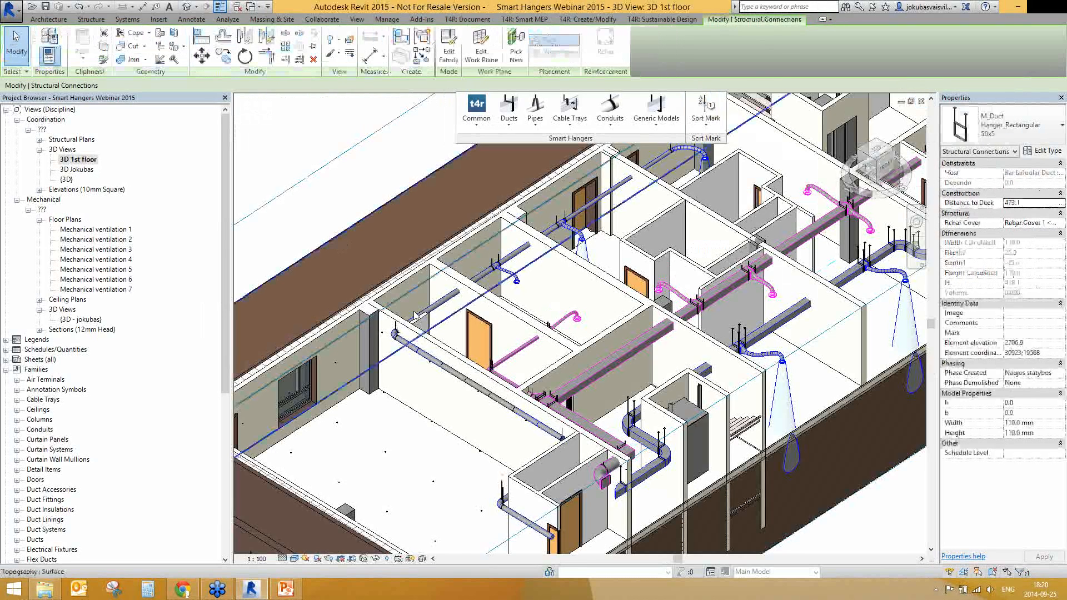
scroll(341, 243, "down", 5)
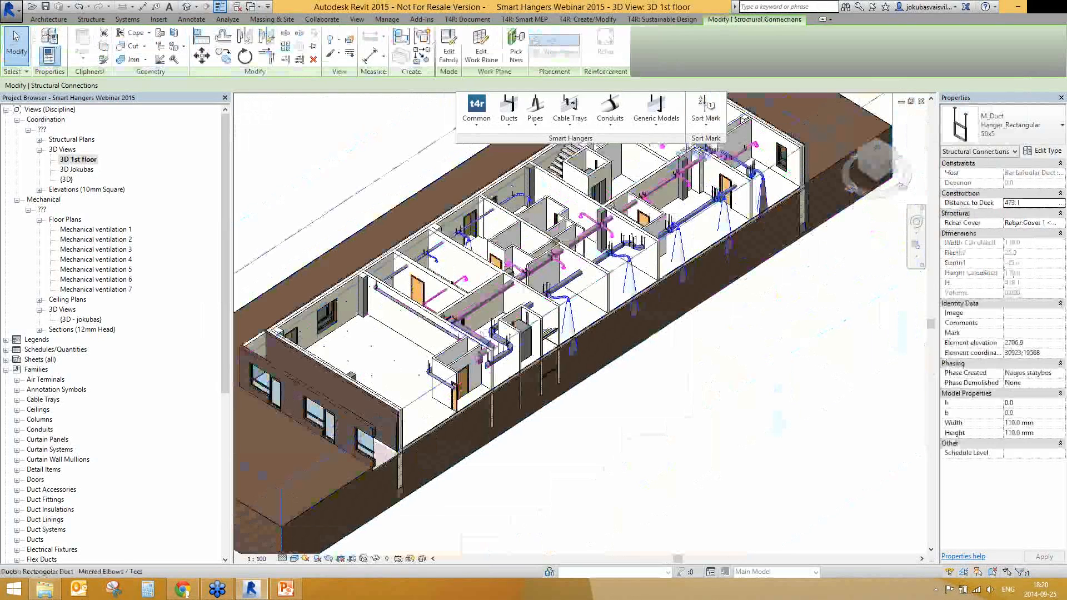
middle_click_drag(483, 335, 562, 340, "shift")
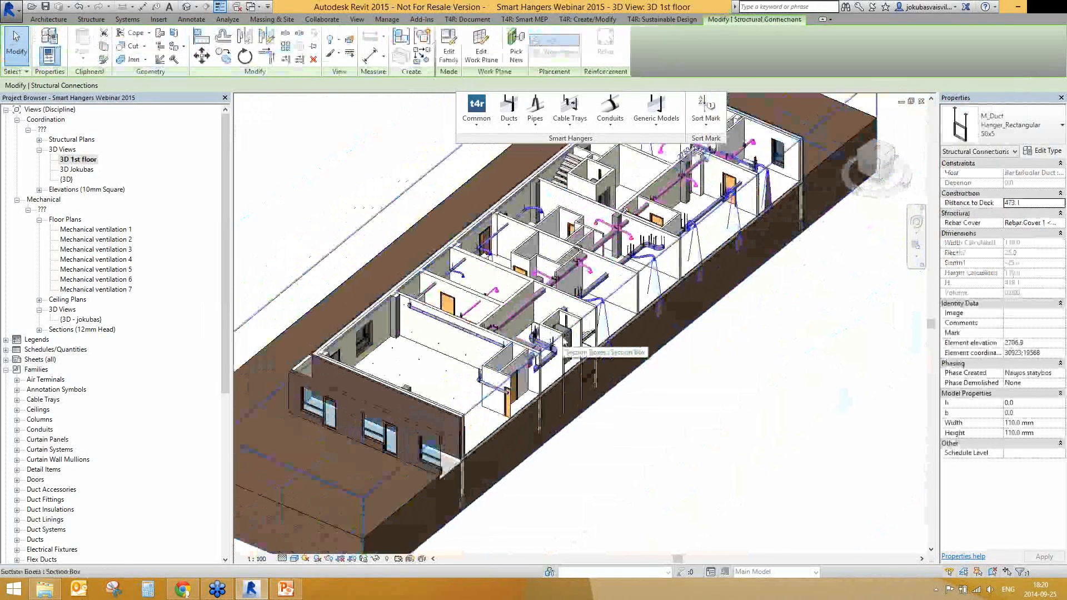
key("ctrl+Tab")
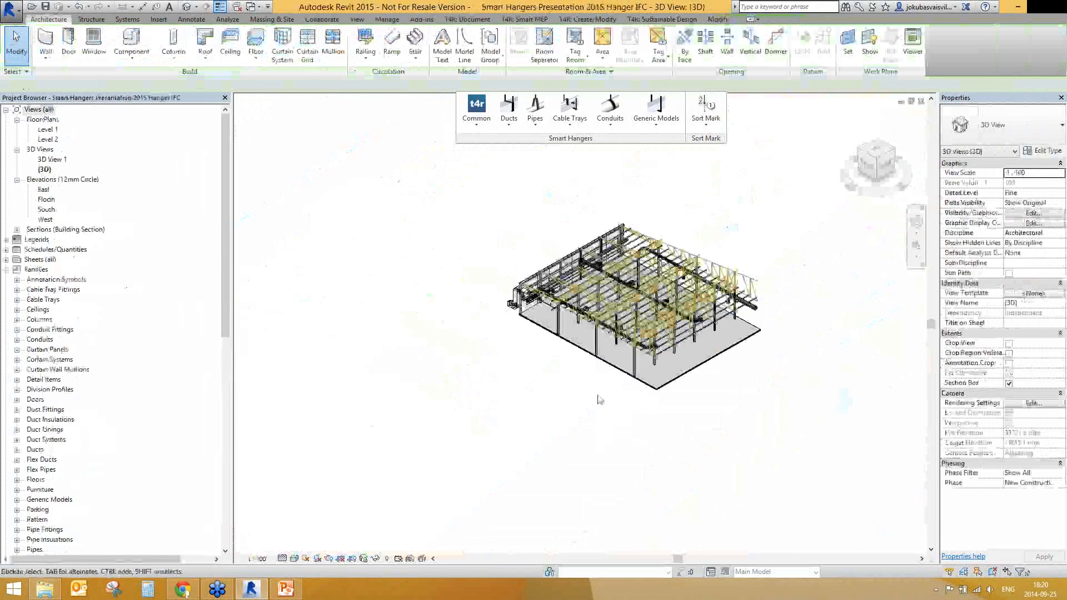
Step: Open the Replace IFC Configuration and accept pipe, rectangular, round and oval duct insulation thicknesses of 0
mouse_move(561, 423)
middle_mouse_down("shift")
mouse_move(592, 422)
mouse_move(571, 424)
middle_mouse_up("shift")
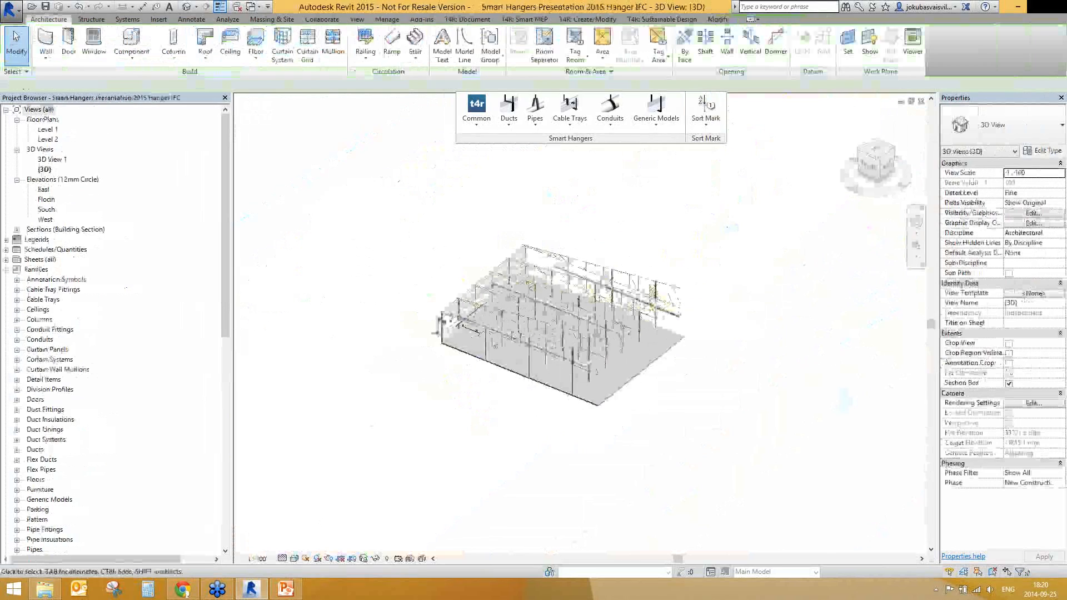
scroll(483, 347, "up", 5)
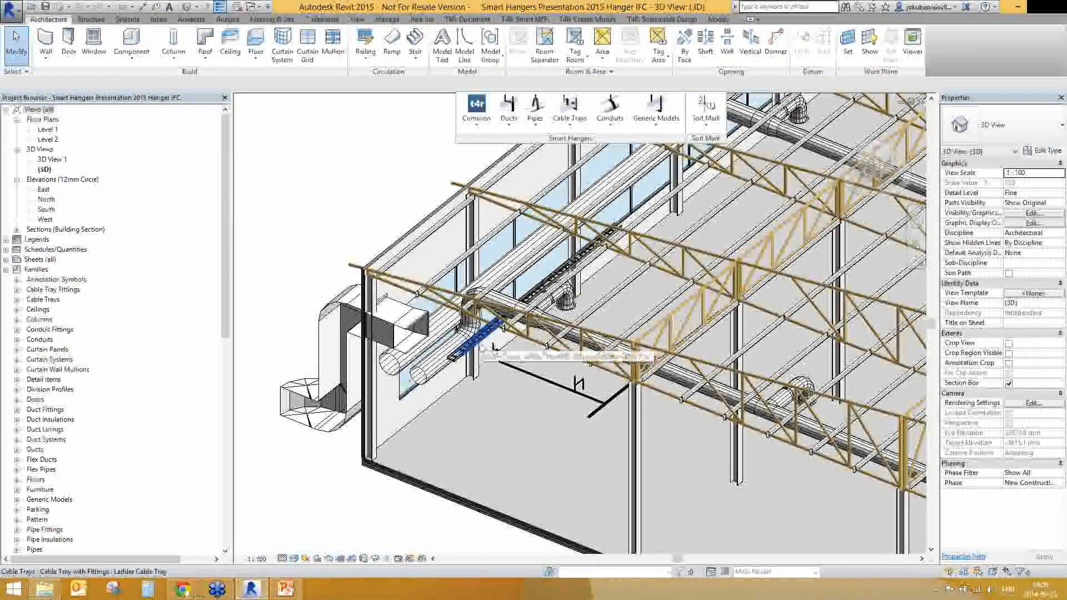
scroll(495, 378, "down", 5)
middle_click_drag(505, 406, 466, 386, "shift")
middle_click_drag(577, 286, 517, 399, "shift")
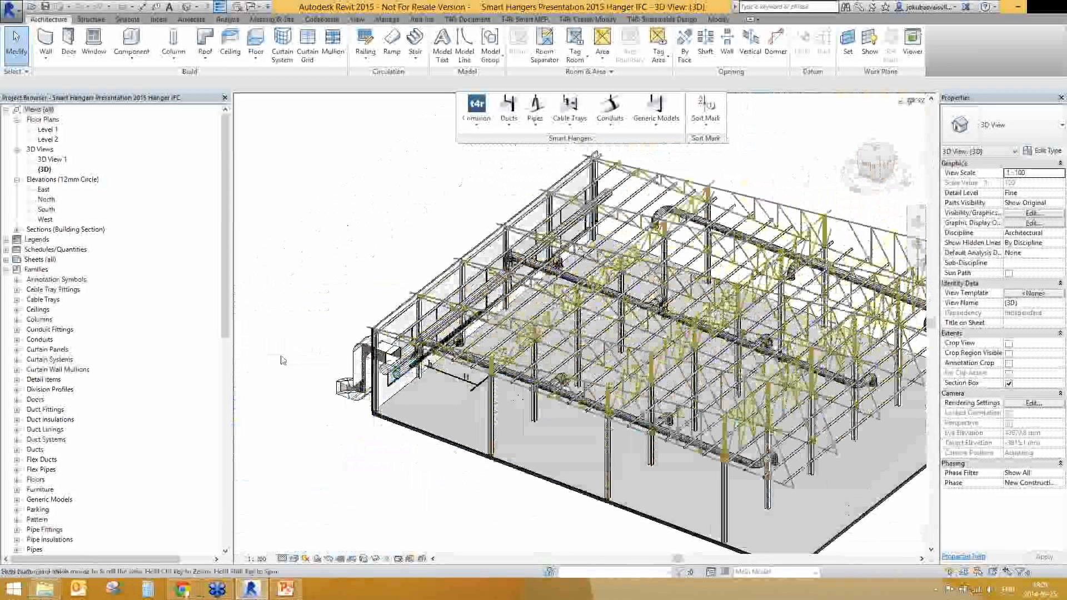
middle_click_drag(383, 371, 282, 361)
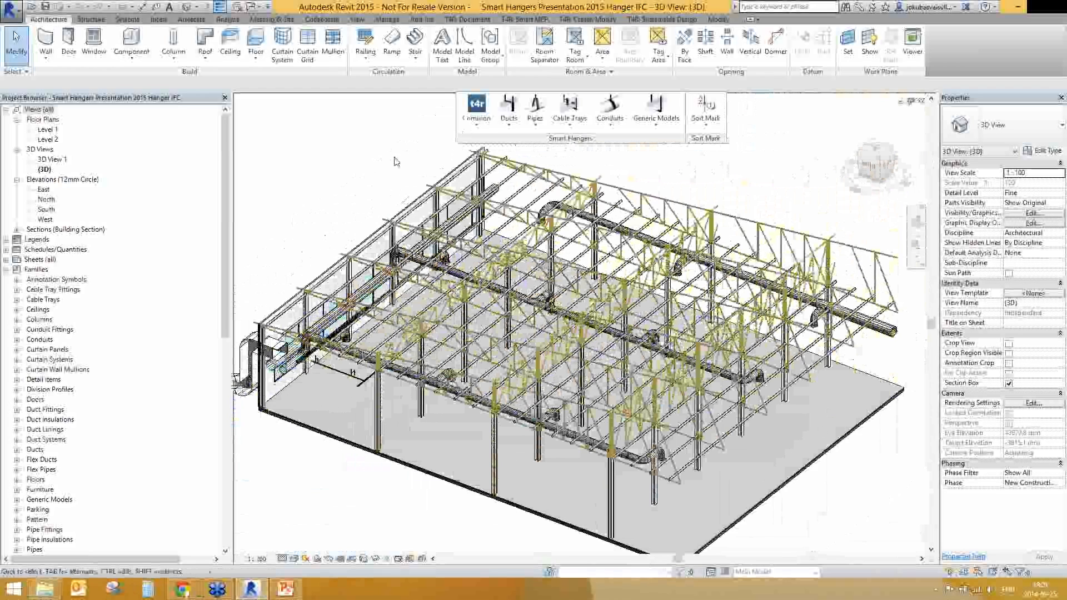
left_click(472, 117)
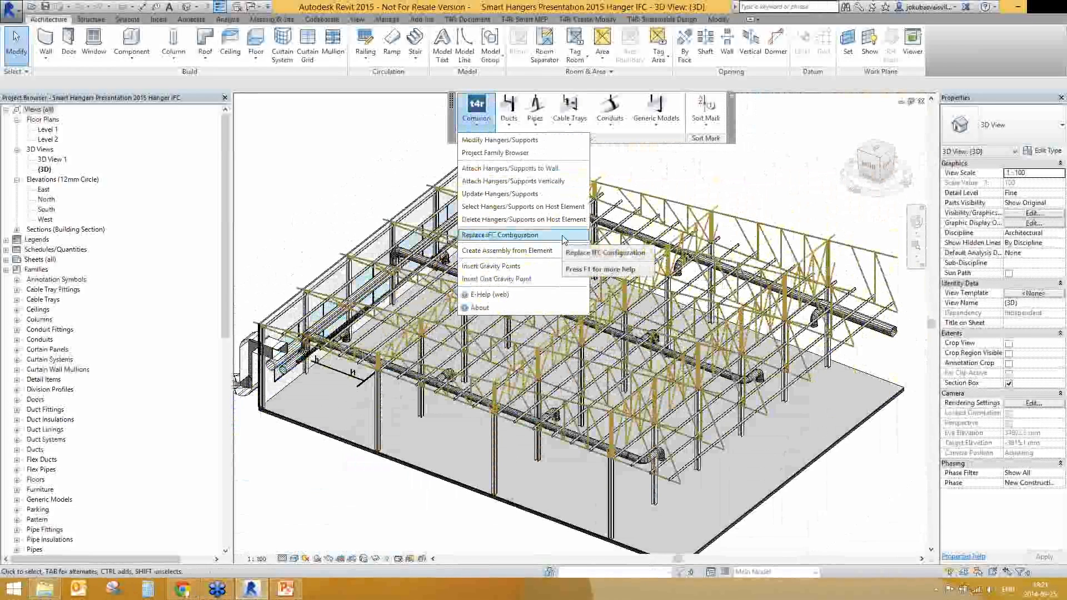
left_click(564, 239)
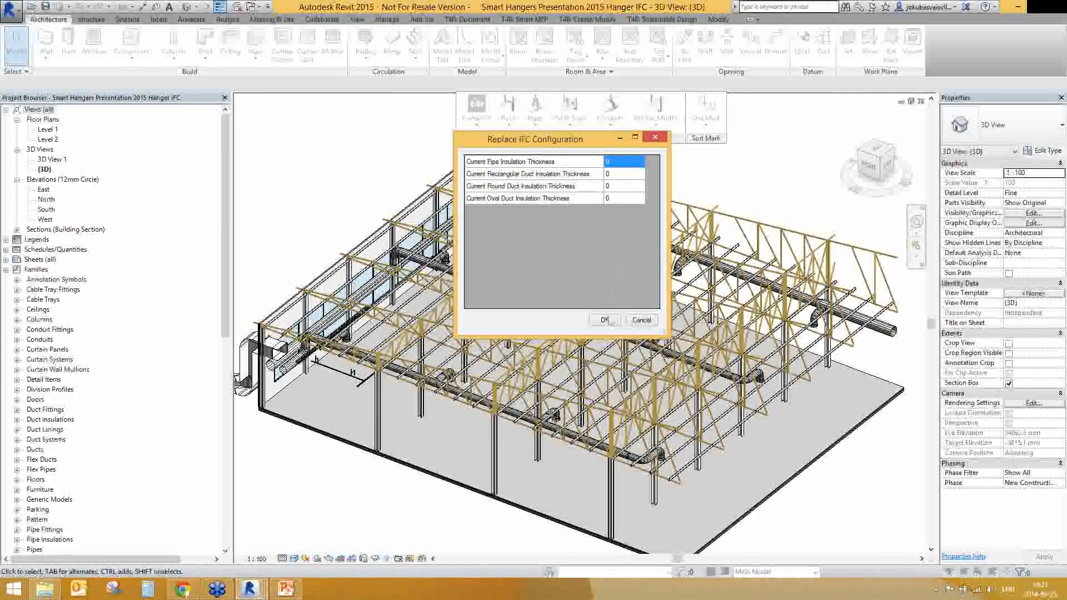
left_click(605, 320)
Step: Replace the two round IFC ducts beside the glazed wall with native ducts, deleting the old elements
left_click(508, 125)
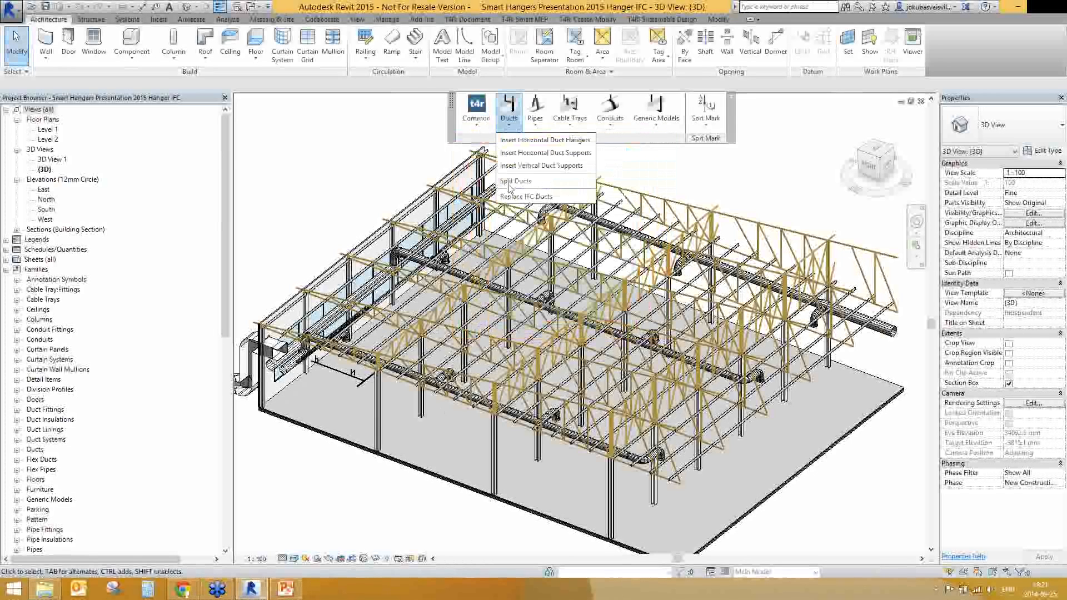
left_click(554, 196)
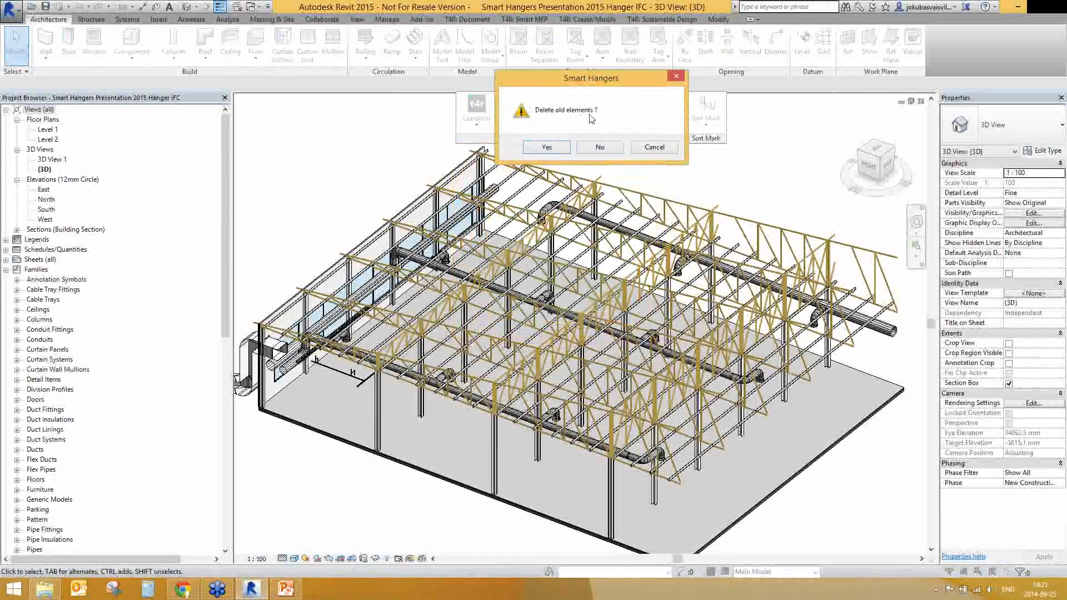
left_click(553, 149)
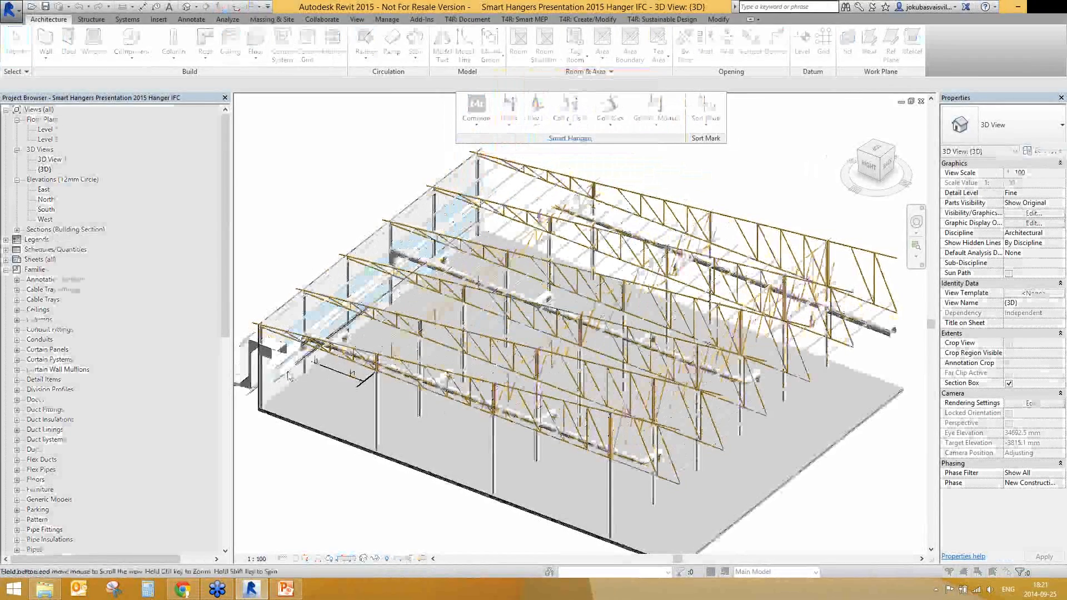
scroll(293, 363, "up", 5)
middle_click_drag(283, 391, 469, 441)
scroll(595, 393, "down", 4)
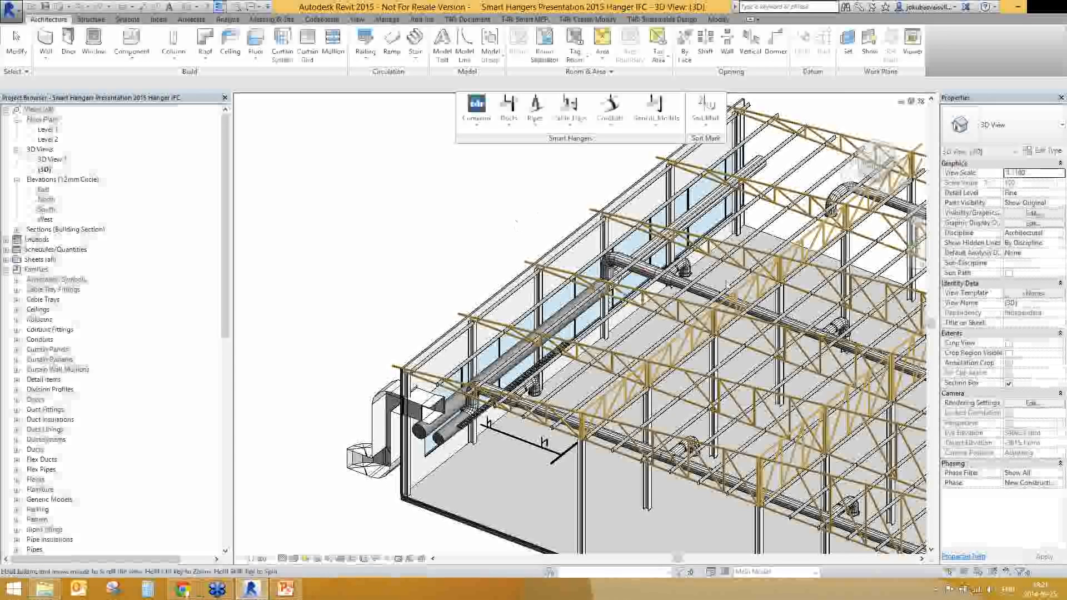
Step: Select the whole model and filter the selection to the Ducts category only
scroll(729, 285, "down", 4)
left_click_drag(806, 500, 278, 161)
left_click(448, 44)
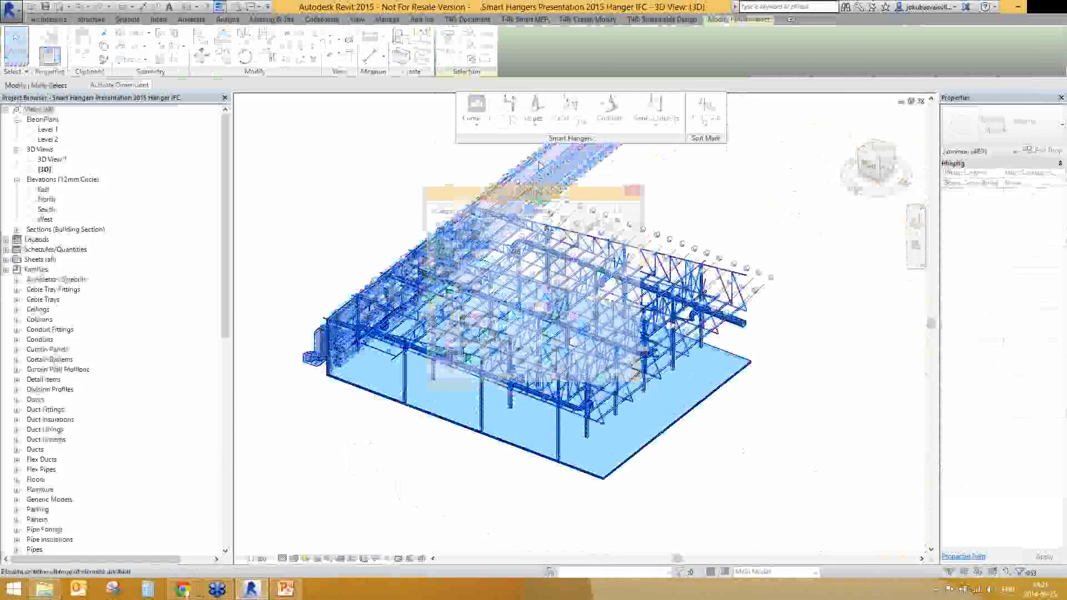
left_click(604, 240)
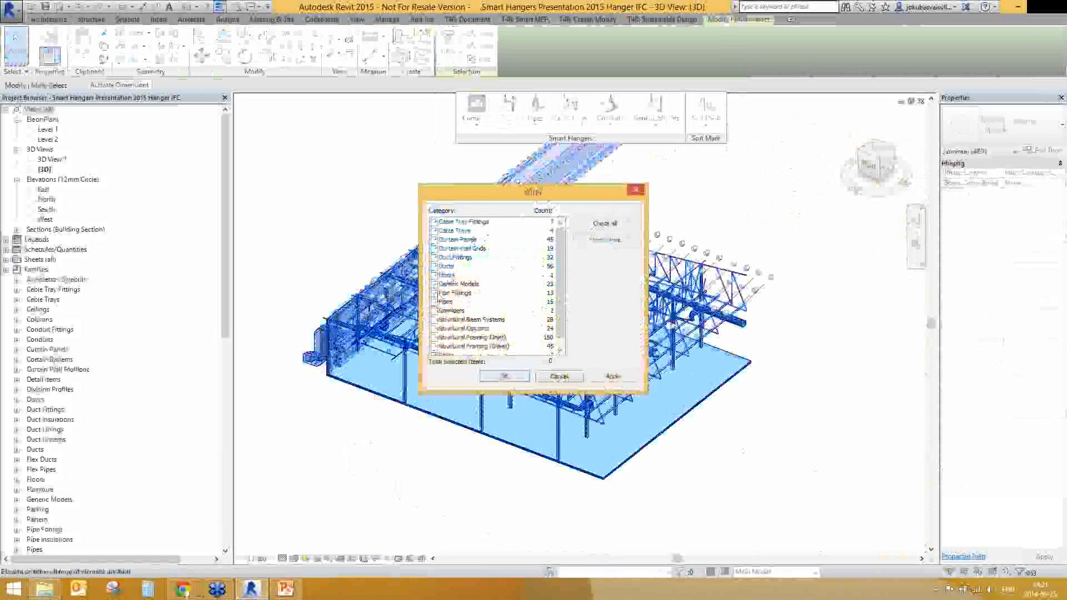
left_click(435, 266)
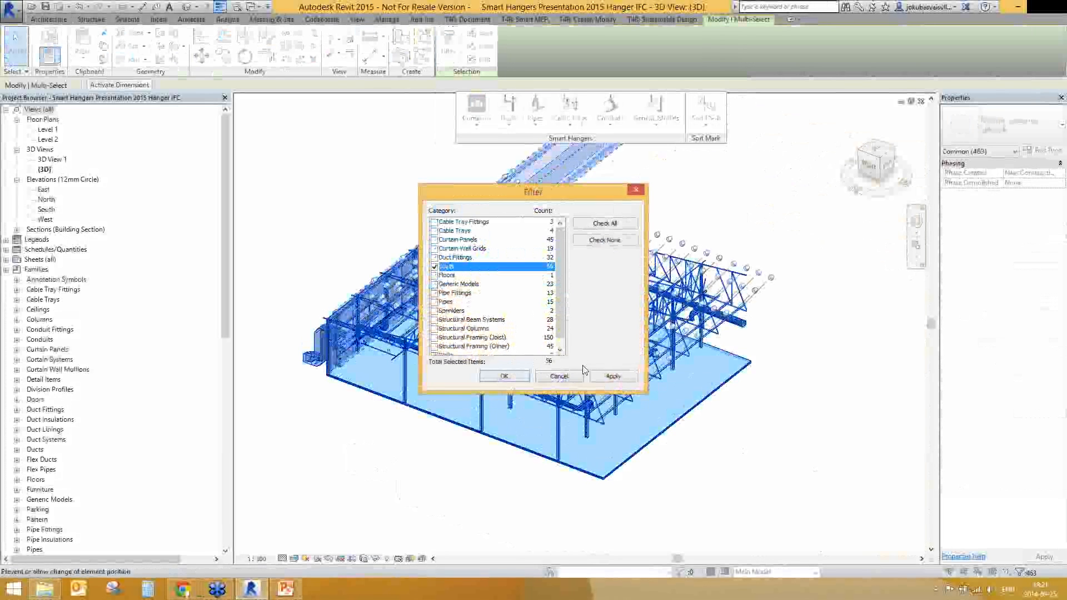
left_click(504, 376)
Step: Run Replace IFC Ducts on all selected ducts, deleting the old elements, and inspect the replaced ducts under the trusses
left_click(509, 106)
left_click(538, 195)
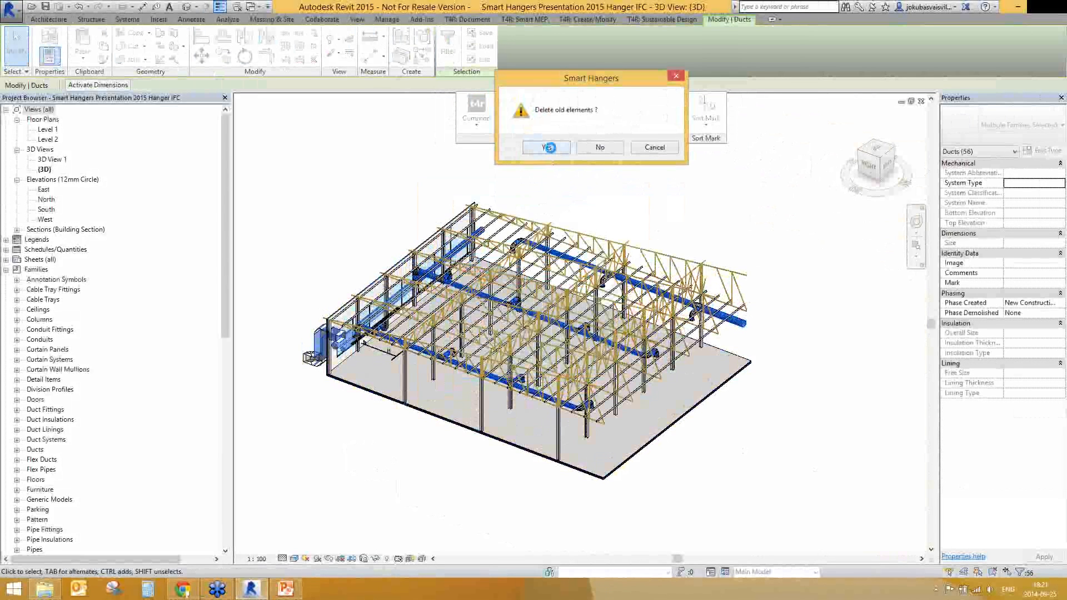
left_click(548, 148)
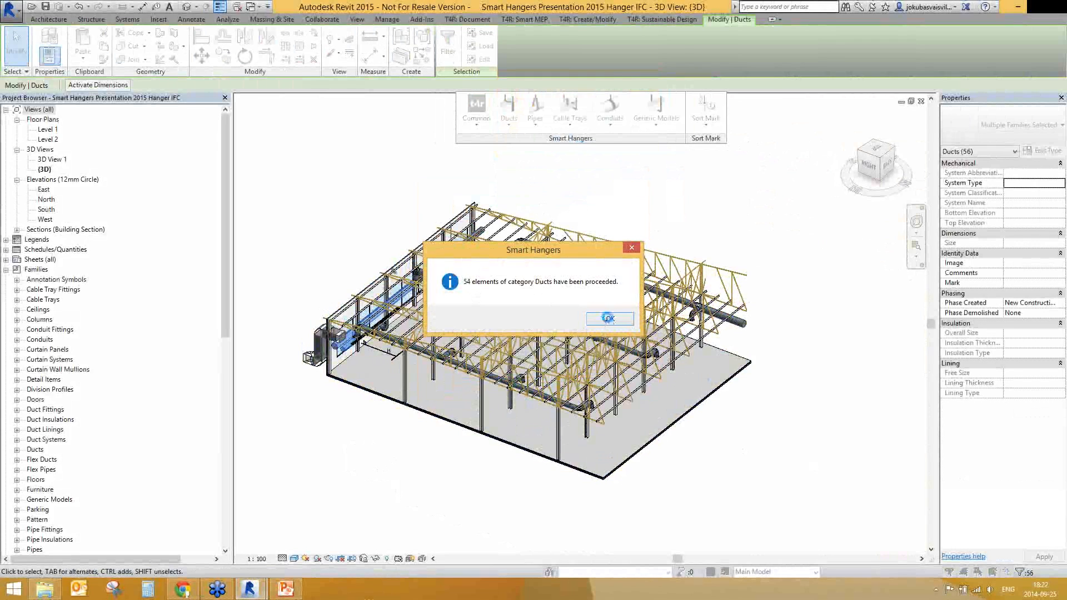
left_click(608, 318)
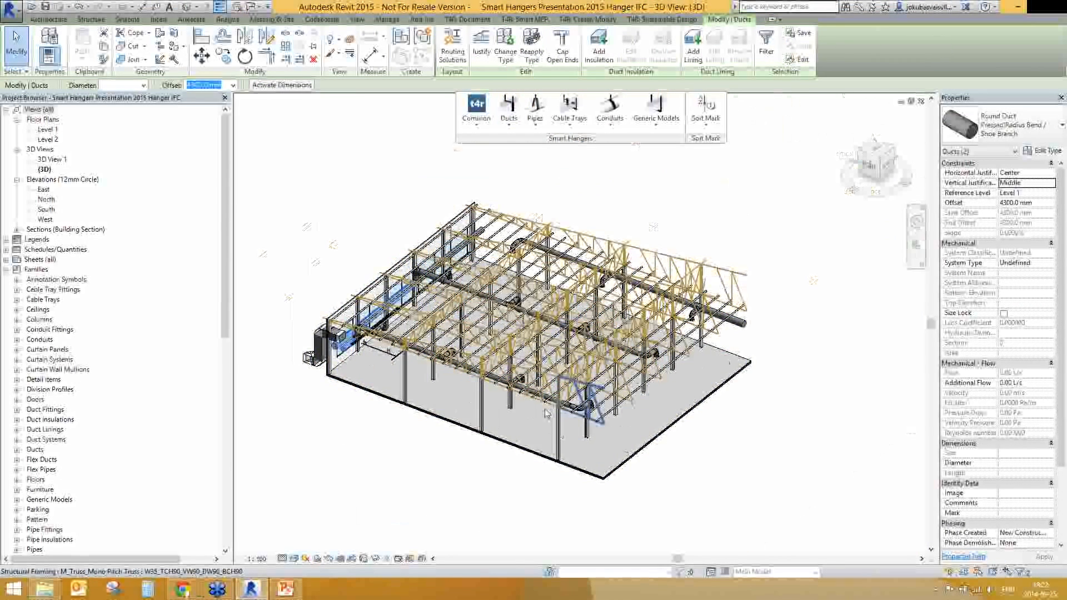
scroll(545, 413, "up", 5)
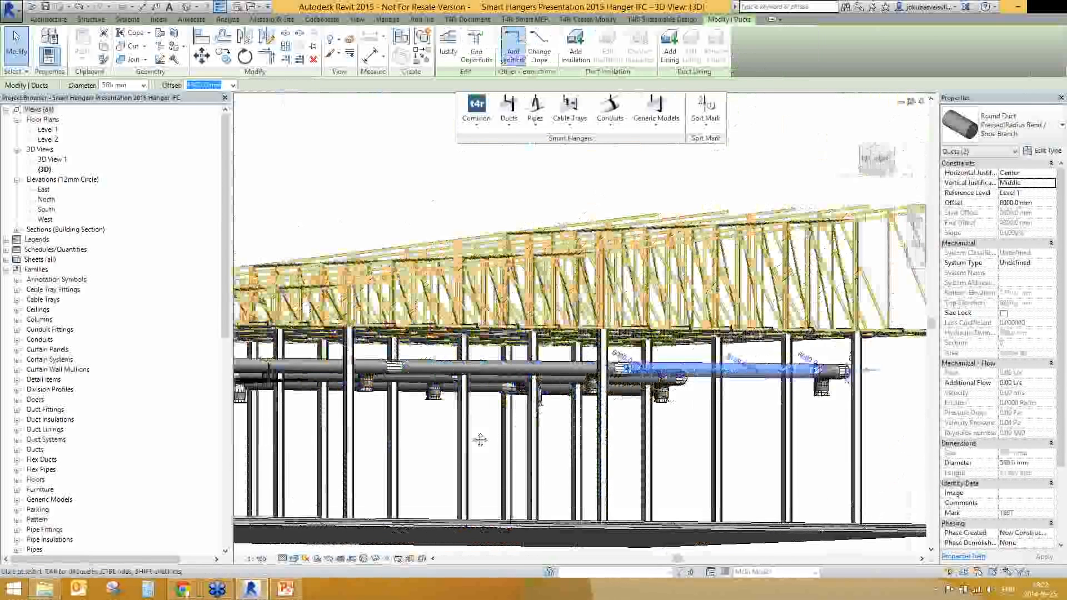
scroll(517, 483, "down", 5)
Step: Switch to the 3D - Coor view of Hanger Imperial Template Project TRIAL 2015 and select the supports hosted on the brick wall's conduit
middle_click_drag(517, 484, 587, 451, "shift")
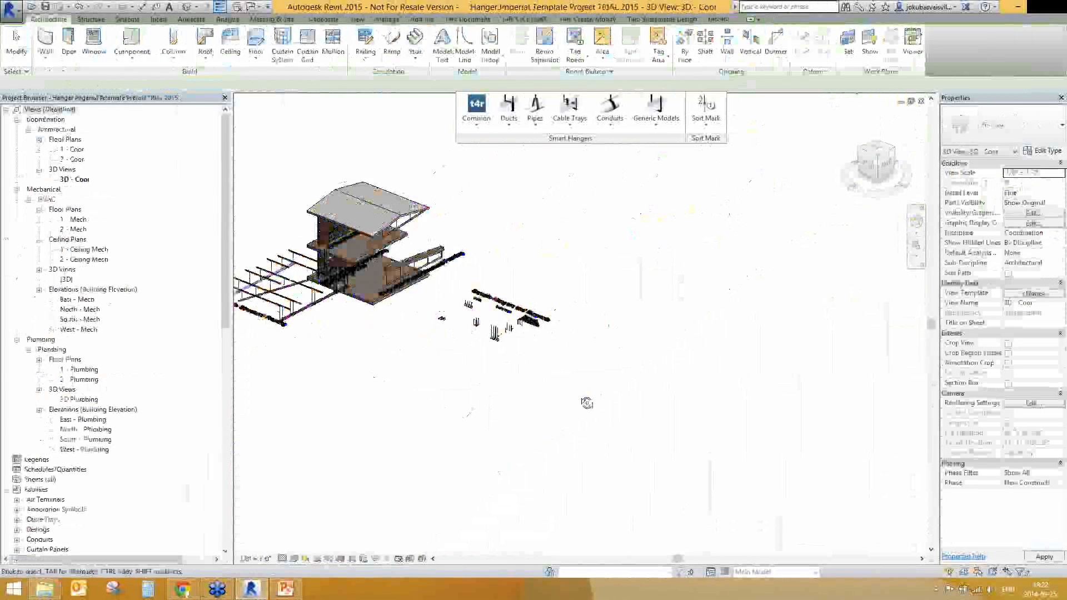
middle_click_drag(585, 405, 622, 393, "shift")
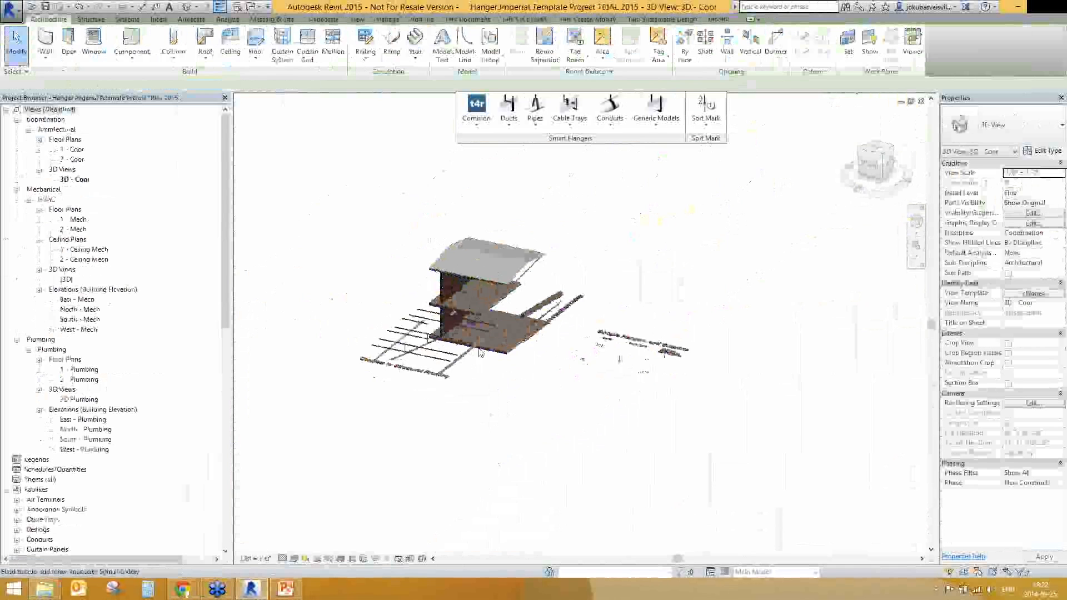
scroll(530, 385, "up", 4)
scroll(531, 385, "up", 2)
middle_click_drag(531, 384, 532, 387, "shift")
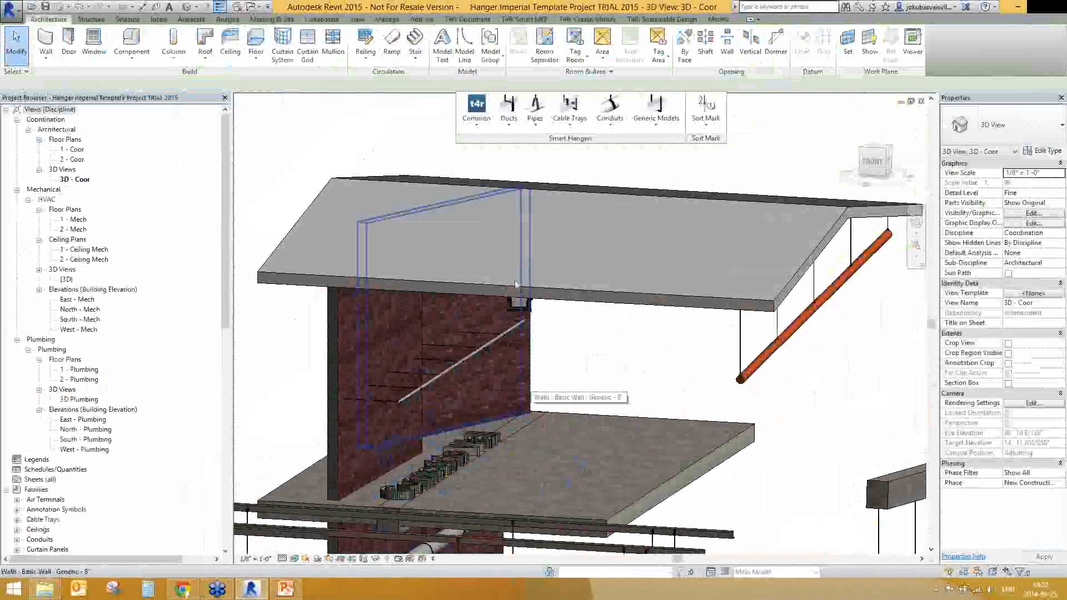
left_click(450, 372)
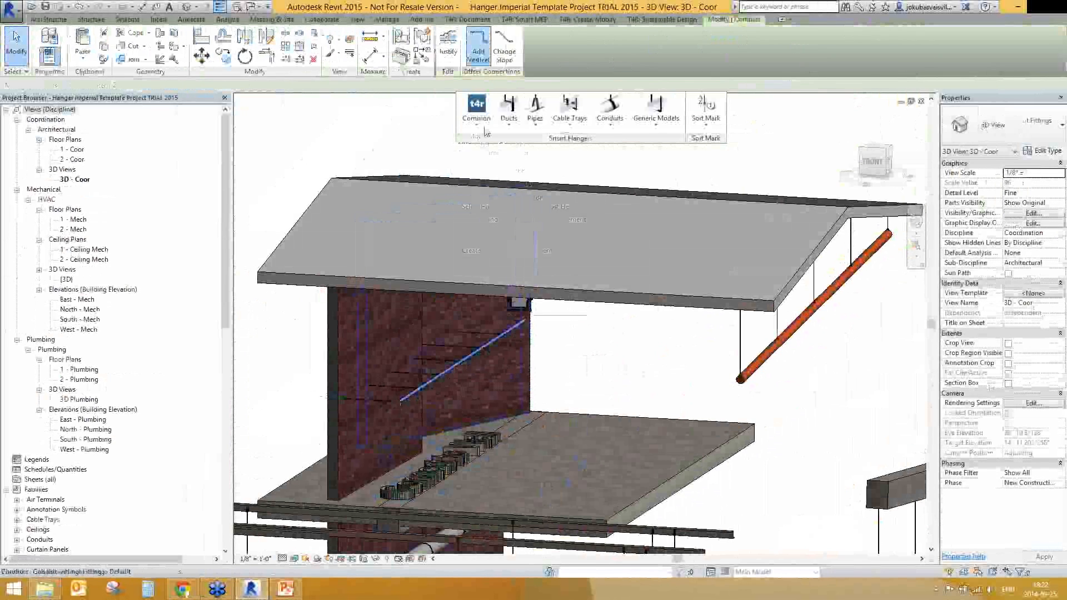
left_click(476, 108)
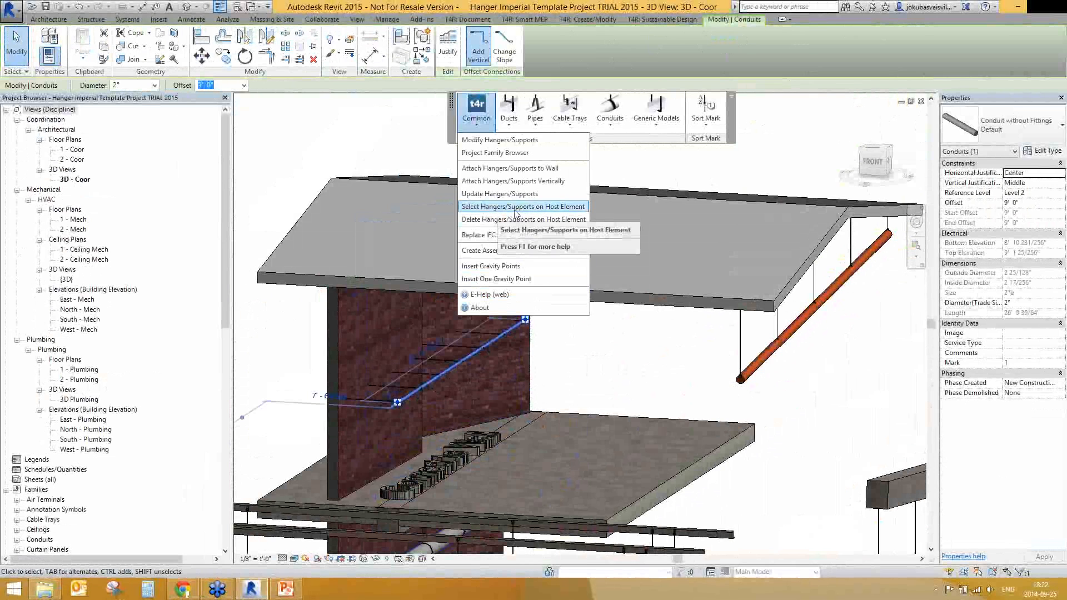
left_click(515, 208)
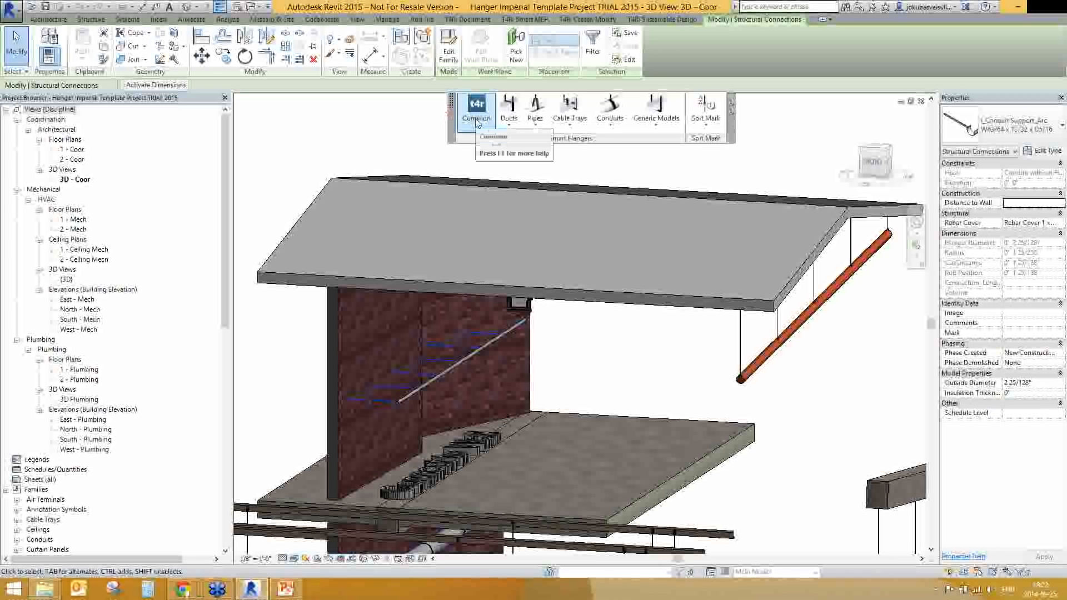
Step: Insert gravity points on the selected conduit supports and inspect them along the brick wall
left_click(473, 125)
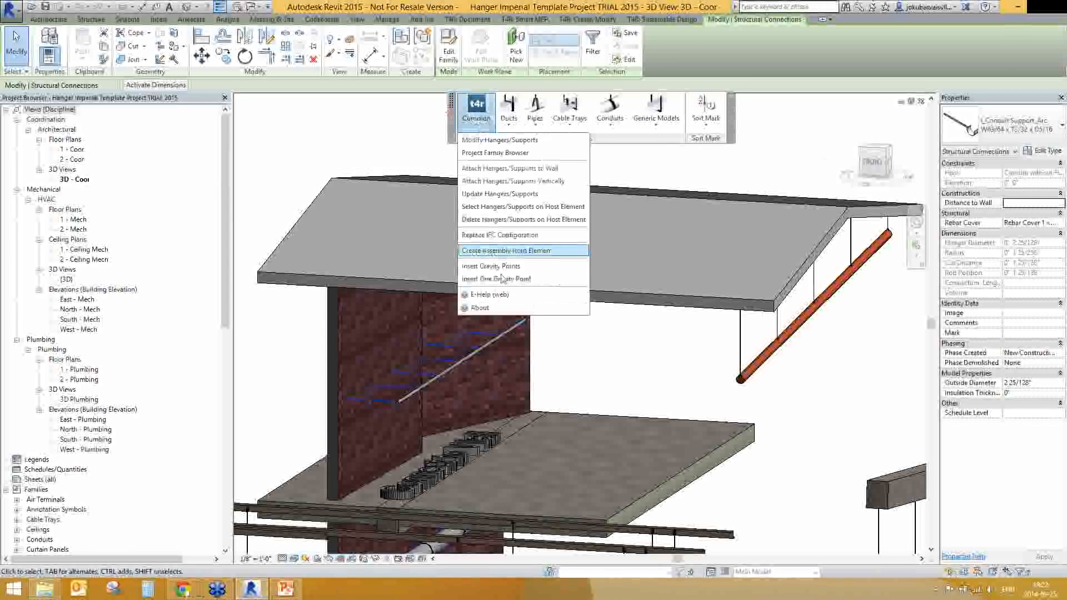
left_click(511, 267)
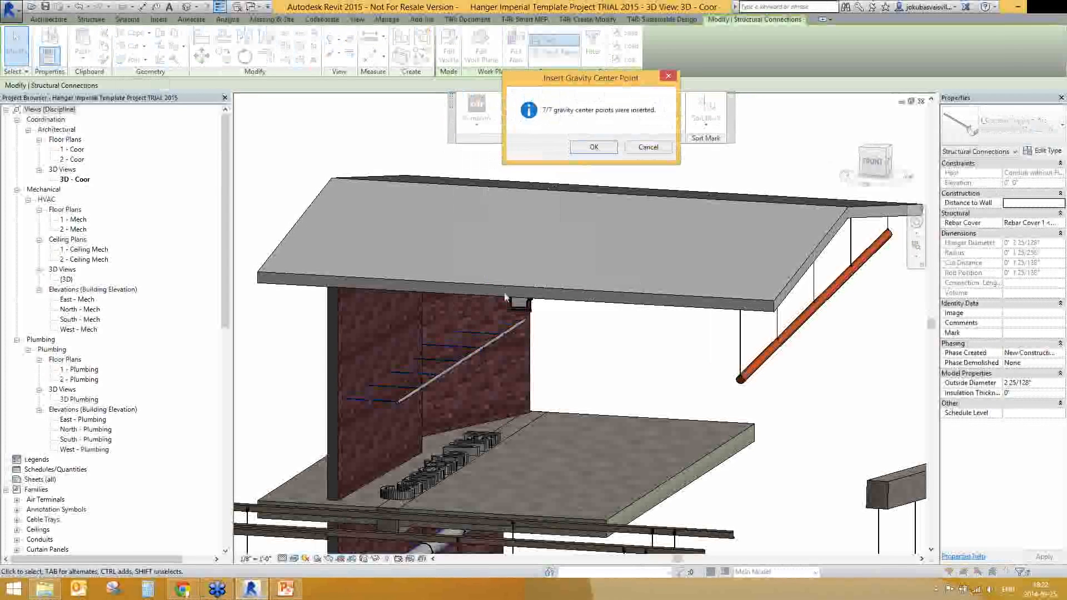
left_click(594, 146)
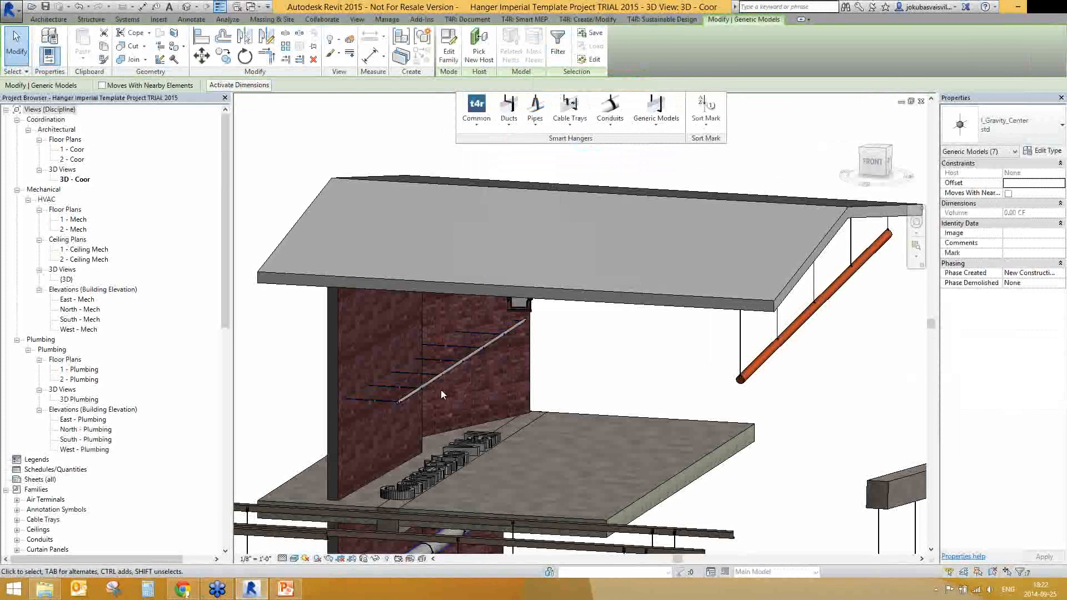
middle_click_drag(465, 422, 518, 424, "shift")
scroll(382, 428, "up", 5)
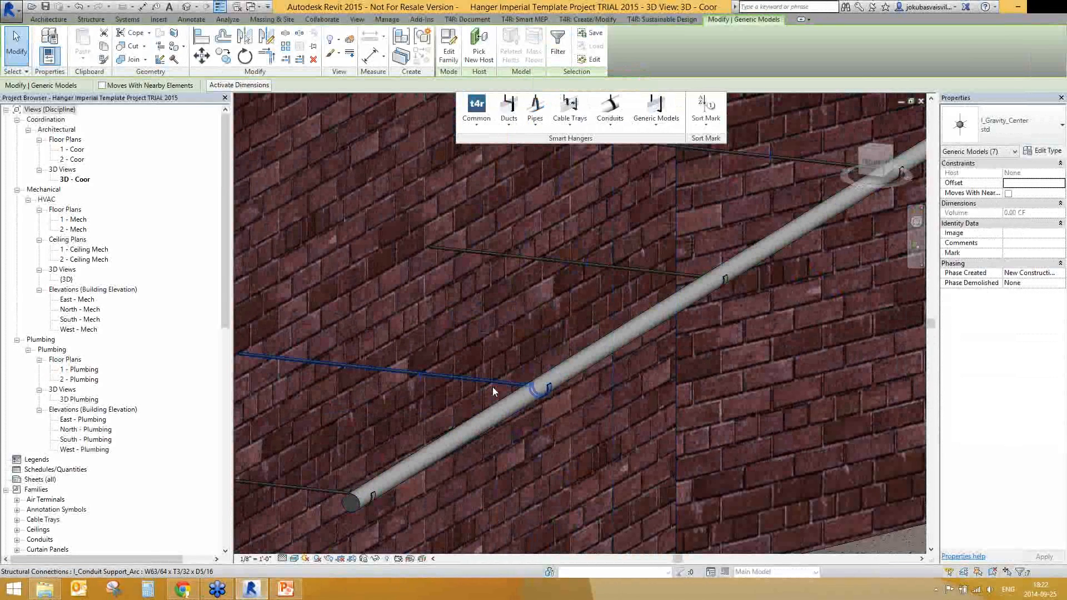
scroll(587, 331, "down", 6)
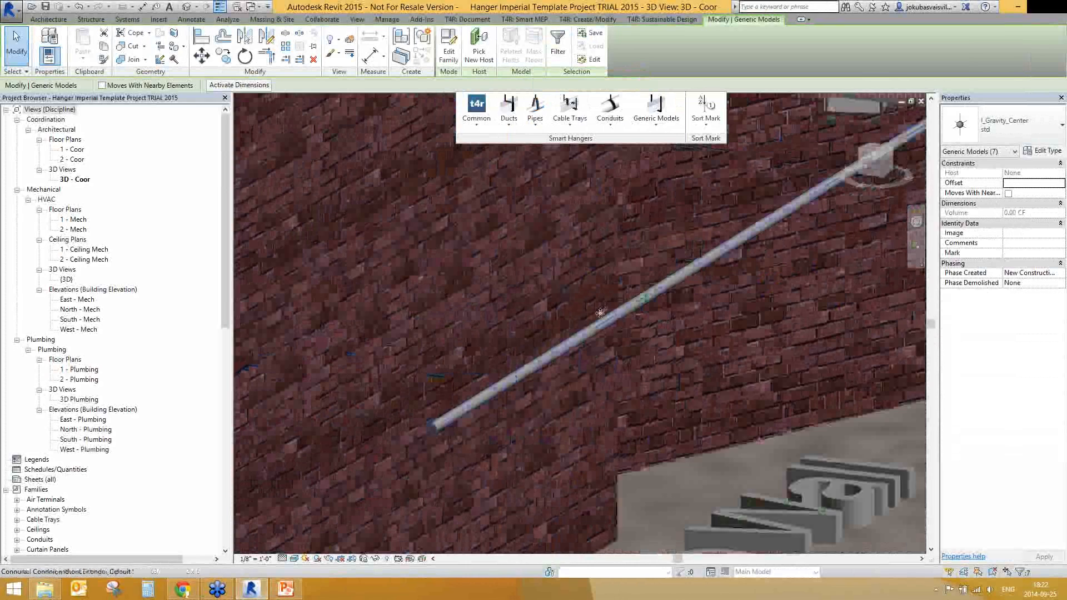
mouse_move(621, 357)
middle_mouse_down("shift")
mouse_move(653, 329)
mouse_move(640, 330)
middle_mouse_up("shift")
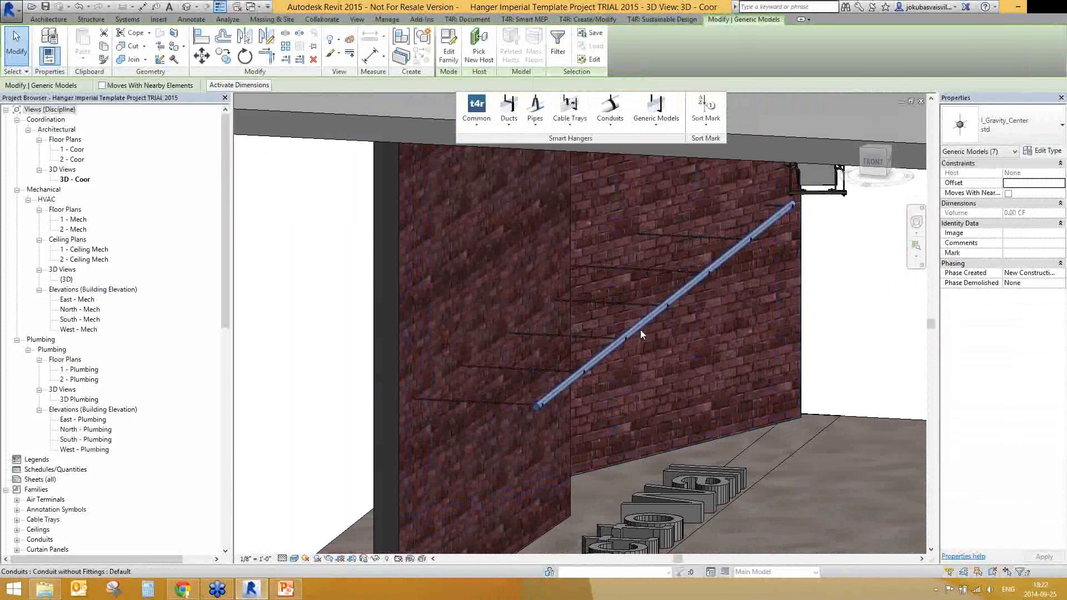
Step: Clear the selection and select the gravity point on the support rod at the conduit's near end to check its placement
left_click(477, 128)
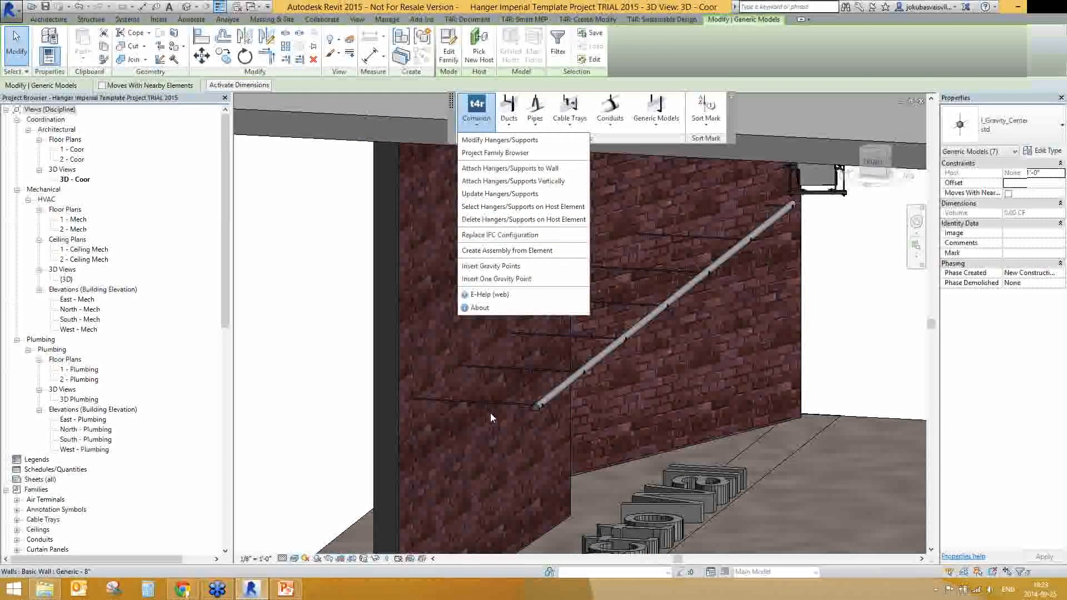
key("Escape")
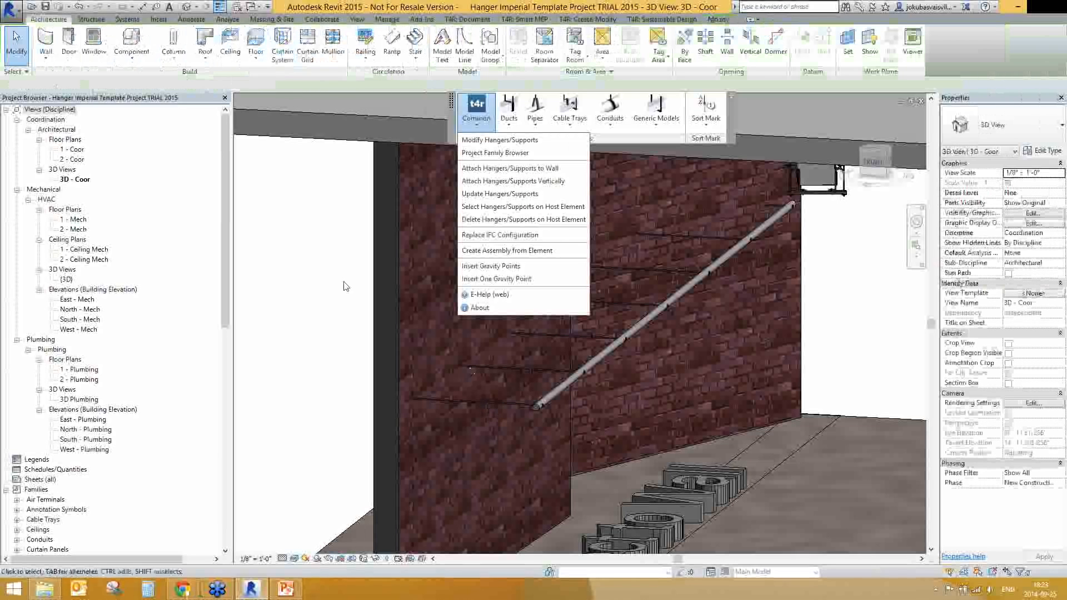
left_click(505, 362)
scroll(515, 388, "up", 5)
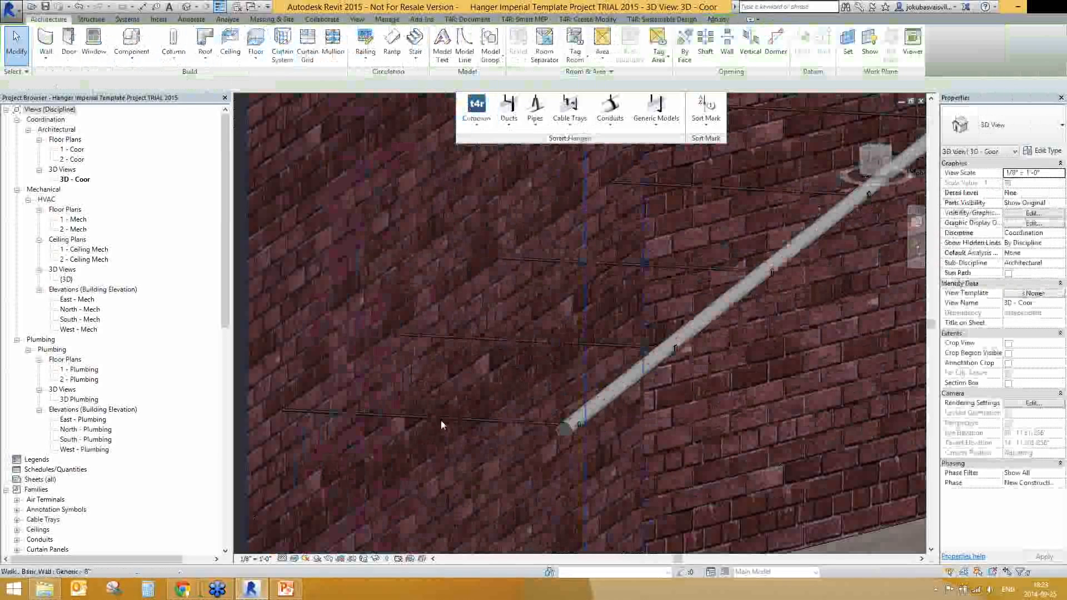
scroll(438, 426, "up", 5)
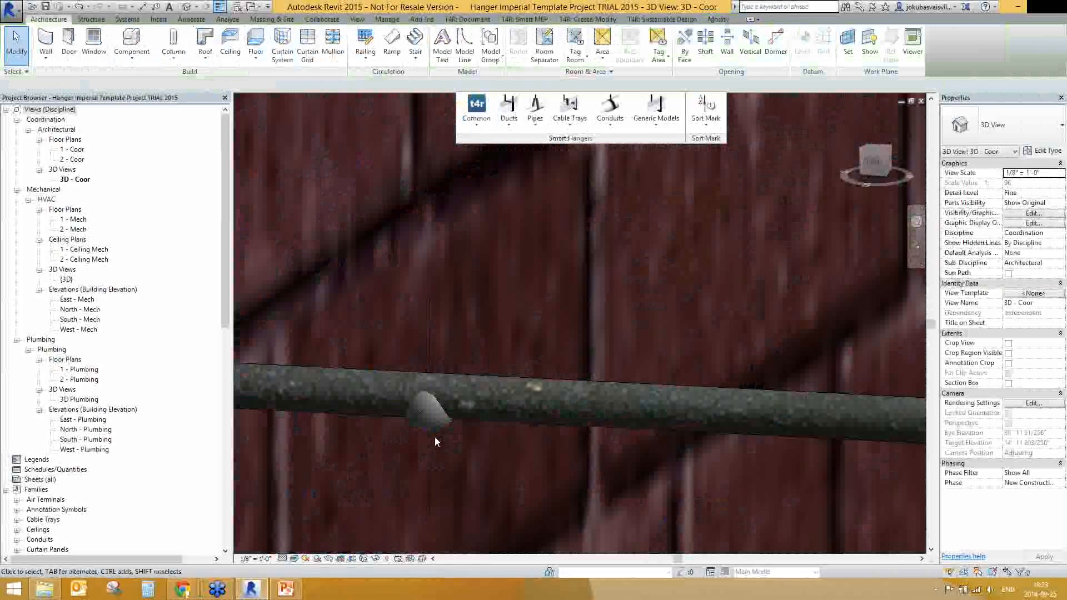
left_click(439, 417)
scroll(521, 426, "down", 3)
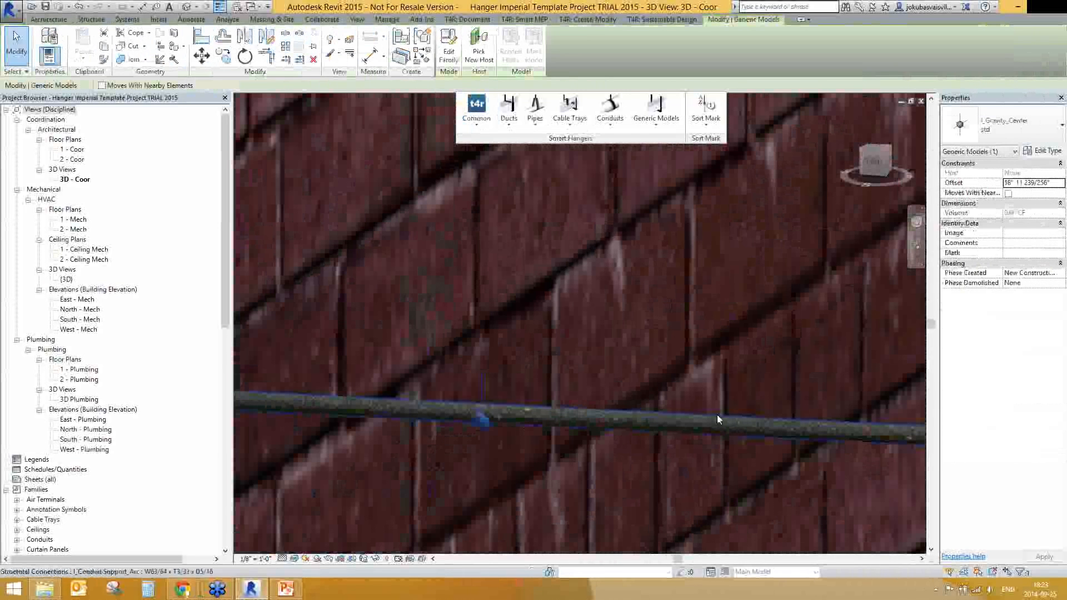
Step: Run Insert One Gravity Point on the conduit along the brick wall and show the element listed as having a problem
scroll(717, 416, "down", 5)
left_click(699, 373)
left_click(476, 118)
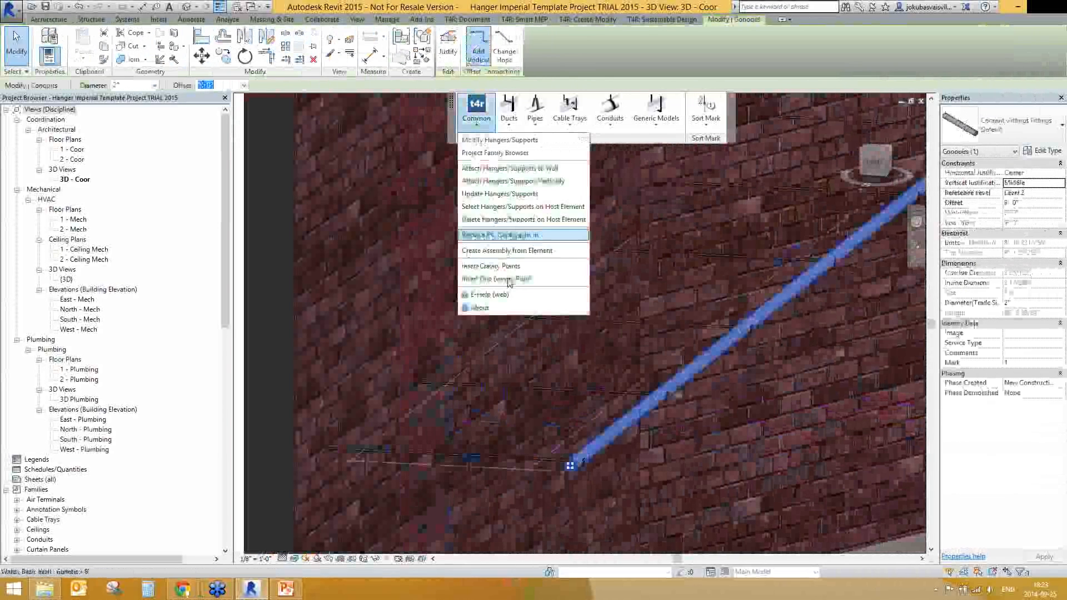
left_click(508, 281)
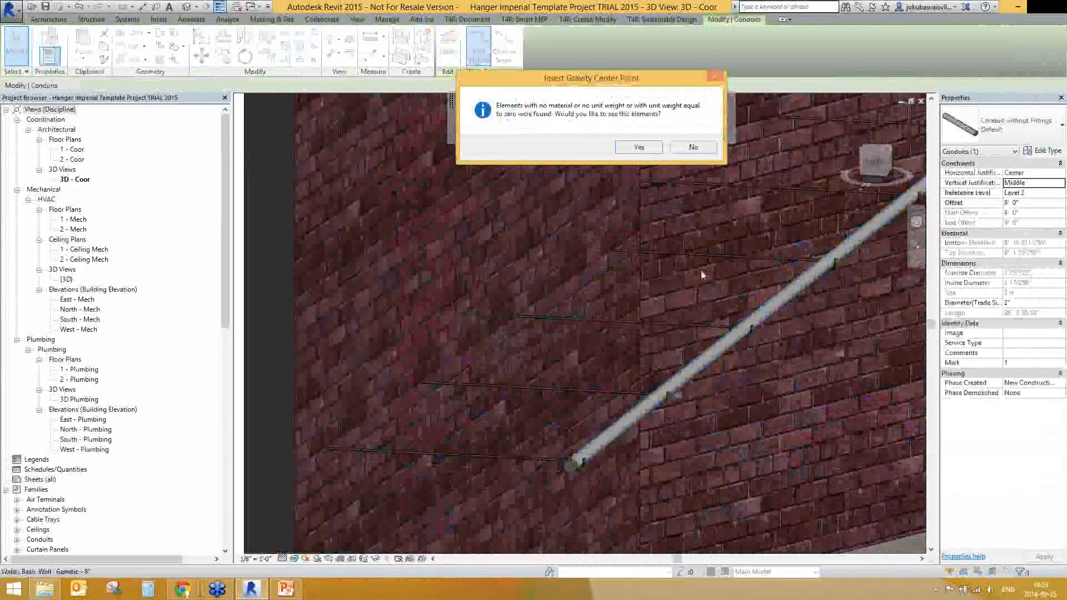
left_click(655, 151)
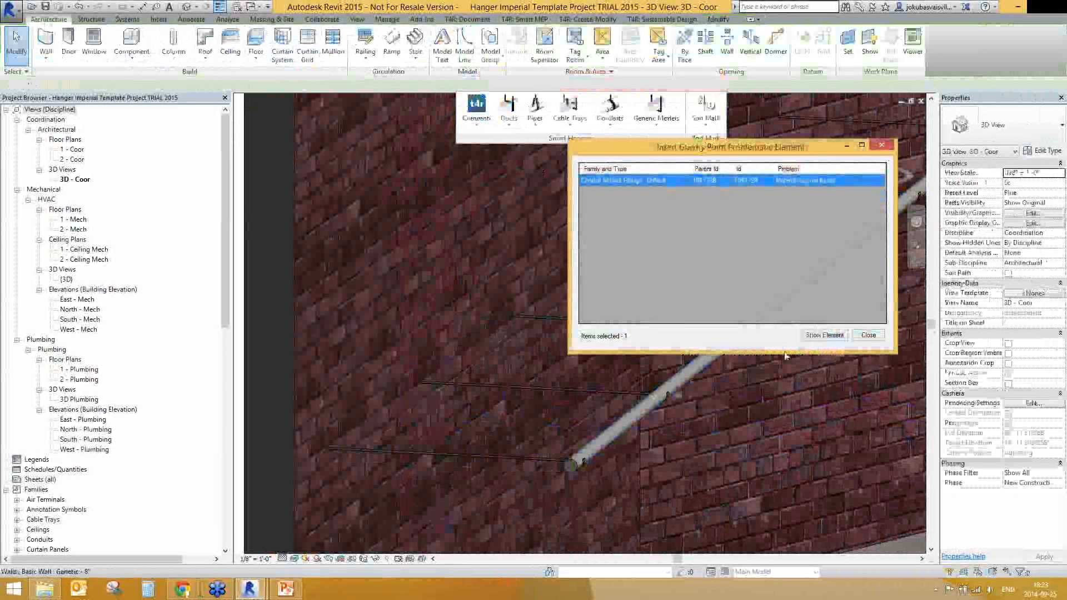
left_click(825, 335)
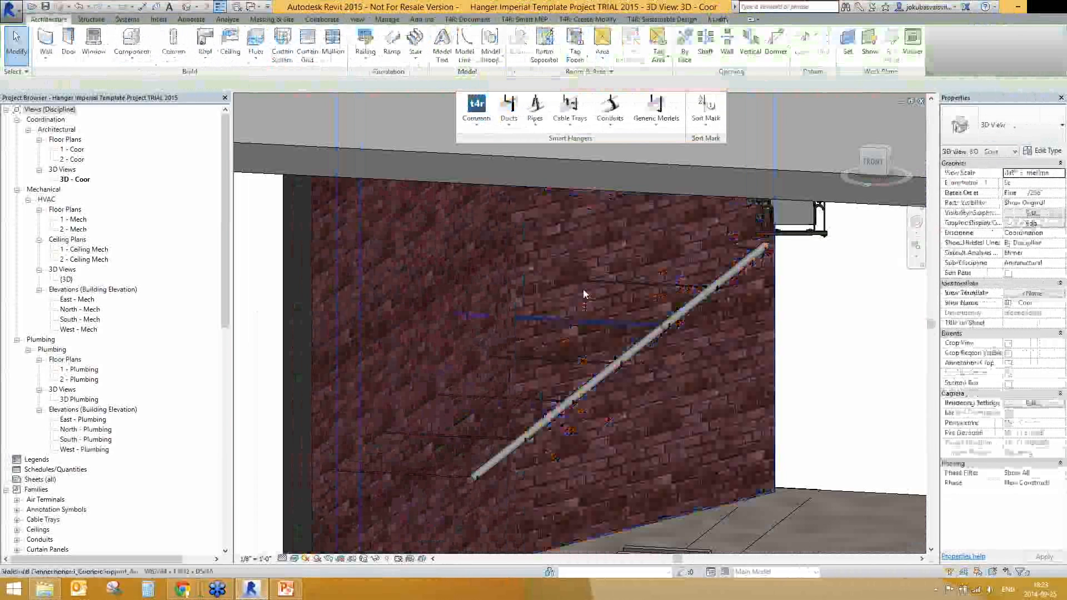
Step: Select a support on the conduit and review the Insert One Gravity Point command for it
left_click(664, 286)
left_click(476, 111)
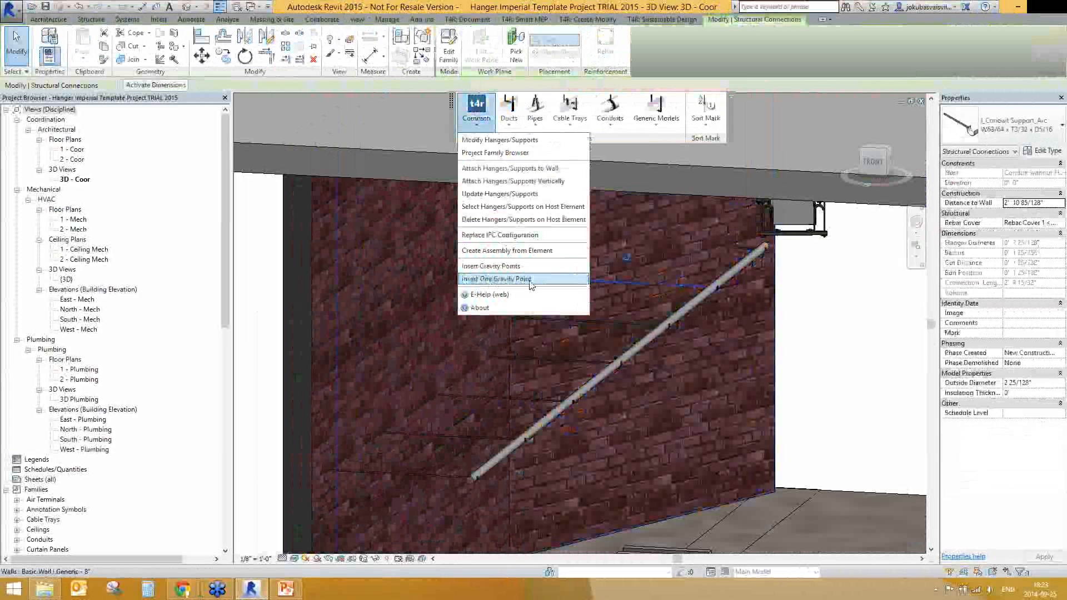
left_click(790, 346)
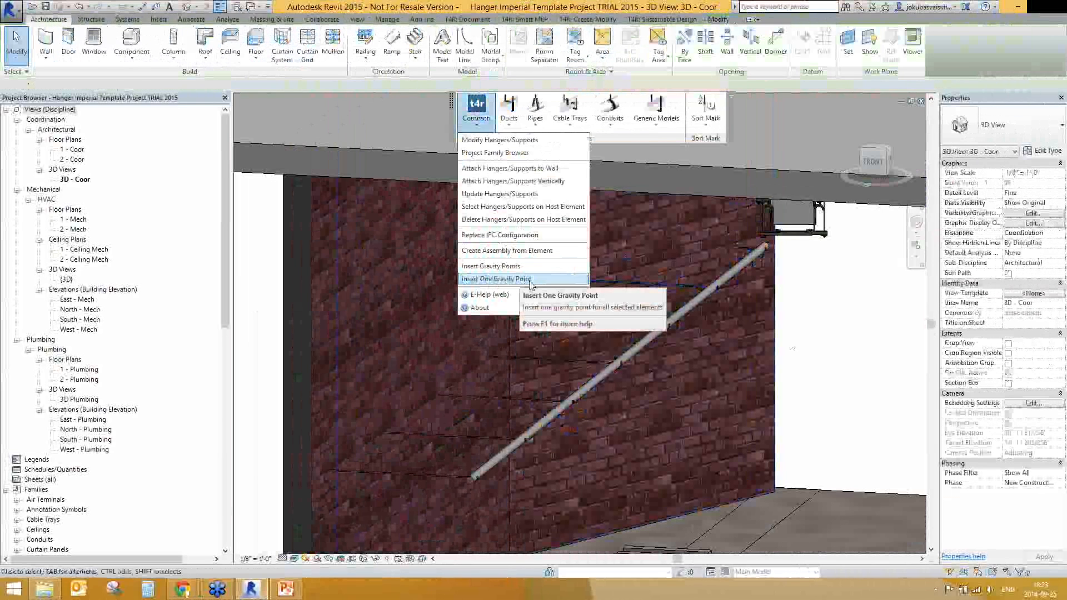
Step: Check the individual rod and circular side clamp of the support at the conduit's near end by selecting each one
scroll(676, 285, "up", 3)
middle_click_drag(675, 285, 787, 244)
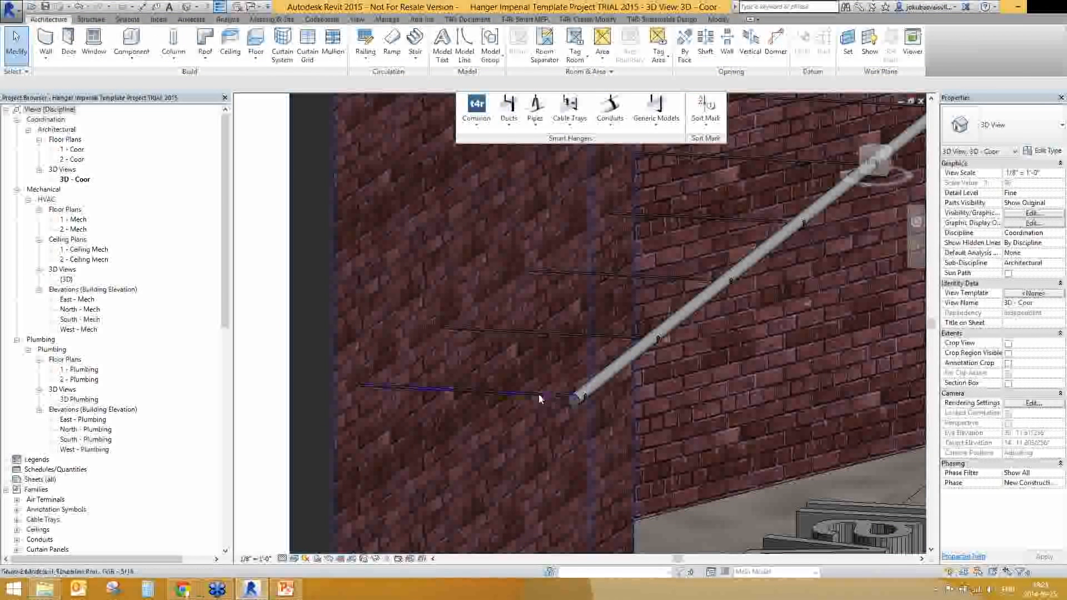
left_click(539, 398)
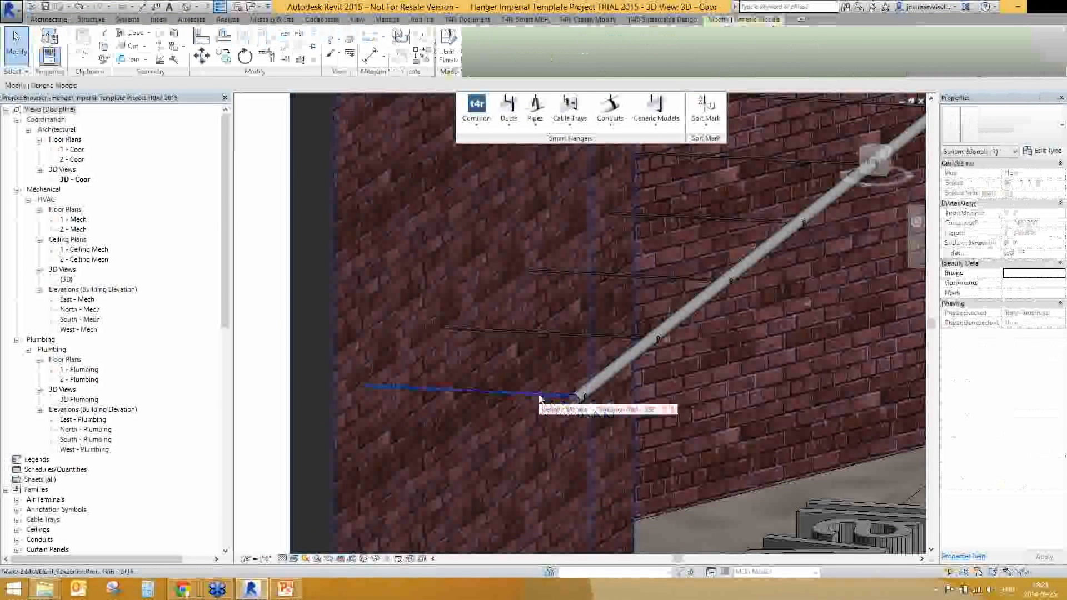
left_click(584, 397)
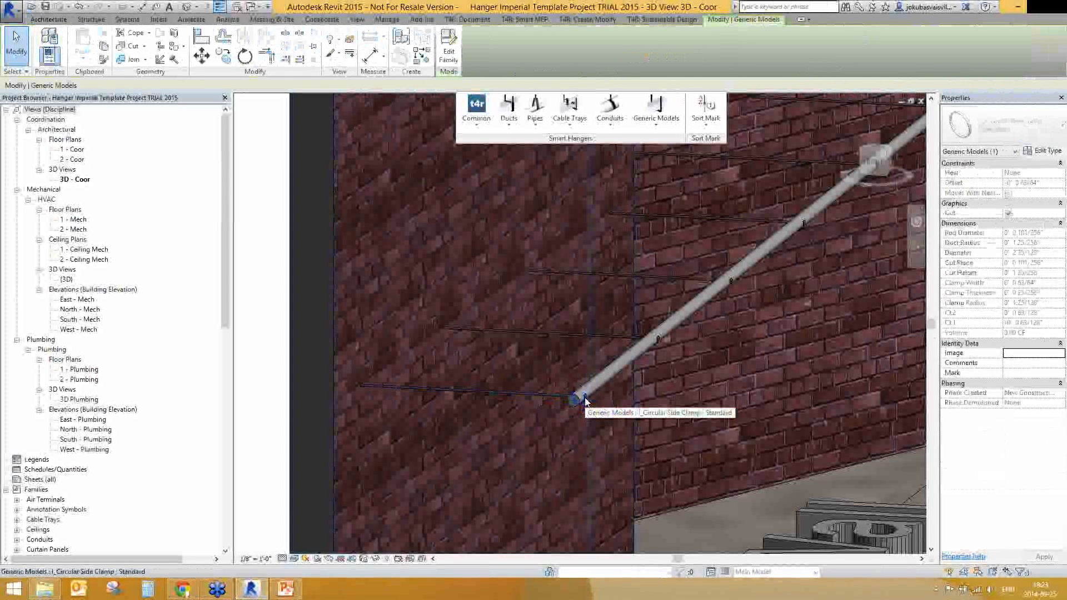
key("Escape")
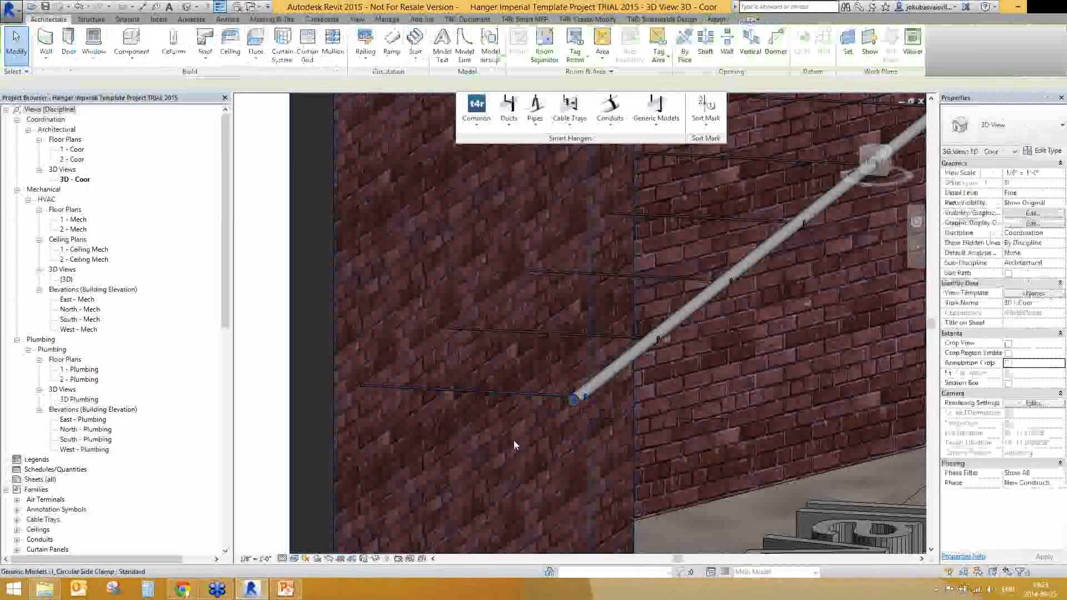
Step: Select the support at the conduit's near end and create an assembly from it
scroll(533, 424, "down", 8)
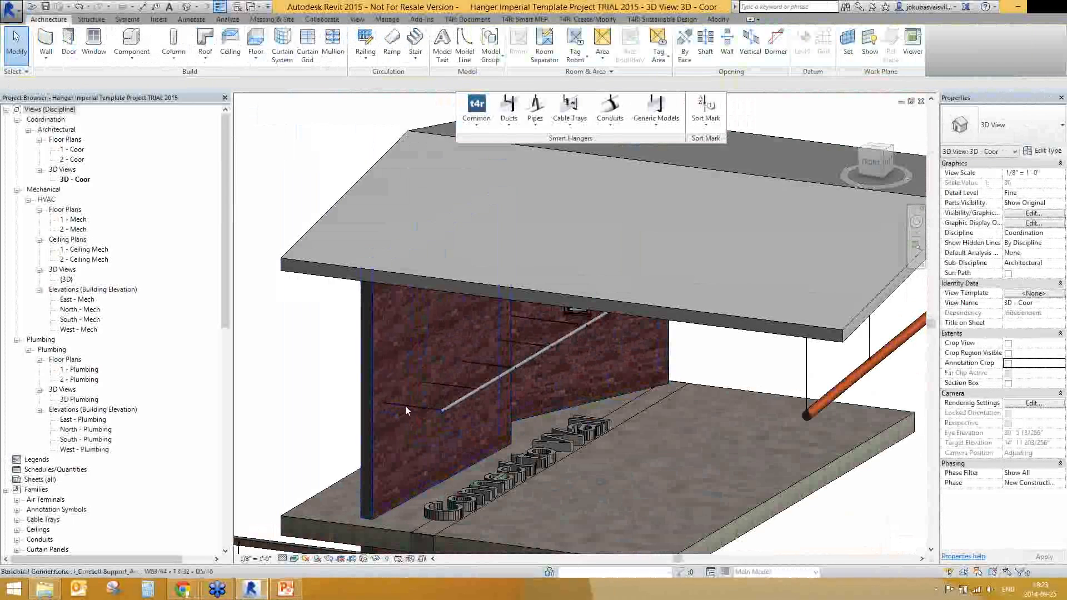
left_click(406, 410)
scroll(432, 412, "up", 4)
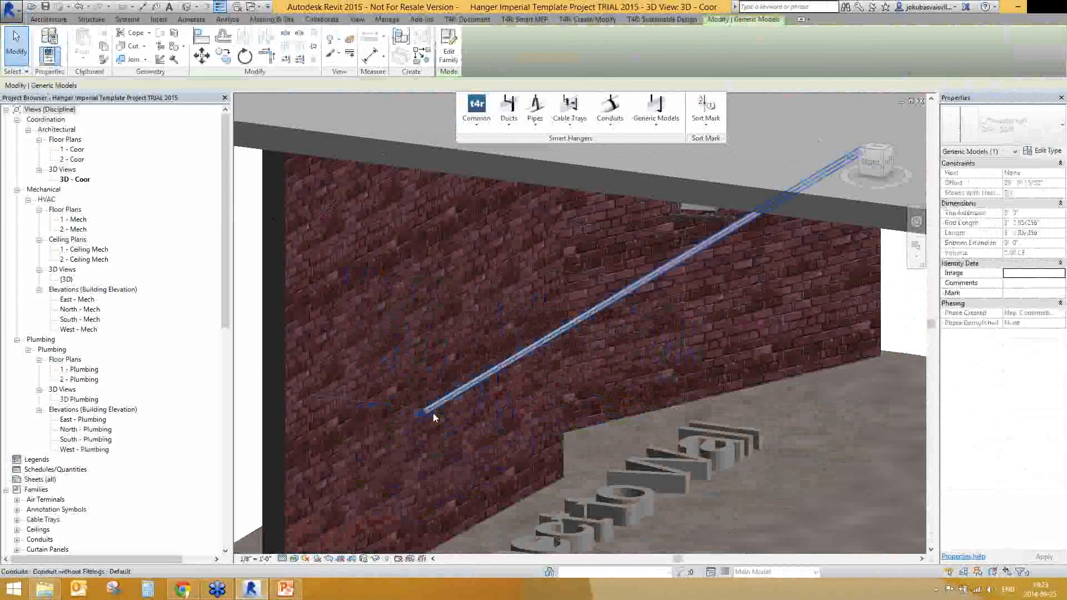
scroll(431, 414, "up", 3)
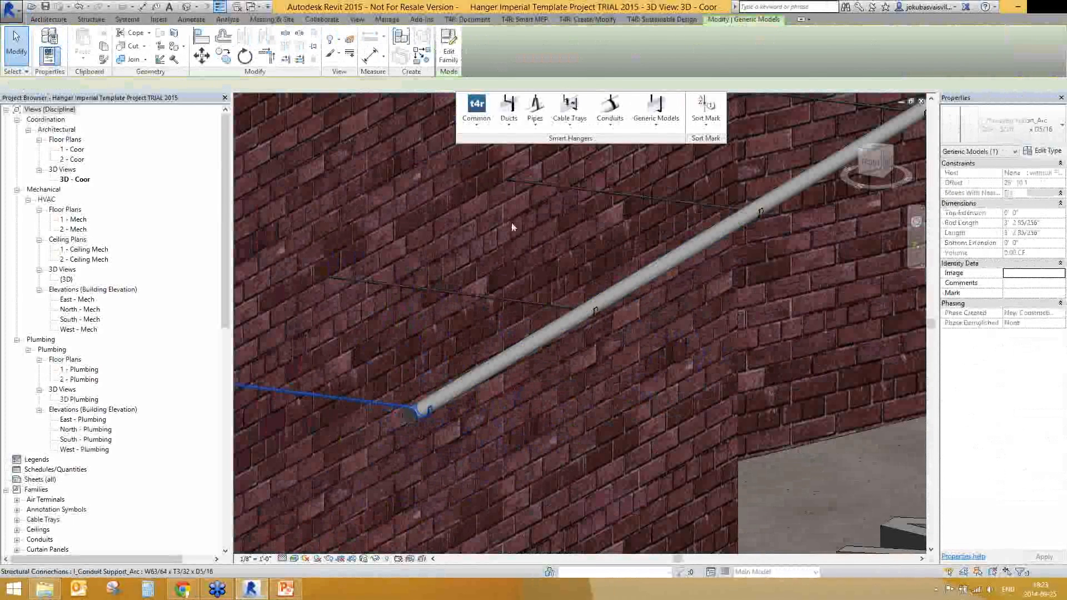
left_click(512, 227)
left_click(476, 117)
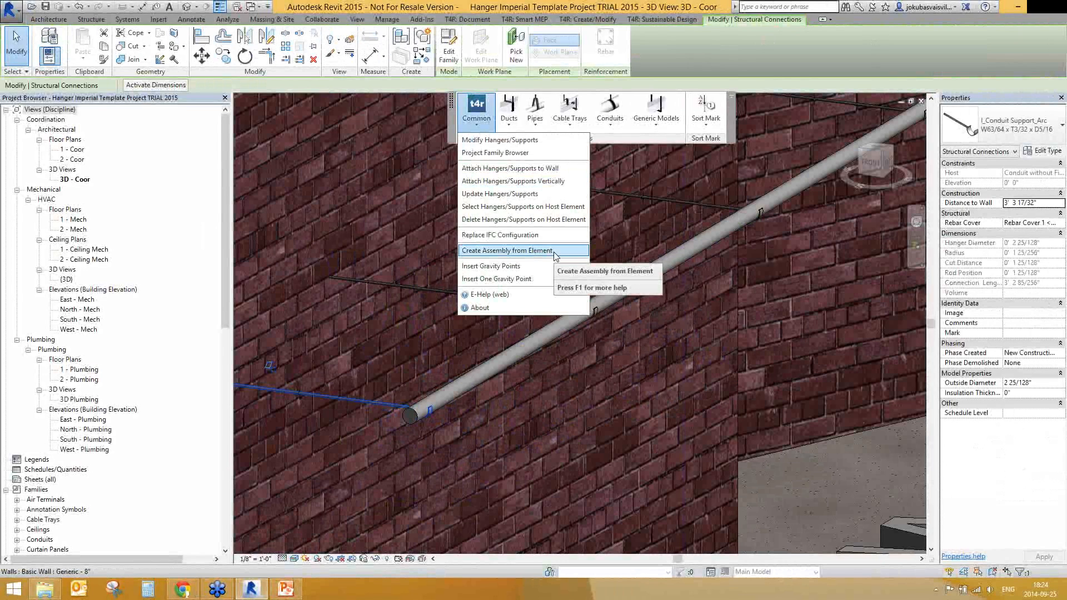
Step: Find the Structural Connections 001 assembly in the project and open its sheet A101
left_click_drag(222, 331, 223, 541)
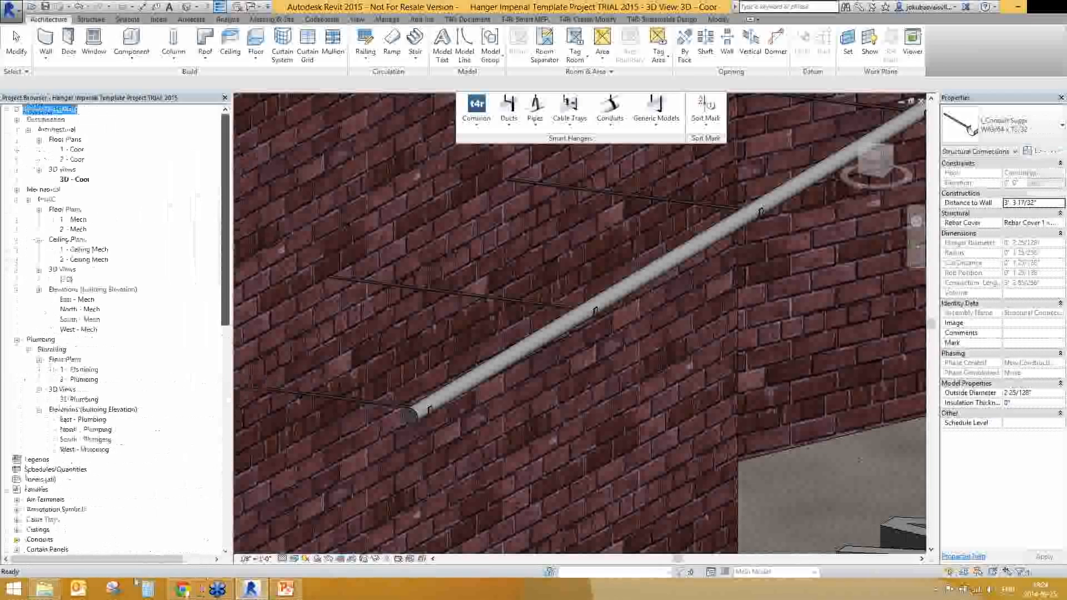
left_click_drag(225, 309, 225, 536)
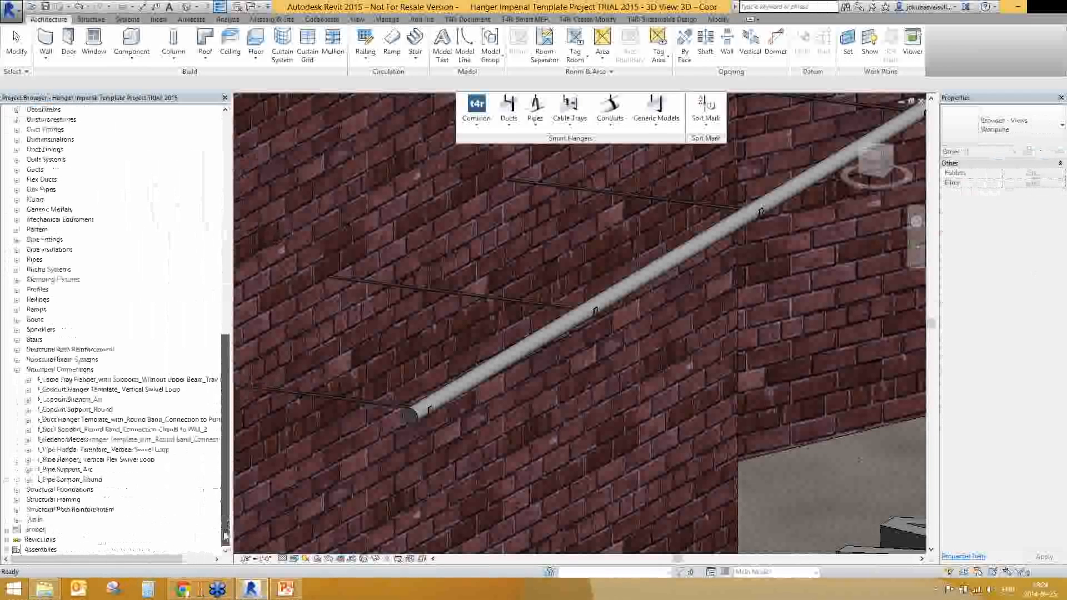
left_click(41, 548)
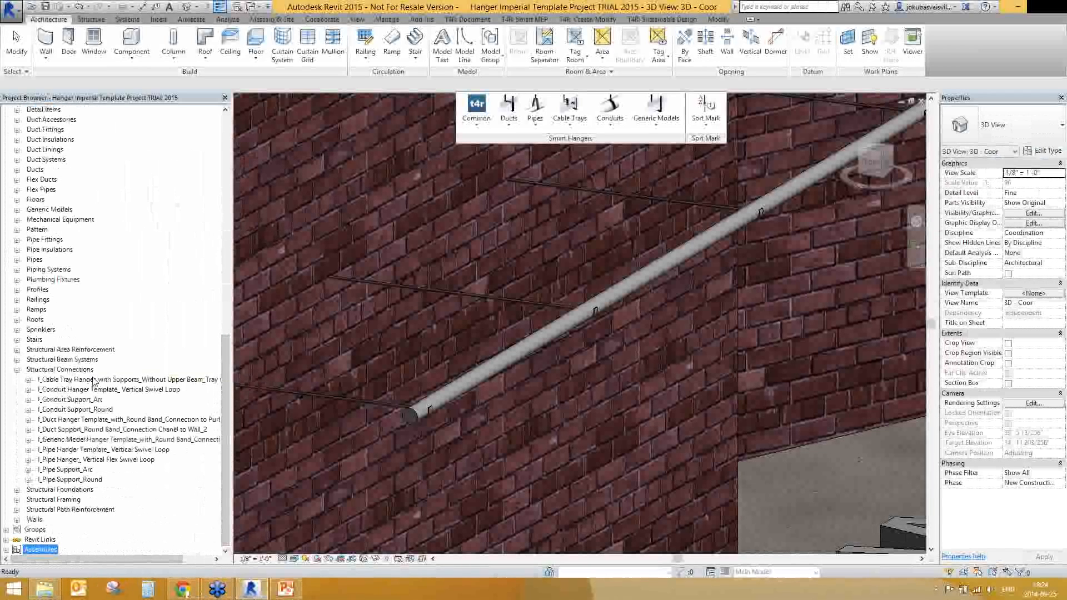
left_click(5, 549)
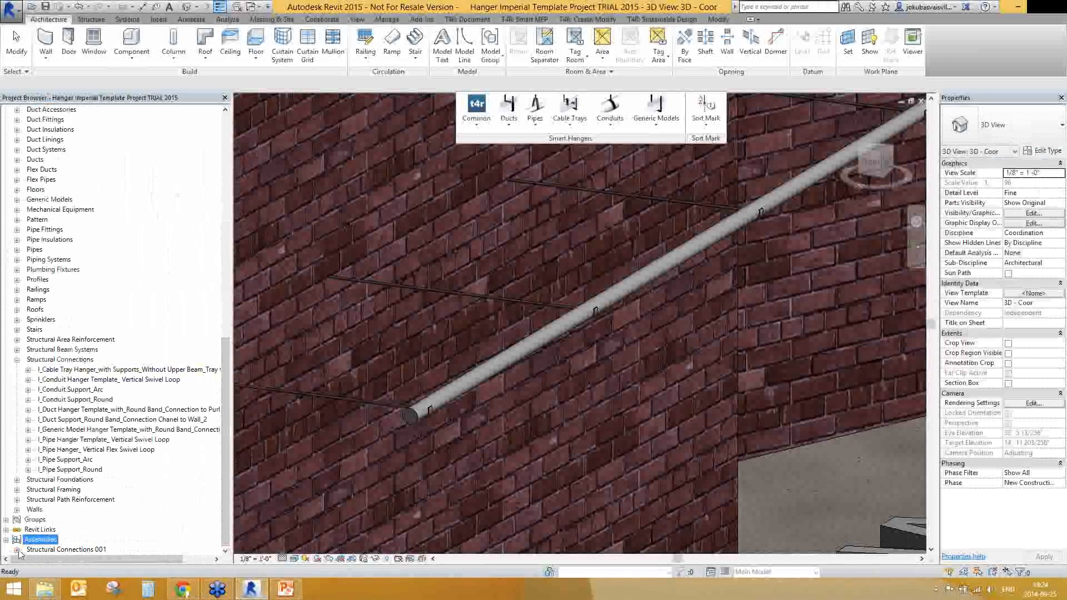
double_click(83, 549)
double_click(68, 549)
Step: Place the 3D Ortho view on the assembly sheet with scale value 5 and move it inside the sheet border
left_click_drag(64, 489, 393, 234)
left_click(1059, 184)
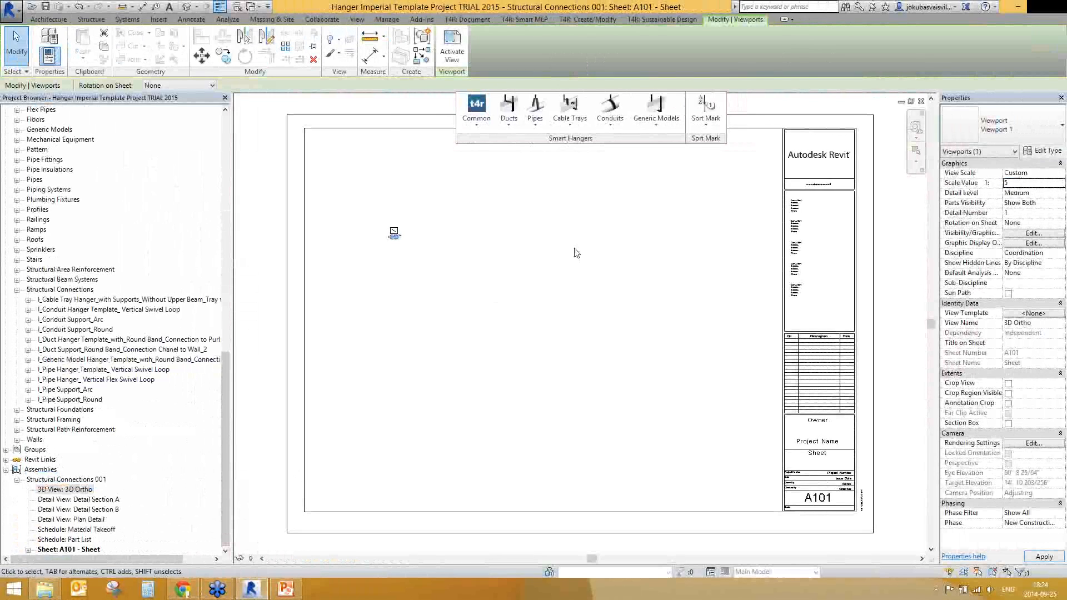
middle_click_drag(478, 320, 456, 416)
middle_click_drag(423, 244, 393, 352)
scroll(393, 352, "up", 1)
left_click(394, 347)
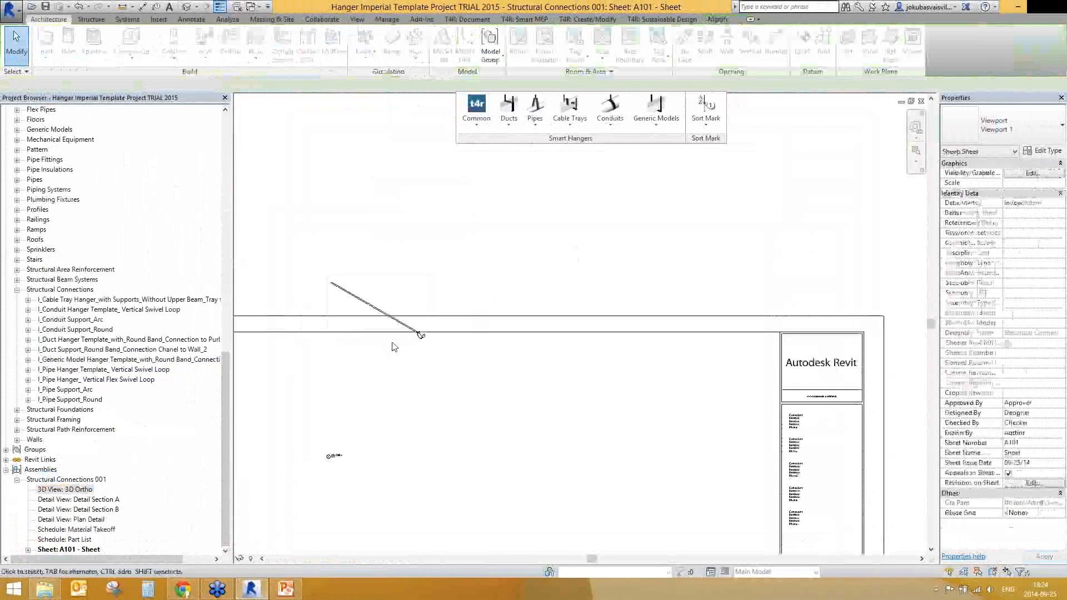
left_click_drag(394, 347, 573, 510)
scroll(613, 495, "down", 1)
middle_click_drag(555, 444, 547, 348)
Step: Add the Detail Section A view to the upper part of the sheet with scale value 5
left_click(78, 500)
left_click_drag(79, 500, 376, 246)
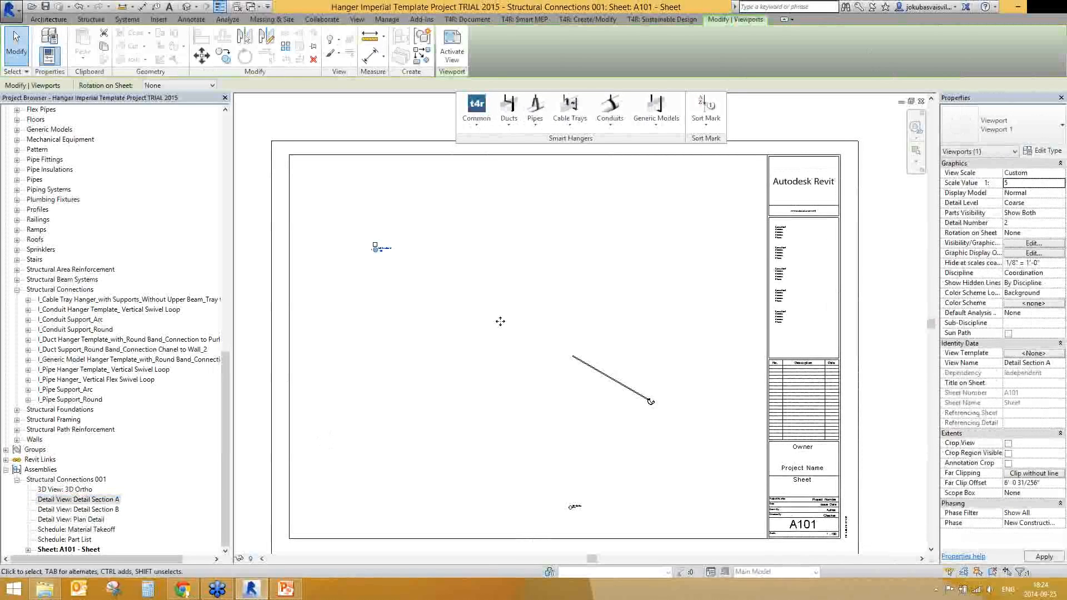
scroll(500, 321, "up", 5)
scroll(472, 394, "down", 6)
key("Escape")
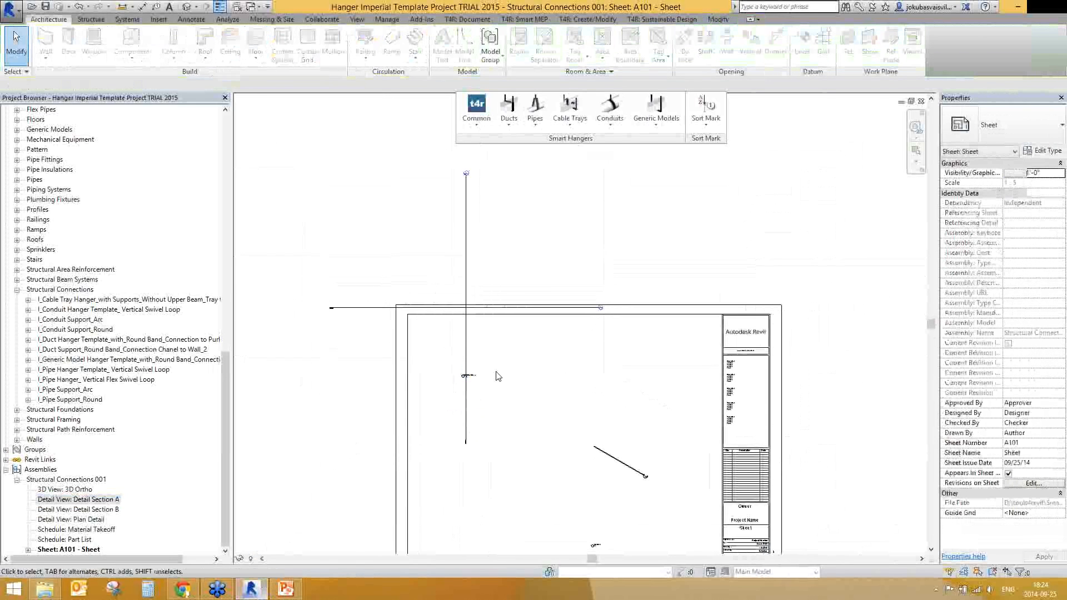
Step: Switch to the 3D 1st floor view of Smart Hangers Webinar 2015 and create an assembly from a duct hanger
key("ctrl+Tab")
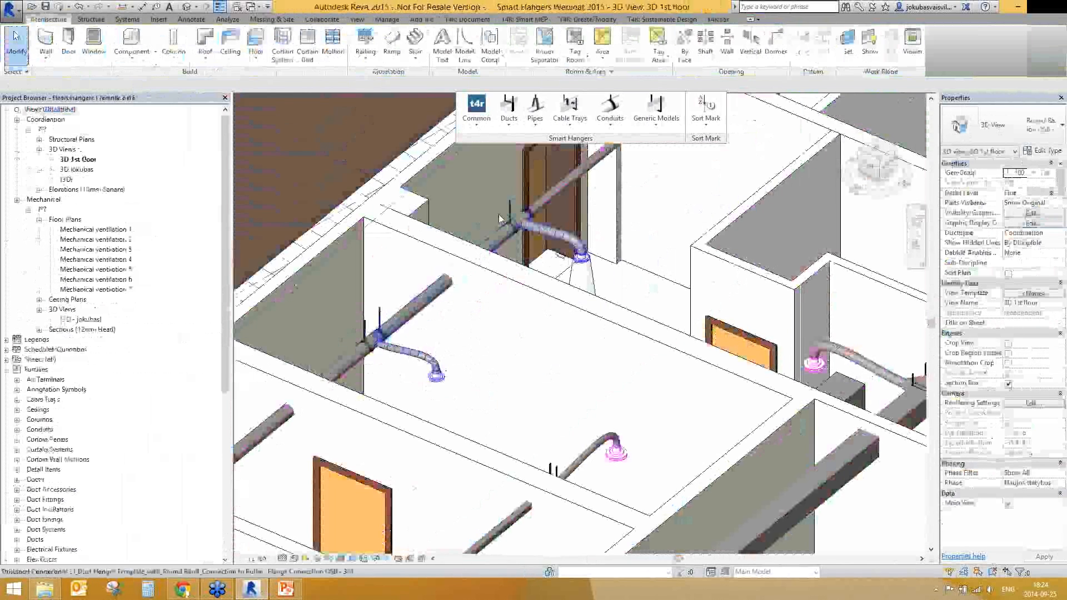
left_click(498, 214)
left_click(476, 112)
left_click(522, 219)
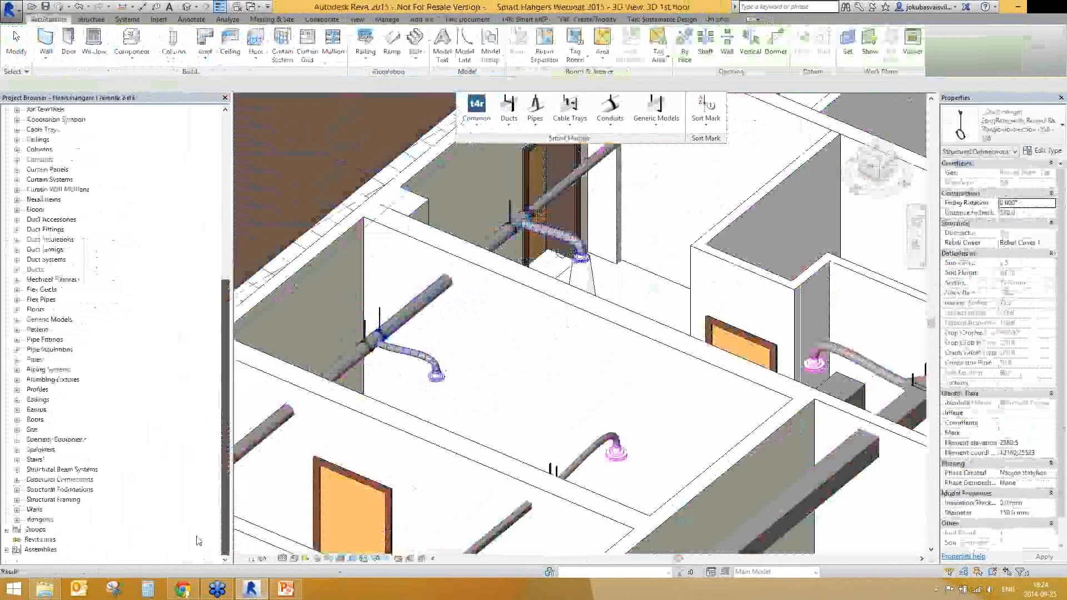
Step: Place the 3D Ortho view on sheet A101 of the Structural Connections 004 assembly at a larger view scale
left_click(6, 550)
double_click(50, 549)
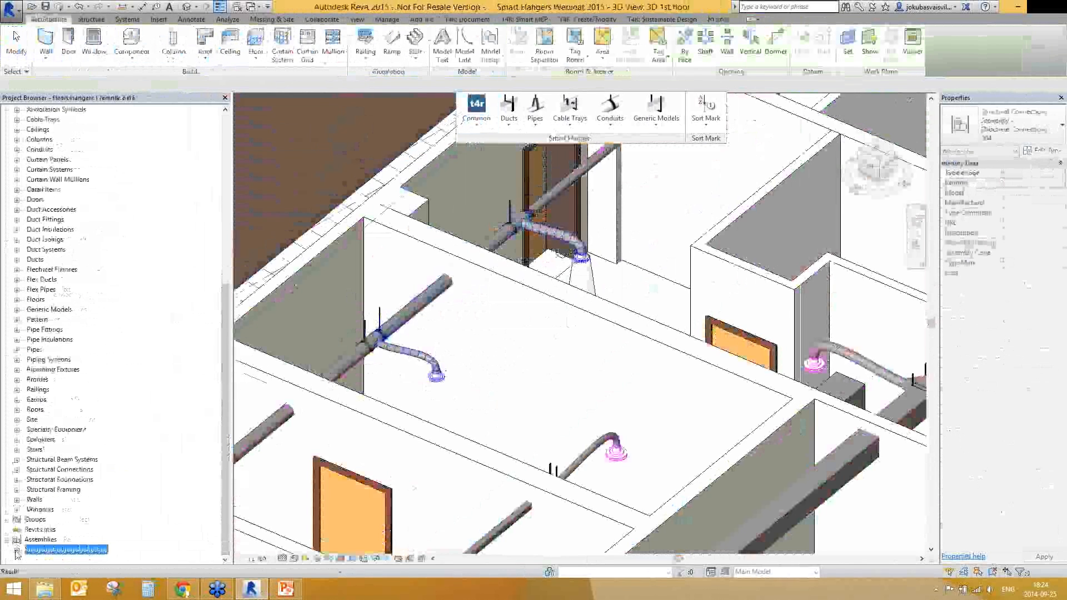
double_click(66, 548)
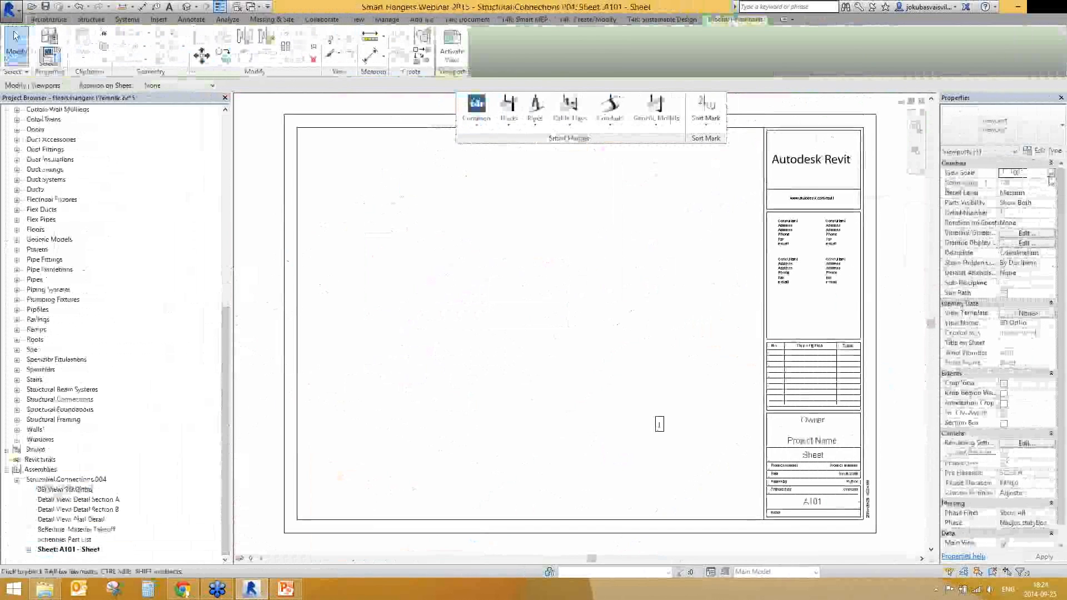
left_click(1050, 173)
scroll(1014, 204, "up", 2)
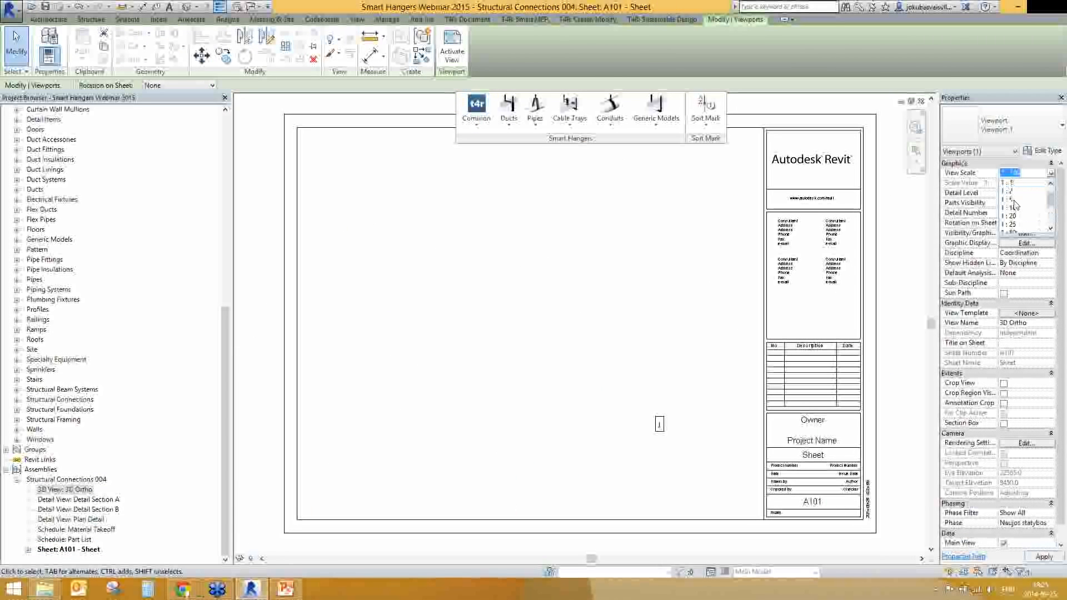
left_click(682, 330)
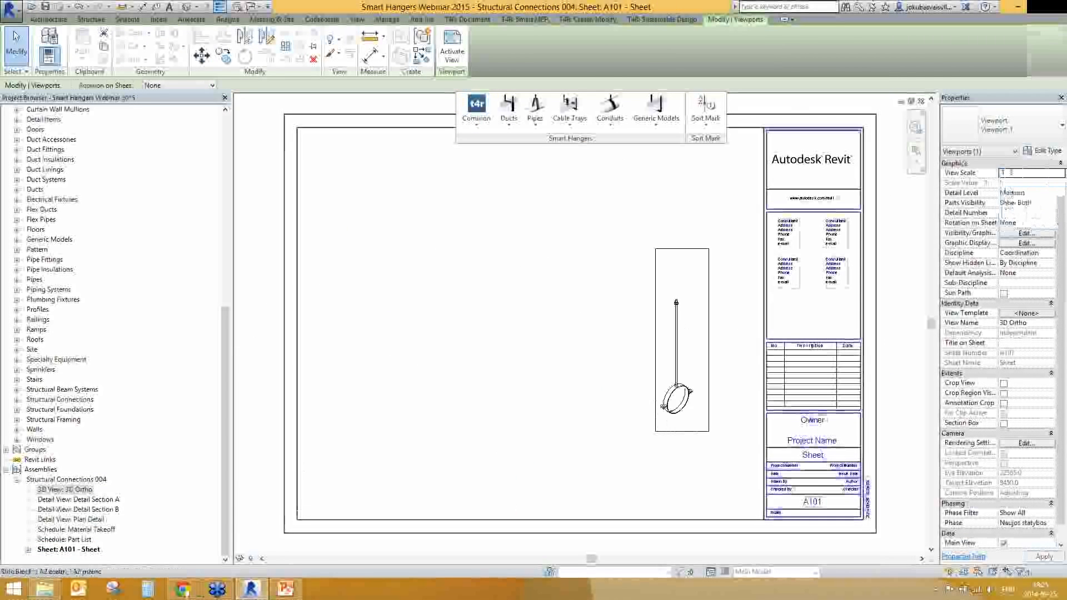
Step: Place the Detail Section A, Detail Section B and Plan Detail views on the sheet
left_click_drag(79, 500, 404, 245)
left_click(404, 242)
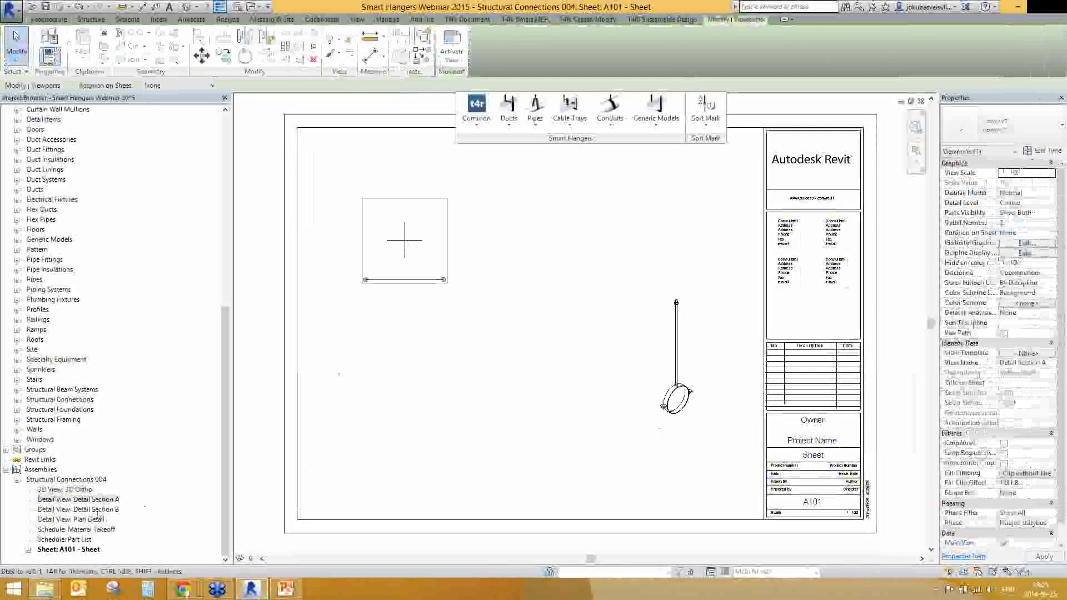
left_click(78, 509)
left_click_drag(78, 510, 517, 250)
left_click(515, 244)
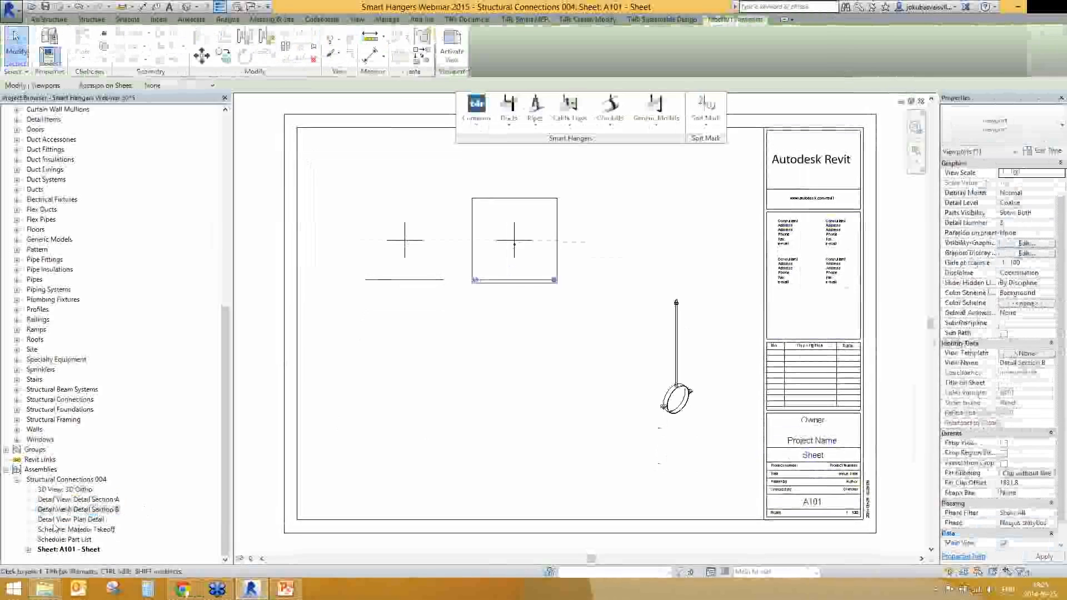
left_click(16, 36)
left_click_drag(78, 520, 410, 358)
left_click(405, 354)
left_click(16, 37)
Step: Add the Material Takeoff and Part List schedules side by side next to the title block
left_click_drag(76, 529, 595, 203)
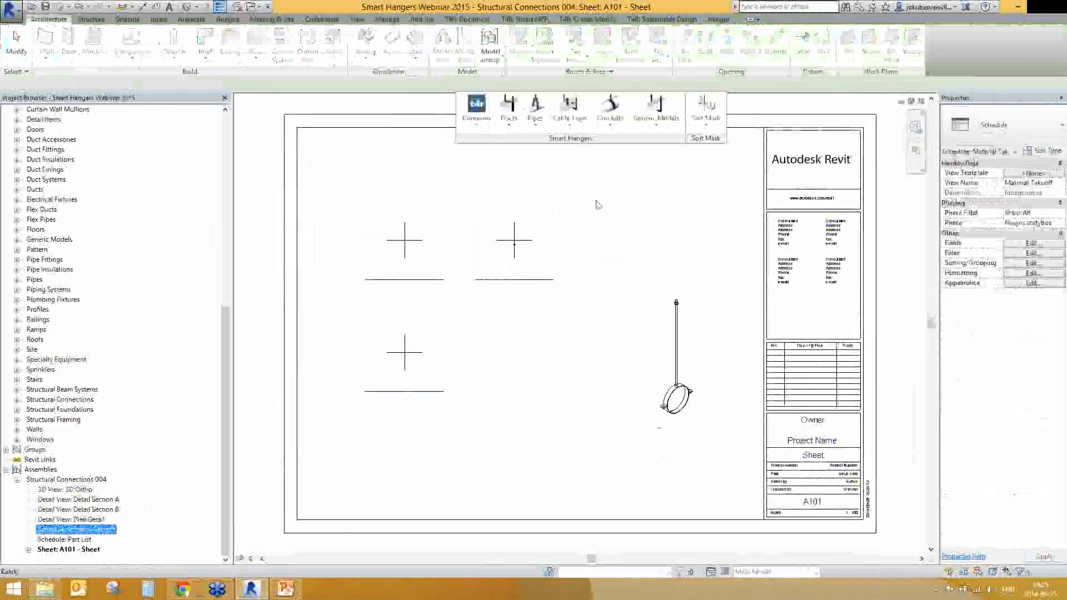
left_click(722, 205)
left_click(64, 538)
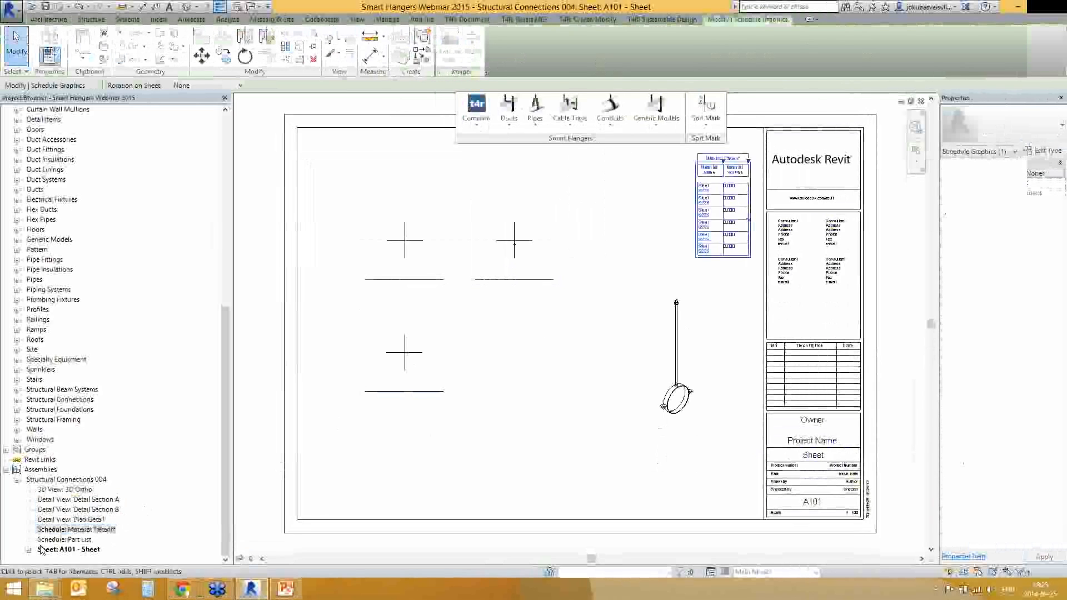
left_click_drag(605, 195, 639, 246)
left_click(659, 438)
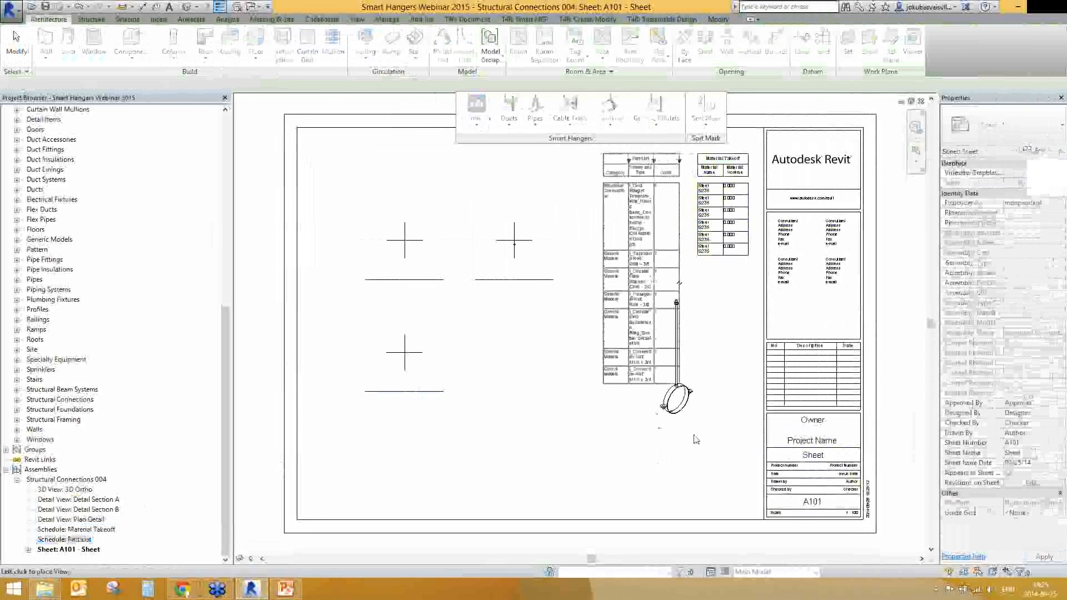
Step: Move the hanger's 3D view clear of the Part List schedule, beneath the Detail Section B view
left_click(674, 411)
left_click_drag(674, 411, 520, 405)
left_click(487, 383)
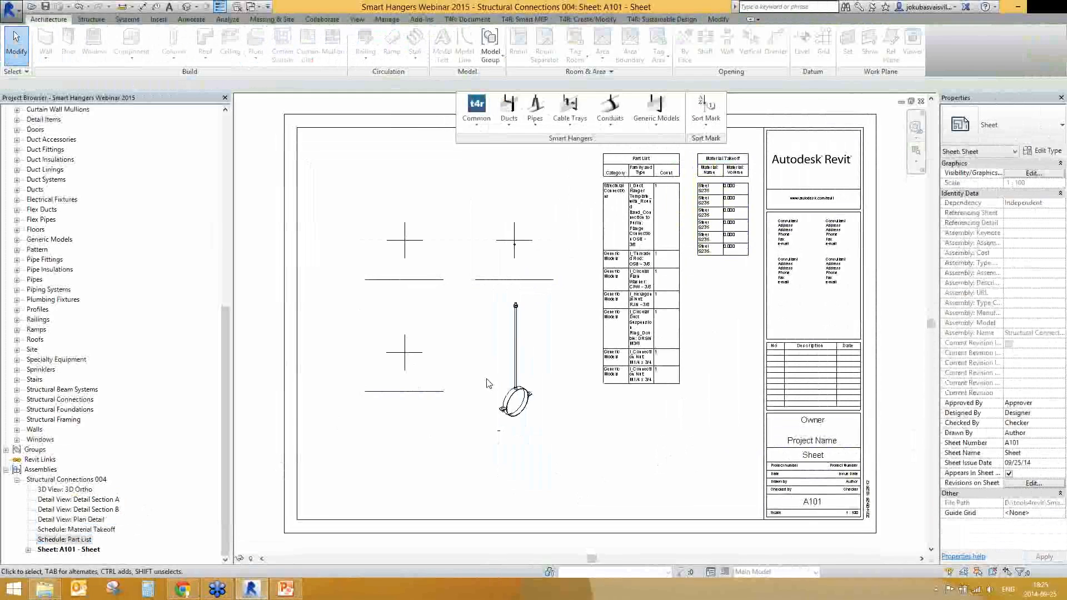
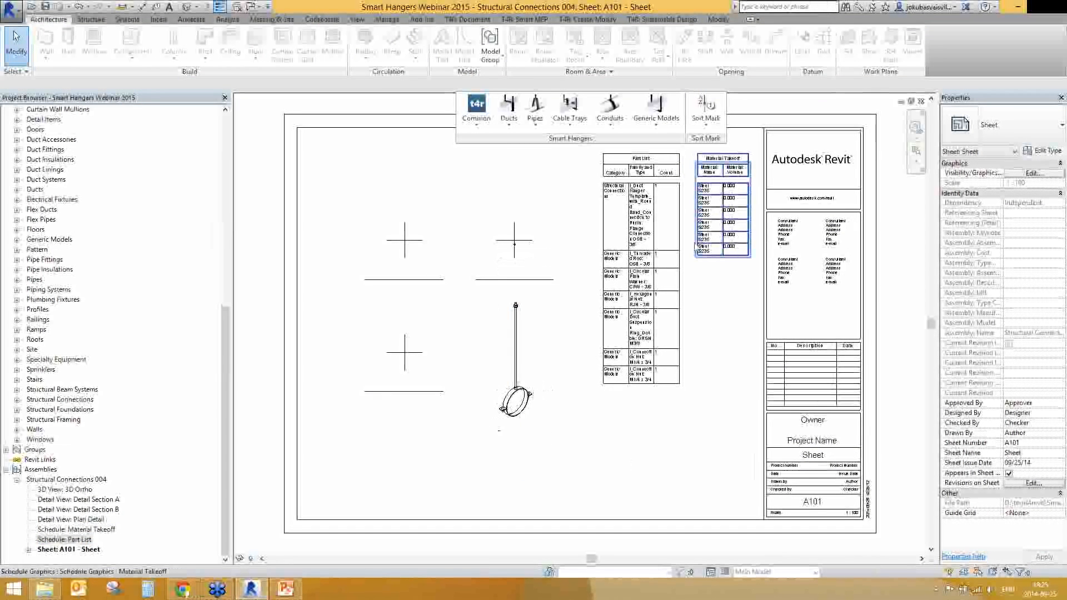
Step: Close sheet A101 of the assembly and show the whole building in the 3D 1st floor view
left_click(921, 102)
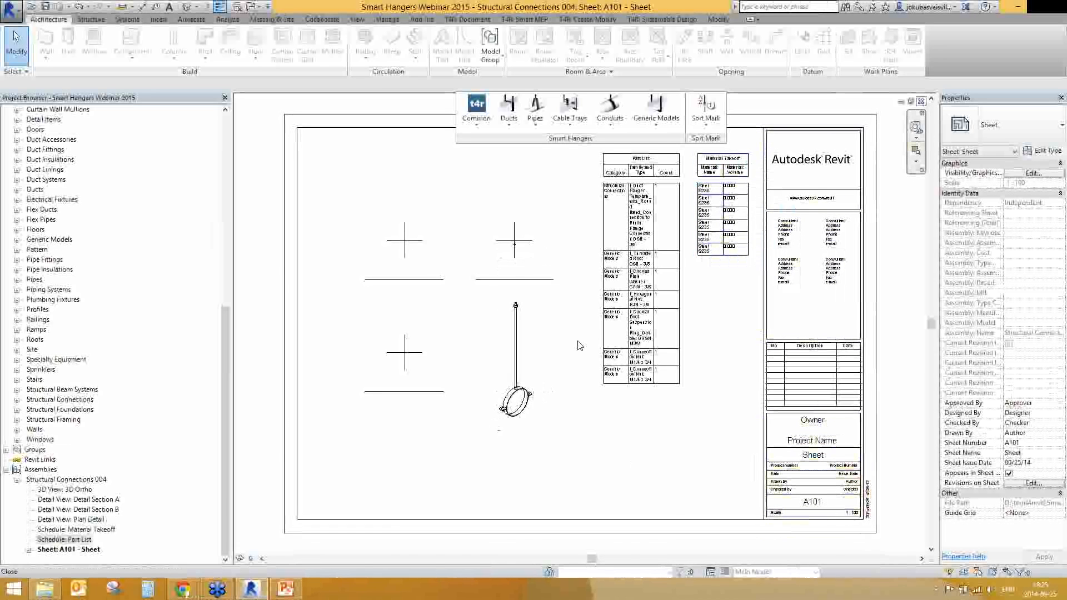
scroll(560, 408, "down", 10)
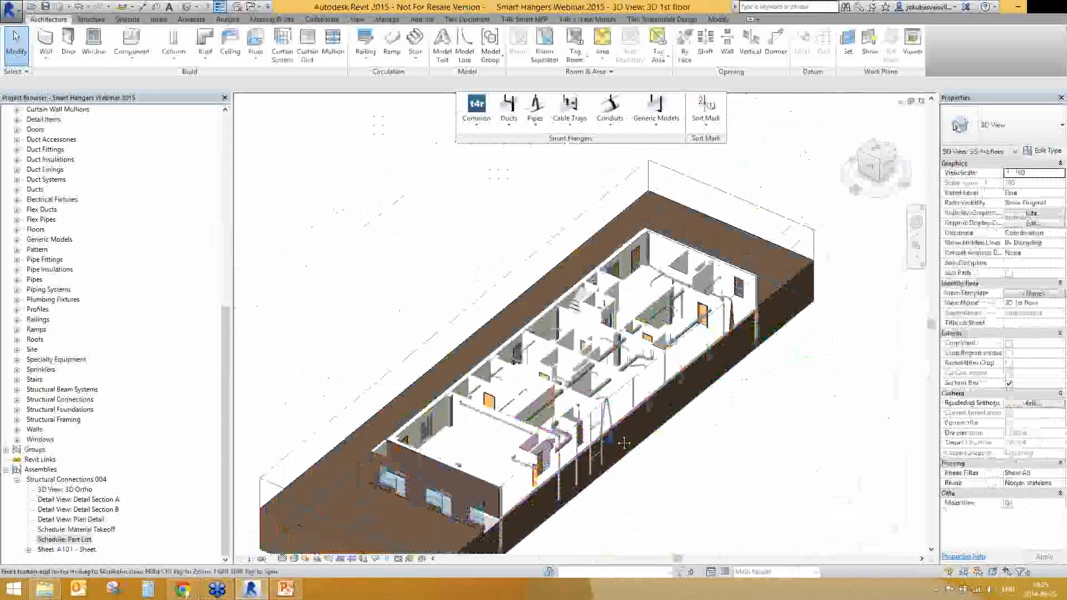
middle_click_drag(424, 392, 655, 459, "shift")
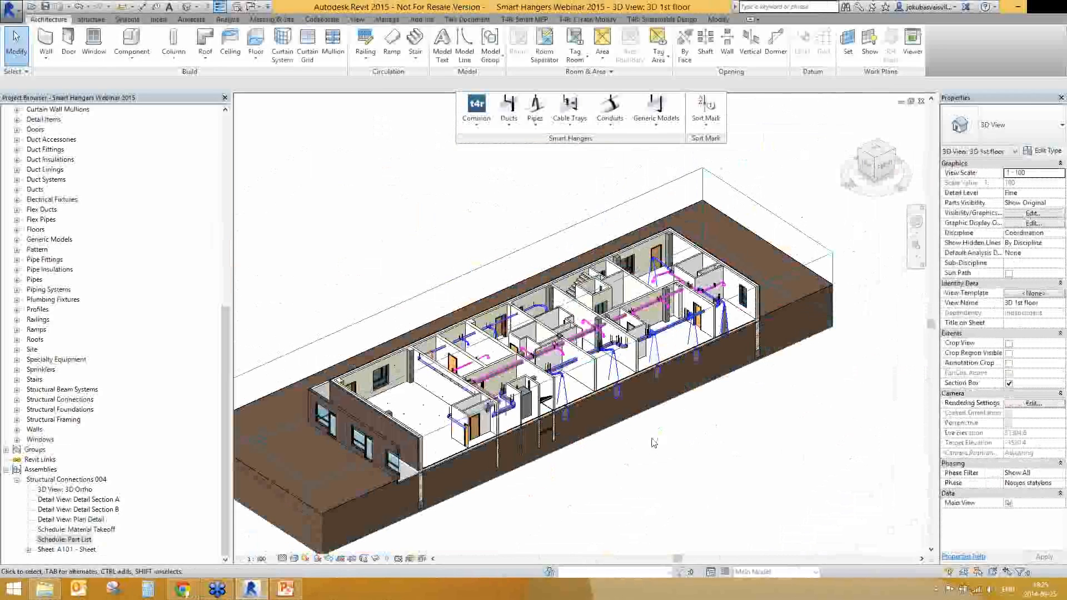
middle_click_drag(654, 503, 653, 475, "shift")
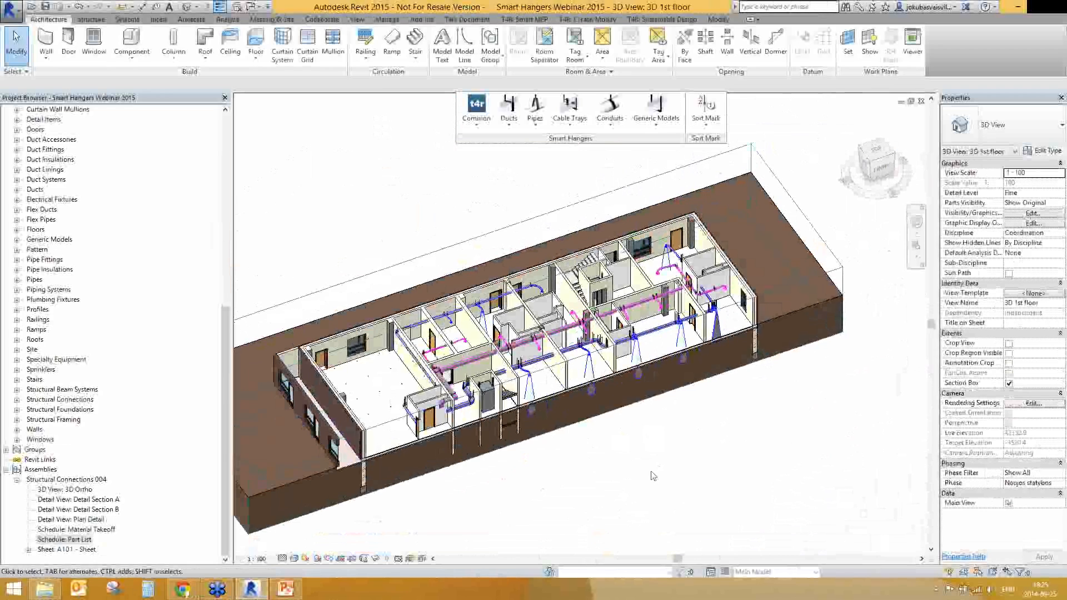
Step: Start a new family and browse to the English folder of the family templates
left_click(11, 10)
mouse_move(72, 56)
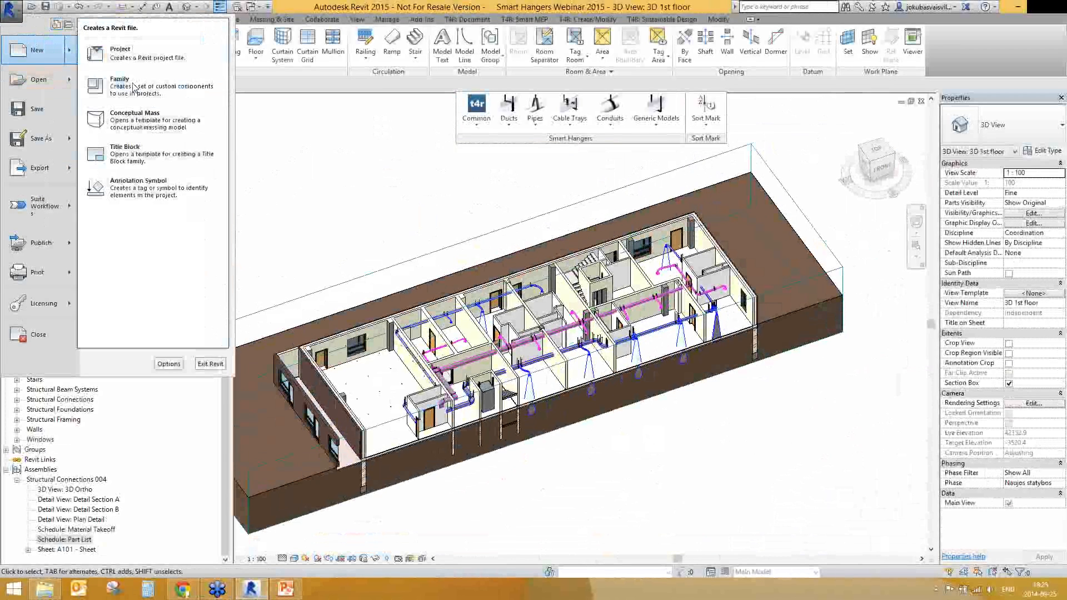
left_click(163, 92)
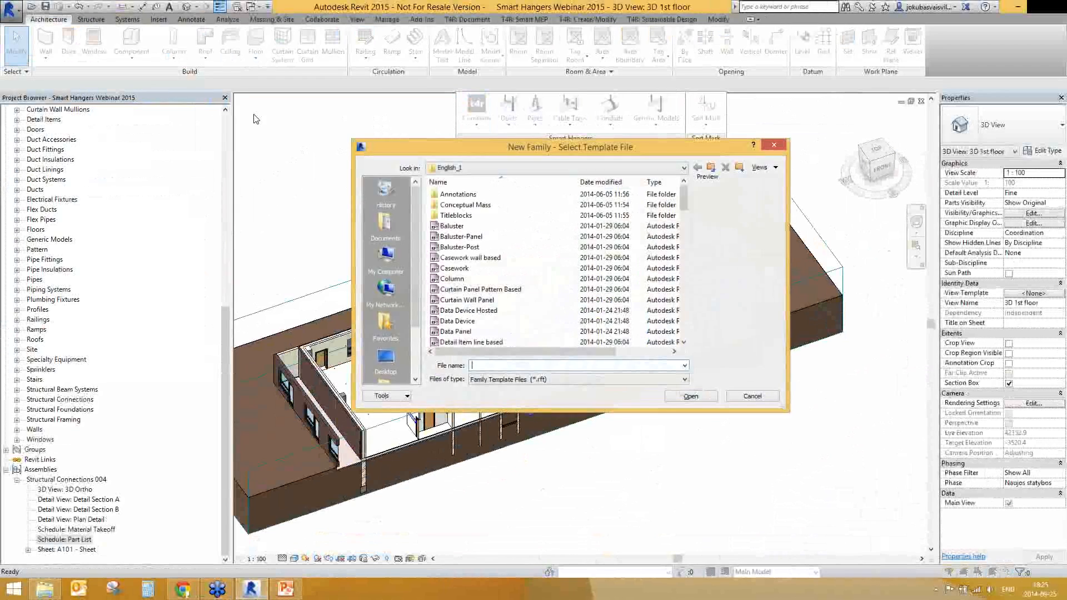
left_click(684, 168)
left_click(683, 168)
left_click(711, 168)
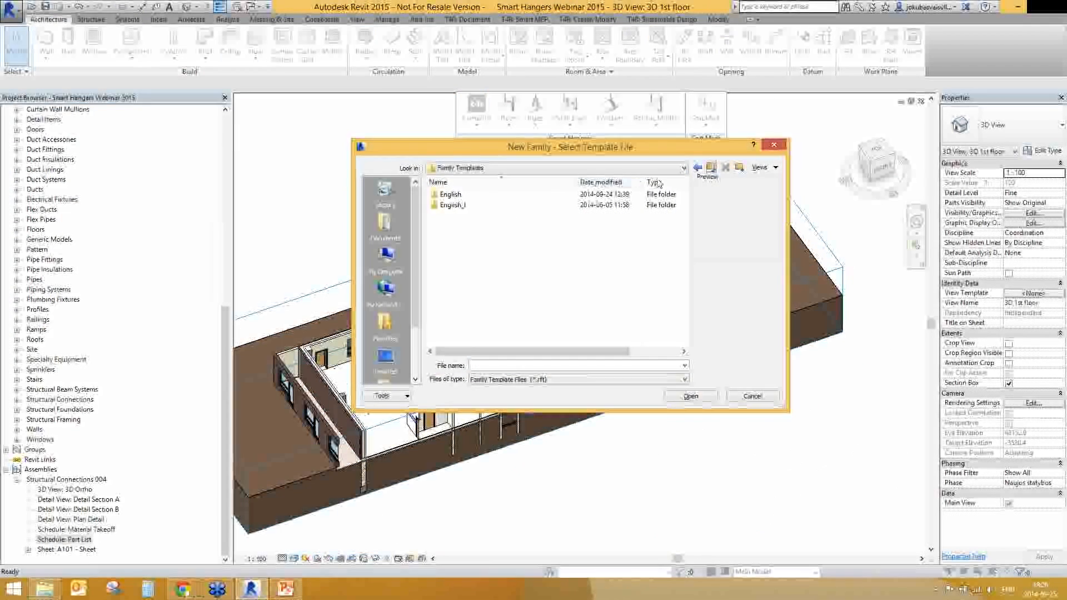
double_click(460, 195)
Step: Create the family from the Metric Generic Model line based template
scroll(500, 278, "down", 5)
left_click(500, 325)
scroll(527, 333, "down", 3)
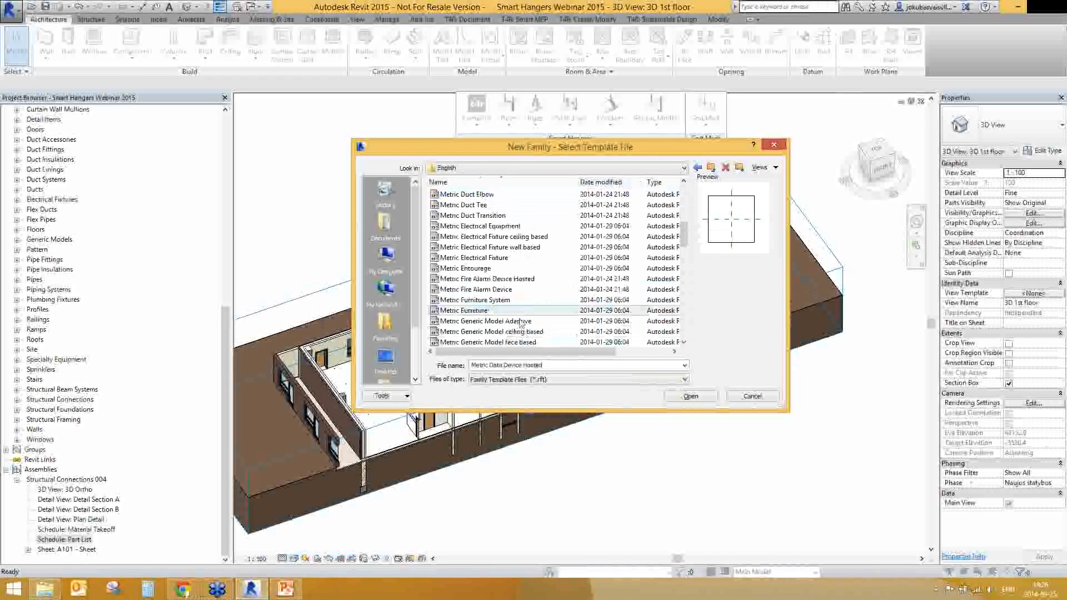
scroll(530, 333, "down", 3)
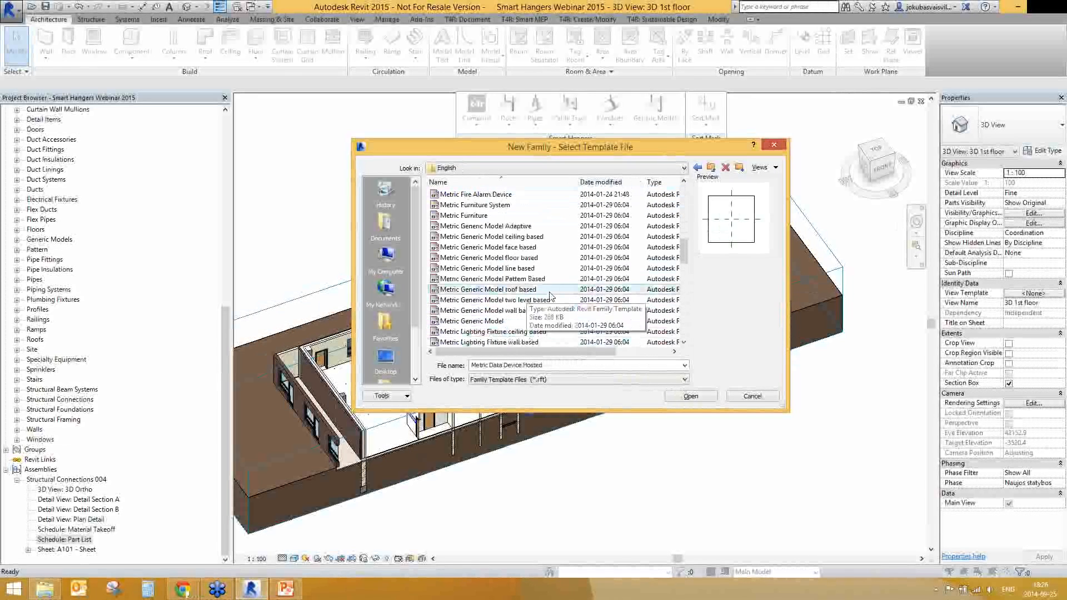
left_click(528, 268)
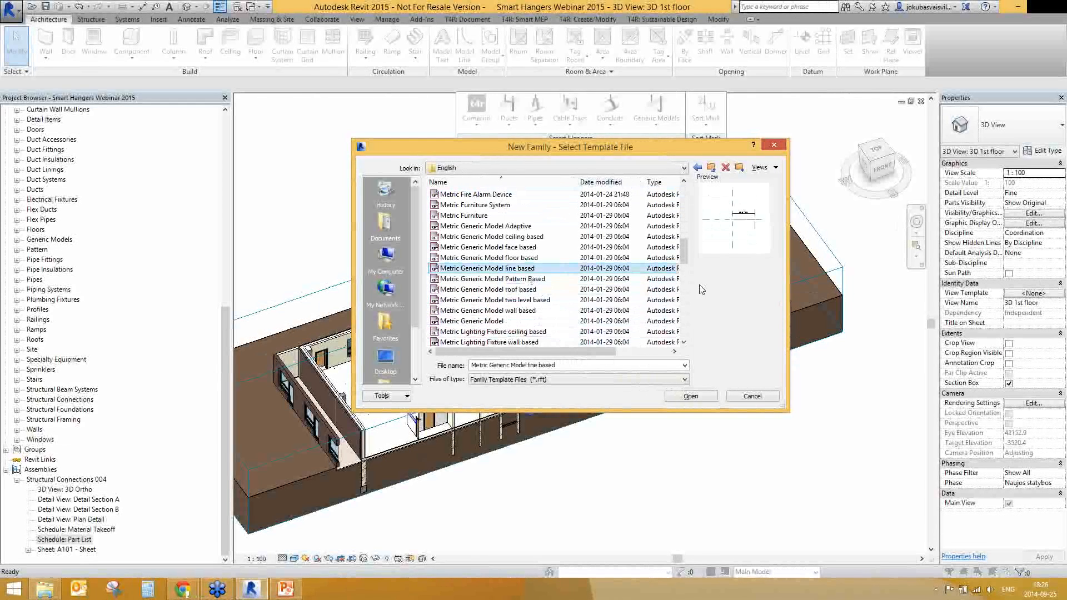
left_click(689, 396)
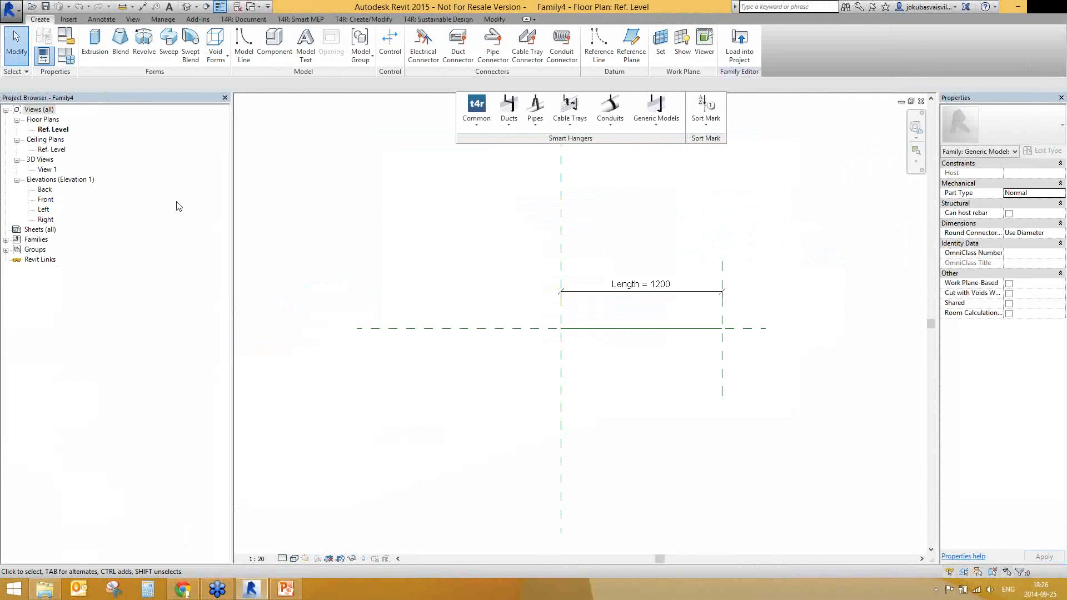
Step: In the Right elevation, draw two vertical reference planes around the centre plane and two horizontal ones above and below Ref. Level
double_click(44, 219)
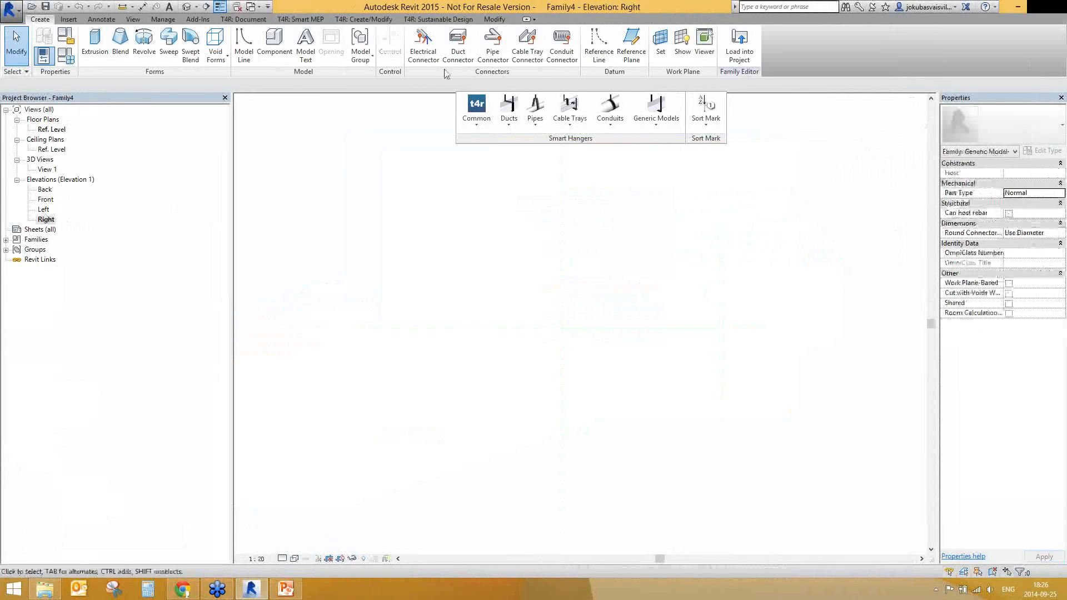
key("r")
key("p")
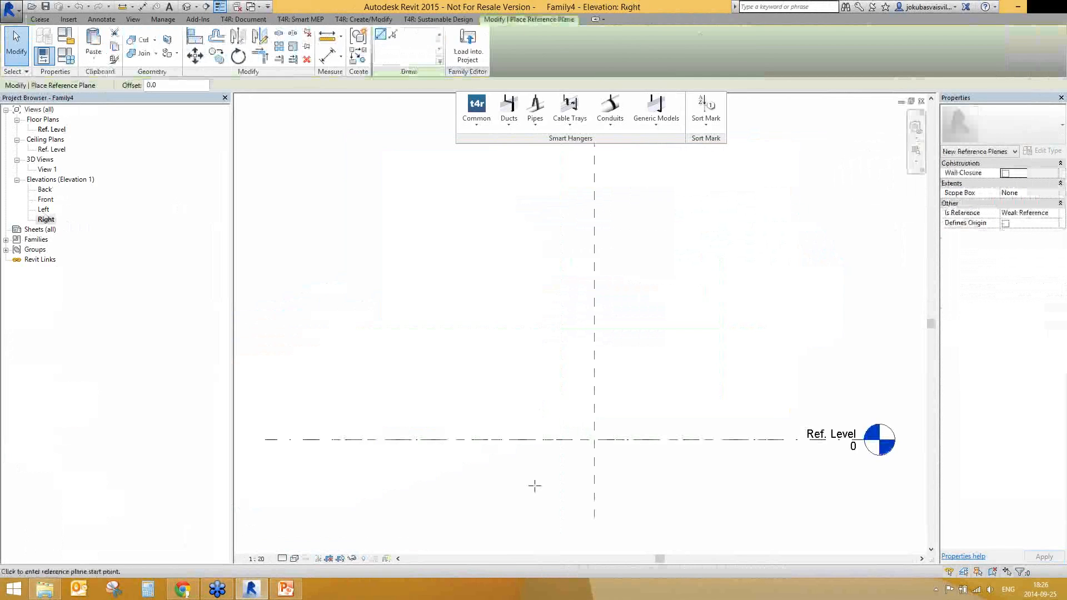
left_click(536, 387)
left_click(670, 385)
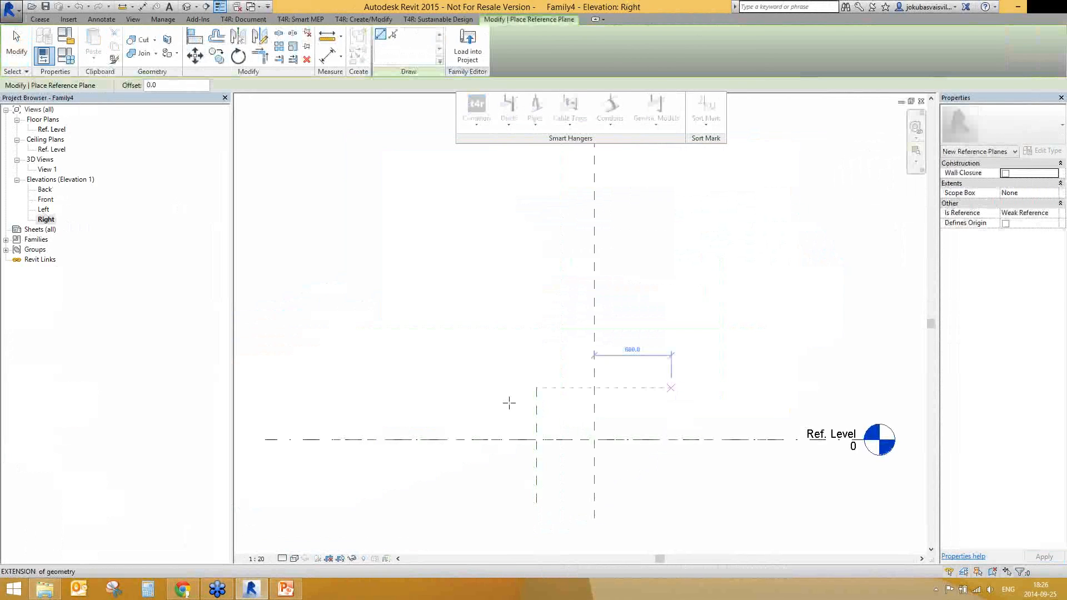
left_click(509, 489)
left_click(509, 490)
left_click(697, 489)
Step: Dimension the two horizontal reference planes with Ref. Level between them and make the spacings equal
key("d")
key("i")
left_click(525, 406)
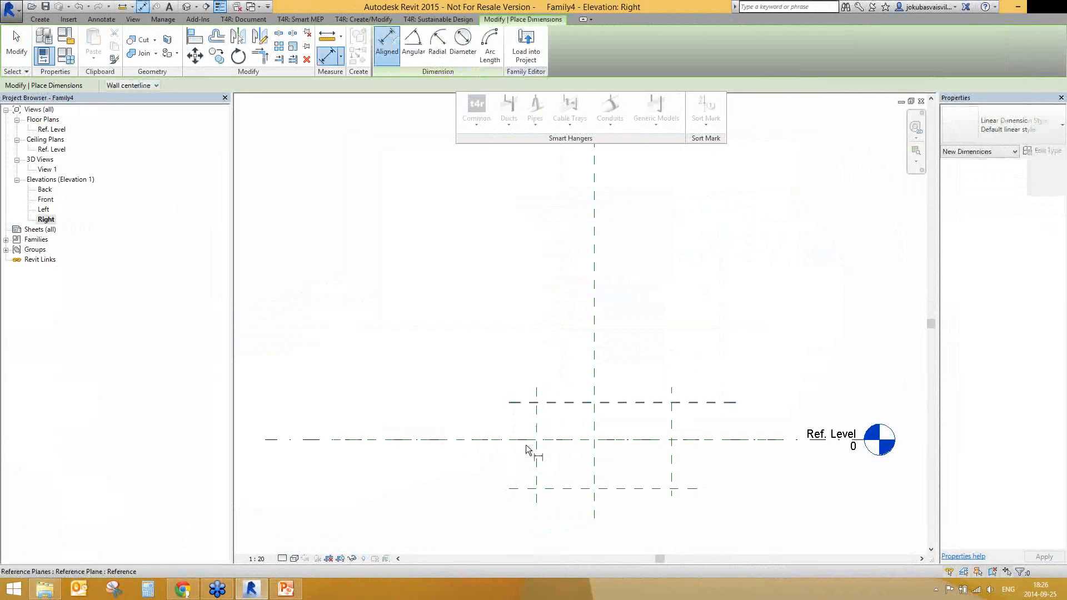
left_click(523, 489)
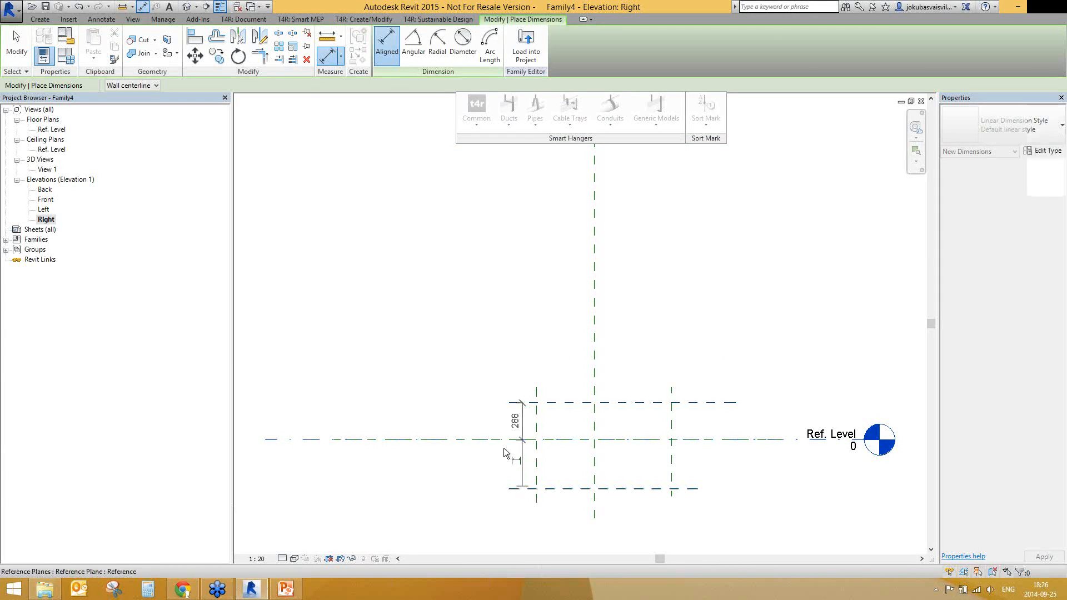
left_click(470, 448)
left_click(502, 439)
Step: Dimension the two vertical reference planes with the centre plane between them and make the spacings equal
left_click(595, 419)
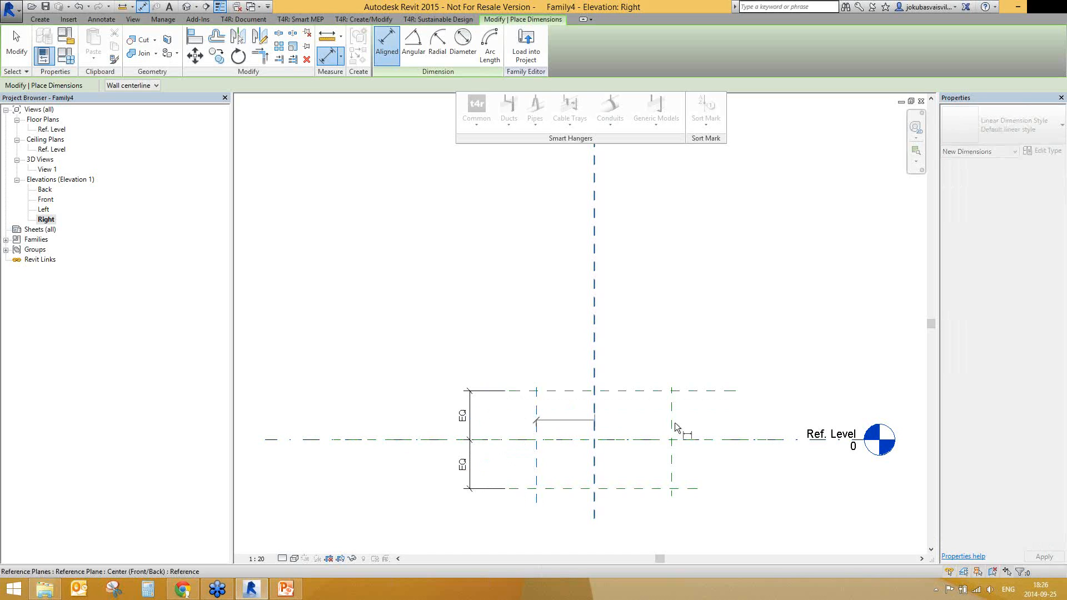
left_click(674, 422)
left_click(605, 338)
left_click(593, 307)
key("Escape")
key("Escape")
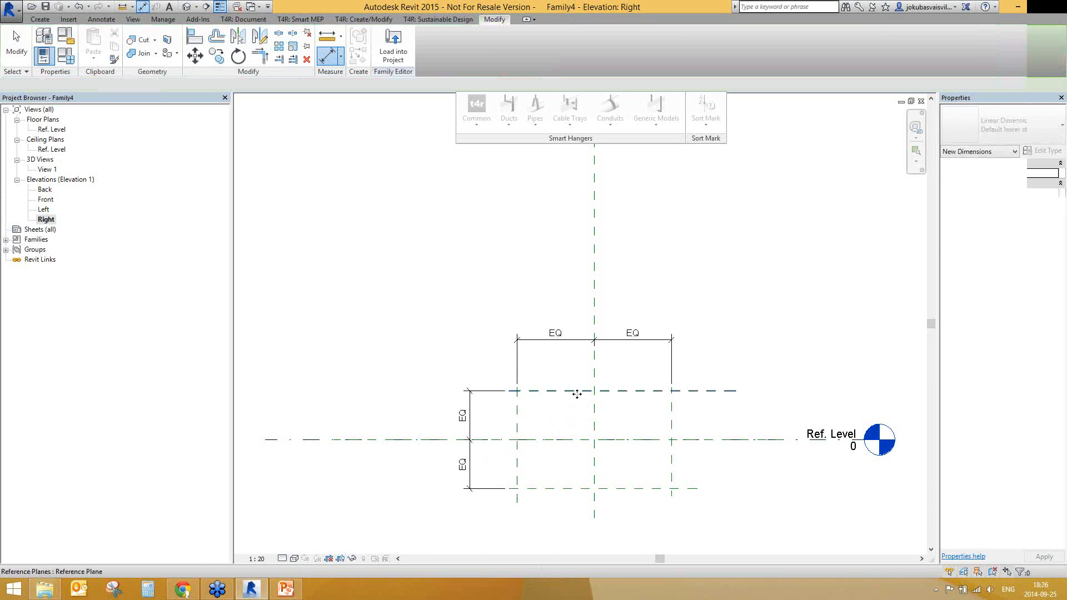
Step: Move the reference planes closer together so they frame a rectangle about 280 mm wide and 200 mm high
left_click(576, 391)
left_click_drag(576, 426, 577, 420)
left_click_drag(517, 450, 574, 453)
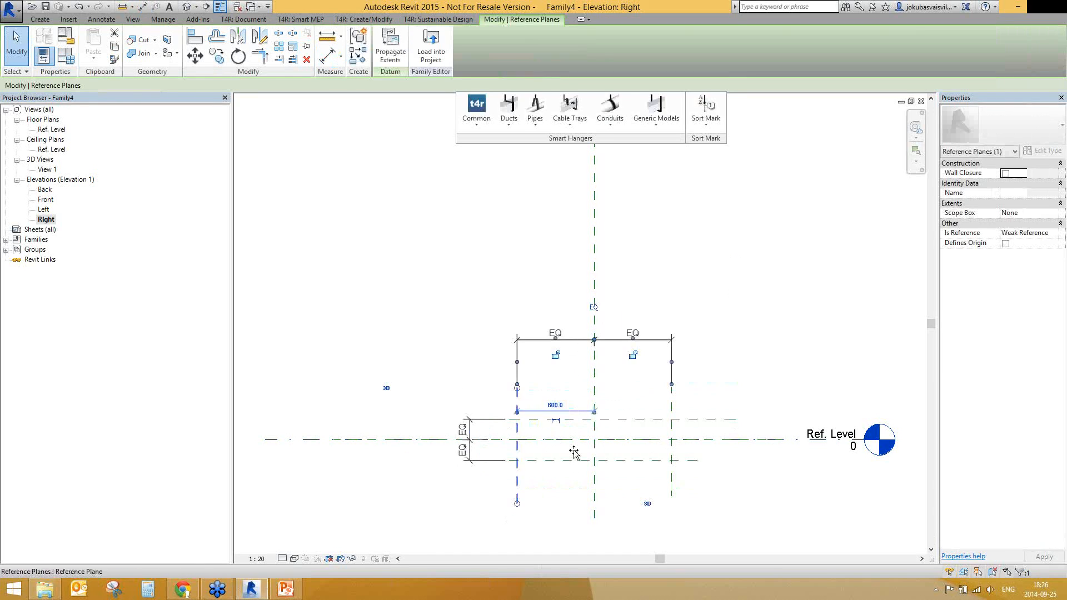
left_click(647, 419)
left_click_drag(640, 430, 642, 429)
Step: On the Ref. Level floor plan, start a sweep and sketch its path along the 1200 mm reference line
double_click(59, 130)
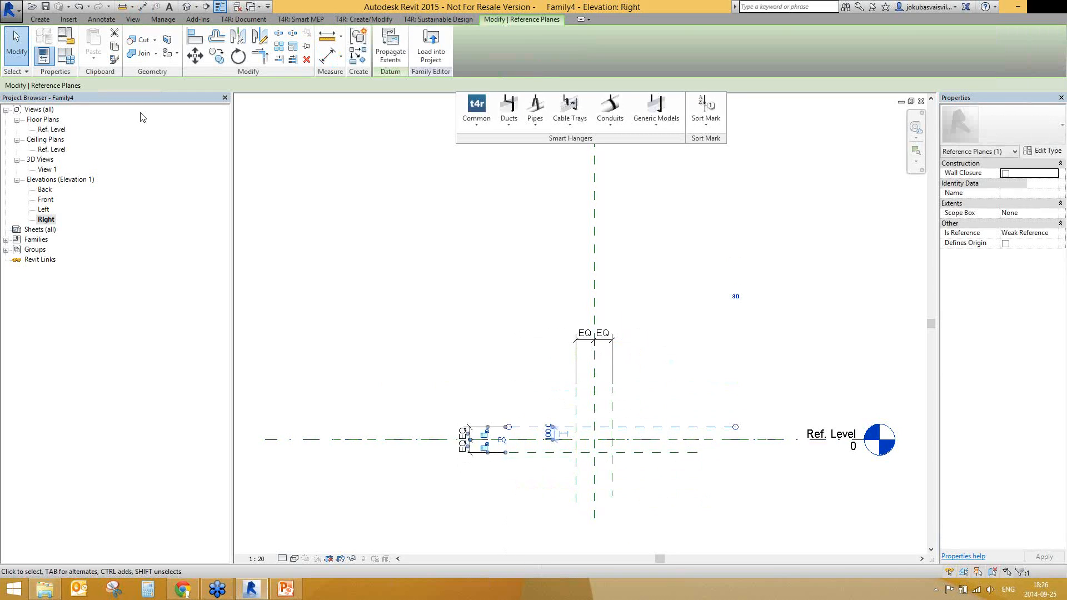
left_click(40, 19)
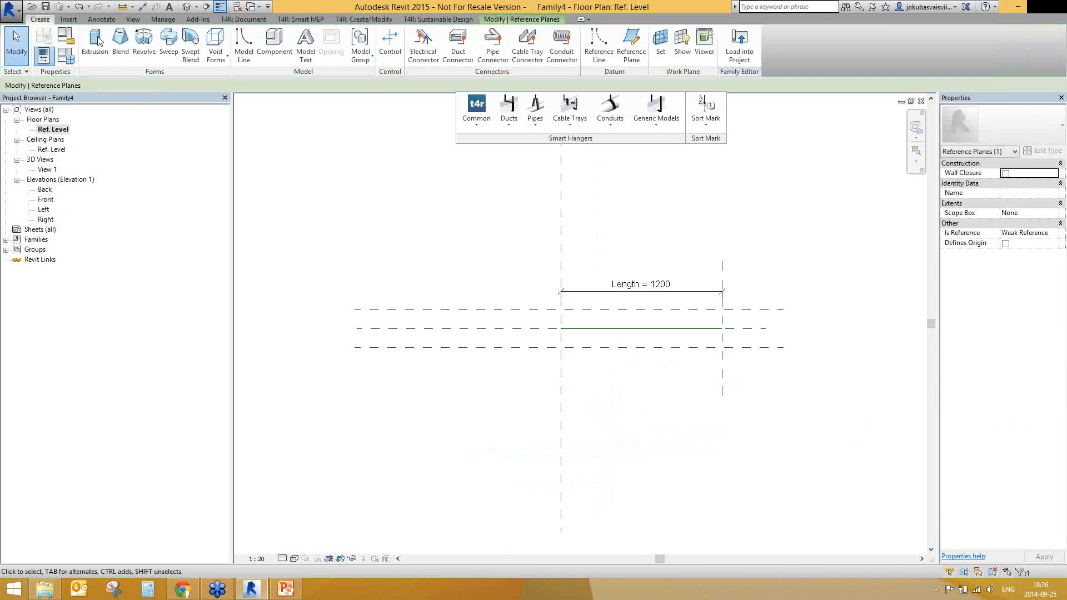
left_click(165, 51)
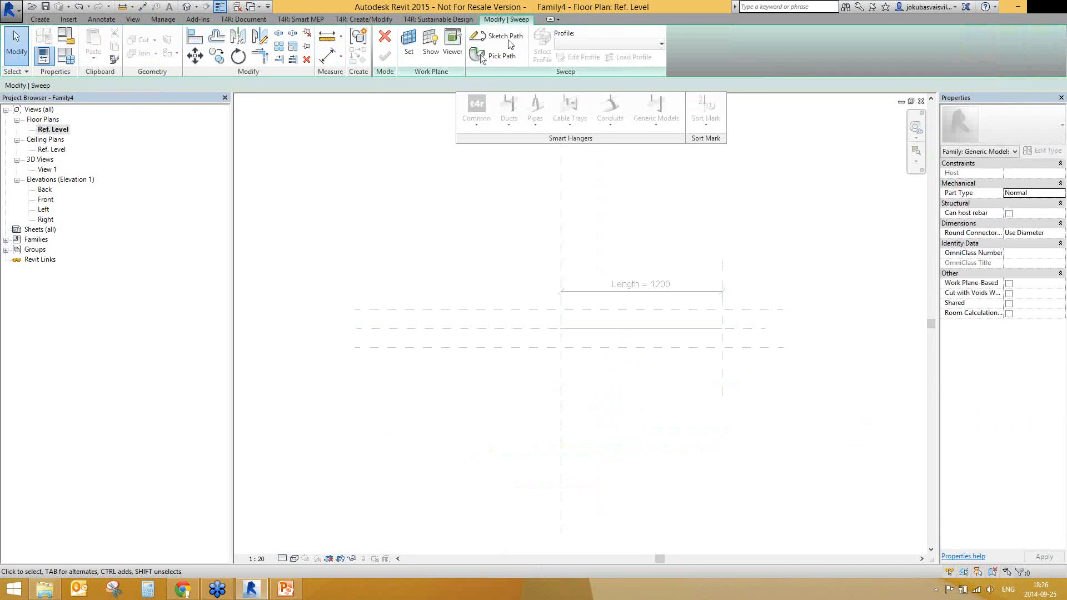
left_click(561, 328)
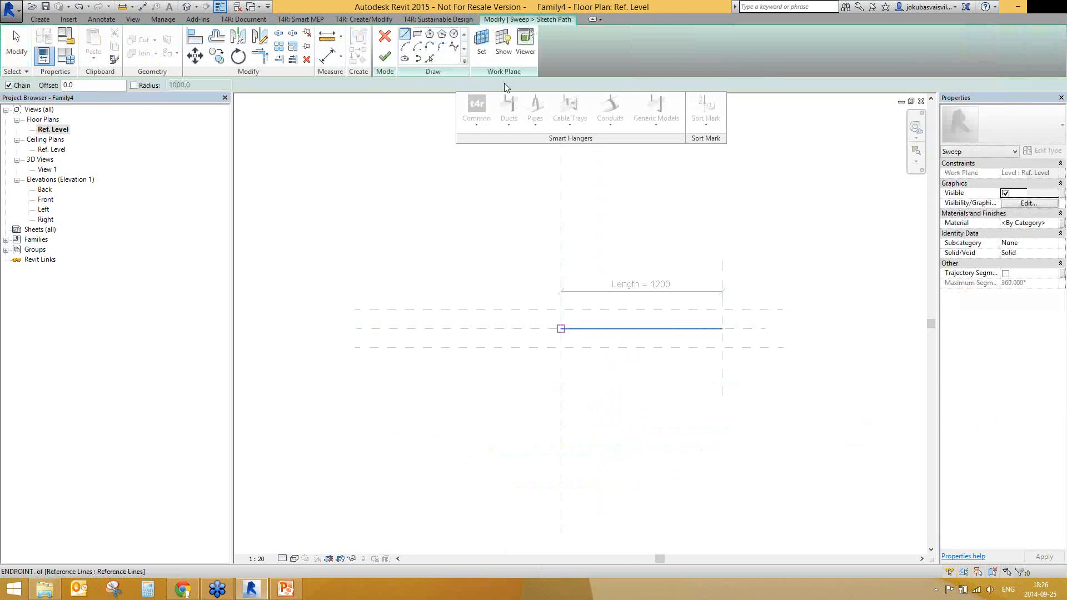
left_click(384, 56)
Step: In the Right elevation, sketch the sweep profile as a rectangle between the reference plane intersections and finish the sweep
left_click(578, 57)
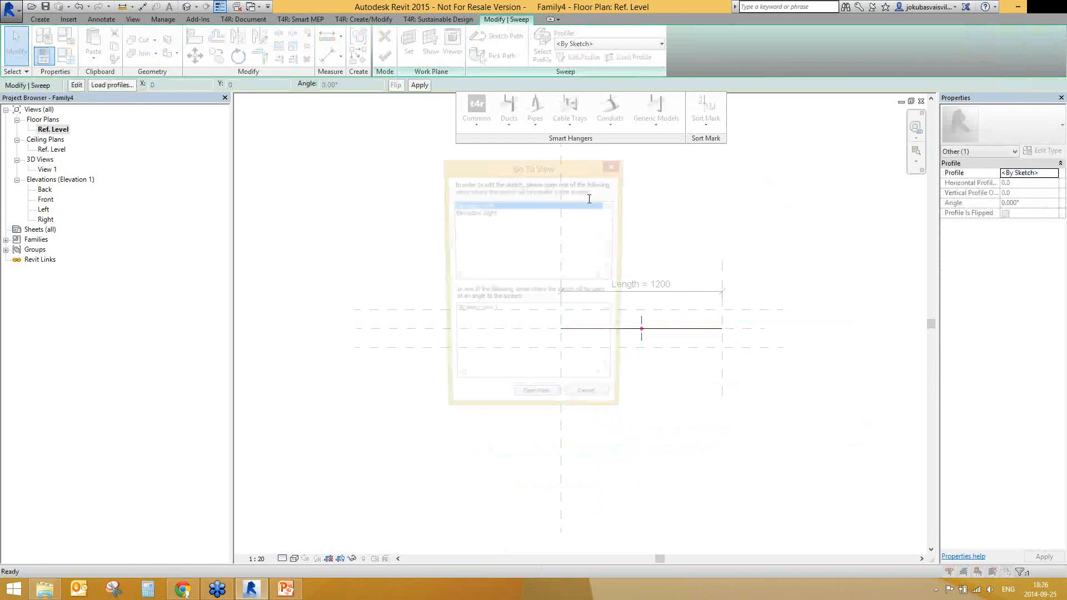
double_click(473, 212)
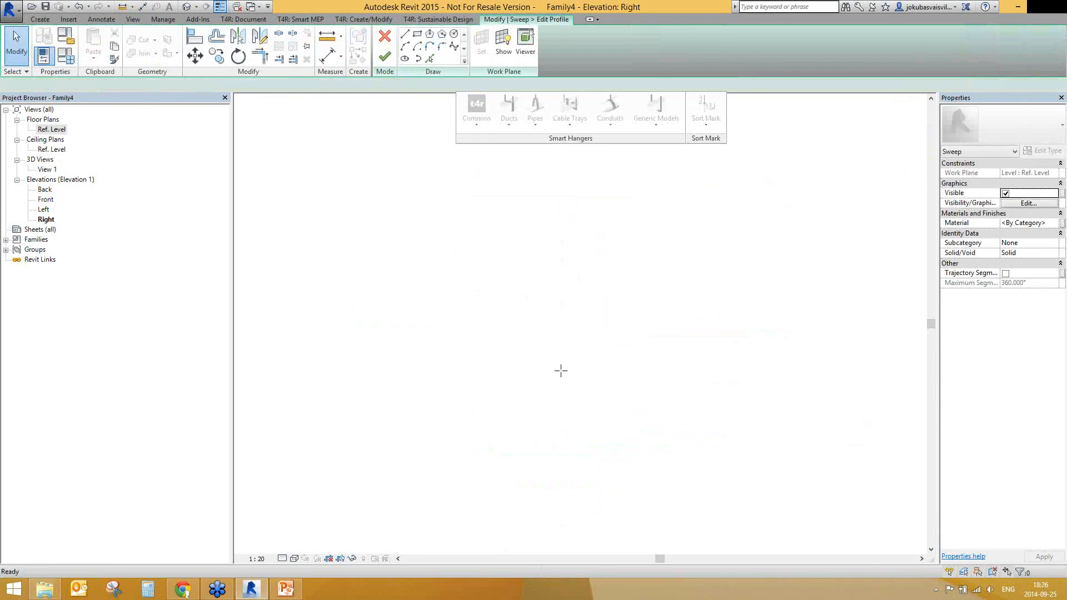
left_click(416, 33)
left_click(576, 427)
left_click(612, 452)
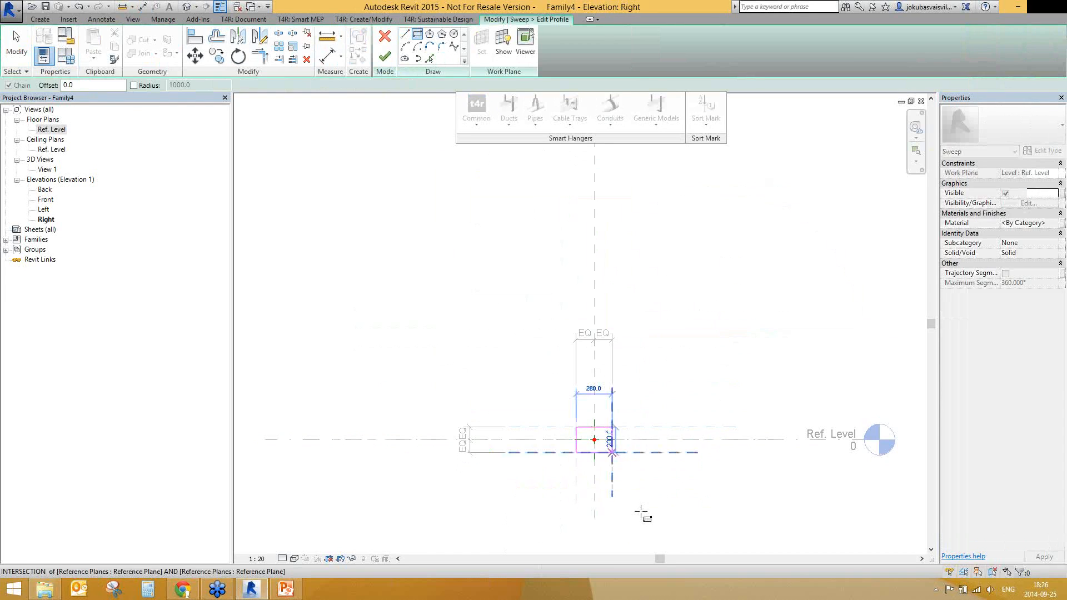
left_click(384, 56)
left_click(385, 56)
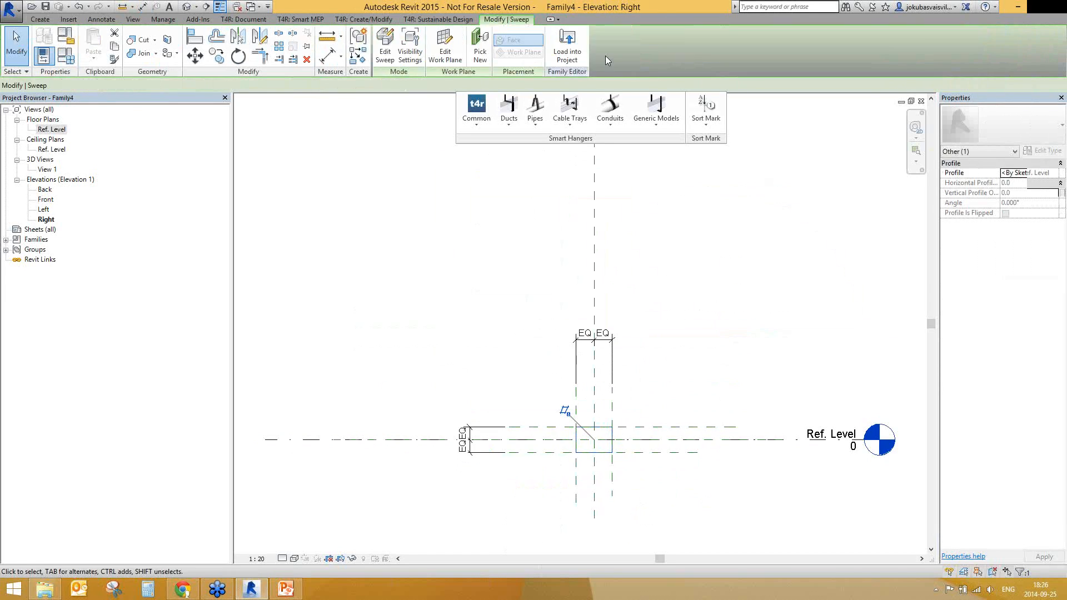
Step: View the swept bar in 3D and load the family into the Smart Hangers Webinar 2015 project
left_click(185, 7)
middle_click_drag(560, 441, 583, 389, "shift")
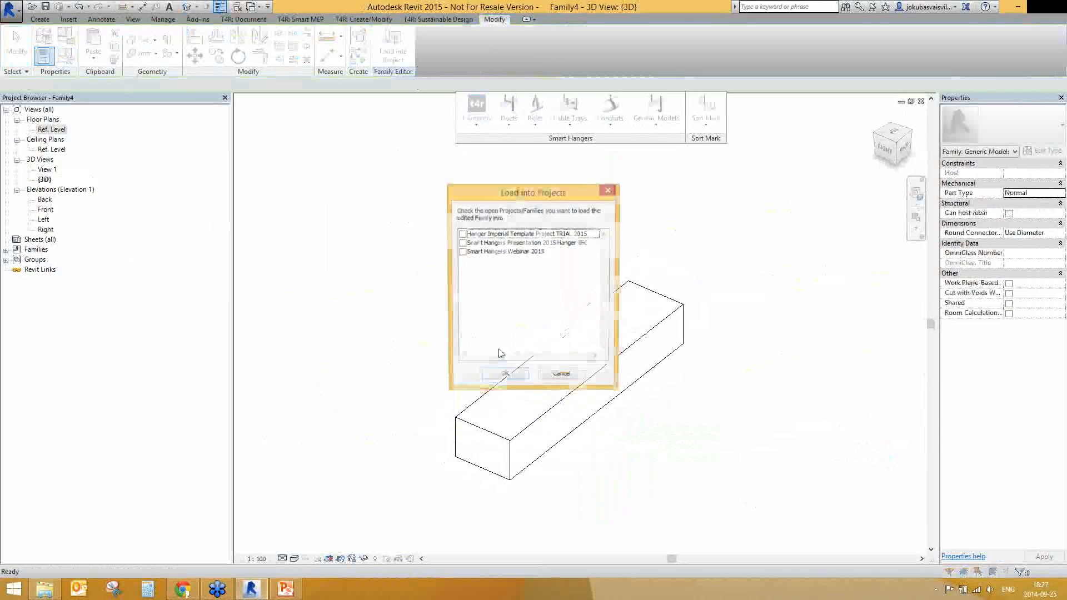
left_click(467, 252)
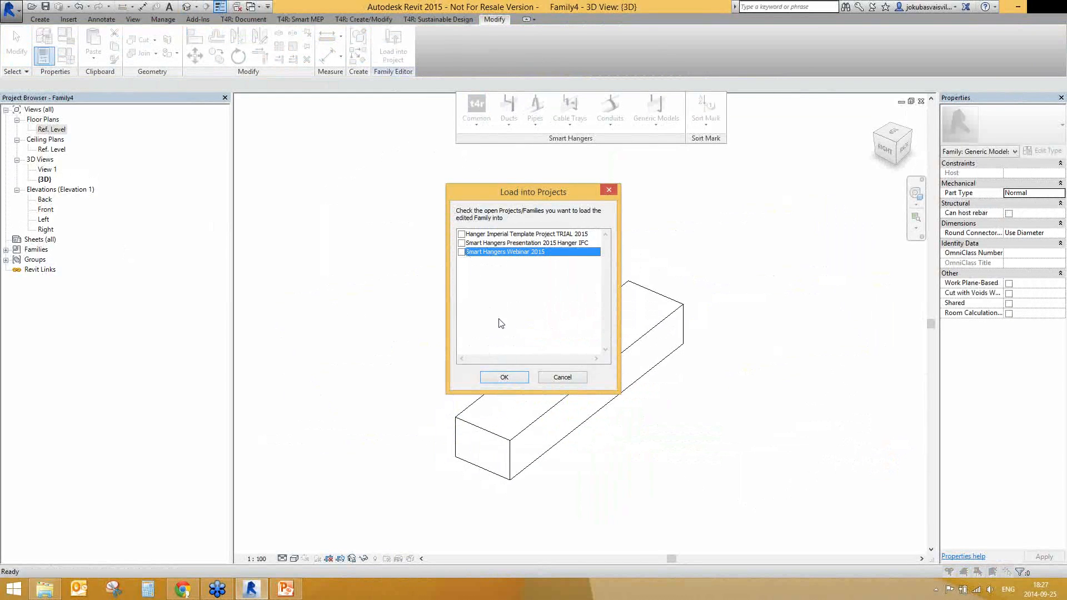
left_click(461, 253)
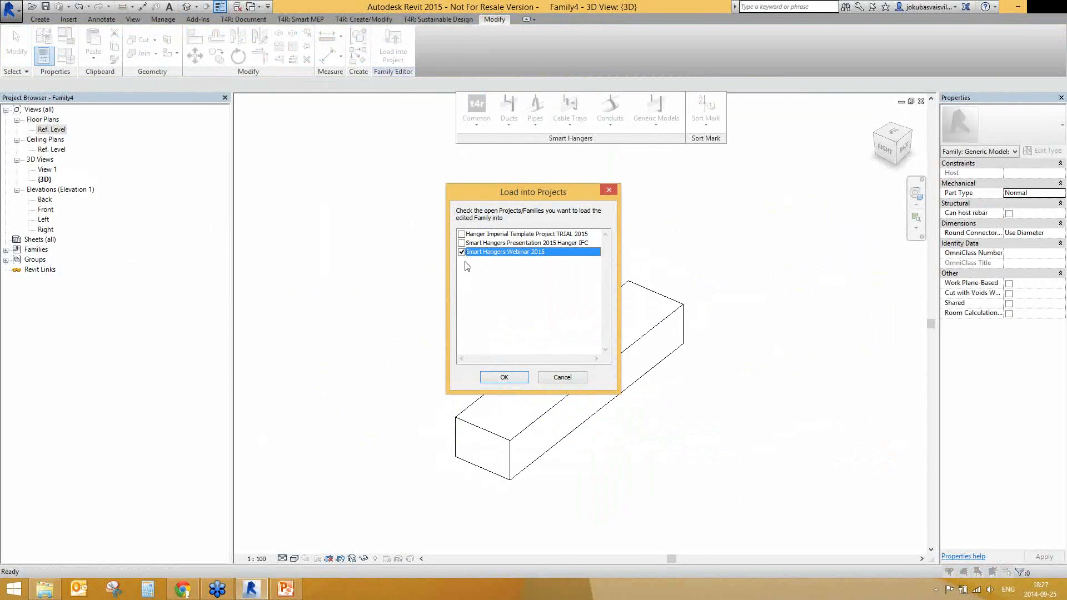
left_click(508, 377)
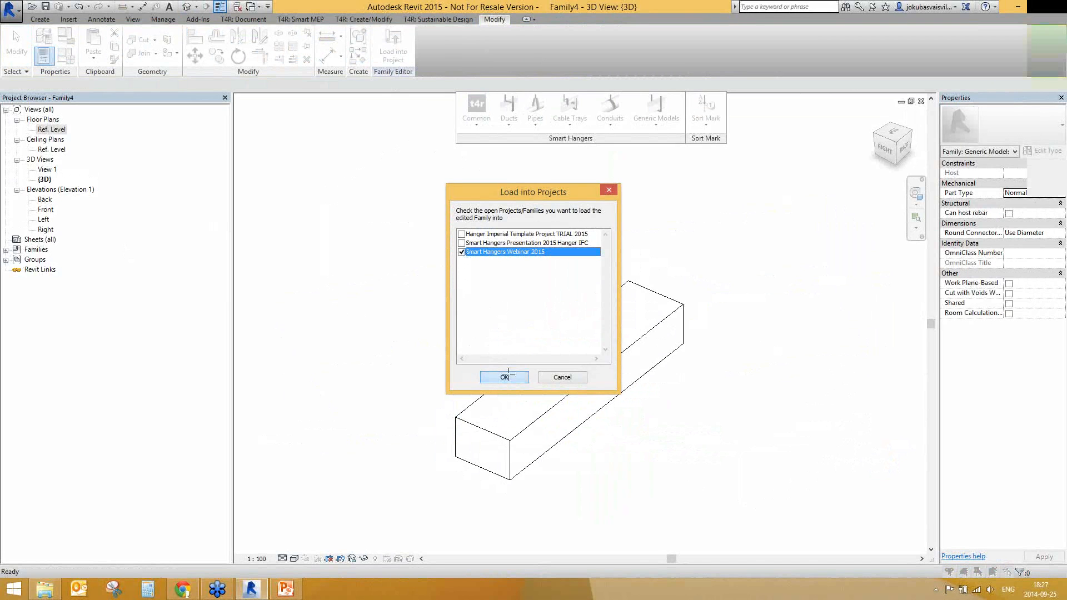
Step: On the Mechanical ventilation 1 plan, place the loaded line-based family on the work plane, about 9.7 m long, in the large room beside the ducts
double_click(95, 229)
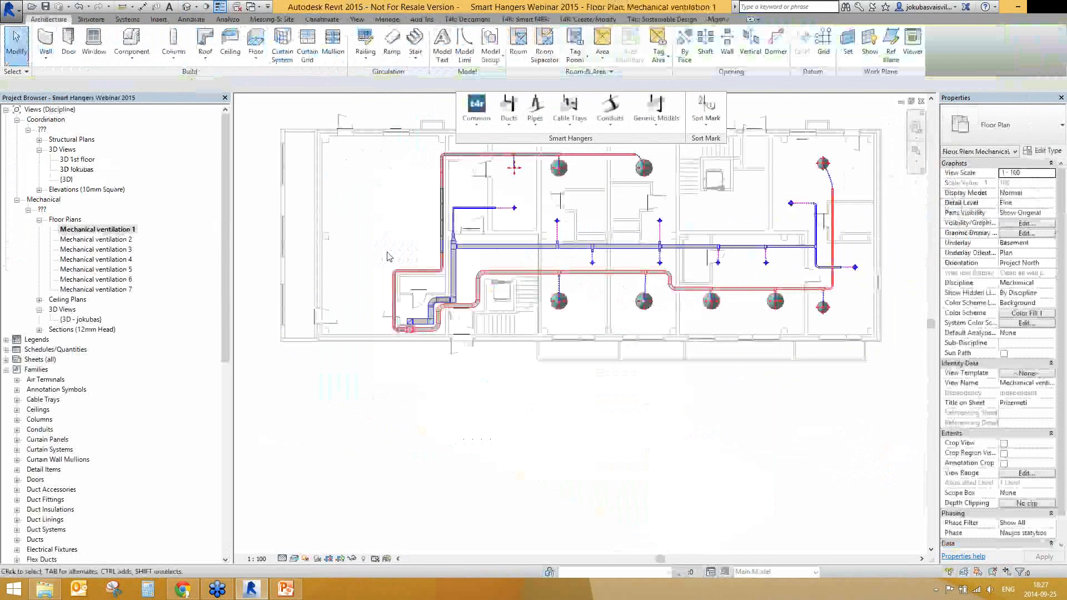
scroll(388, 255, "up", 1)
middle_click_drag(388, 255, 427, 351)
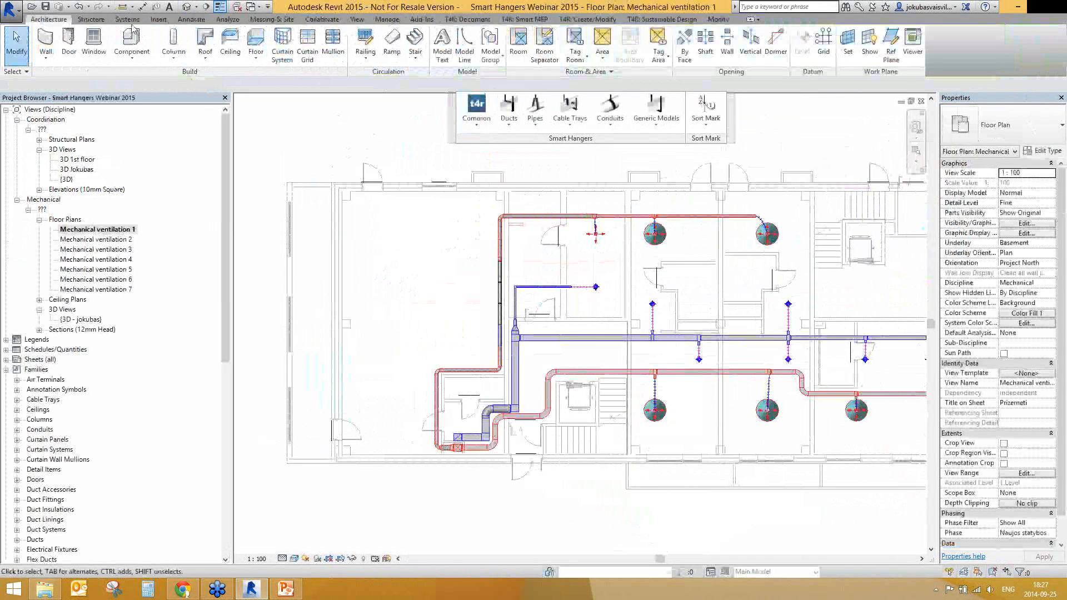
left_click(814, 56)
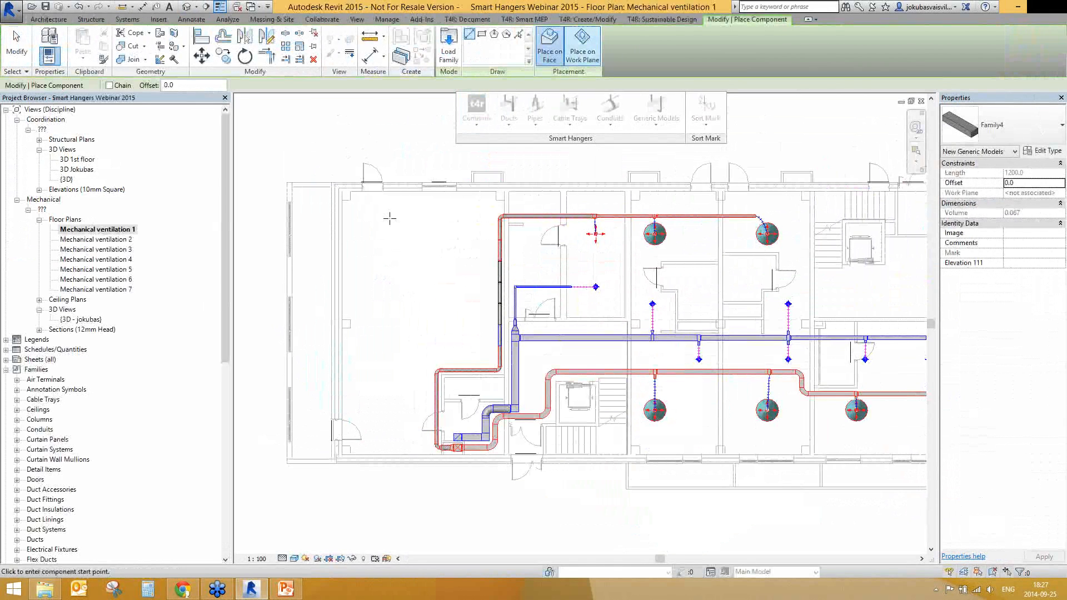
left_click(389, 424)
left_click(390, 218)
key("Escape")
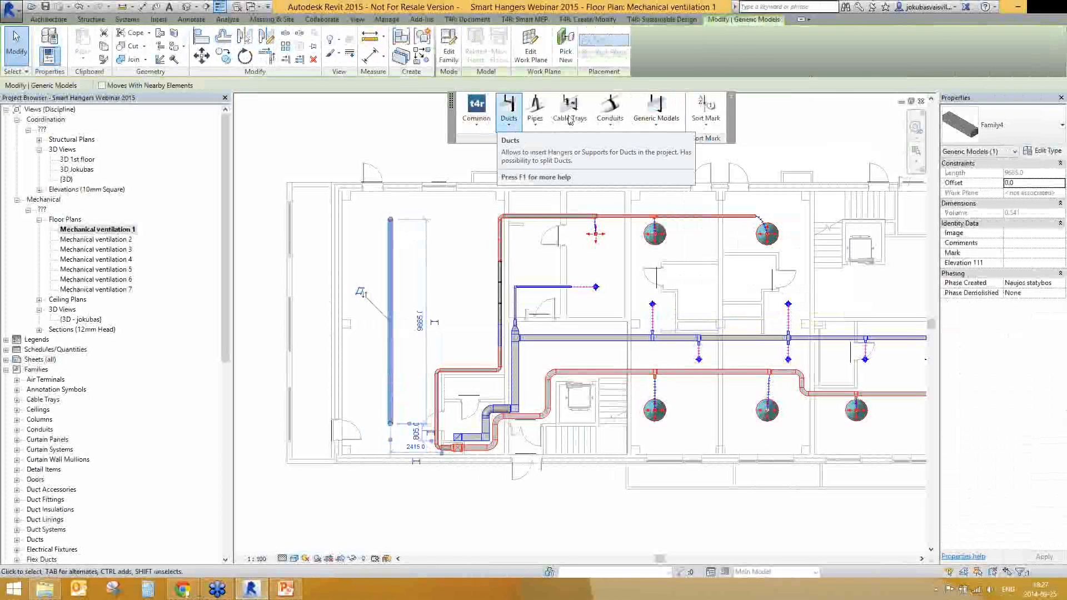
Step: Insert horizontal M_Duct Hanger_Rectangular 50x5 hangers along the placed generic model bar, using the calculated-distance rule with layout value 2400 and start/end offset -100
left_click(672, 118)
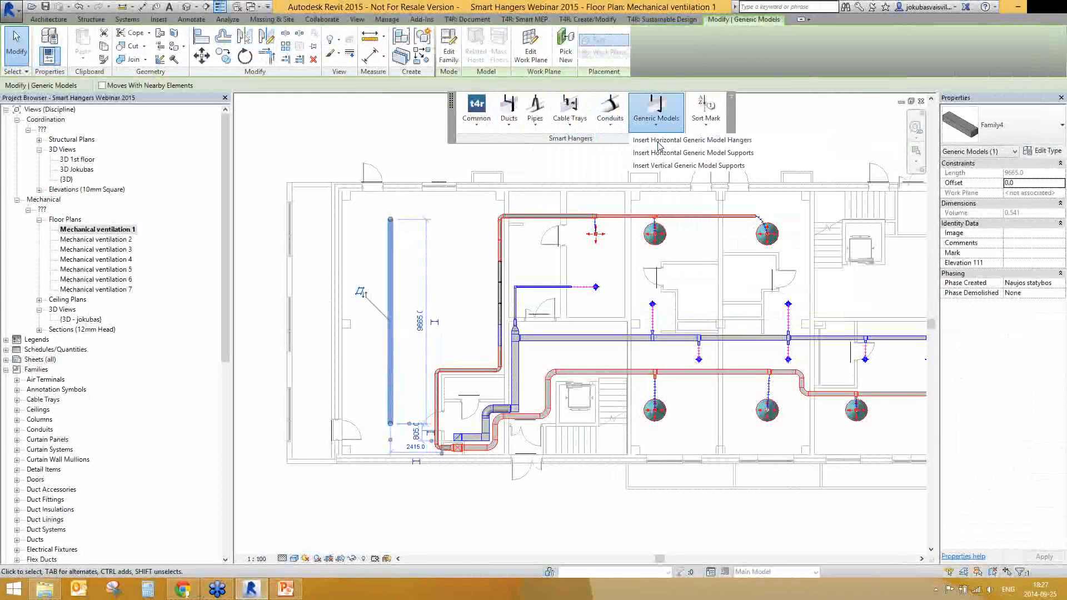
left_click(657, 141)
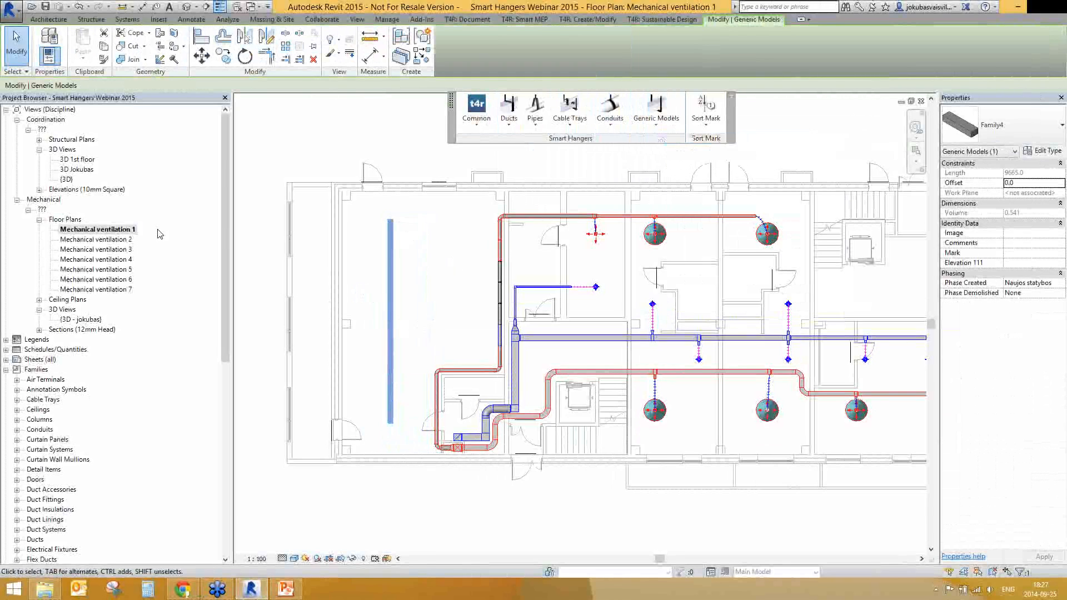
left_click(317, 208)
left_click(882, 341)
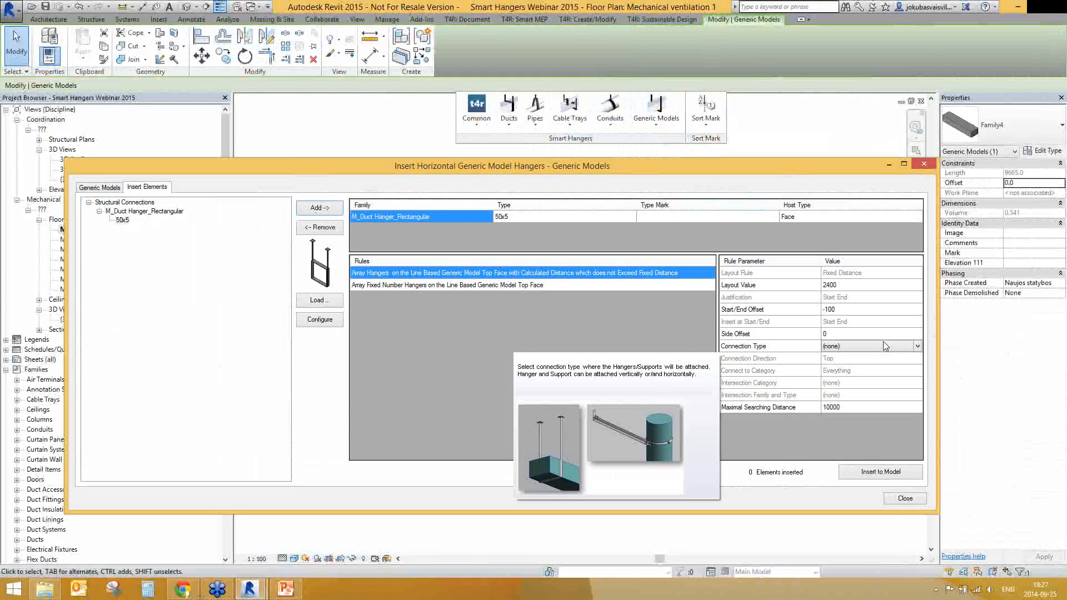
left_click(881, 472)
left_click(908, 499)
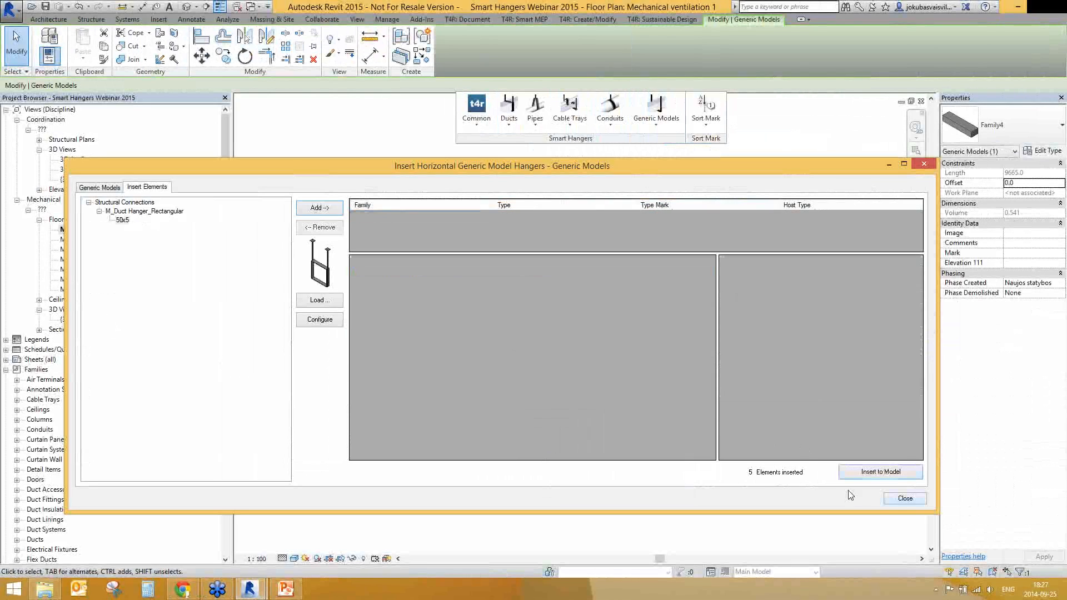
scroll(413, 255, "up", 3)
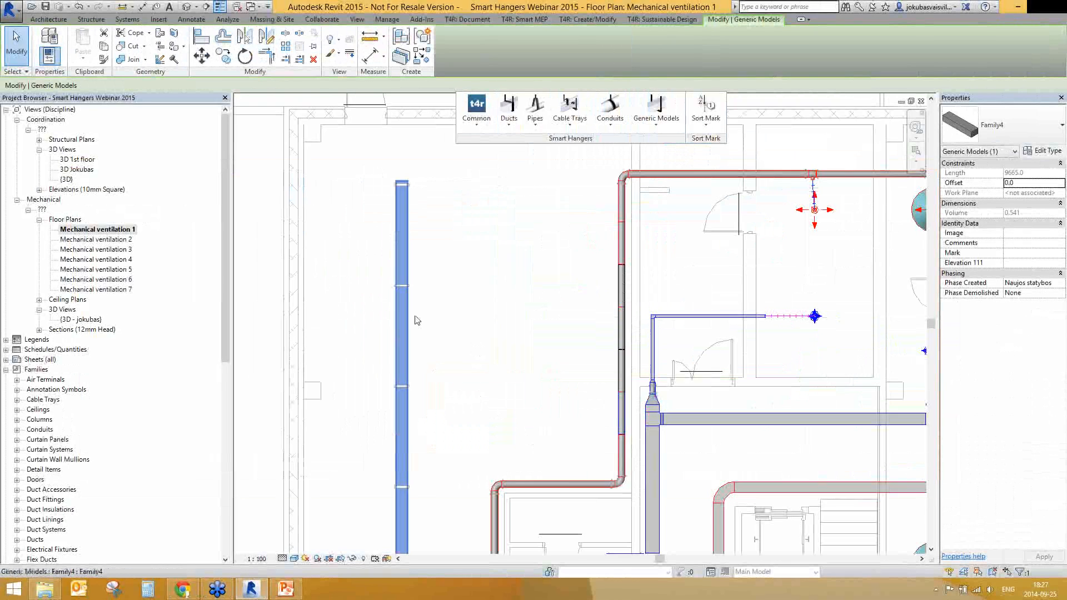
middle_click_drag(410, 438, 408, 372)
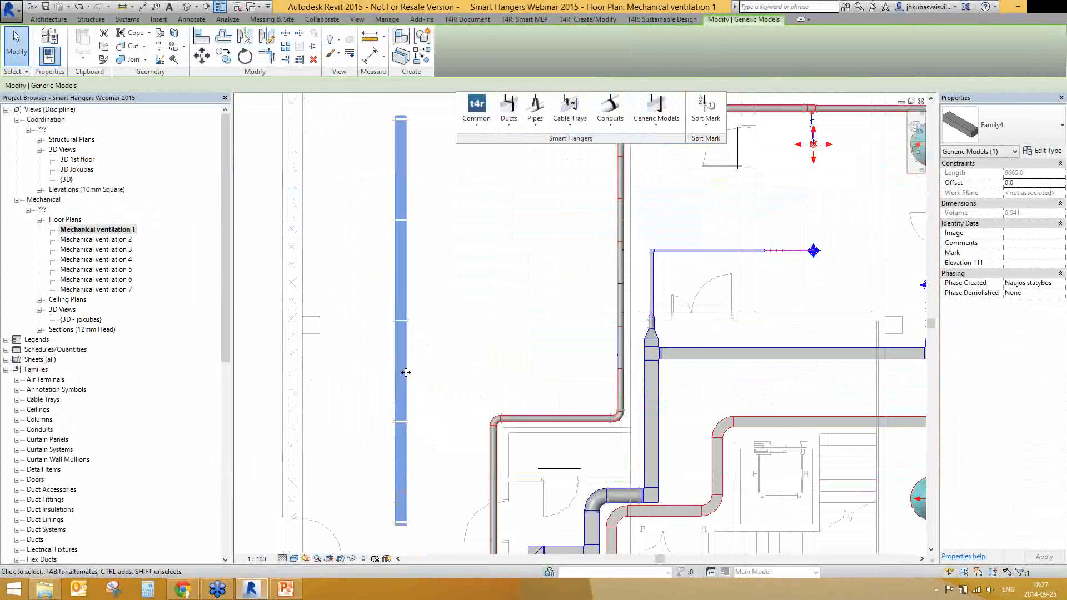
middle_click_drag(407, 526, 416, 441)
left_click(465, 319)
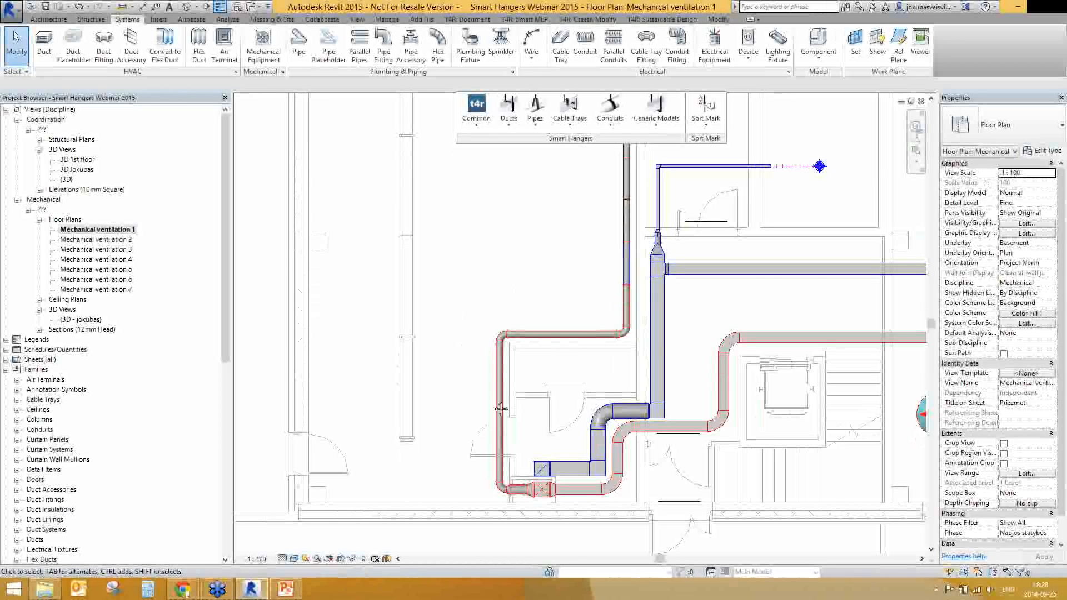
scroll(501, 409, "down", 7)
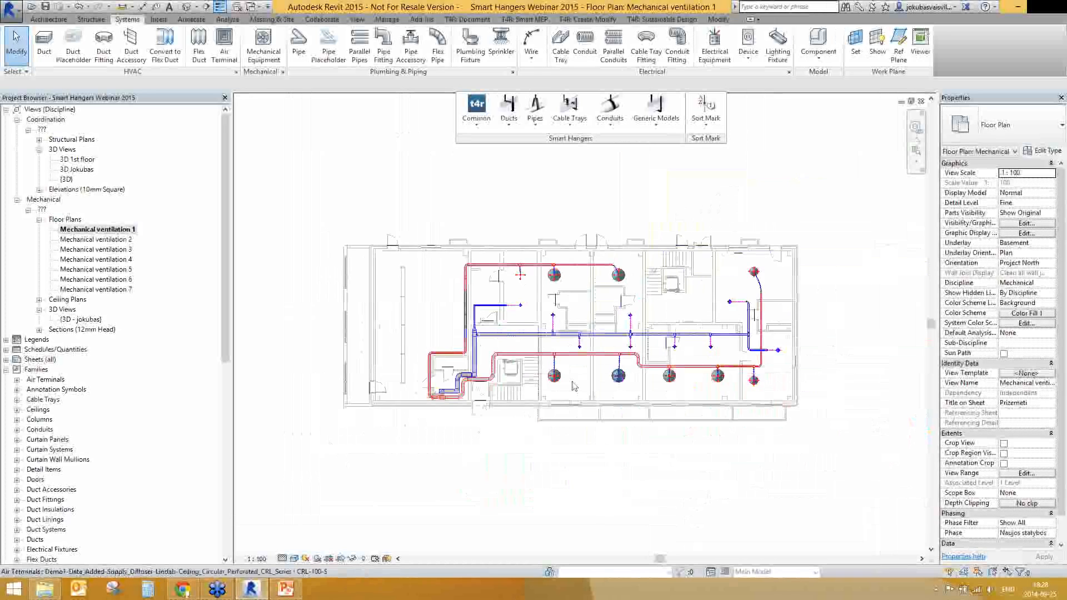
Step: Switch to the PowerPoint webinar presentation, start the slide show from the Sort Mark slide and advance to the following slide
left_click(285, 589)
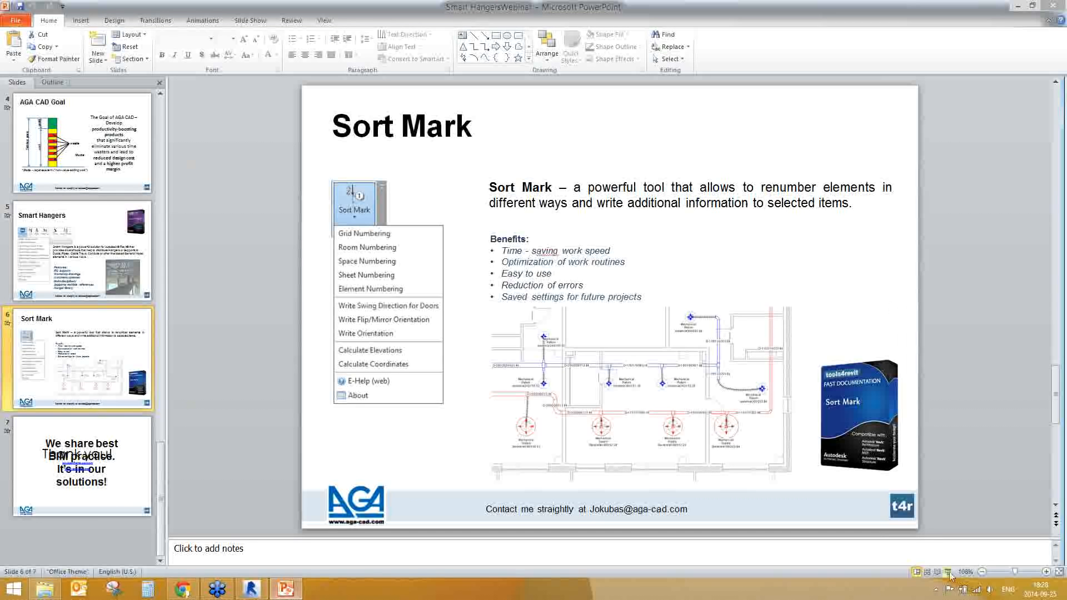
left_click(949, 572)
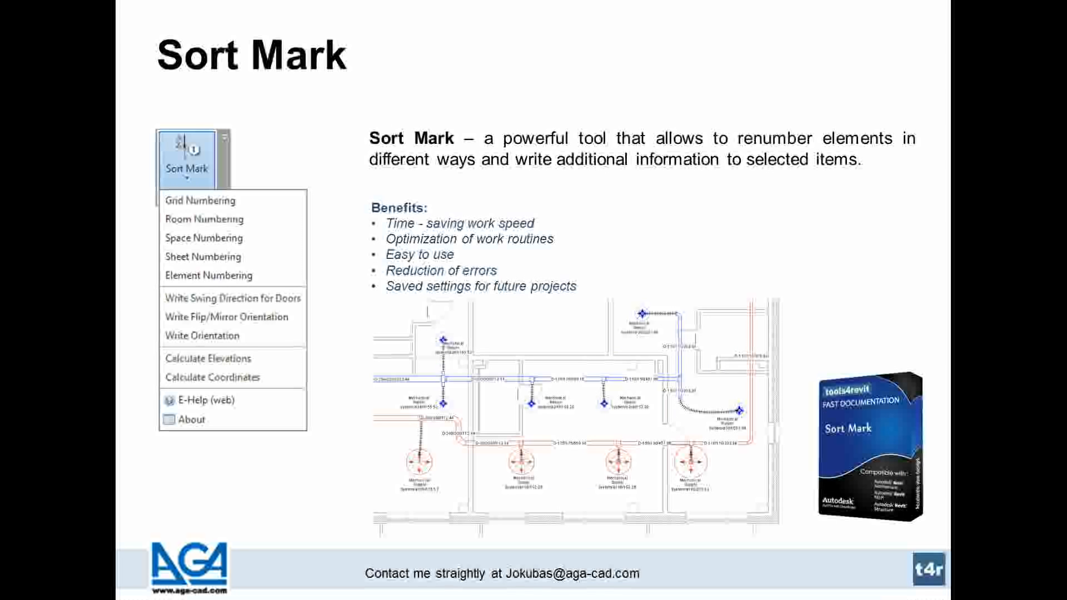
key("Right")
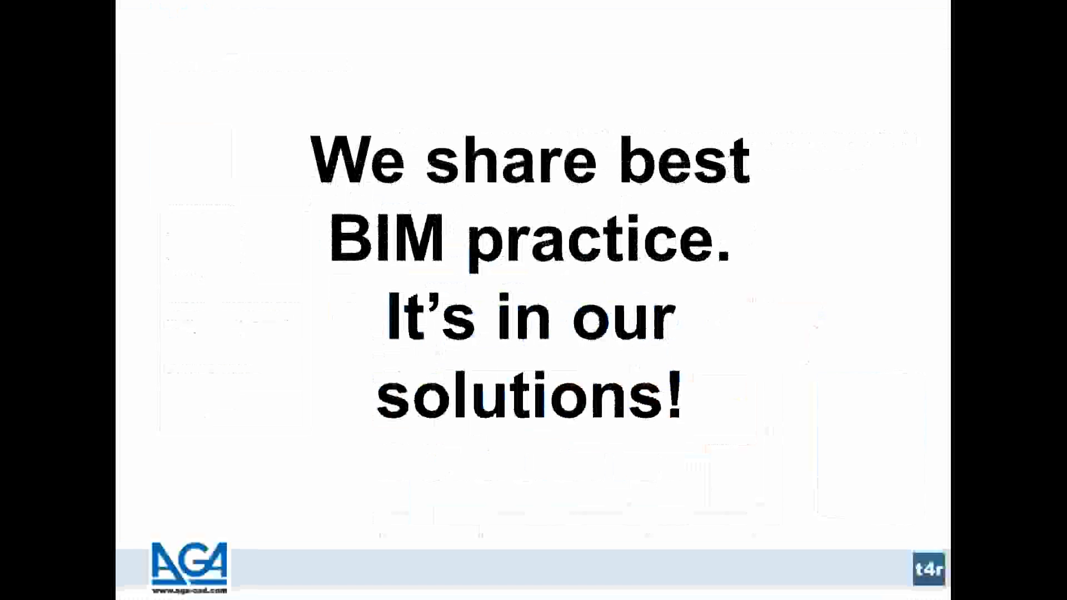
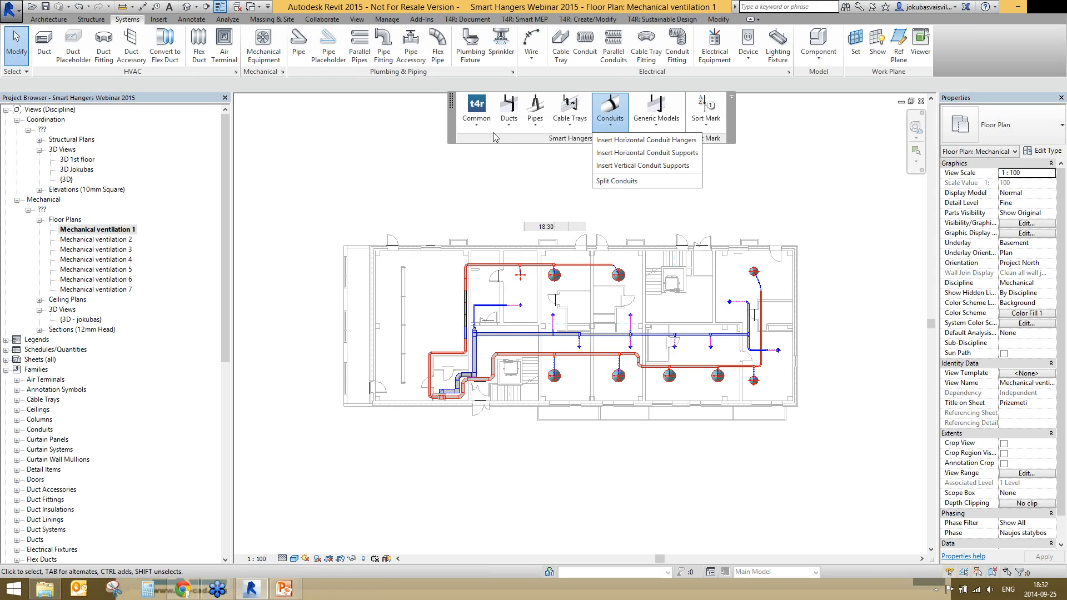
left_click(476, 111)
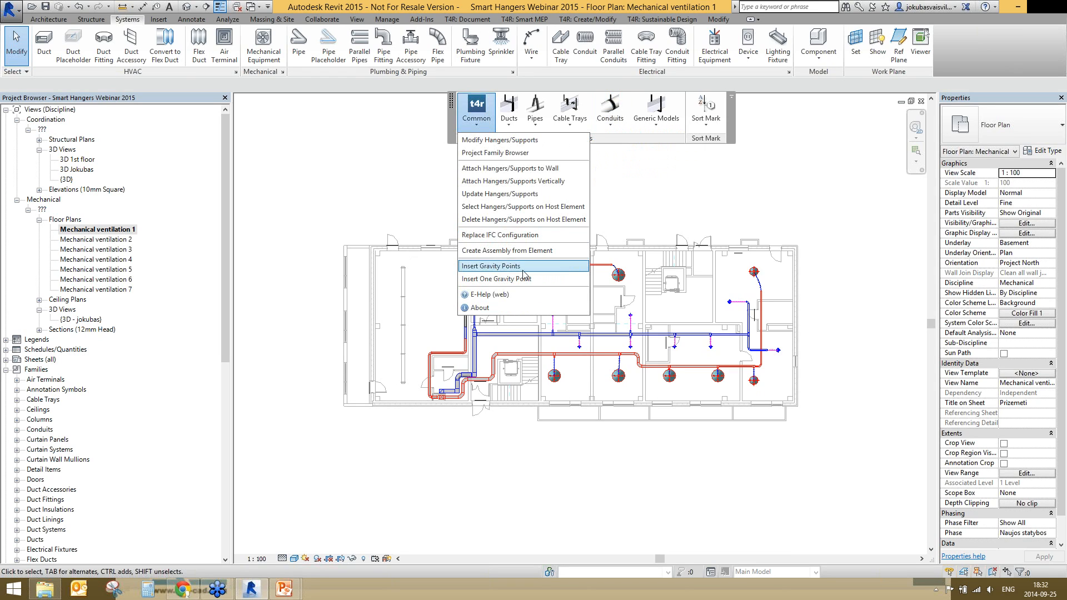
left_click(393, 287)
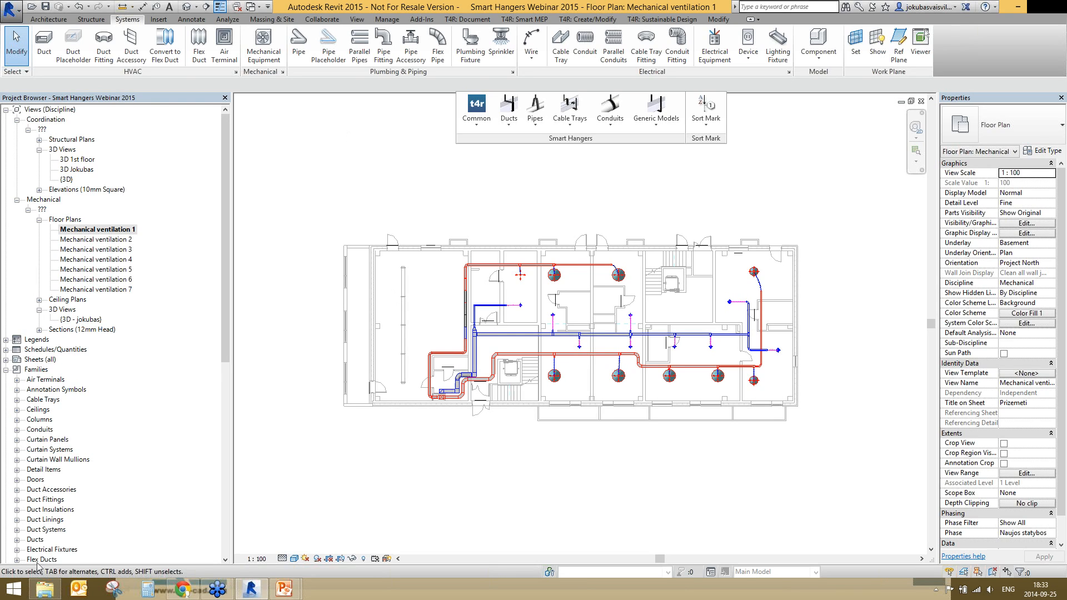
Step: Switch to File Explorer and check the size of the Hanger Imperial Template Project TRIAL 2015 file in its properties
left_click(46, 588)
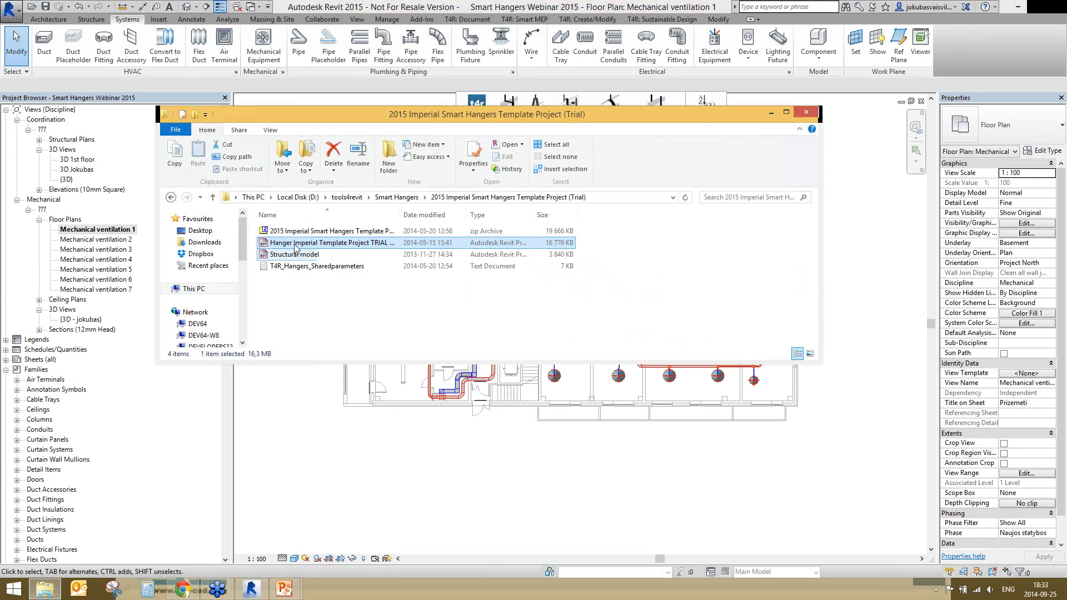
right_click(295, 244)
left_click(322, 374)
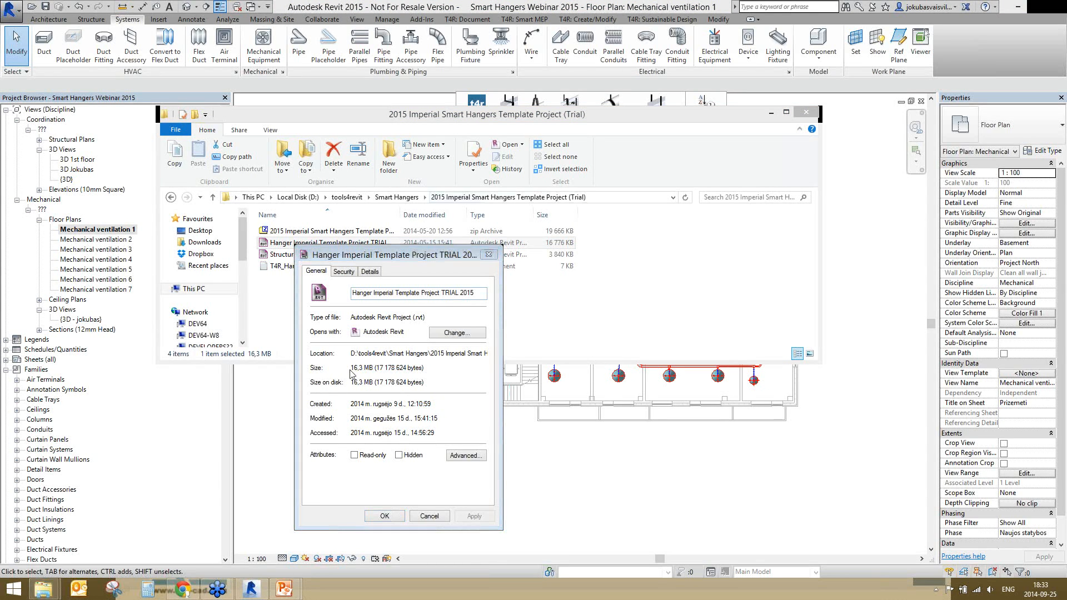
left_click_drag(353, 368, 394, 367)
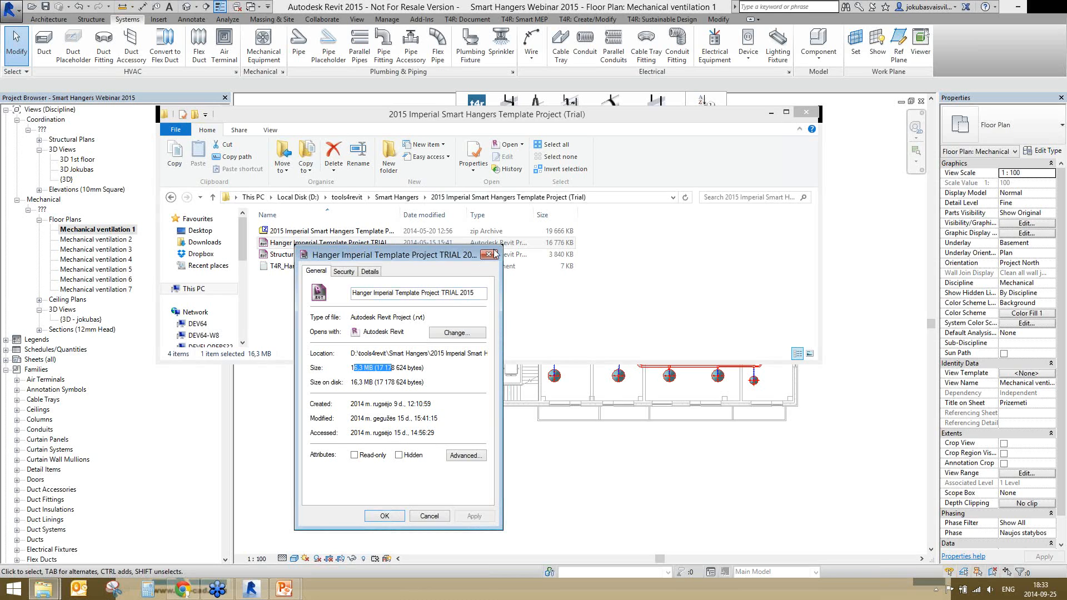
left_click(488, 255)
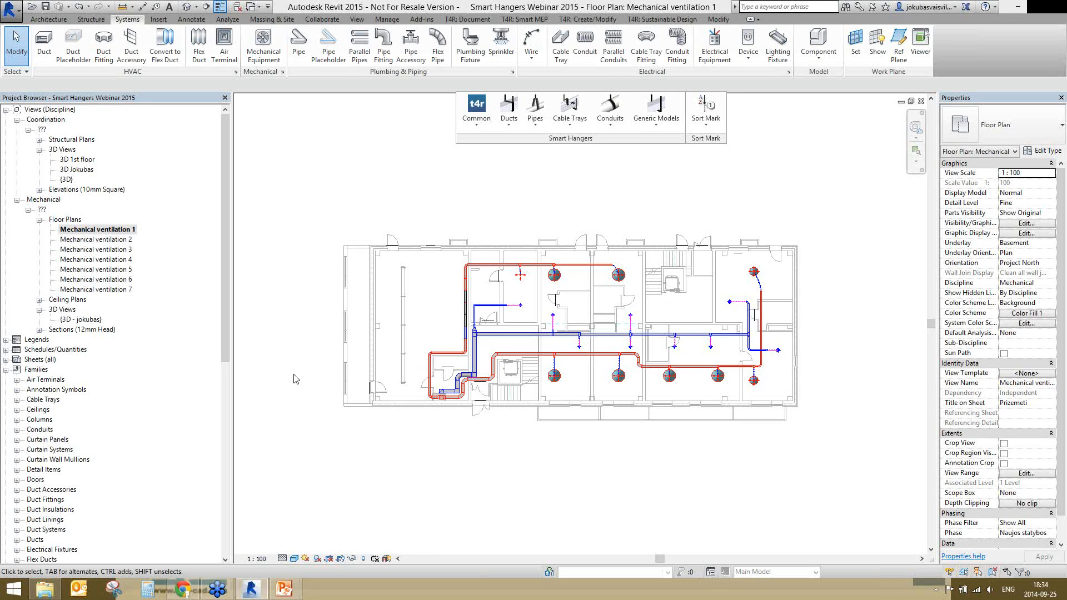
Step: Cycle through the open Revit views to the 3D - Coor view of the Hanger Imperial Template Project TRIAL 2015
key("ctrl+Tab")
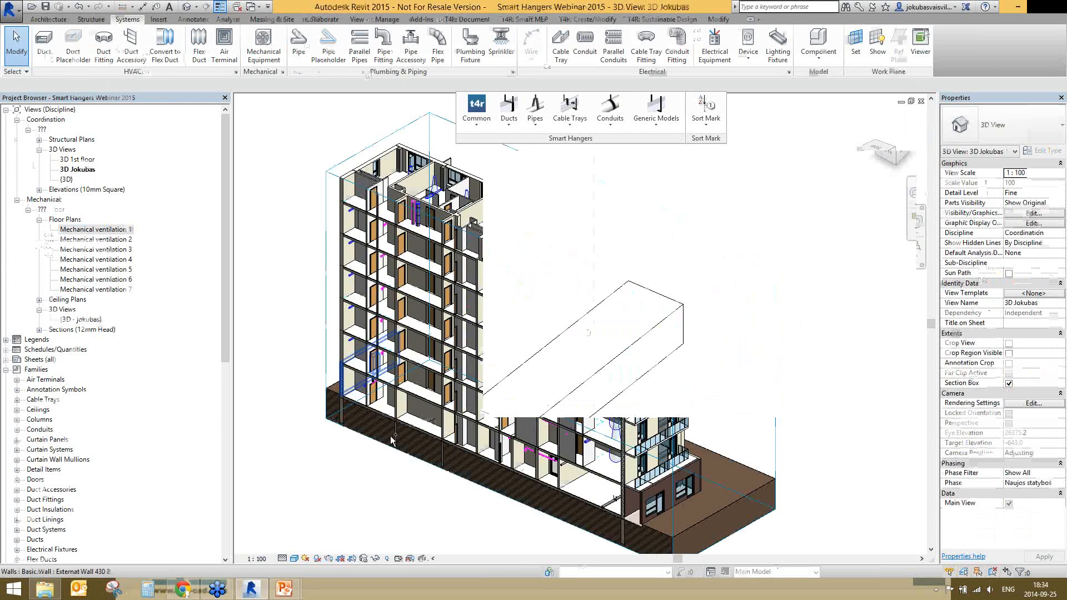
key("ctrl+Tab")
key("ctrl+Tab")
key("ctrl+Tab")
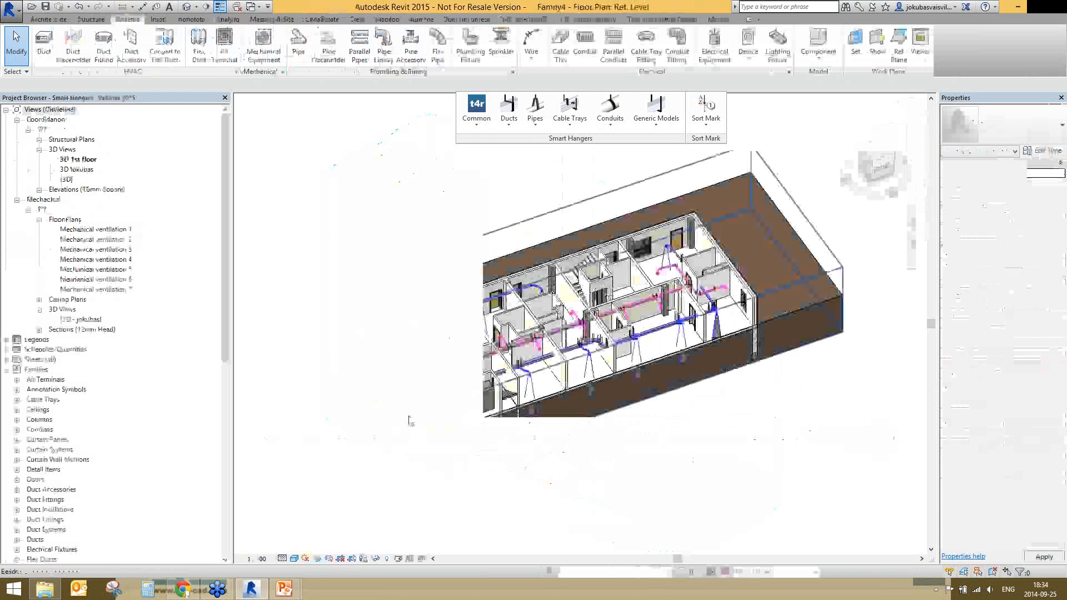
key("ctrl+Tab")
key("ctrl+Tab")
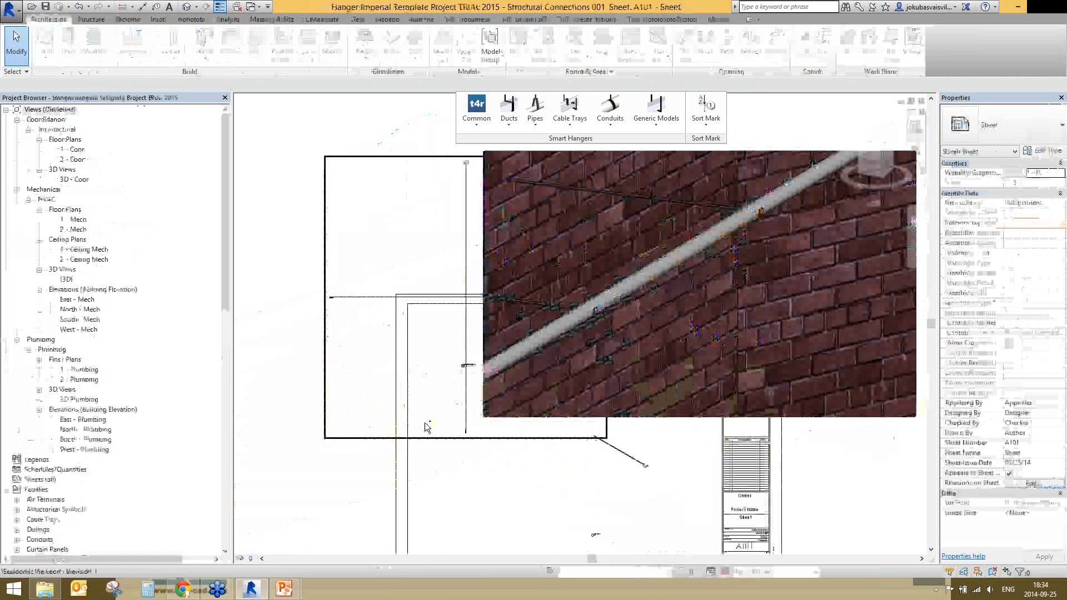
key("ctrl+Tab")
Step: Examine how the hangers on the sloped pipe attach to the pitched roof beside the brick wall
scroll(411, 414, "down", 3)
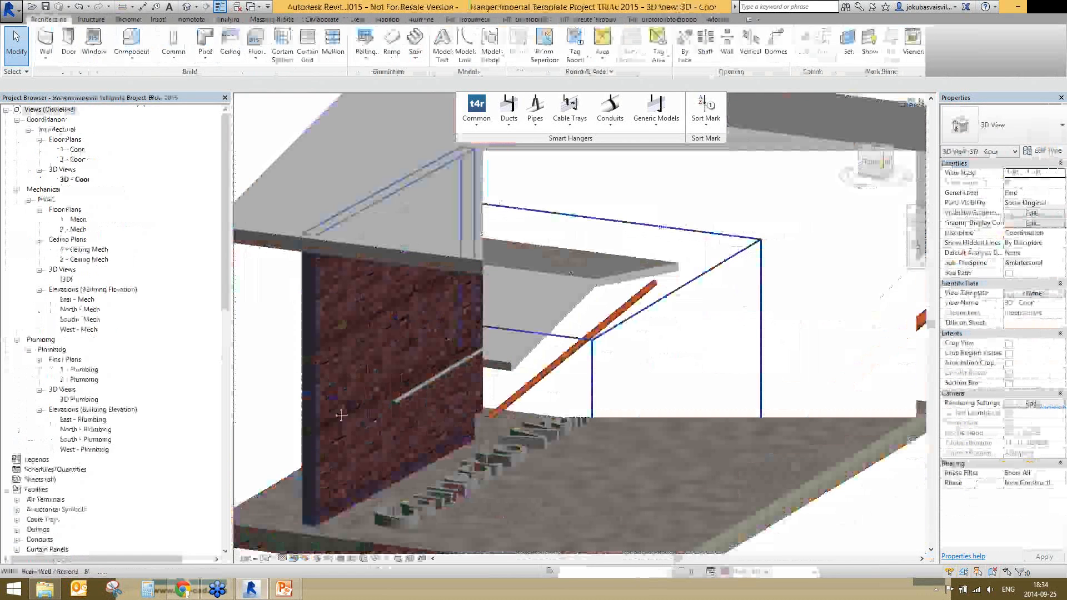
middle_click_drag(493, 318, 373, 461)
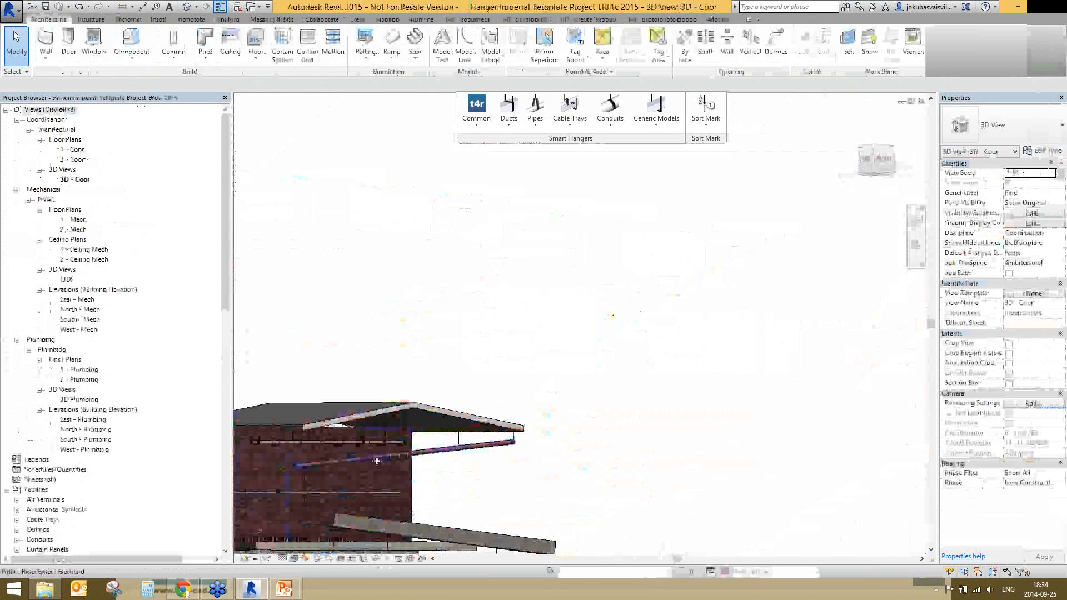
left_click(373, 460)
left_click(636, 492)
scroll(446, 428, "up", 4)
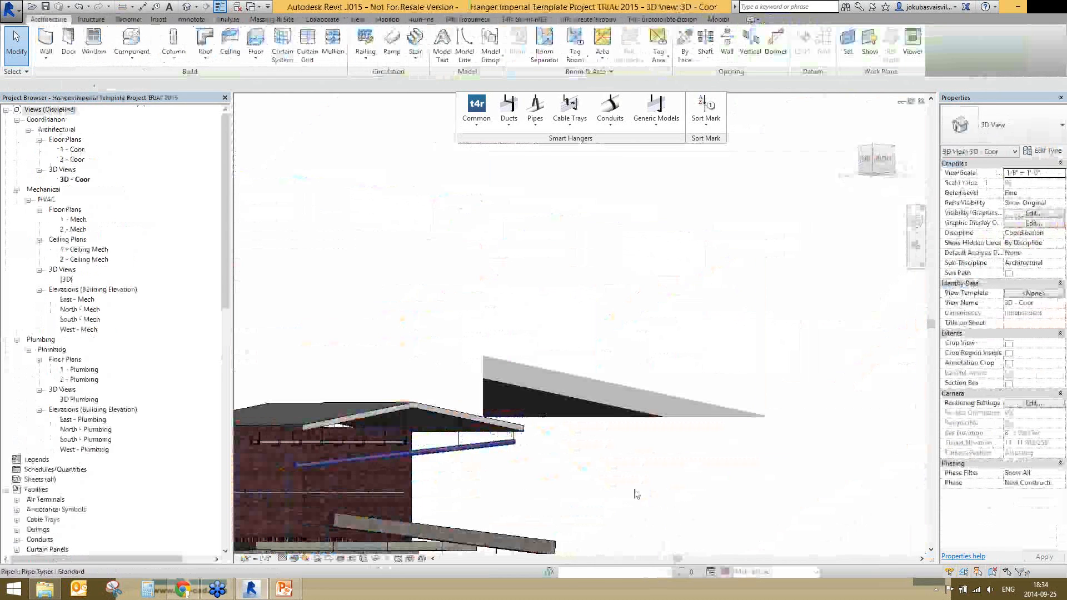
middle_click_drag(310, 354, 374, 335)
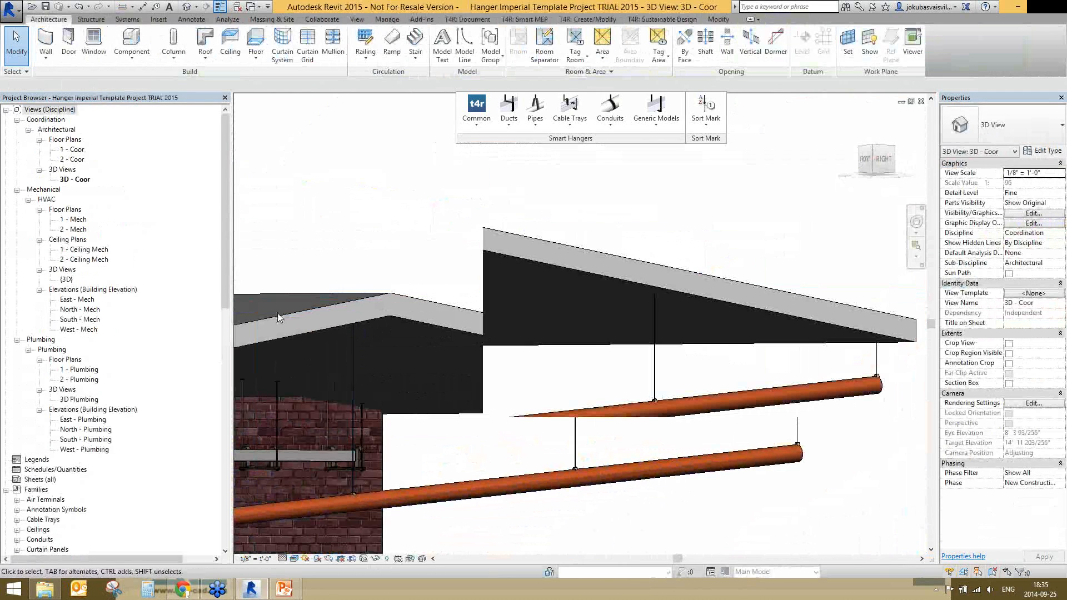
middle_click_drag(243, 447, 353, 407)
scroll(323, 392, "down", 2)
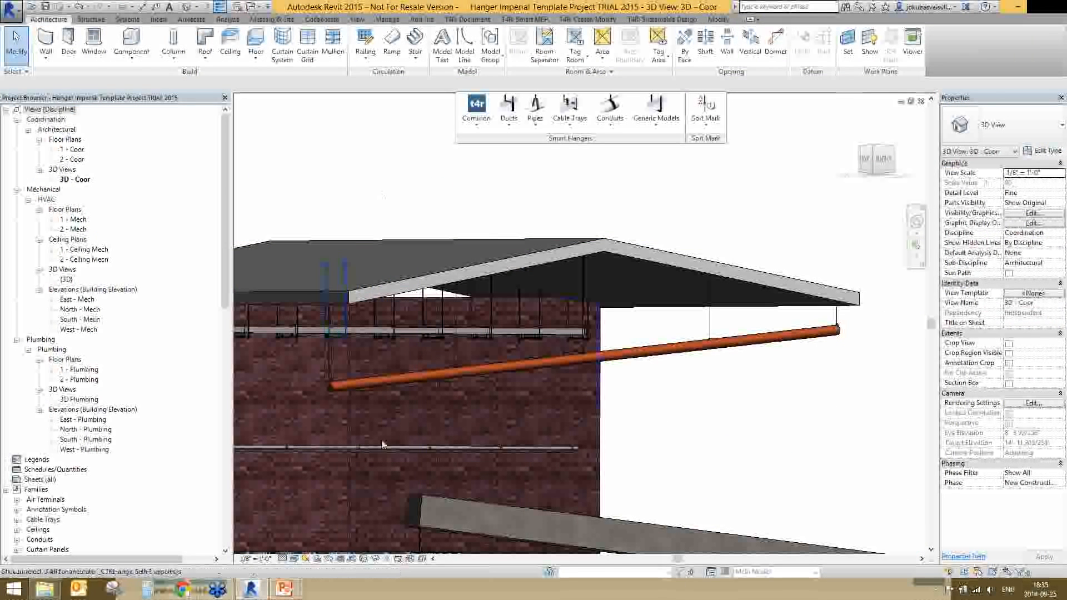
Step: Select the linked structural model and examine the hangers connecting the inclined pipe to the concrete beam above it
scroll(429, 493, "down", 4)
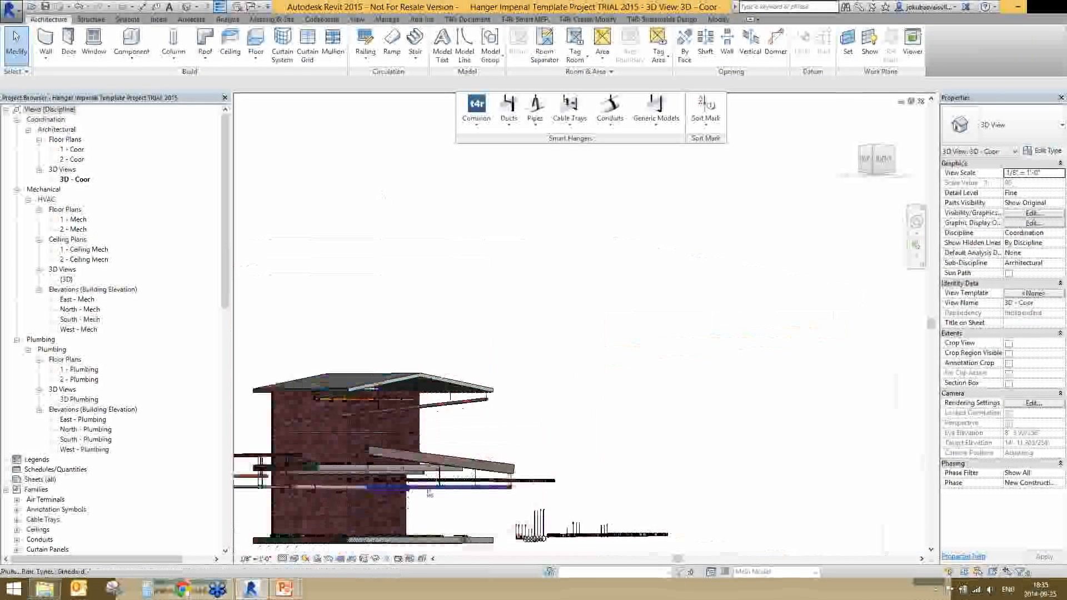
middle_click_drag(489, 494, 461, 466, "shift")
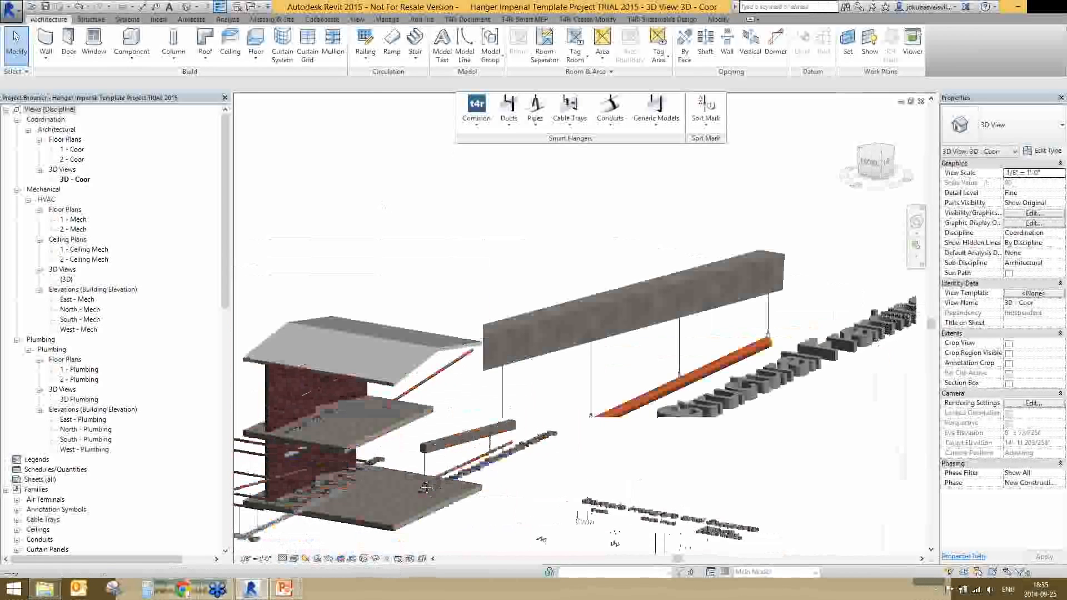
scroll(369, 381, "up", 5)
left_click(368, 381)
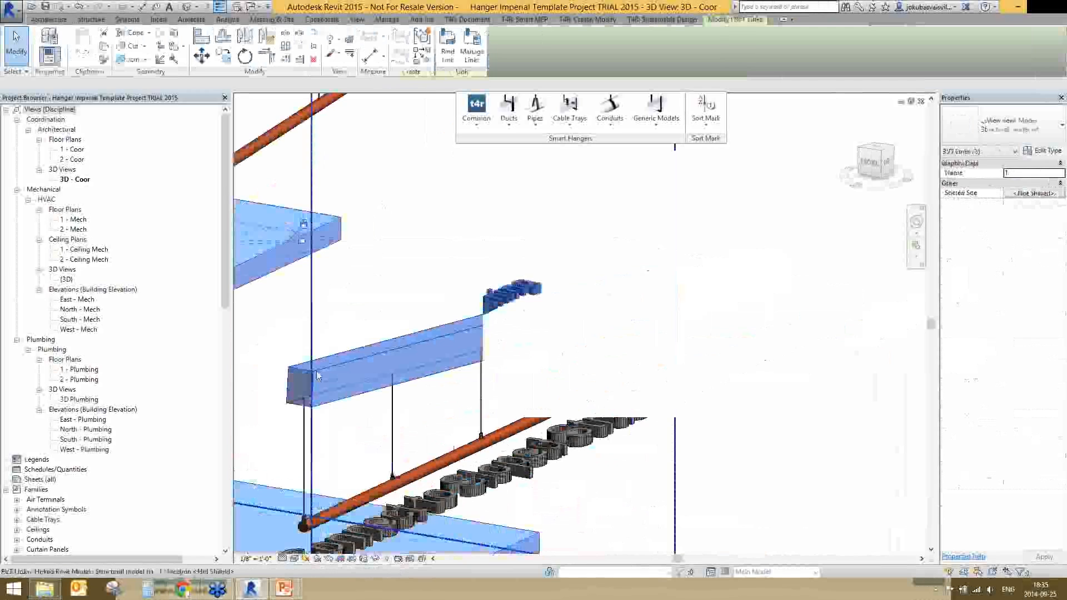
scroll(317, 376, "down", 3)
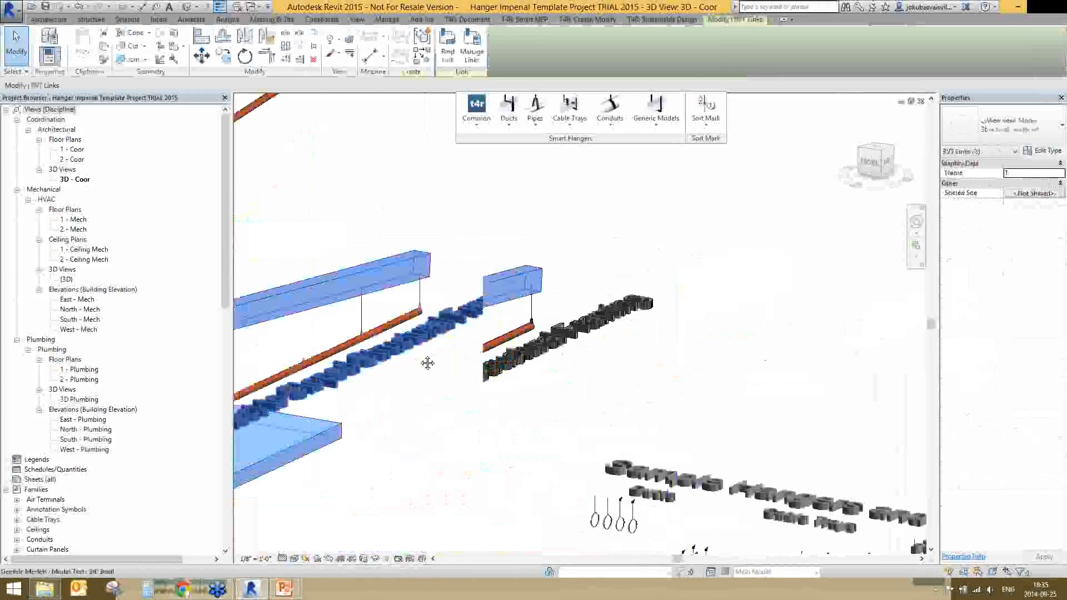
scroll(363, 345, "up", 2)
mouse_move(363, 345)
middle_mouse_down()
mouse_move(306, 370)
mouse_move(351, 341)
middle_mouse_up()
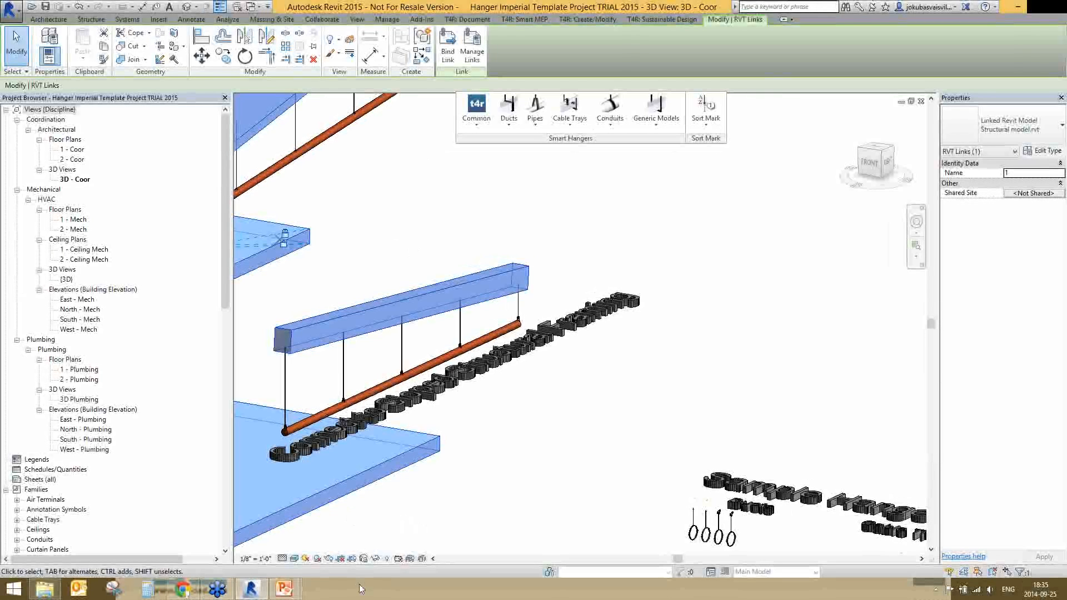
Step: Switch back to the PowerPoint slide show at its closing Thank you slide
mouse_move(289, 586)
left_click(339, 516)
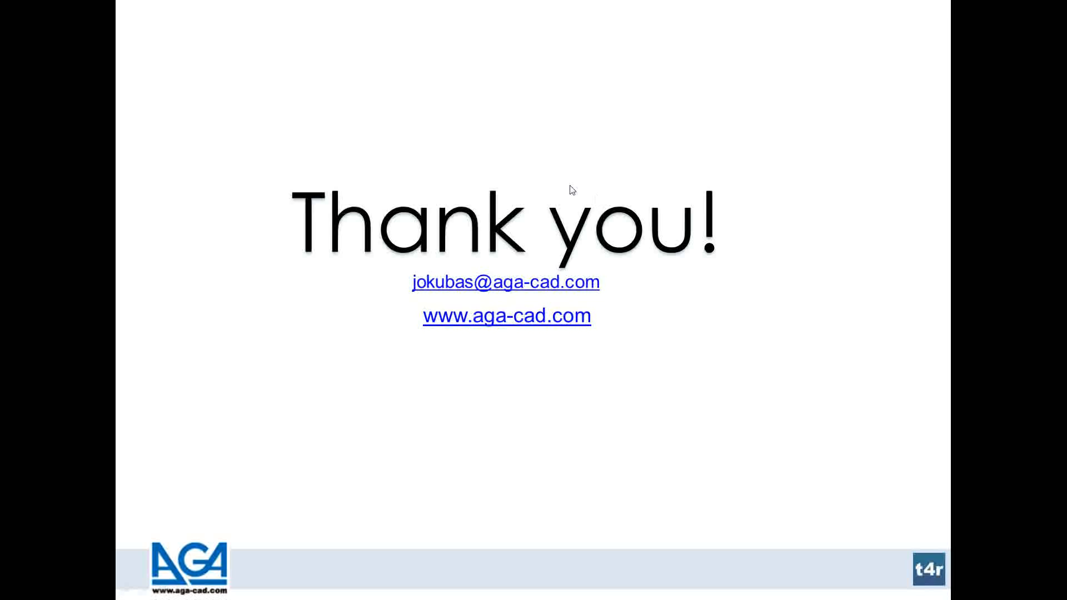